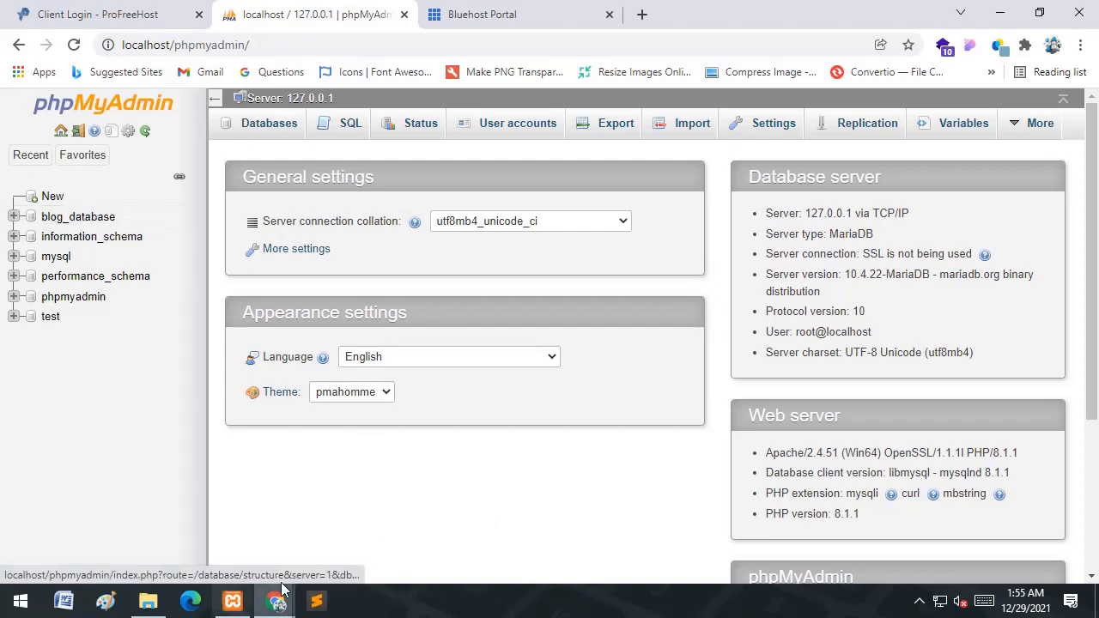
- Minimize XAMPP, then open blog_database in phpMyAdmin and go to its Export page
{"action": "left_click", "coordinate": [220, 604]}
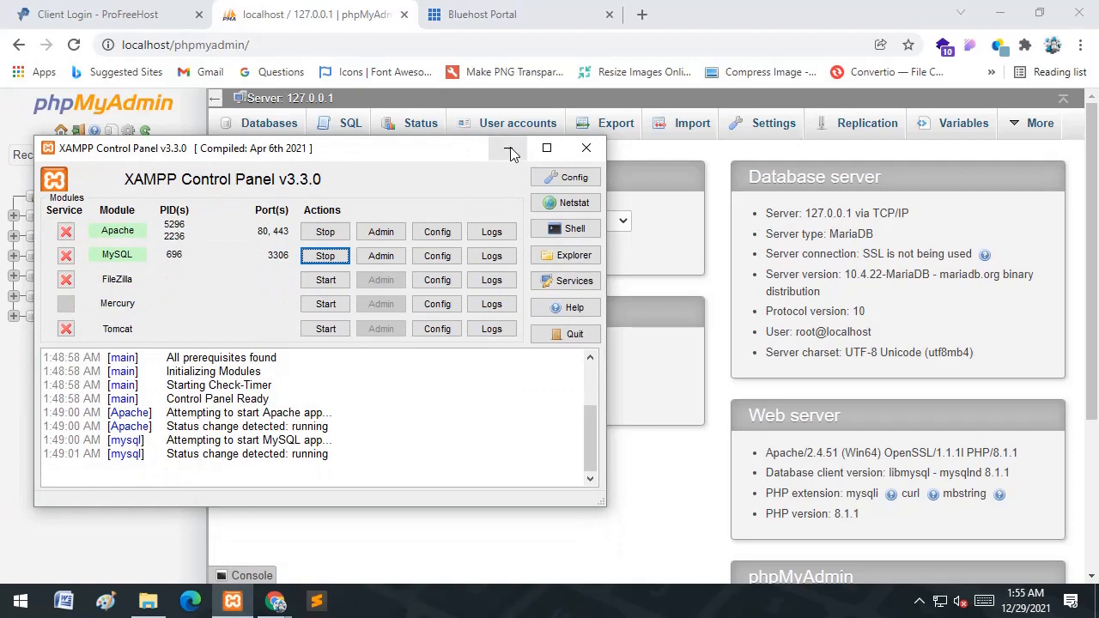
{"action": "left_click", "coordinate": [508, 149]}
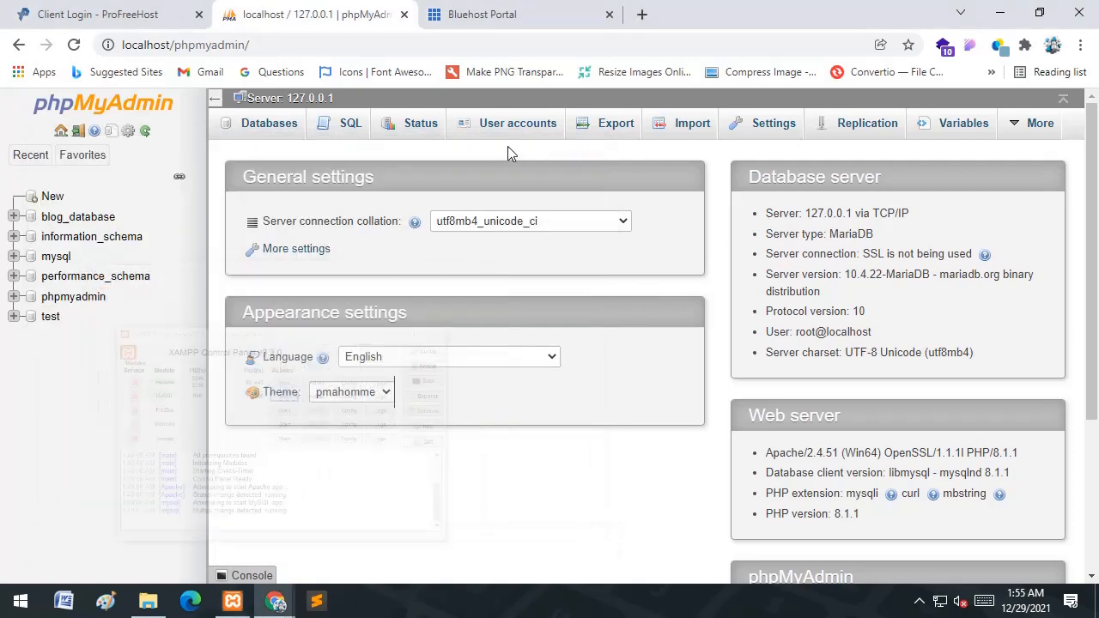
{"action": "left_click", "coordinate": [93, 221]}
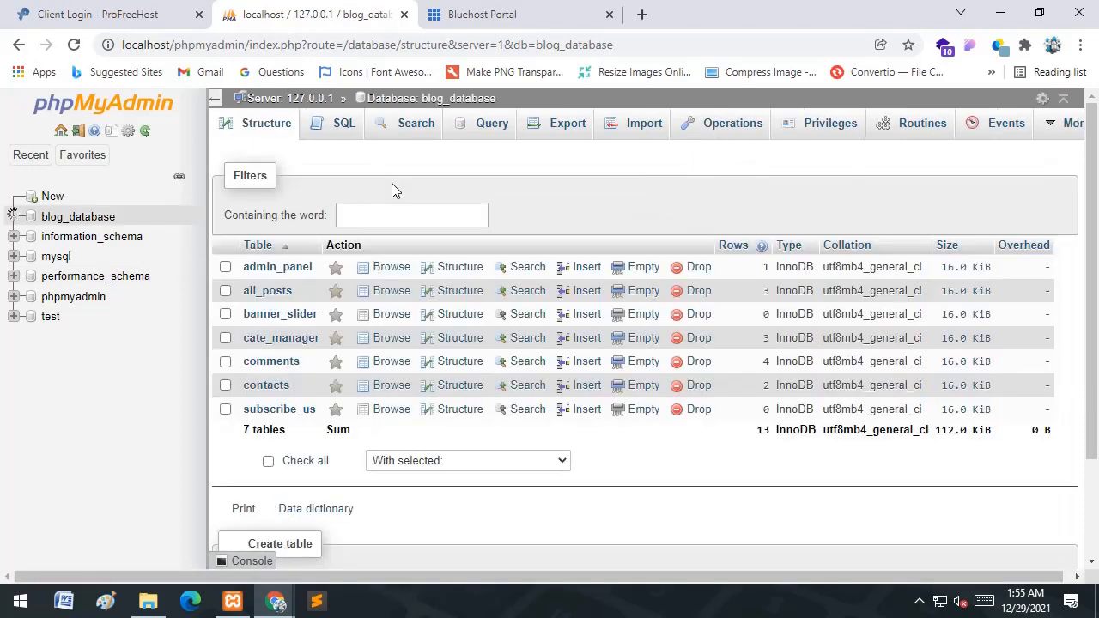
{"action": "left_click", "coordinate": [559, 137]}
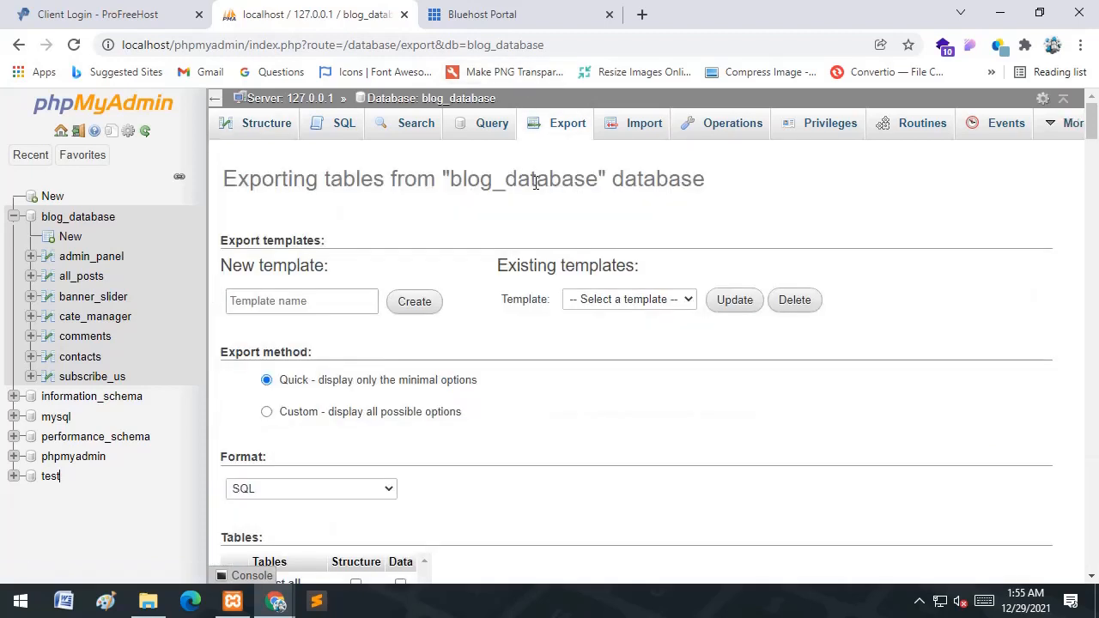
- Switch the export method to Custom and start exporting blog_database
{"action": "left_click", "coordinate": [267, 413]}
{"action": "scroll", "coordinate": [309, 399], "scroll_direction": "down", "scroll_amount": 8}
{"action": "scroll", "coordinate": [314, 391], "scroll_direction": "down", "scroll_amount": 20}
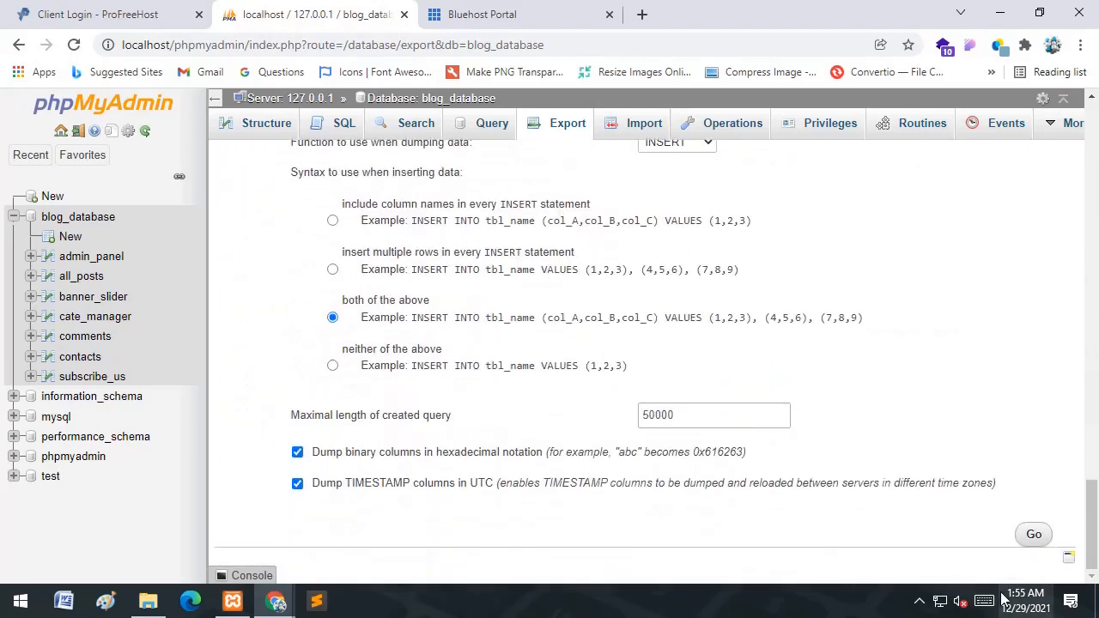
{"action": "left_click", "coordinate": [1032, 534]}
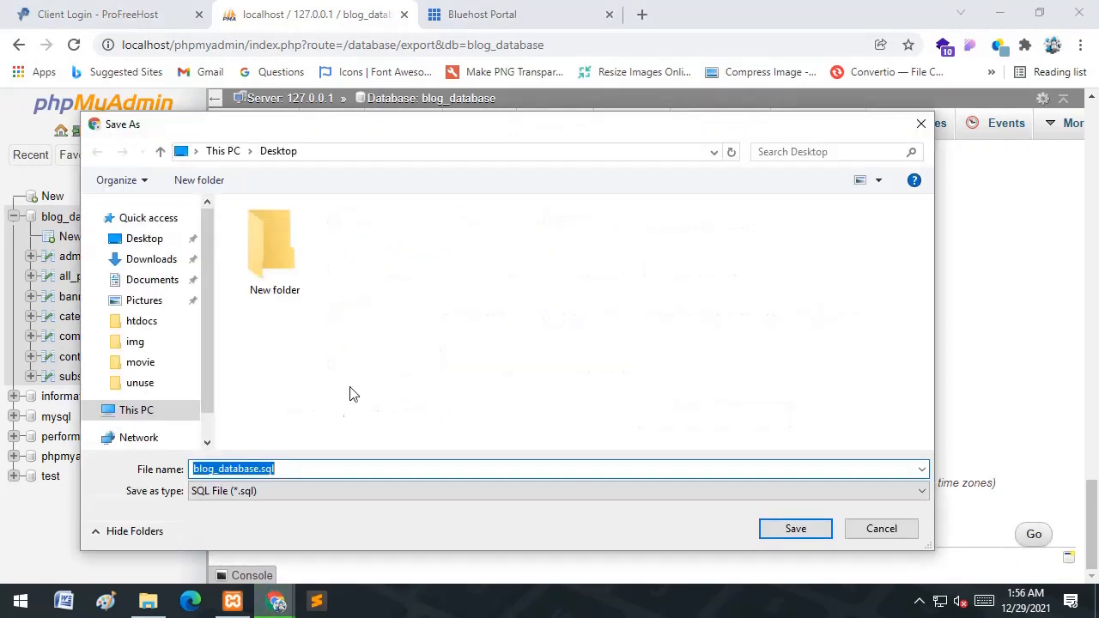
- Save blog_database.sql into the C:\xampp\htdocs folder
{"action": "scroll", "coordinate": [159, 421], "scroll_direction": "down", "scroll_amount": 3}
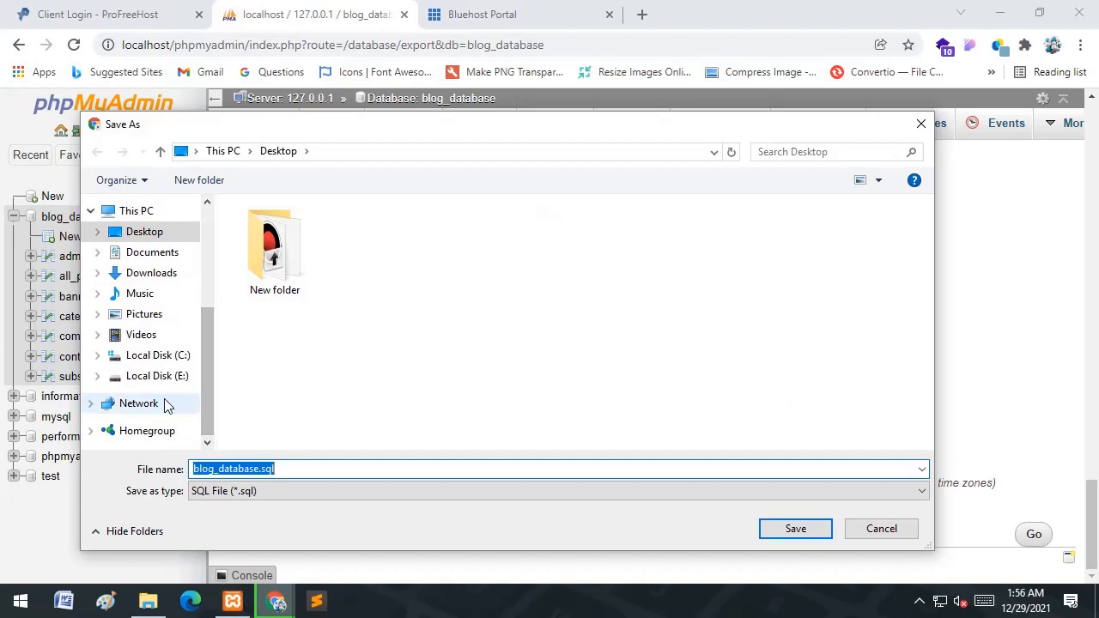
{"action": "left_click", "coordinate": [171, 355]}
{"action": "double_click", "coordinate": [268, 357]}
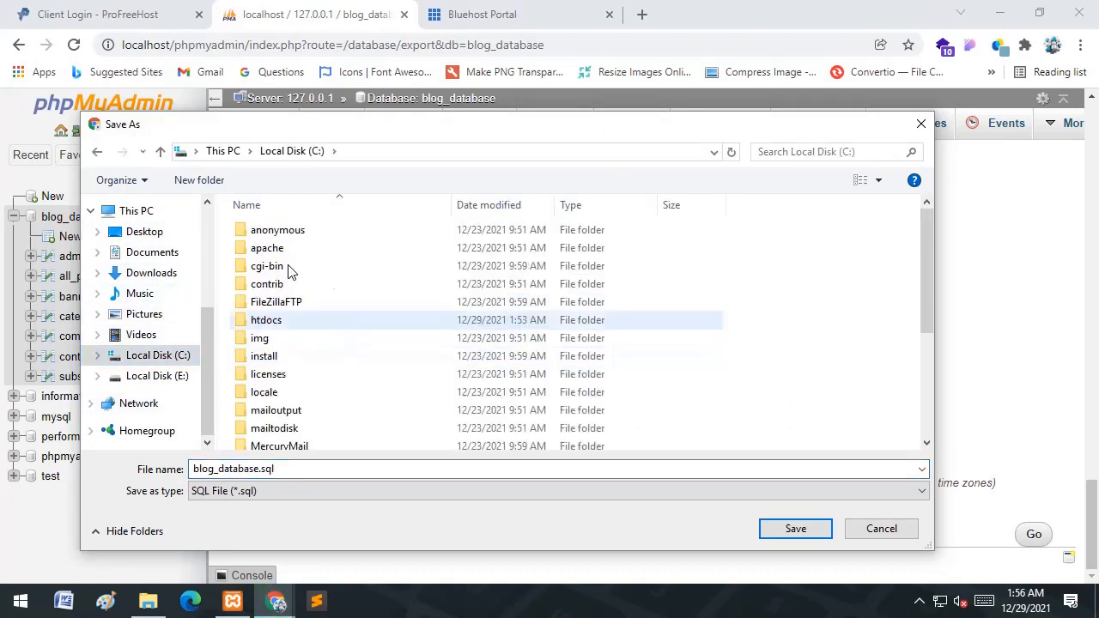
{"action": "left_click", "coordinate": [283, 320]}
{"action": "double_click", "coordinate": [283, 325]}
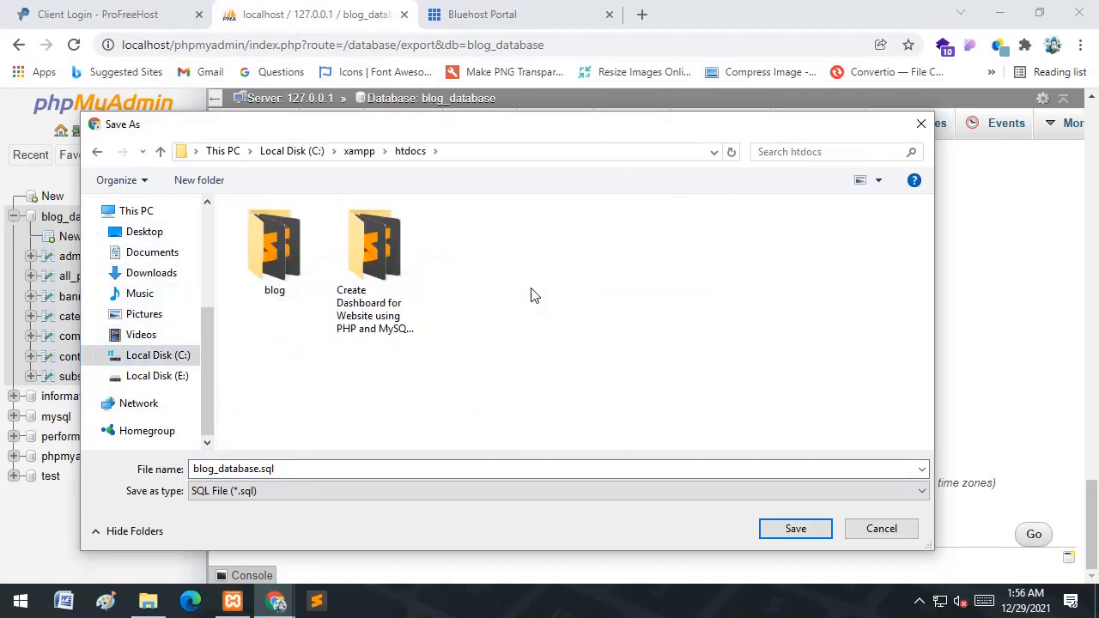
{"action": "left_click", "coordinate": [790, 531]}
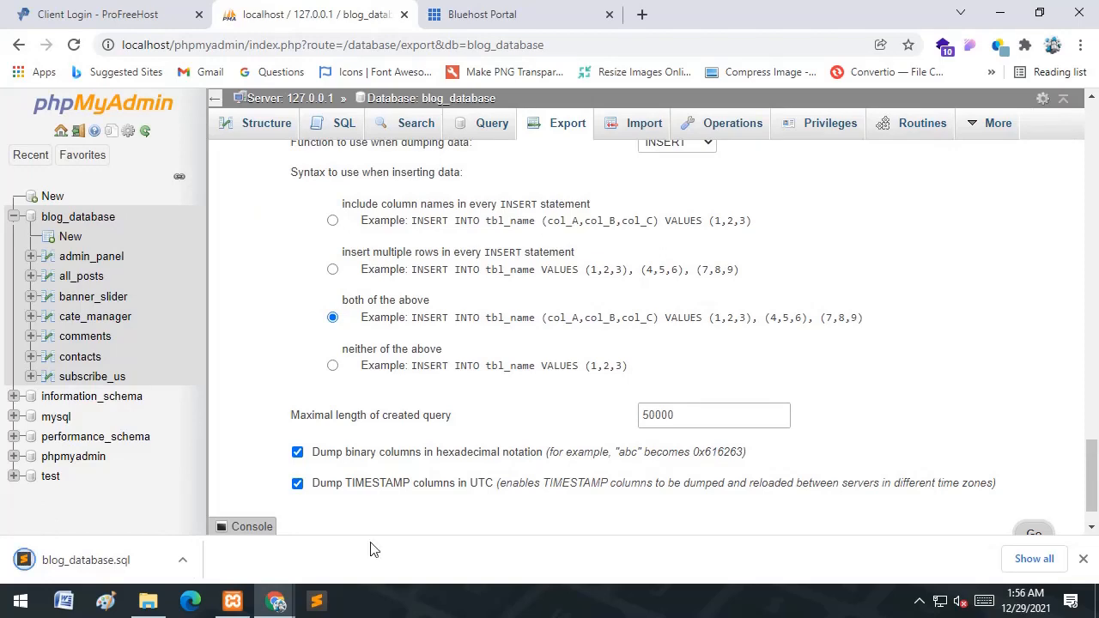
- Stop the Apache and MySQL servers in XAMPP and close the control panel
{"action": "left_click", "coordinate": [234, 601]}
{"action": "left_click", "coordinate": [325, 231]}
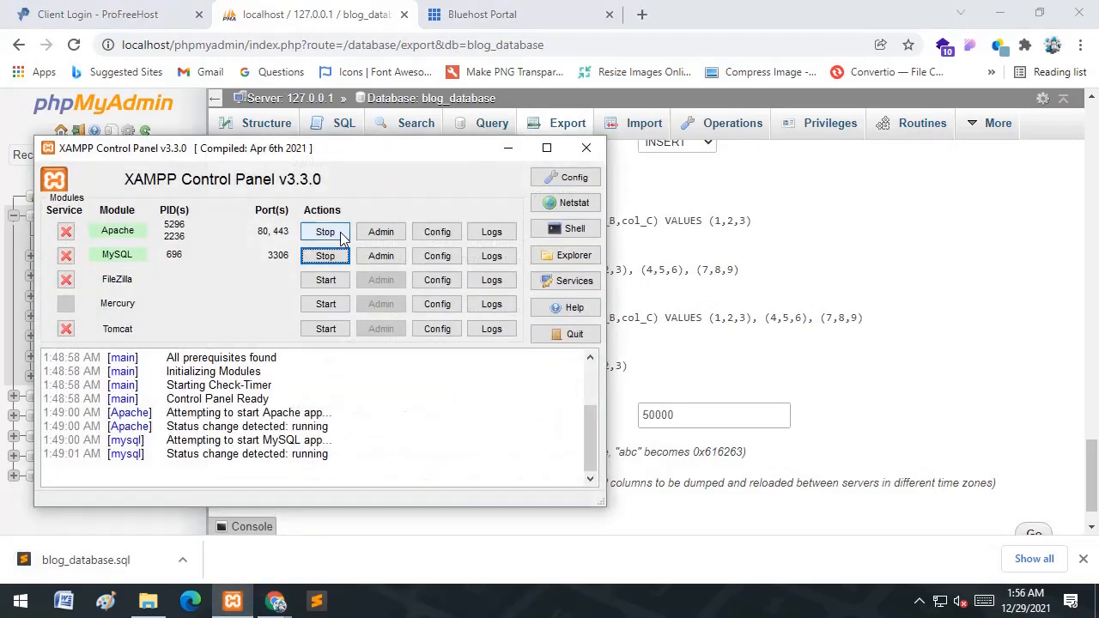
{"action": "left_click", "coordinate": [325, 255]}
{"action": "left_click", "coordinate": [586, 148]}
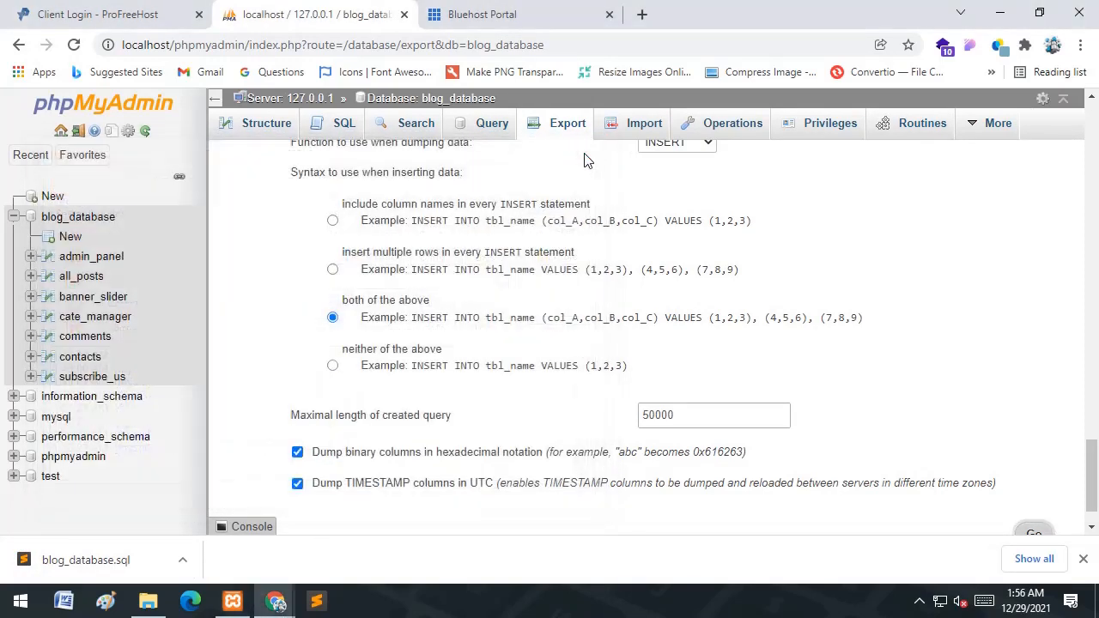
- Close the local phpMyAdmin tab, dismiss the download notice, and bring up the Incognito window
{"action": "left_click", "coordinate": [404, 14]}
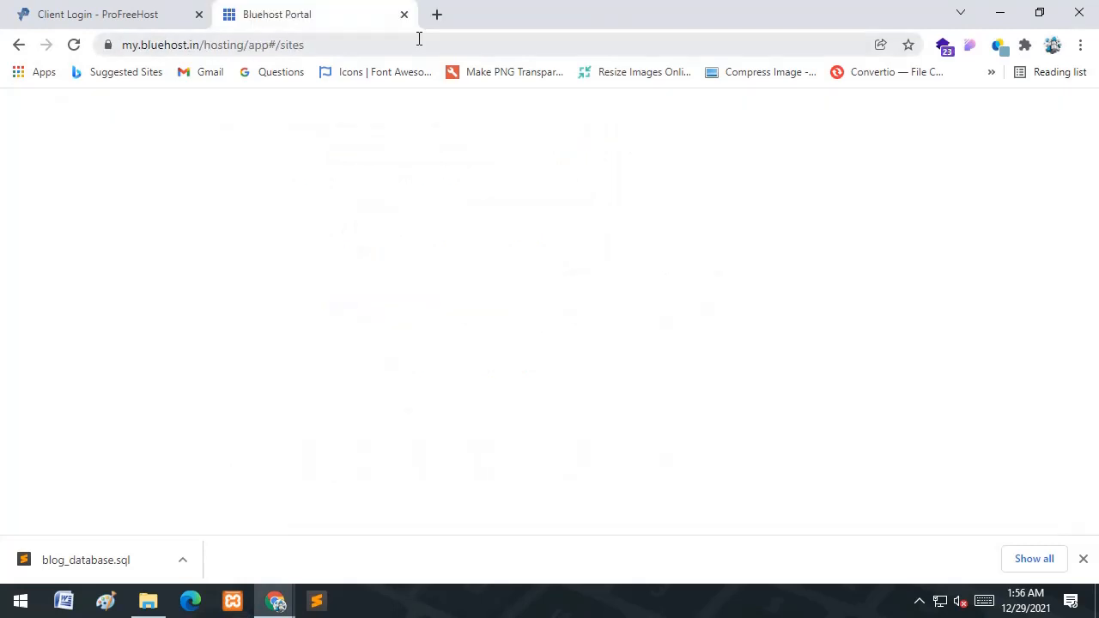
{"action": "left_click", "coordinate": [191, 12]}
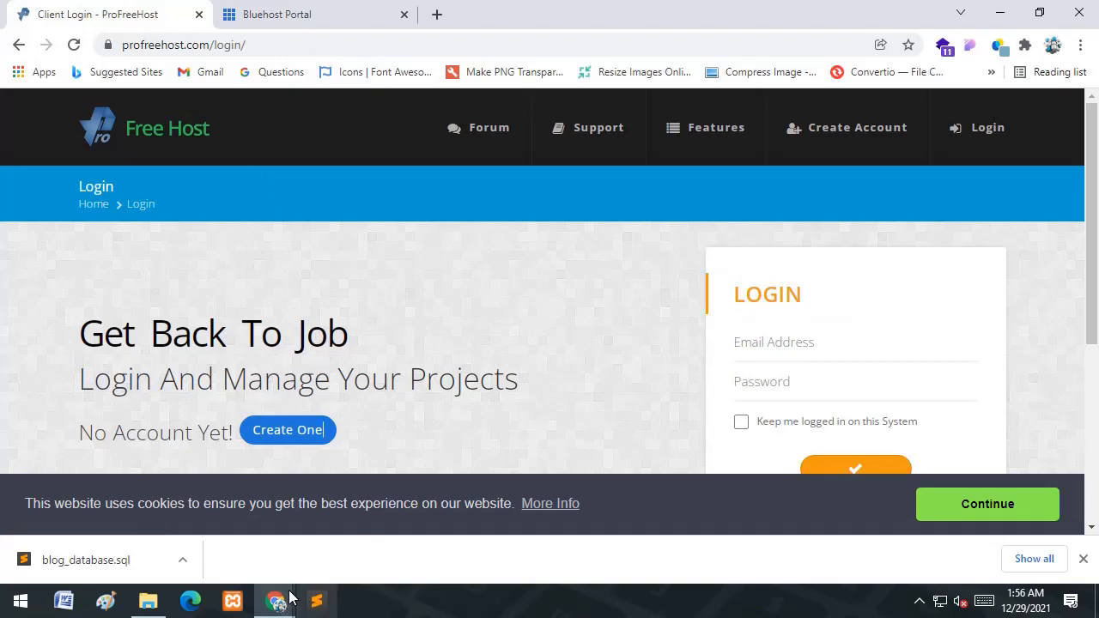
{"action": "left_click", "coordinate": [1083, 559]}
{"action": "mouse_move", "coordinate": [275, 606]}
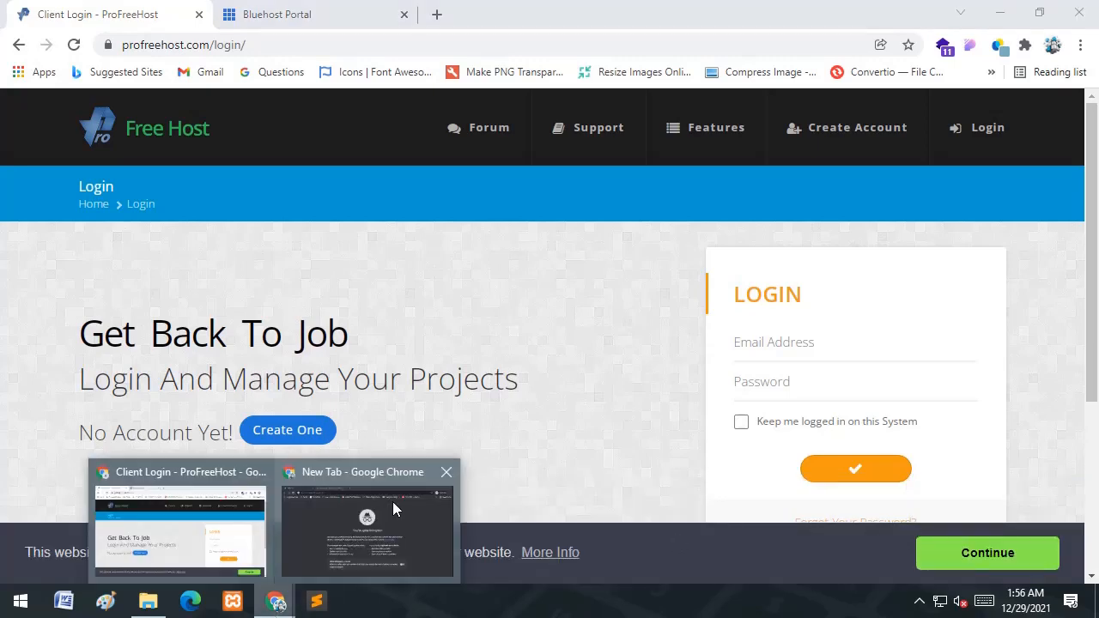
{"action": "left_click", "coordinate": [392, 501]}
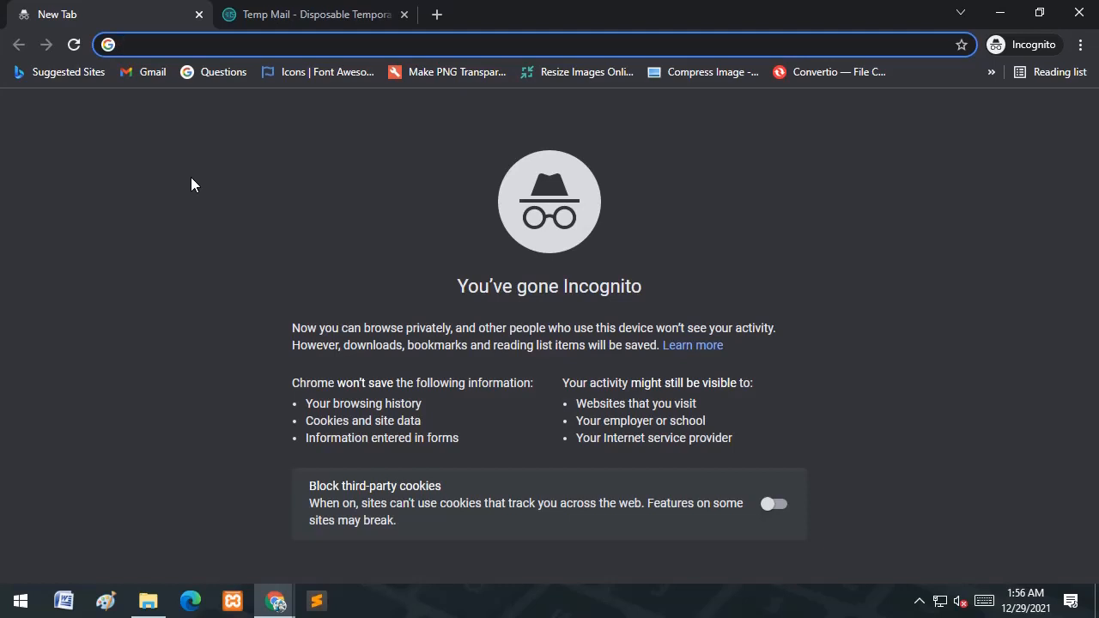
- Load profreehost.com, open its Register Now sign-up page, and view the Temp Mail address
{"action": "type", "text": "pr"}
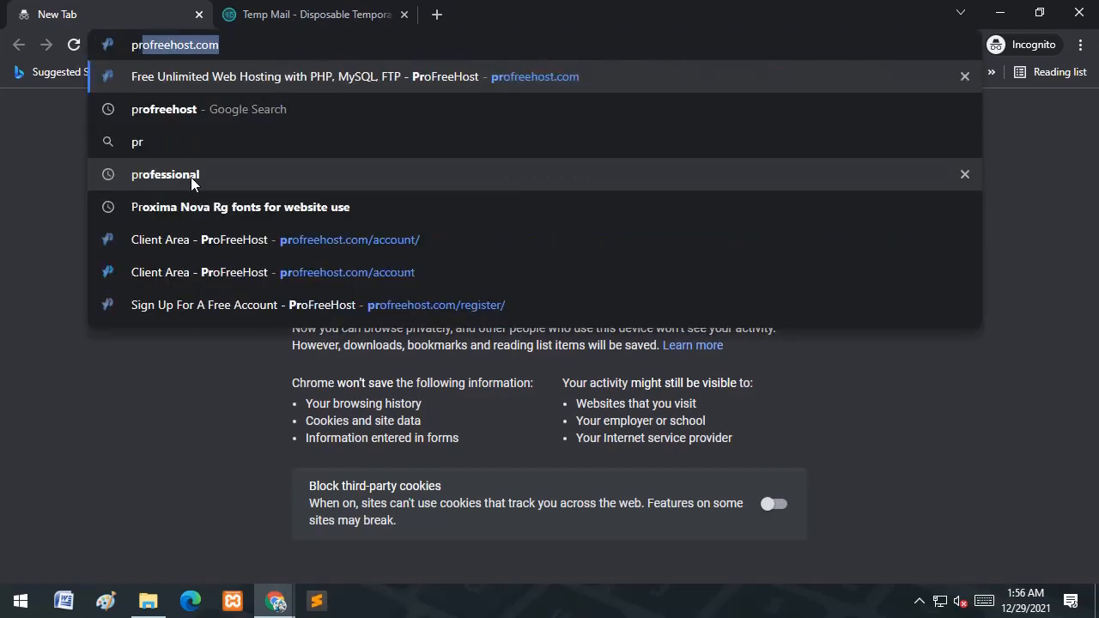
{"action": "key", "text": "Right"}
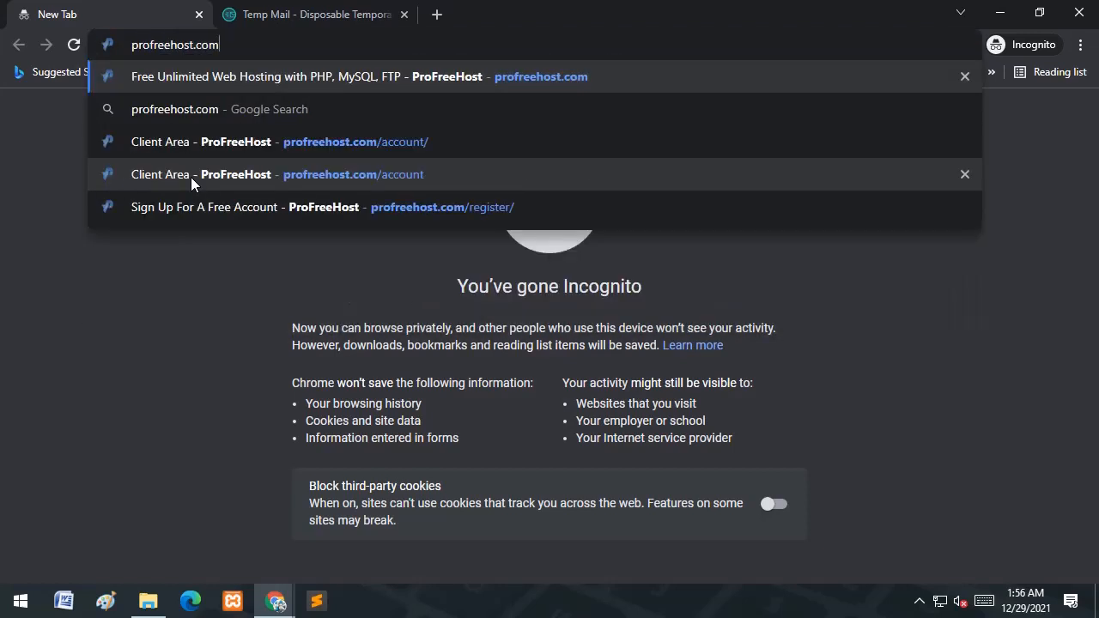
{"action": "key", "text": "Return"}
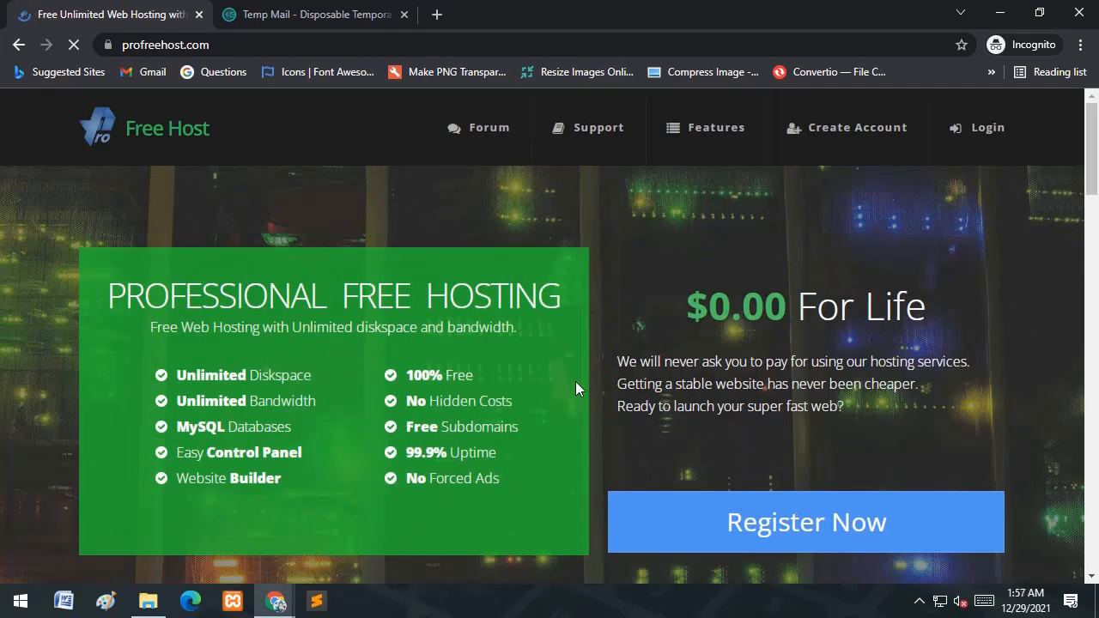
{"action": "left_click", "coordinate": [789, 521]}
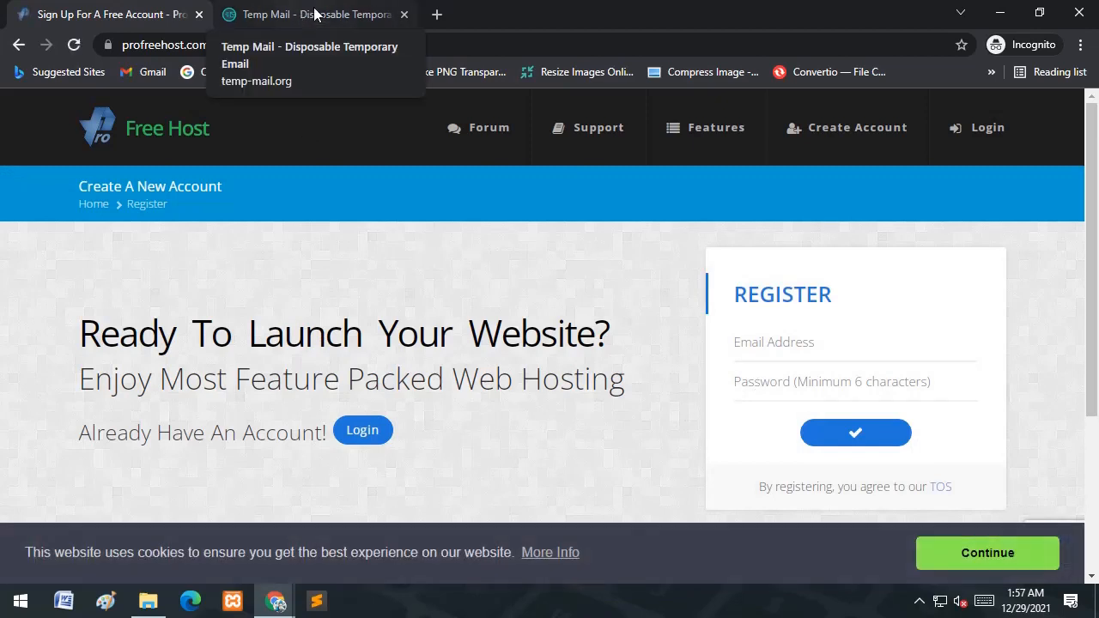
{"action": "left_click", "coordinate": [315, 15]}
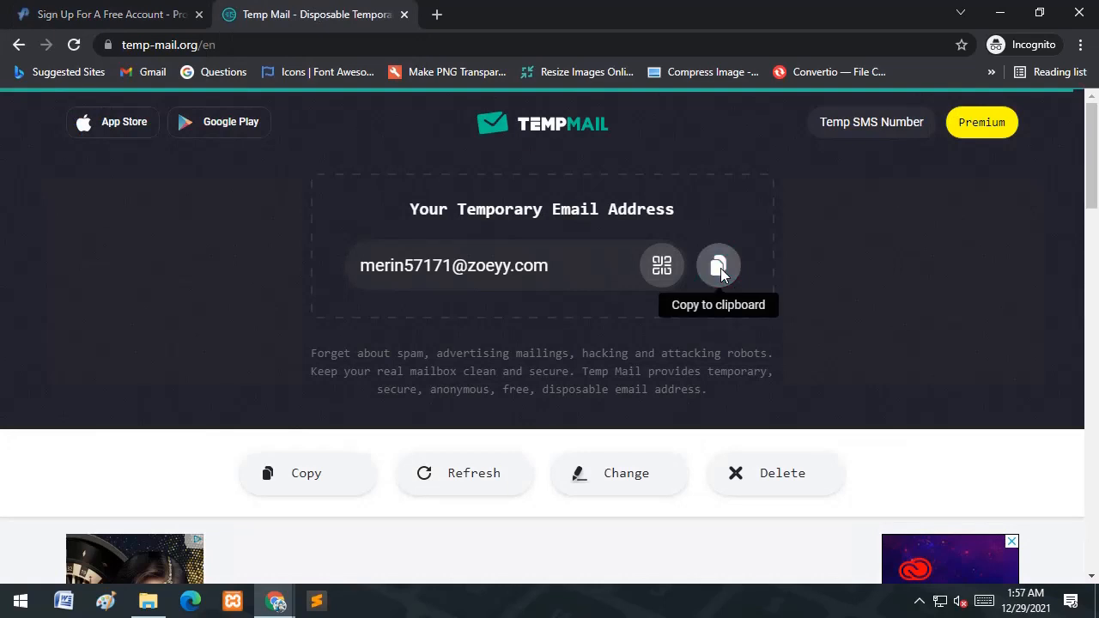
- Register on ProFreeHost using the copied temporary email address and a password
{"action": "left_click", "coordinate": [719, 267]}
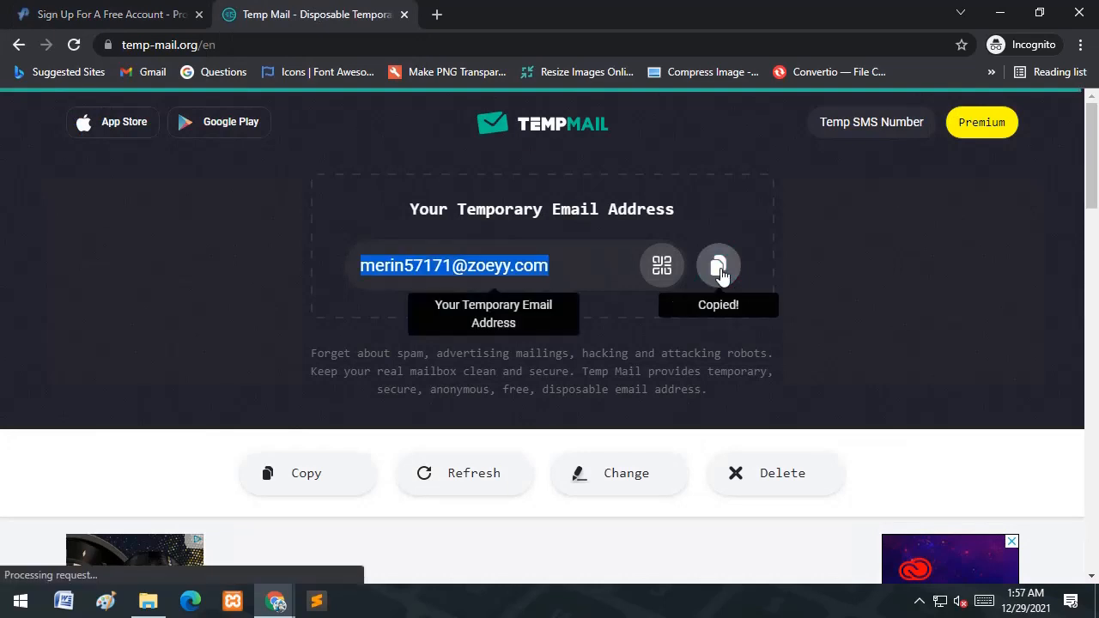
{"action": "left_click", "coordinate": [77, 12]}
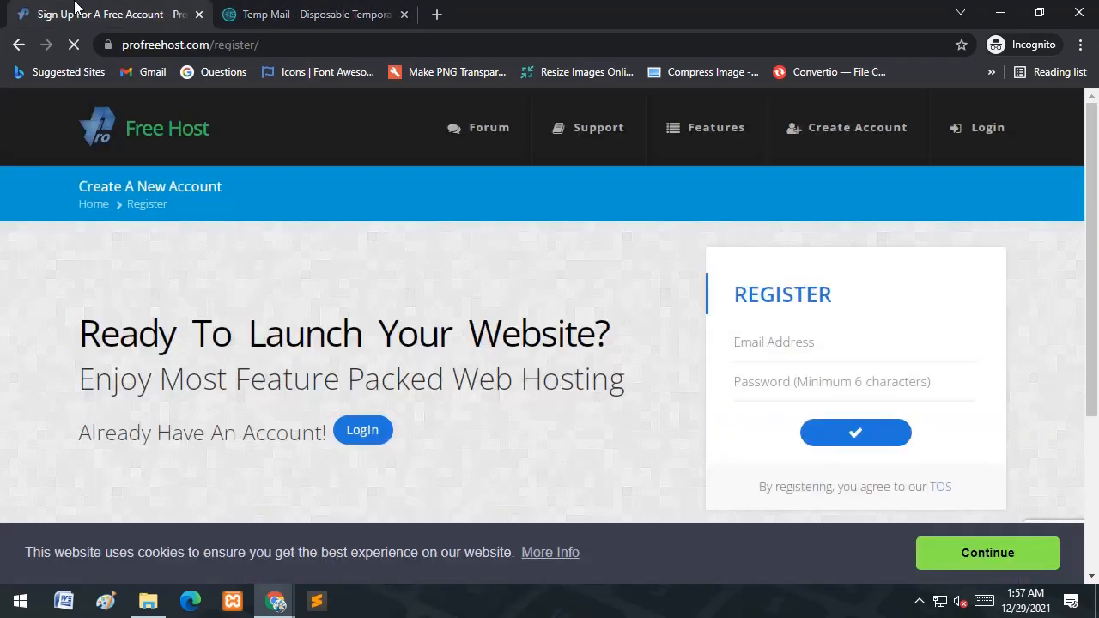
{"action": "left_click", "coordinate": [792, 343]}
{"action": "key", "text": "ctrl+v"}
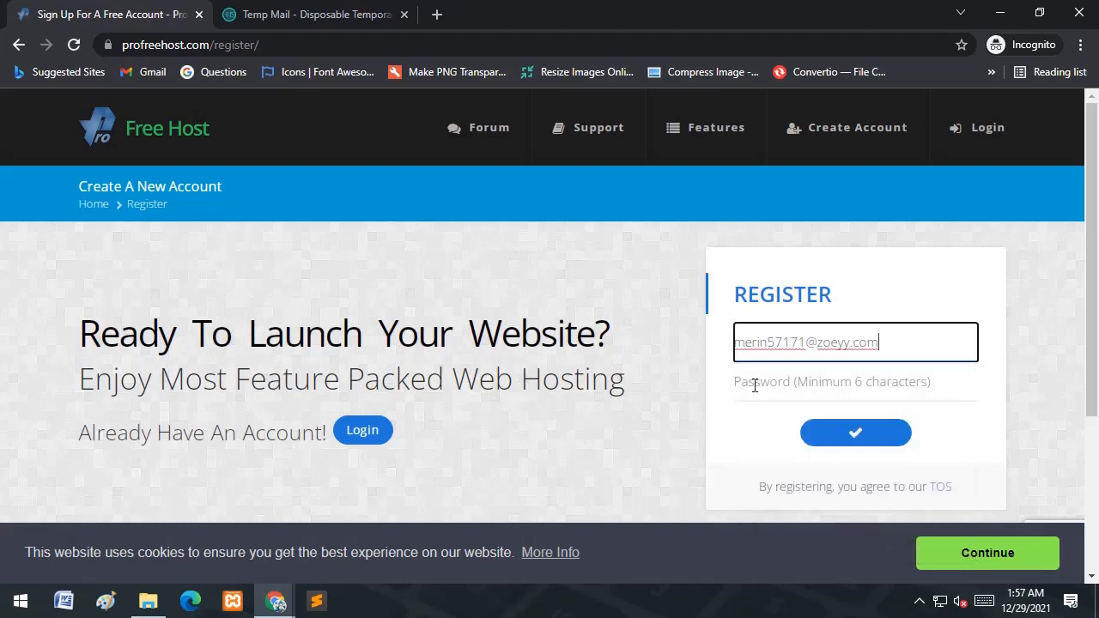
{"action": "left_click", "coordinate": [756, 385]}
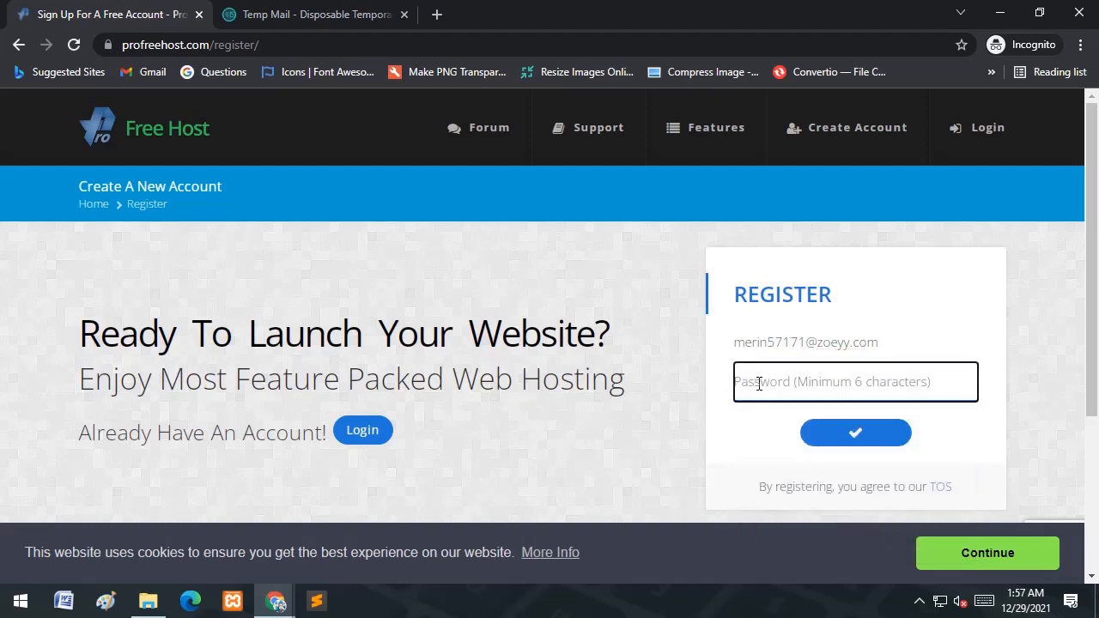
{"action": "type", "text": "••••"}
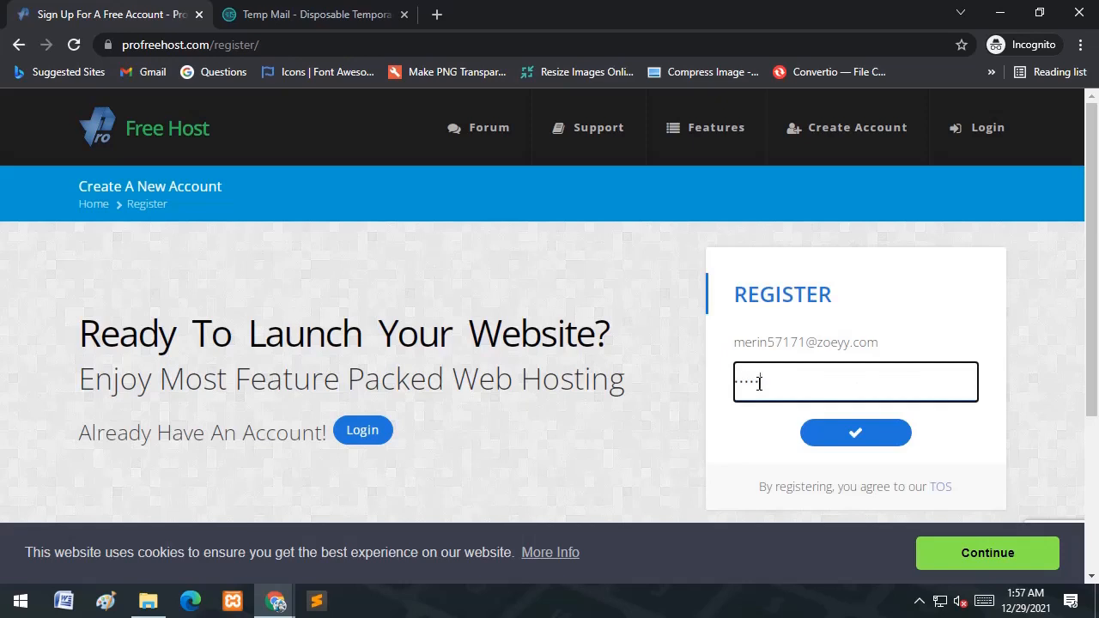
{"action": "type", "text": "•••••"}
{"action": "left_click", "coordinate": [863, 434]}
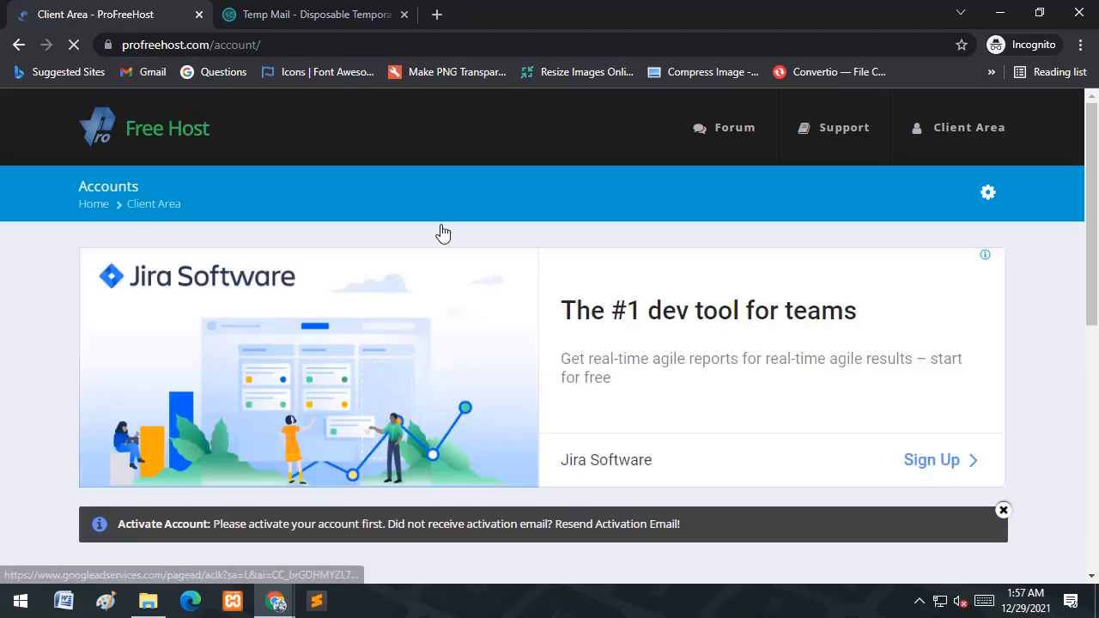
- Find ProFreeHost's activation email in the Temp Mail inbox
{"action": "scroll", "coordinate": [463, 359], "scroll_direction": "down", "scroll_amount": 3}
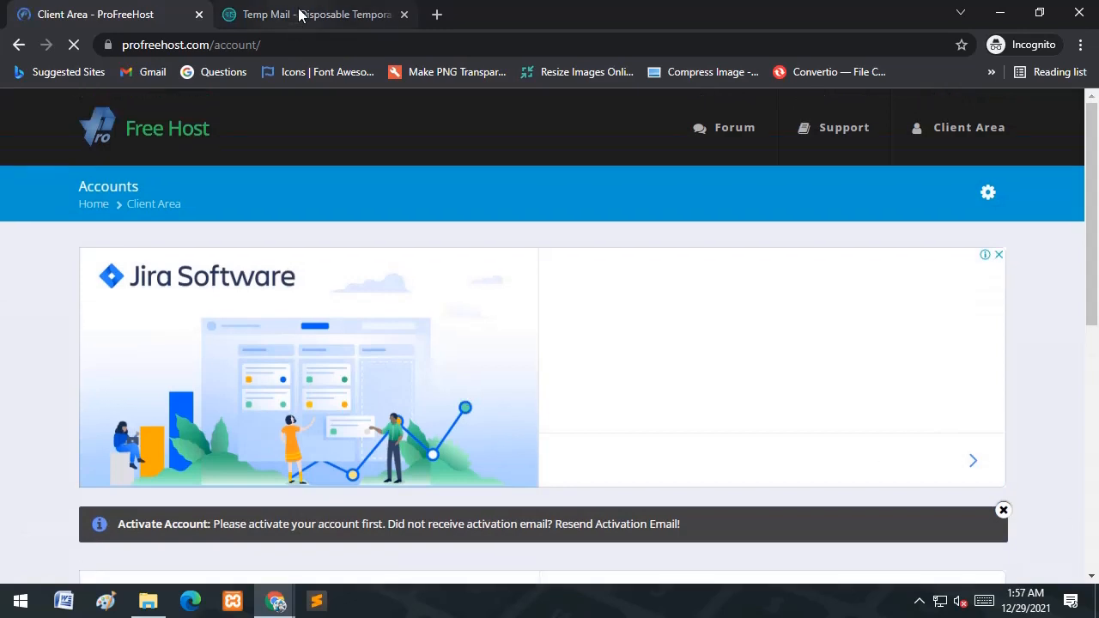
{"action": "left_click", "coordinate": [299, 15]}
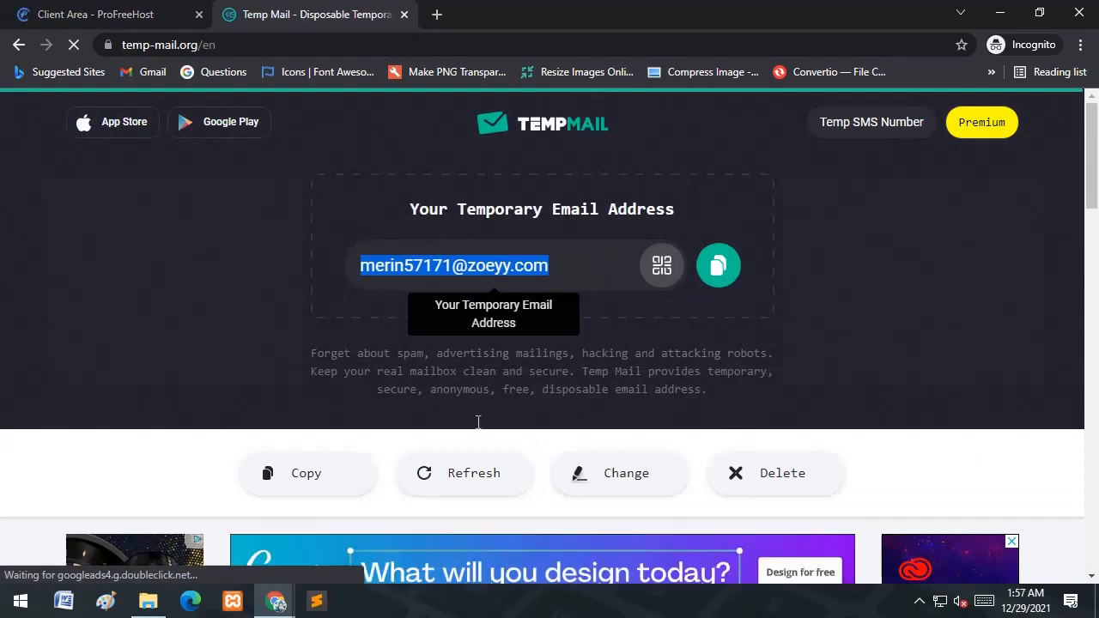
{"action": "scroll", "coordinate": [484, 418], "scroll_direction": "down", "scroll_amount": 2}
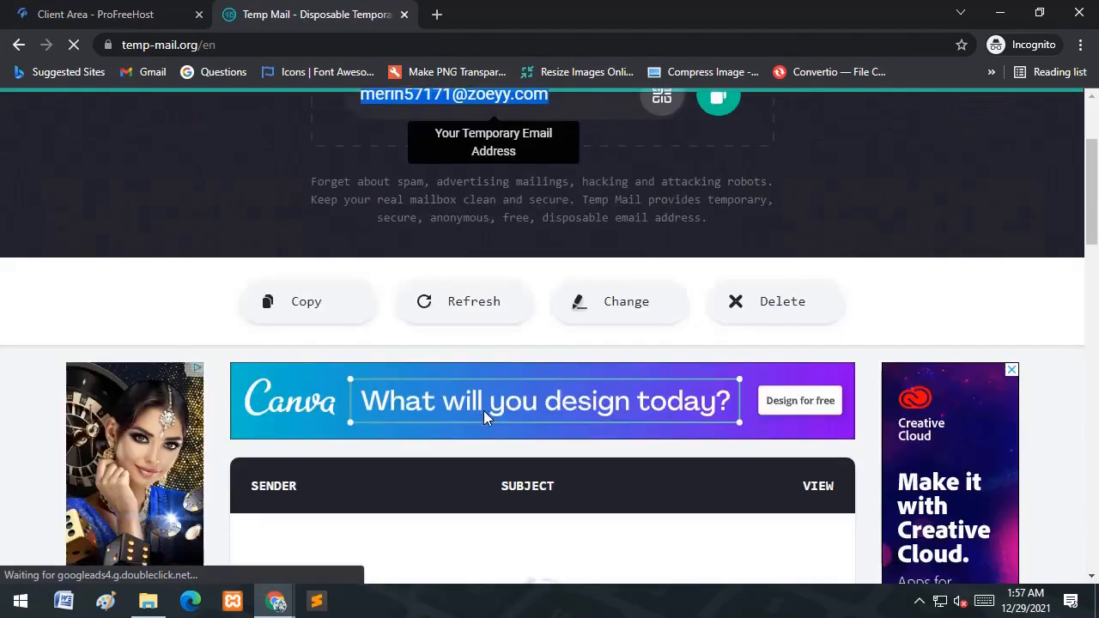
{"action": "scroll", "coordinate": [439, 313], "scroll_direction": "down", "scroll_amount": 5}
{"action": "scroll", "coordinate": [395, 272], "scroll_direction": "up", "scroll_amount": 2}
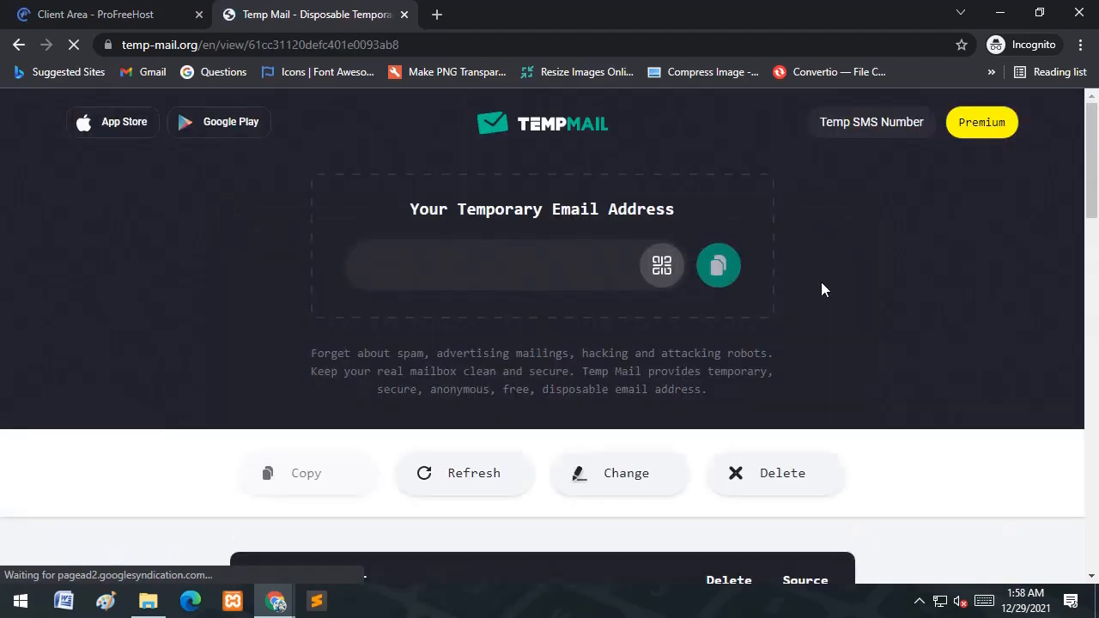
{"action": "scroll", "coordinate": [574, 390], "scroll_direction": "down", "scroll_amount": 8}
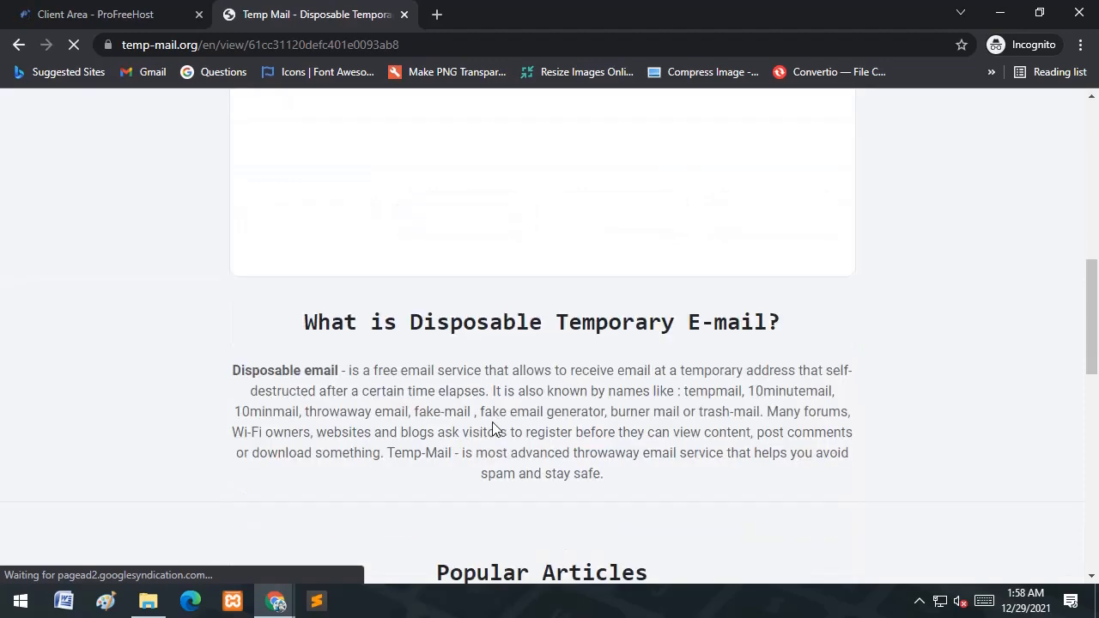
{"action": "scroll", "coordinate": [492, 422], "scroll_direction": "up", "scroll_amount": 3}
{"action": "scroll", "coordinate": [493, 429], "scroll_direction": "down", "scroll_amount": 3}
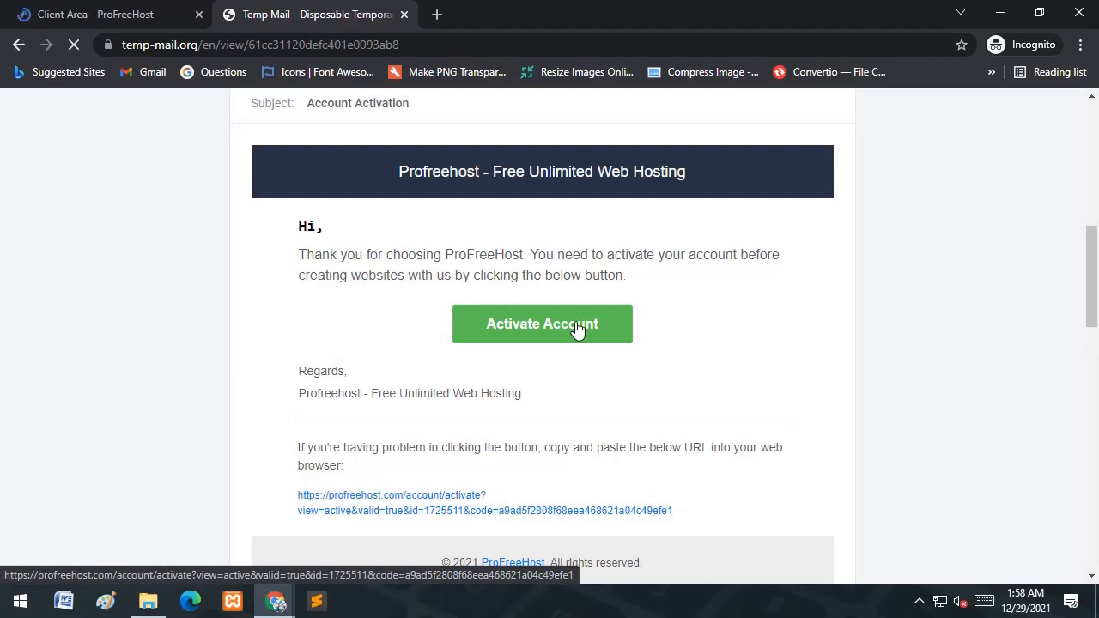
- Open the Activate Account link in a new tab, confirm activation, and return to the inbox
{"action": "right_click", "coordinate": [572, 320]}
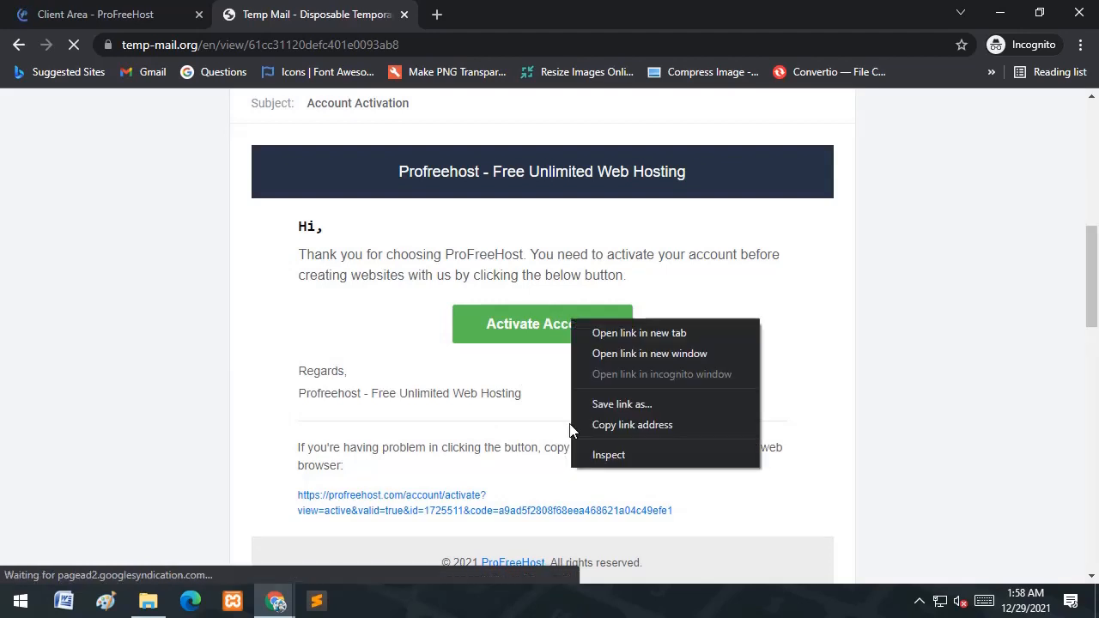
{"action": "left_click", "coordinate": [648, 332]}
{"action": "left_click", "coordinate": [472, 14]}
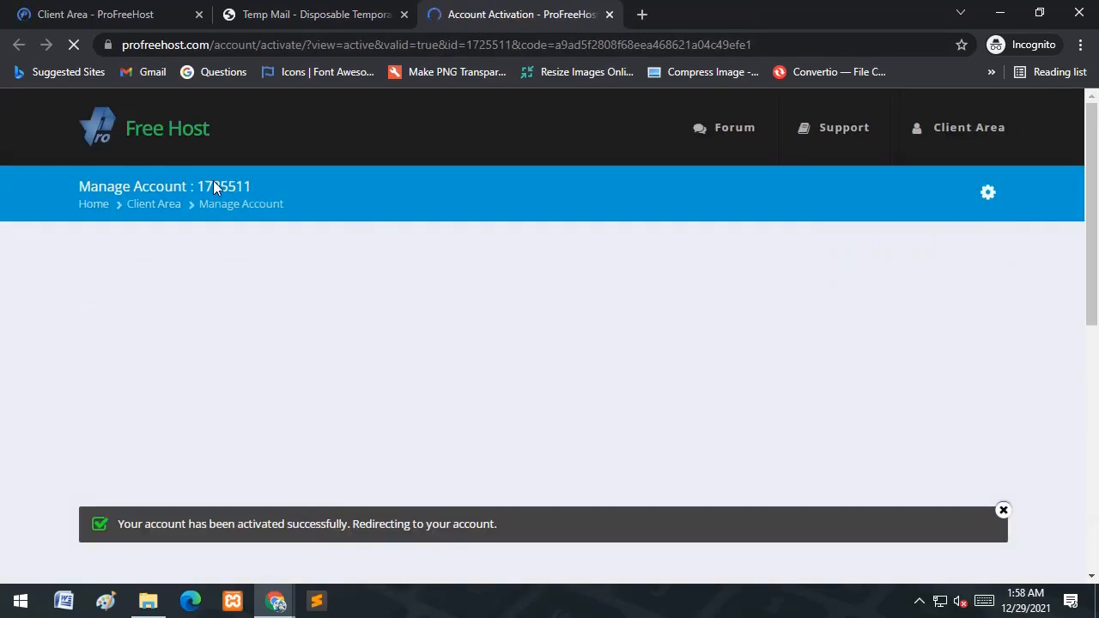
{"action": "left_click", "coordinate": [339, 16]}
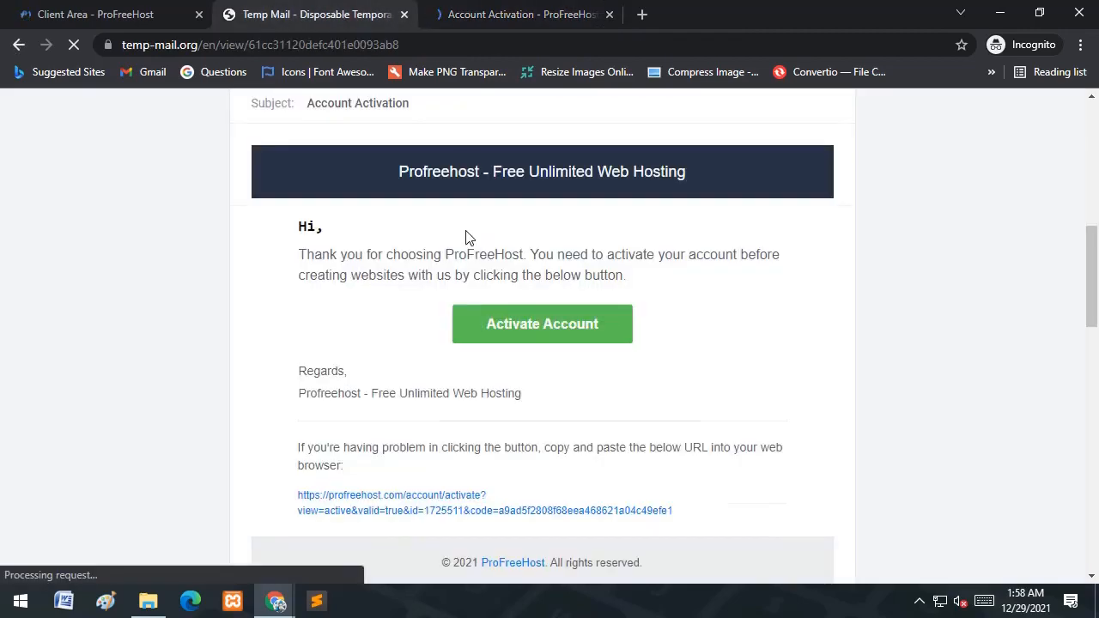
- Copy the temporary email address, close the activation tab, and return to the ProFreeHost window
{"action": "scroll", "coordinate": [466, 230], "scroll_direction": "up", "scroll_amount": 10}
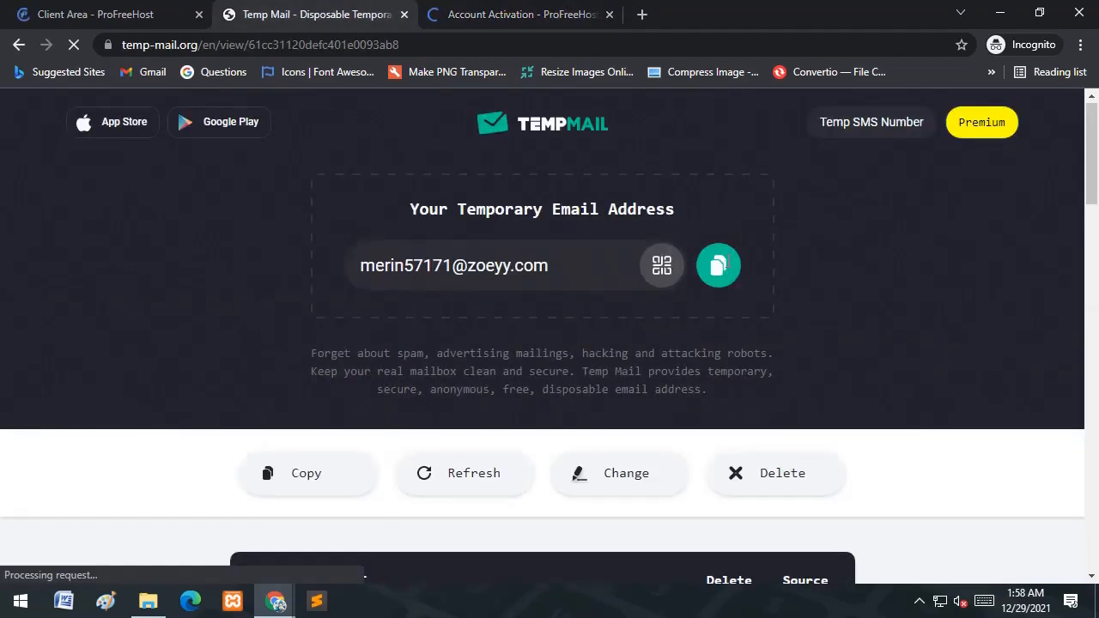
{"action": "left_click", "coordinate": [723, 268]}
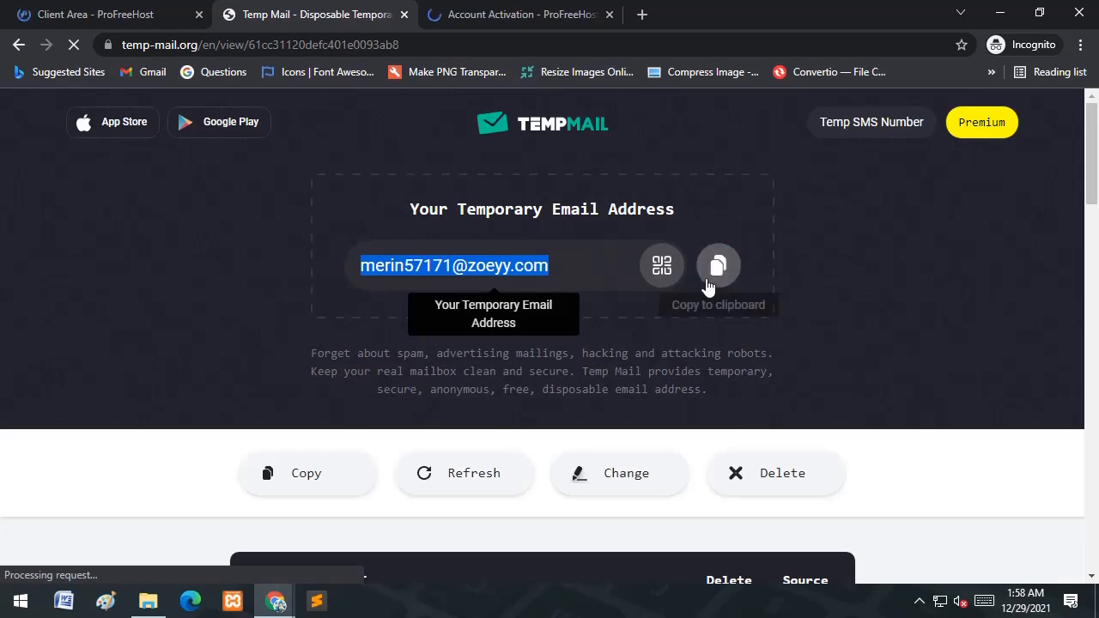
{"action": "left_click", "coordinate": [718, 269]}
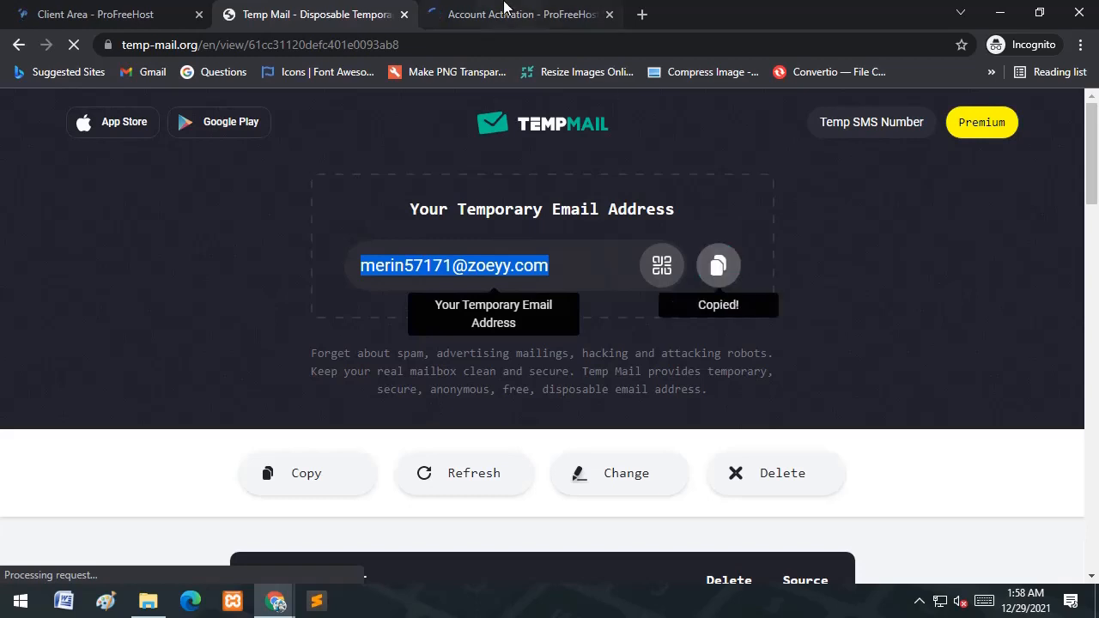
{"action": "left_click", "coordinate": [610, 14]}
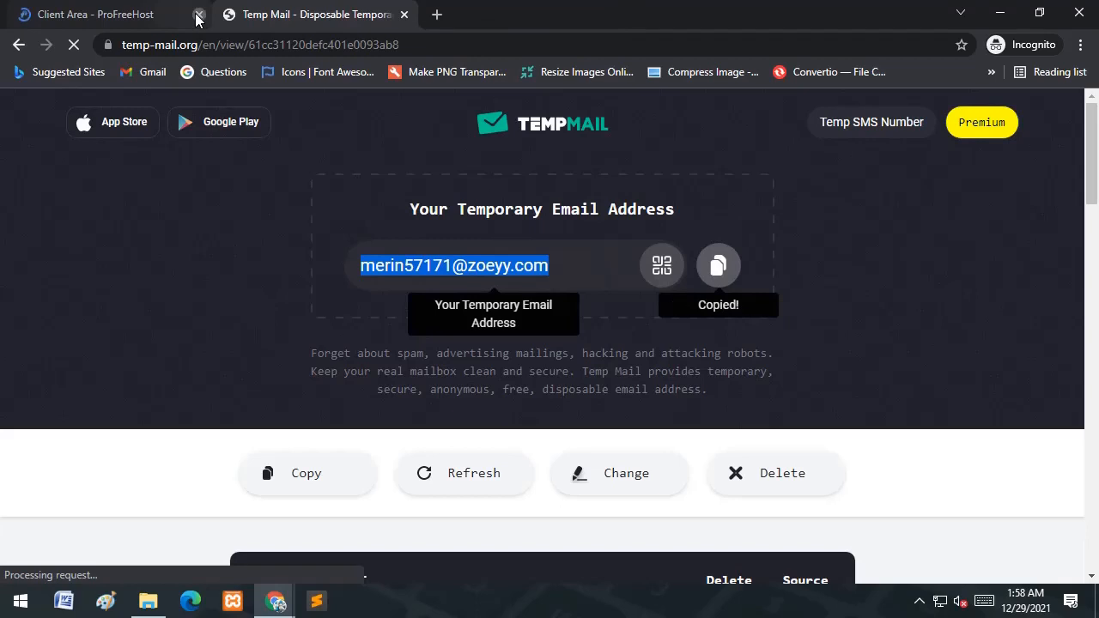
{"action": "mouse_move", "coordinate": [274, 605]}
{"action": "left_click", "coordinate": [250, 559]}
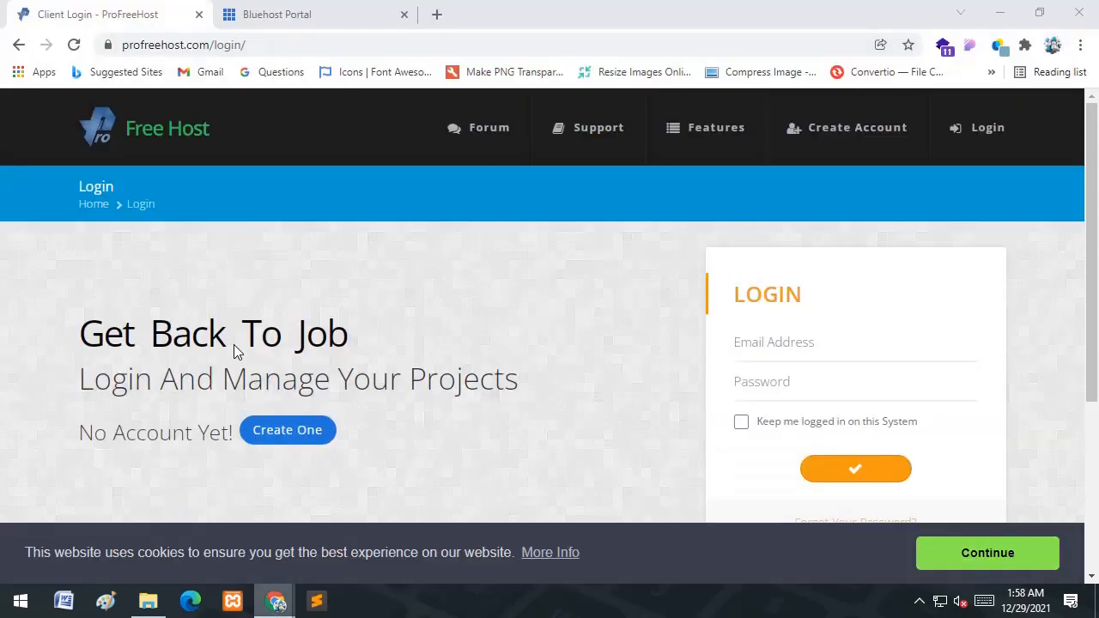
- Log in to ProFreeHost with the temporary email address and password
{"action": "left_click", "coordinate": [764, 343]}
{"action": "key", "text": "ctrl+v"}
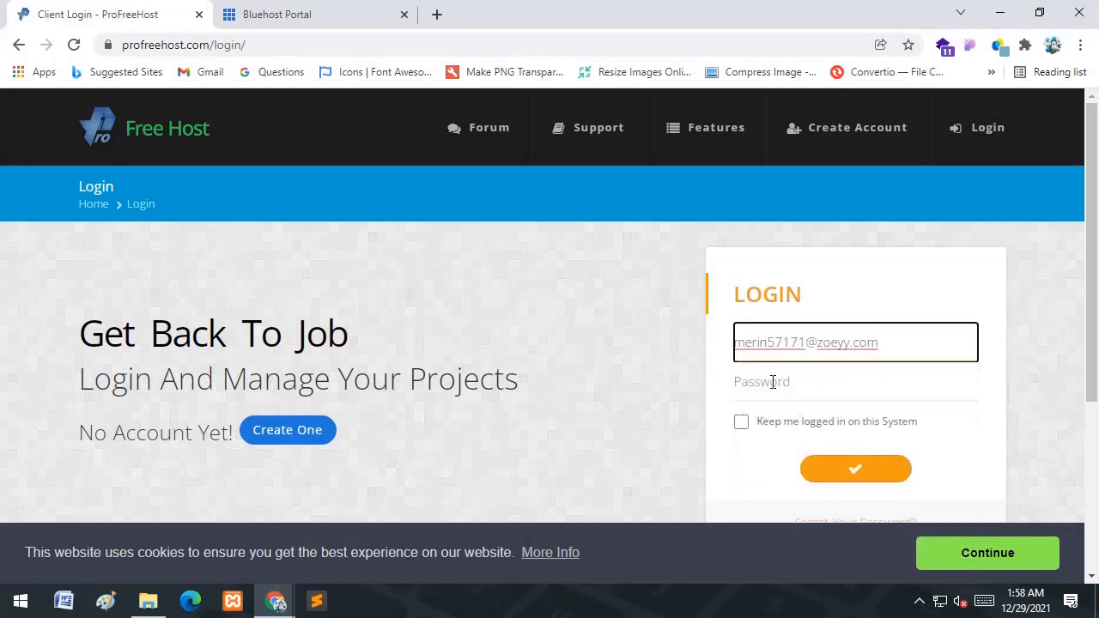
{"action": "left_click", "coordinate": [773, 381]}
{"action": "type", "text": "•••••"}
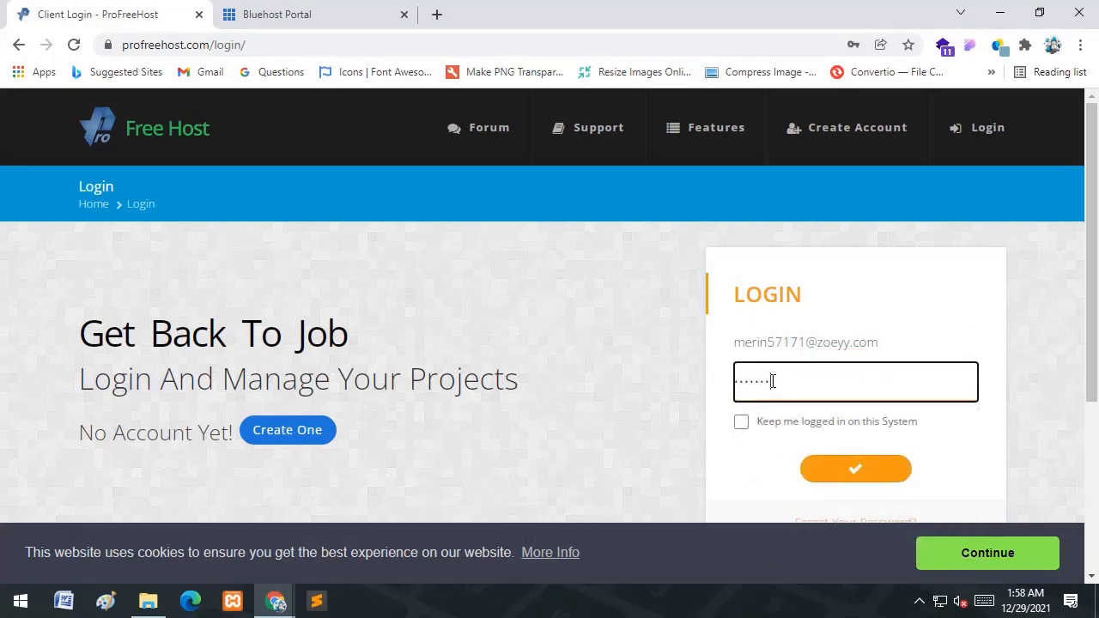
{"action": "type", "text": "••••"}
{"action": "left_click", "coordinate": [868, 469]}
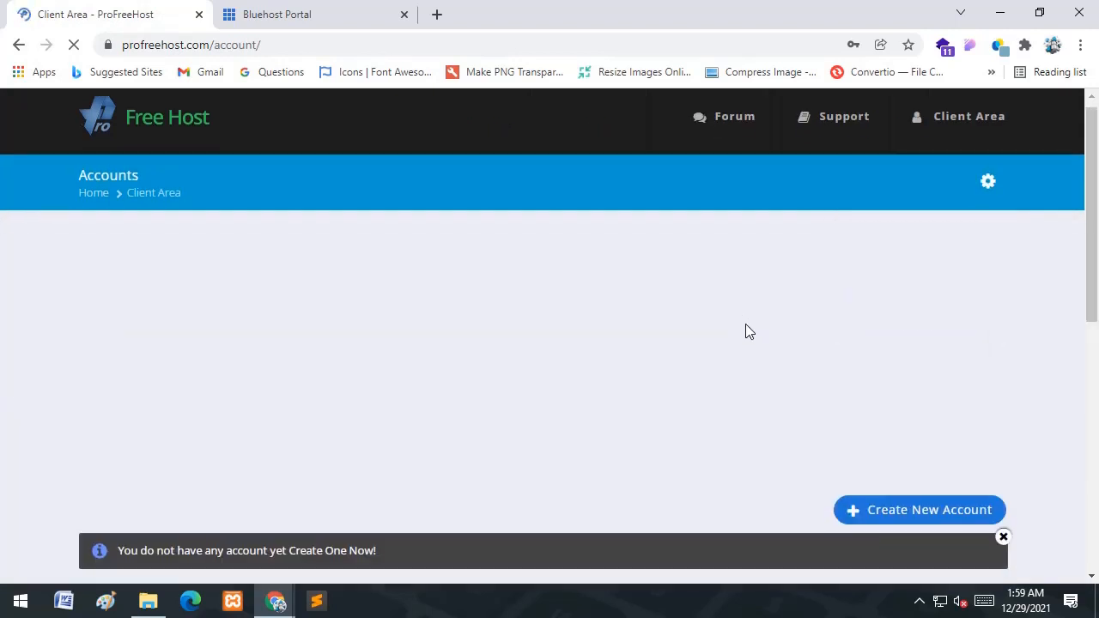
- Bring up the Create New Website form and focus its website name field
{"action": "scroll", "coordinate": [747, 321], "scroll_direction": "down", "scroll_amount": 2}
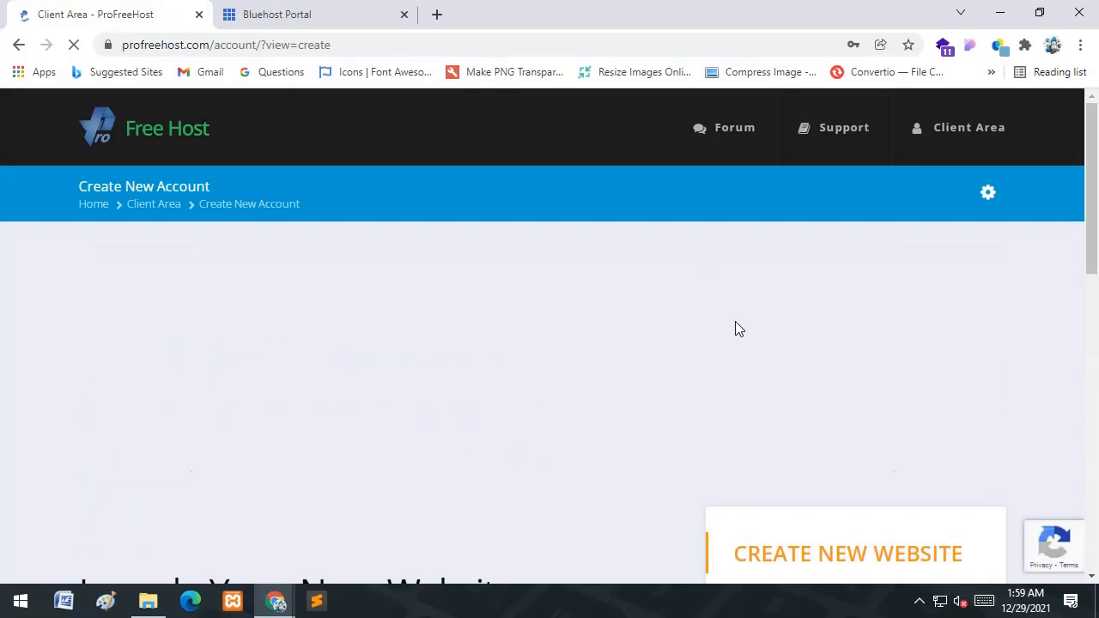
{"action": "scroll", "coordinate": [738, 328], "scroll_direction": "down", "scroll_amount": 5}
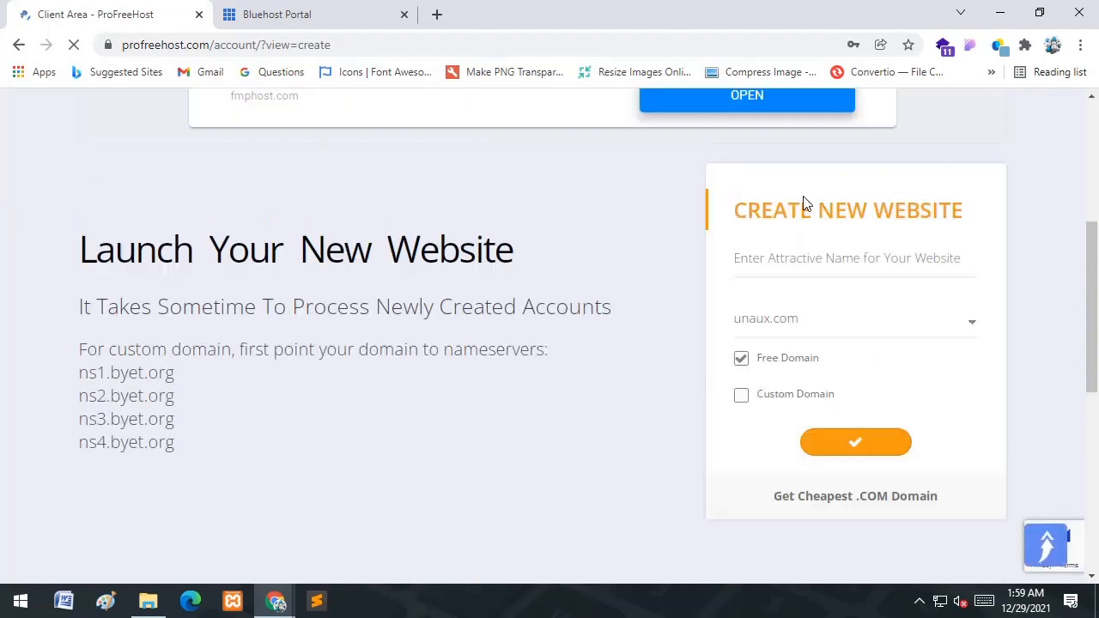
{"action": "left_click", "coordinate": [783, 257]}
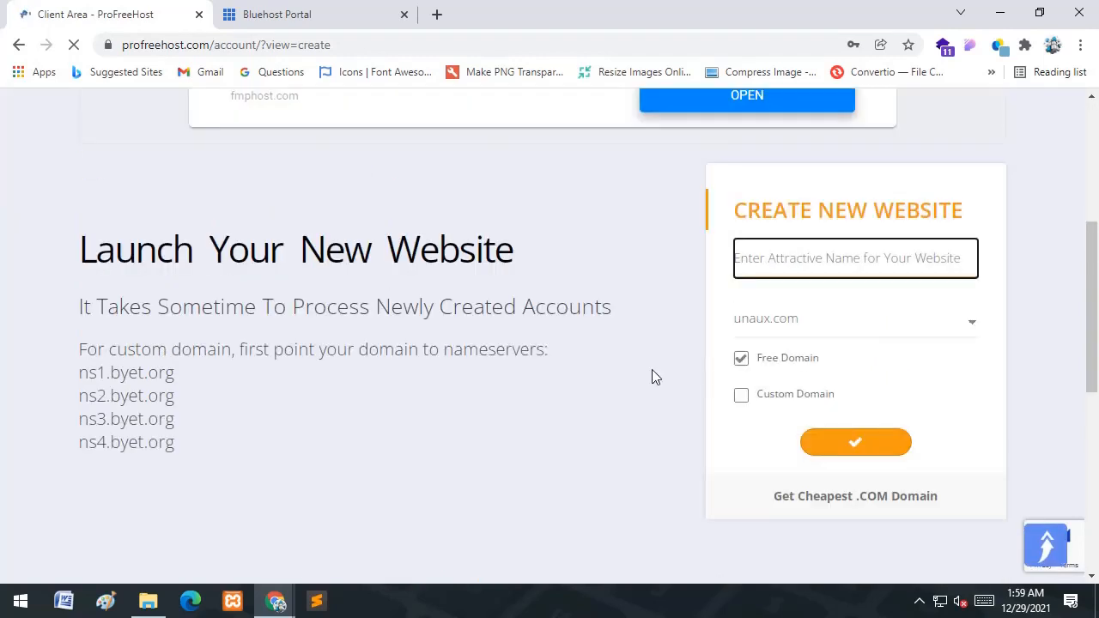
{"action": "left_click", "coordinate": [79, 527]}
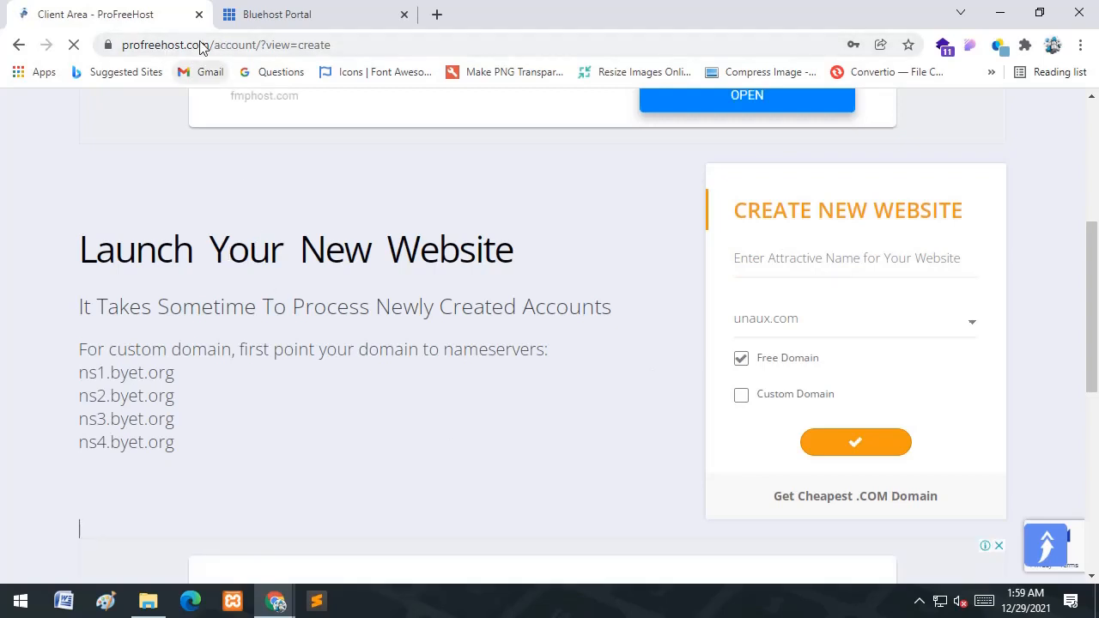
{"action": "left_click_drag", "start_coordinate": [210, 45], "coordinate": [112, 45]}
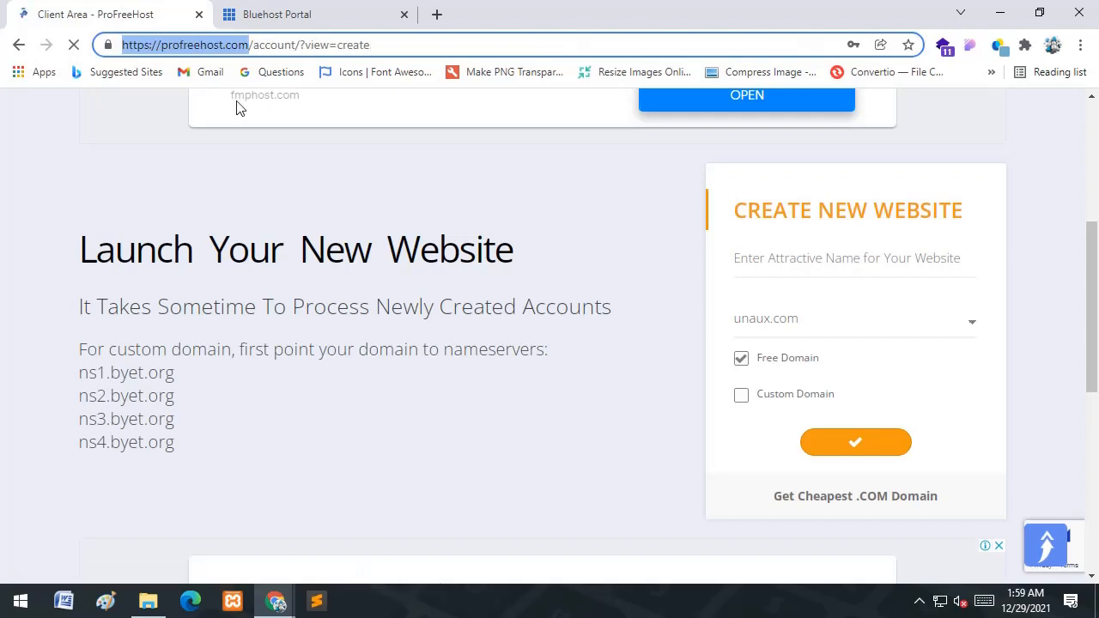
{"action": "left_click", "coordinate": [285, 225]}
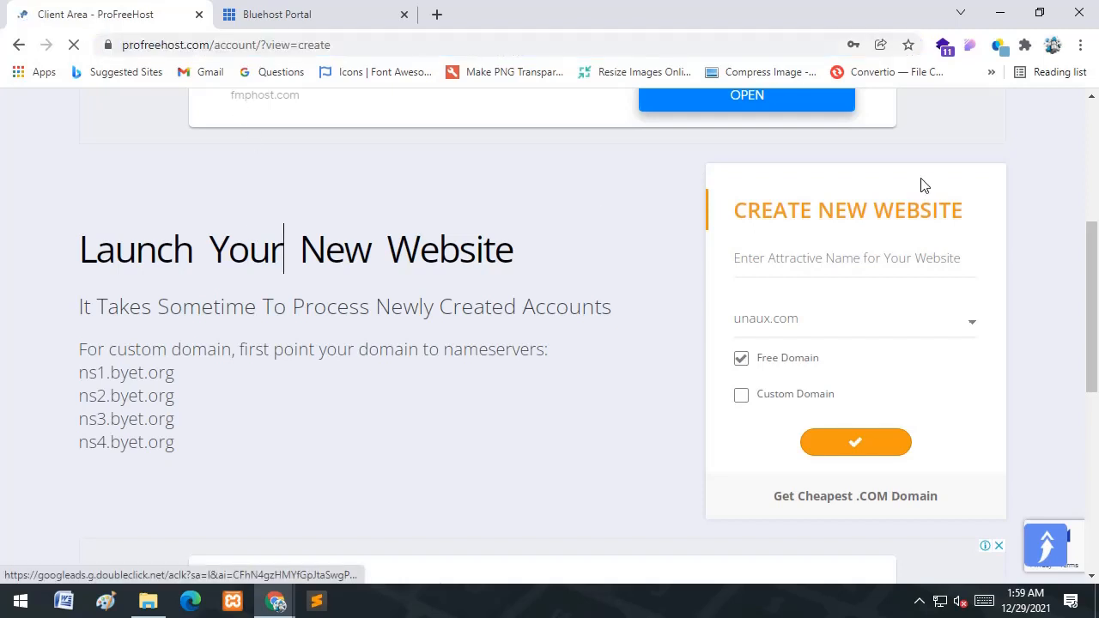
{"action": "left_click", "coordinate": [878, 254]}
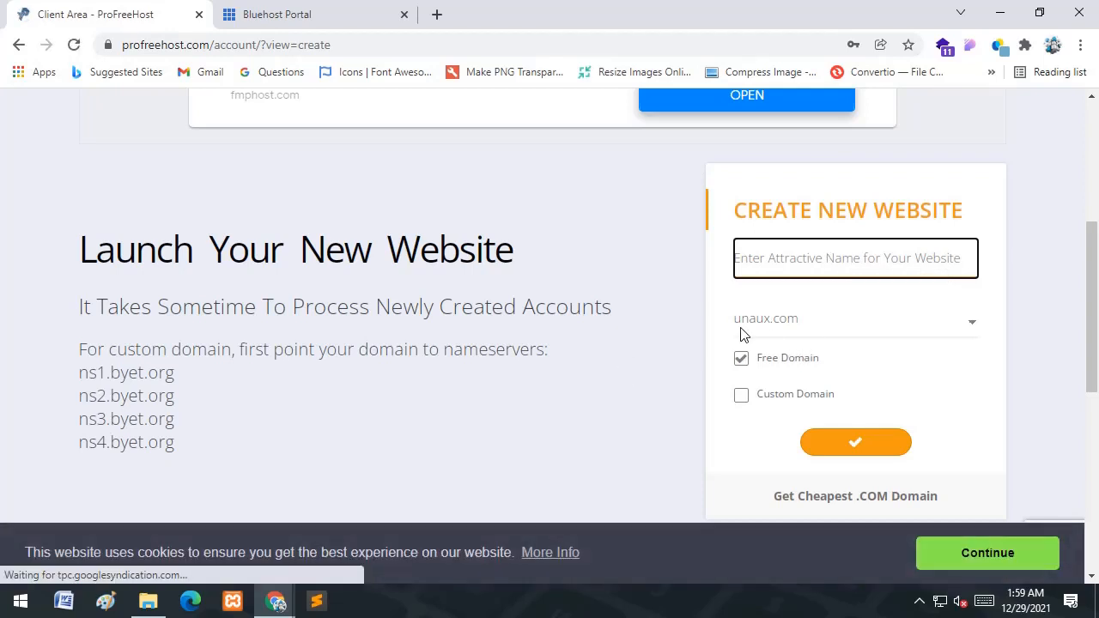
{"action": "left_click", "coordinate": [822, 258]}
- Enter the website name chandancode and pick the free unaux.com domain after trying ezyro.com
{"action": "type", "text": "chan"}
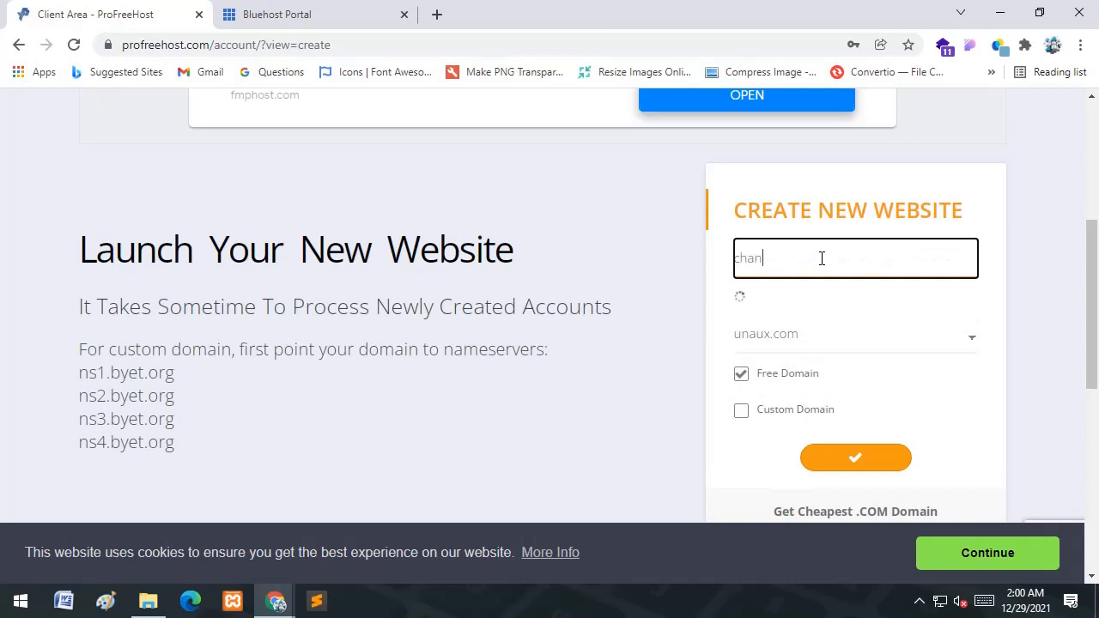
{"action": "type", "text": "dan"}
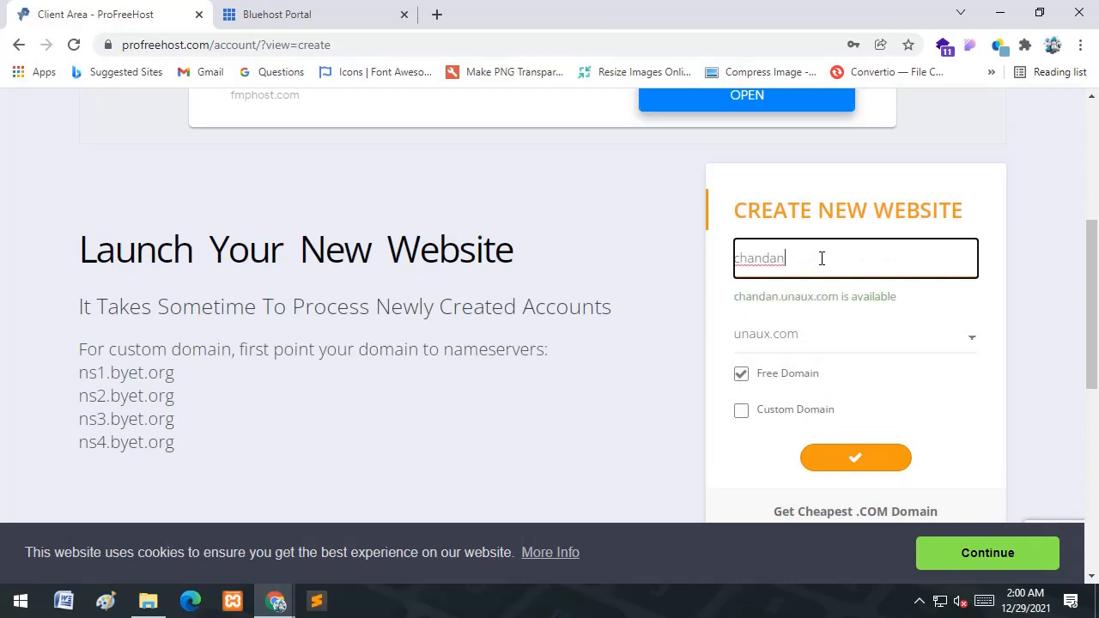
{"action": "type", "text": "codes"}
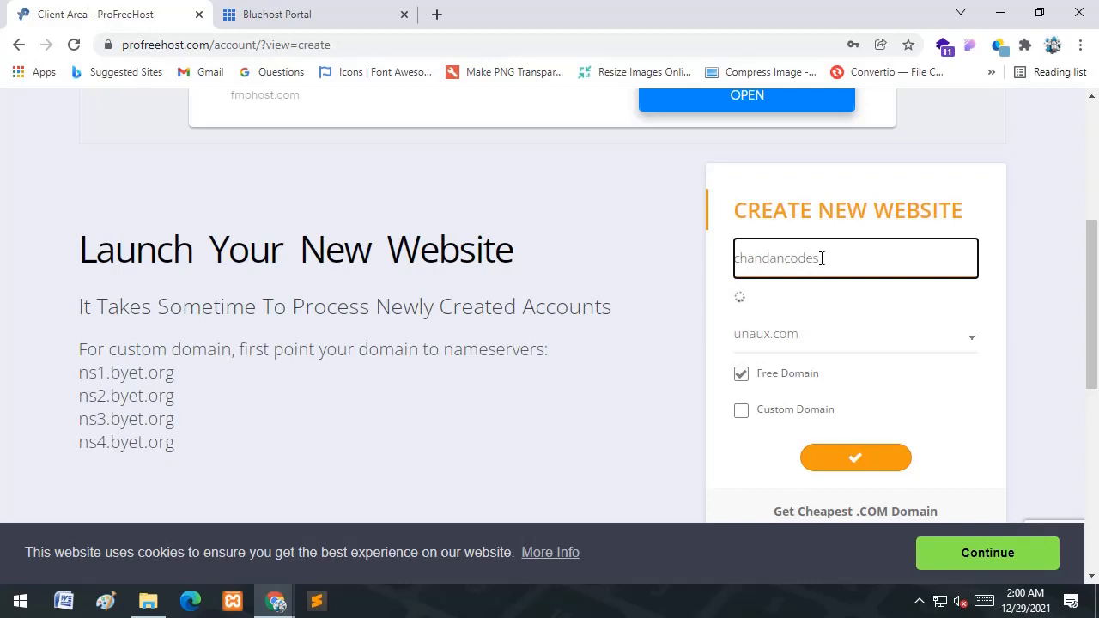
{"action": "left_click", "coordinate": [796, 336]}
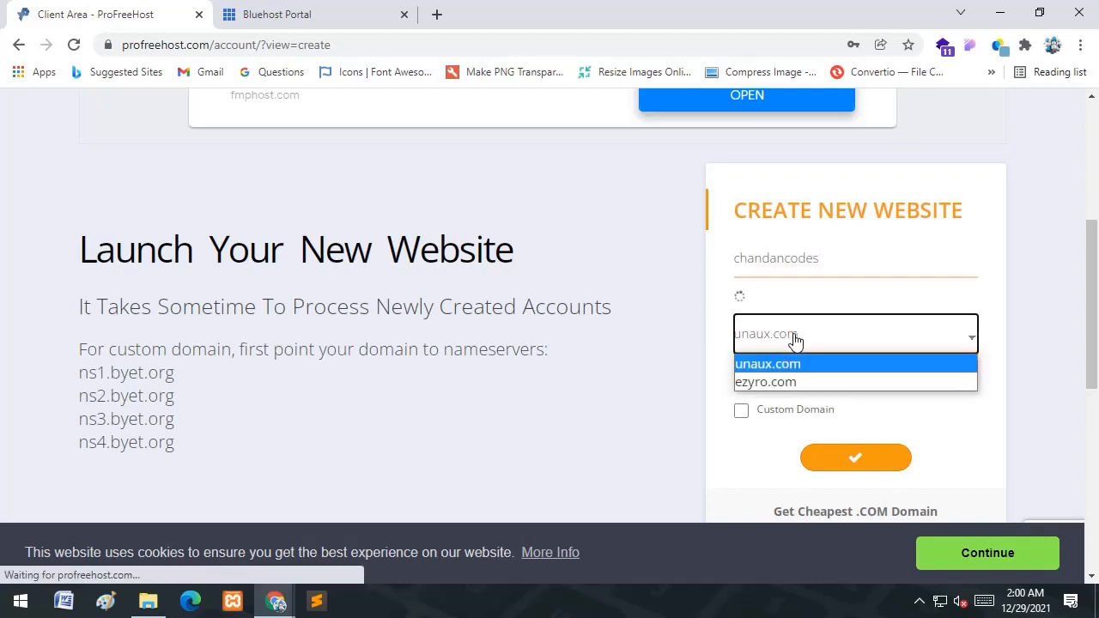
{"action": "left_click", "coordinate": [783, 363]}
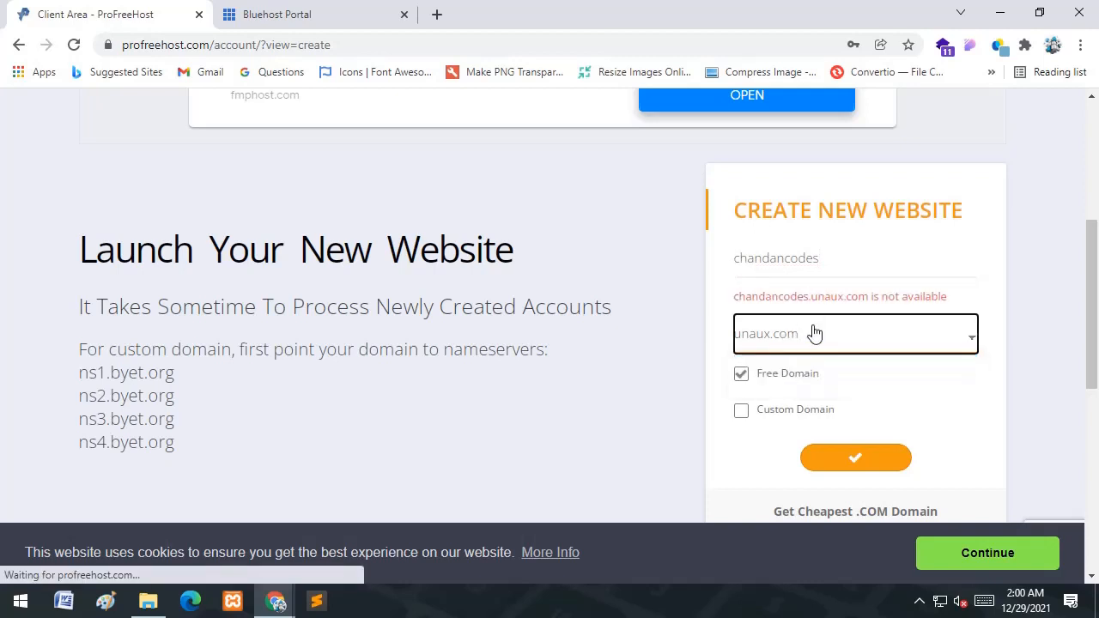
{"action": "left_click", "coordinate": [809, 335]}
{"action": "left_click", "coordinate": [783, 382]}
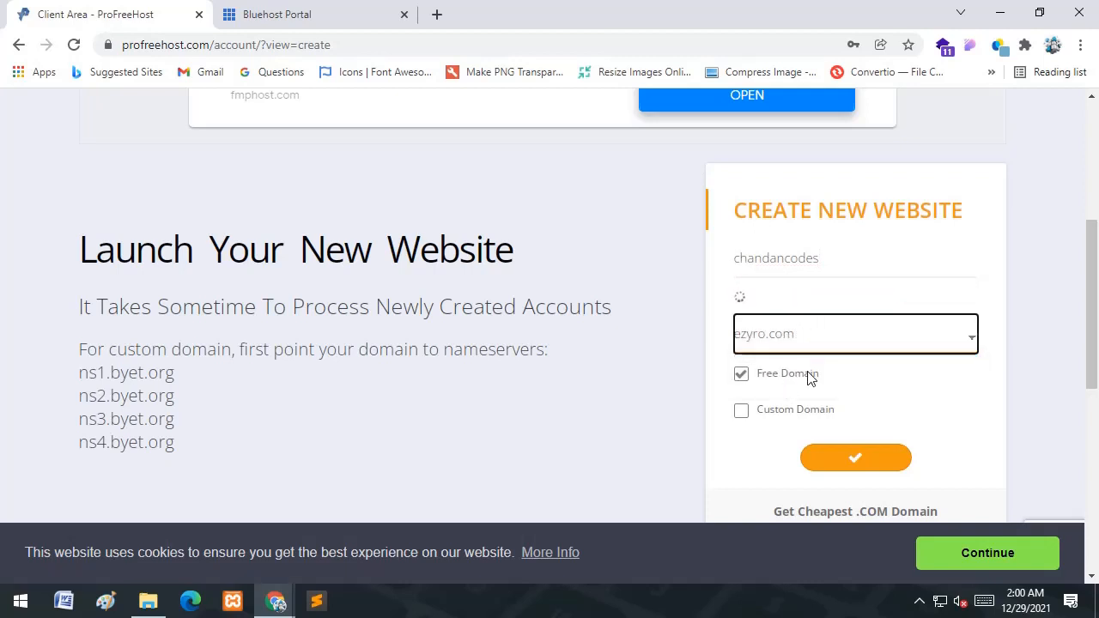
{"action": "left_click", "coordinate": [824, 259]}
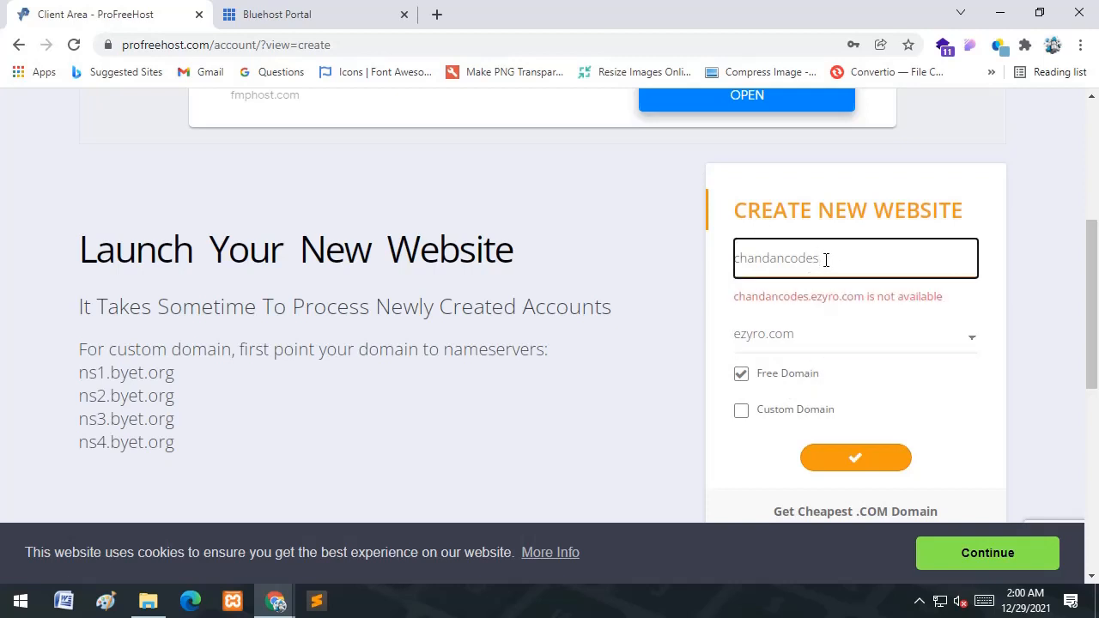
{"action": "key", "text": "BackSpace"}
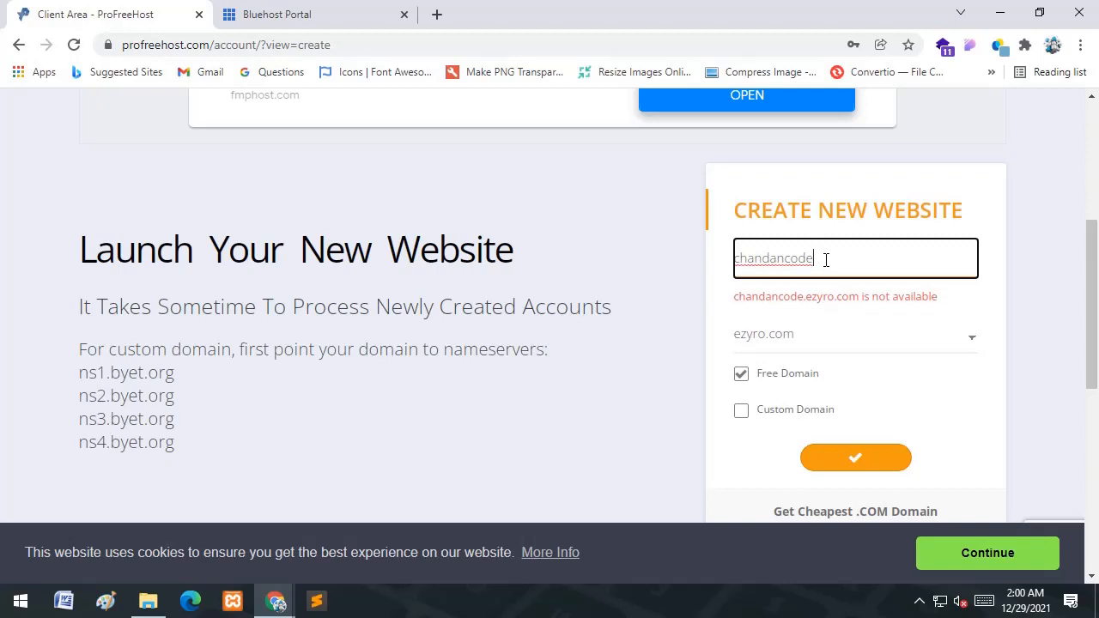
{"action": "left_click", "coordinate": [812, 341]}
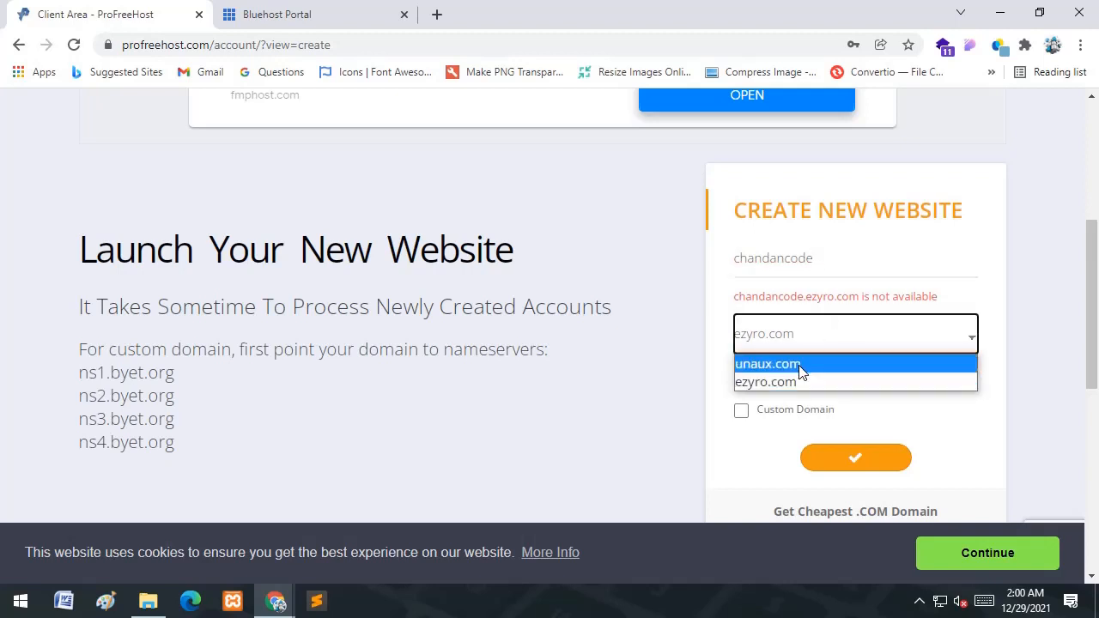
{"action": "left_click", "coordinate": [798, 365]}
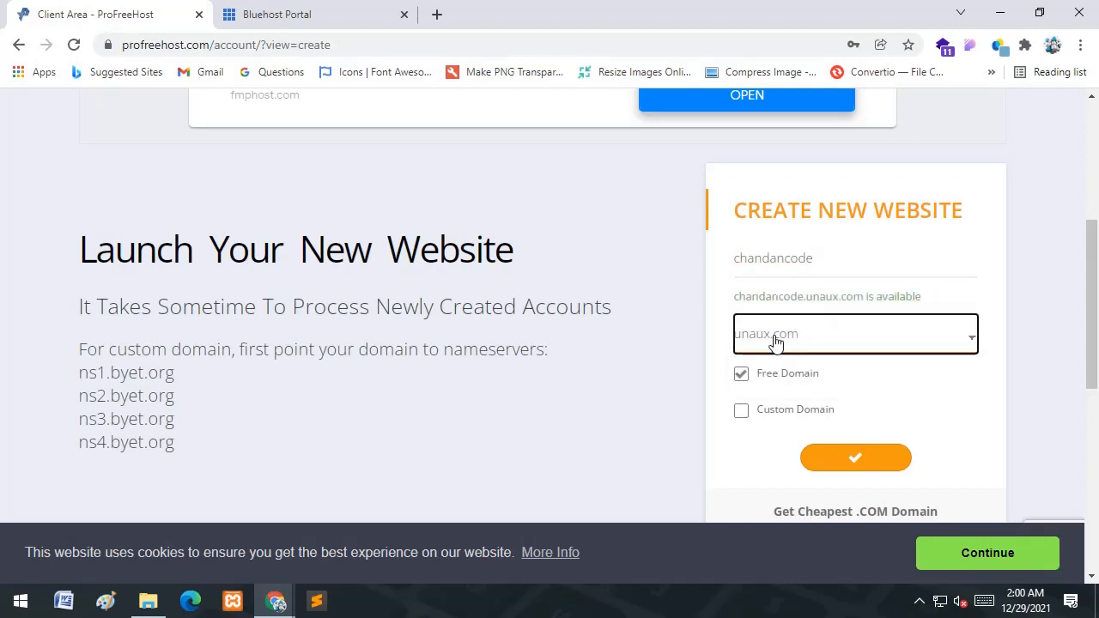
- Submit the request to create the chandancode.unaux.com website
{"action": "left_click", "coordinate": [859, 461]}
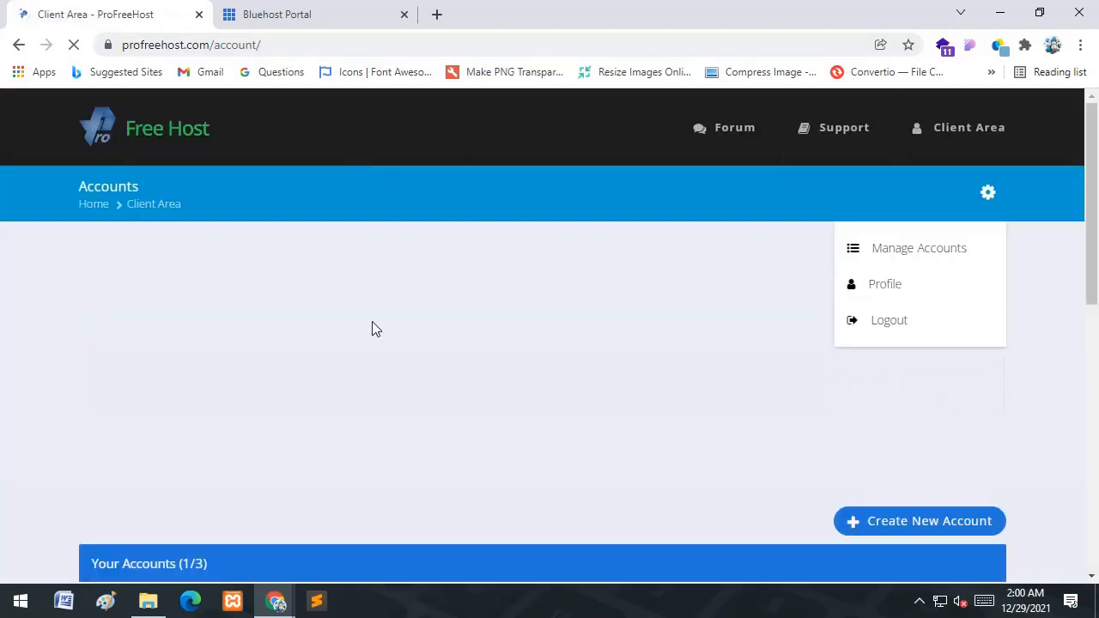
{"action": "scroll", "coordinate": [371, 329], "scroll_direction": "down", "scroll_amount": 5}
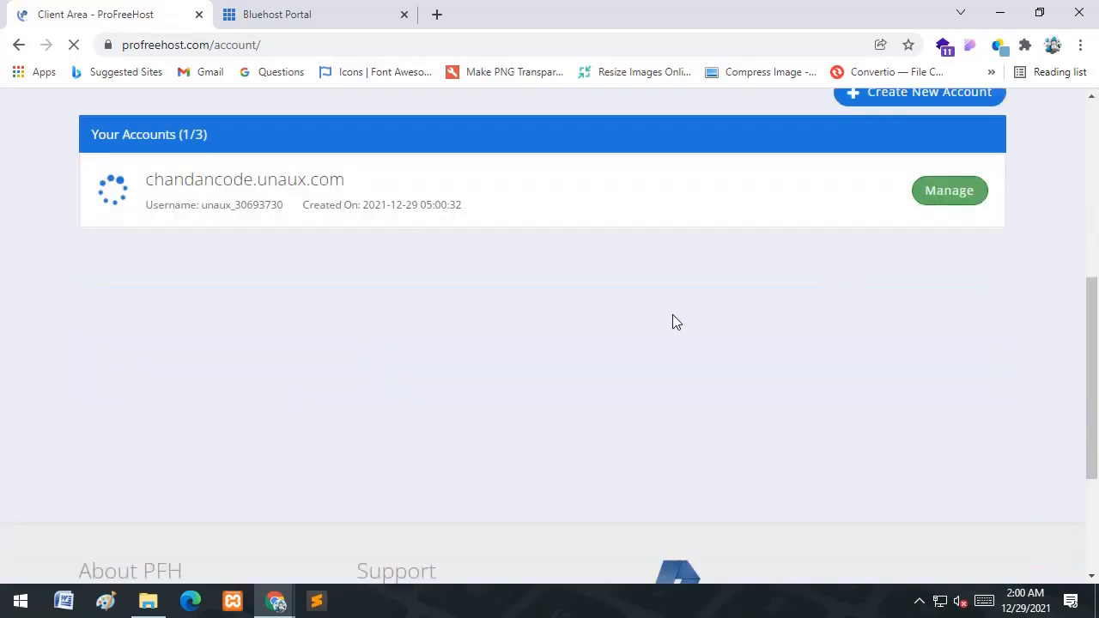
{"action": "scroll", "coordinate": [635, 309], "scroll_direction": "up", "scroll_amount": 1}
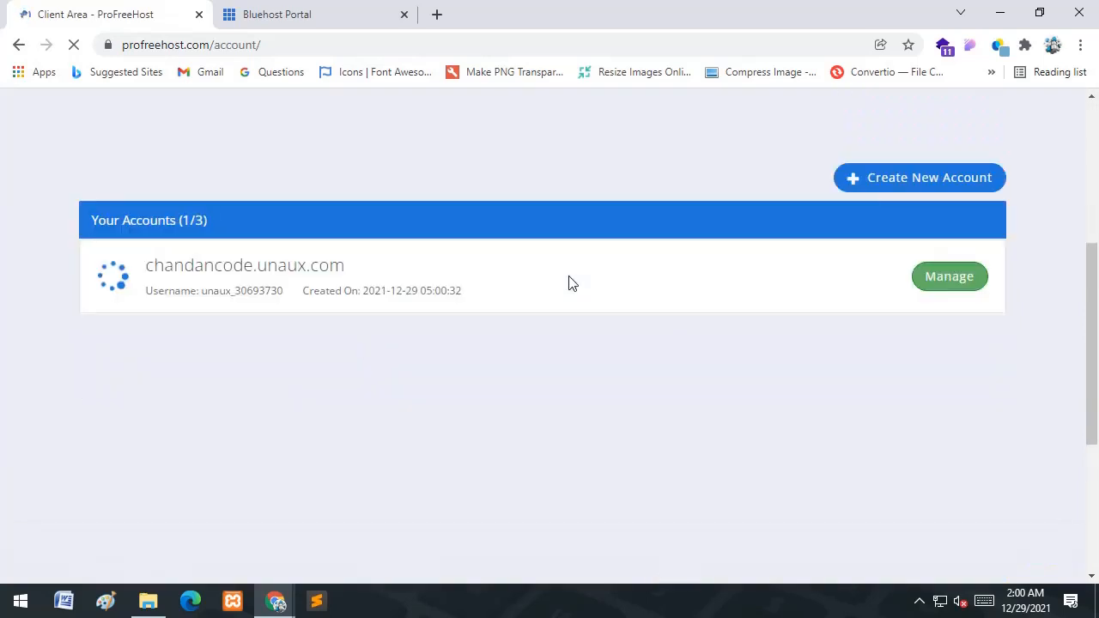
- Check the chandancode.unaux.com manage page in a new tab, then go to the Bluehost Portal
{"action": "middle_click", "coordinate": [942, 282]}
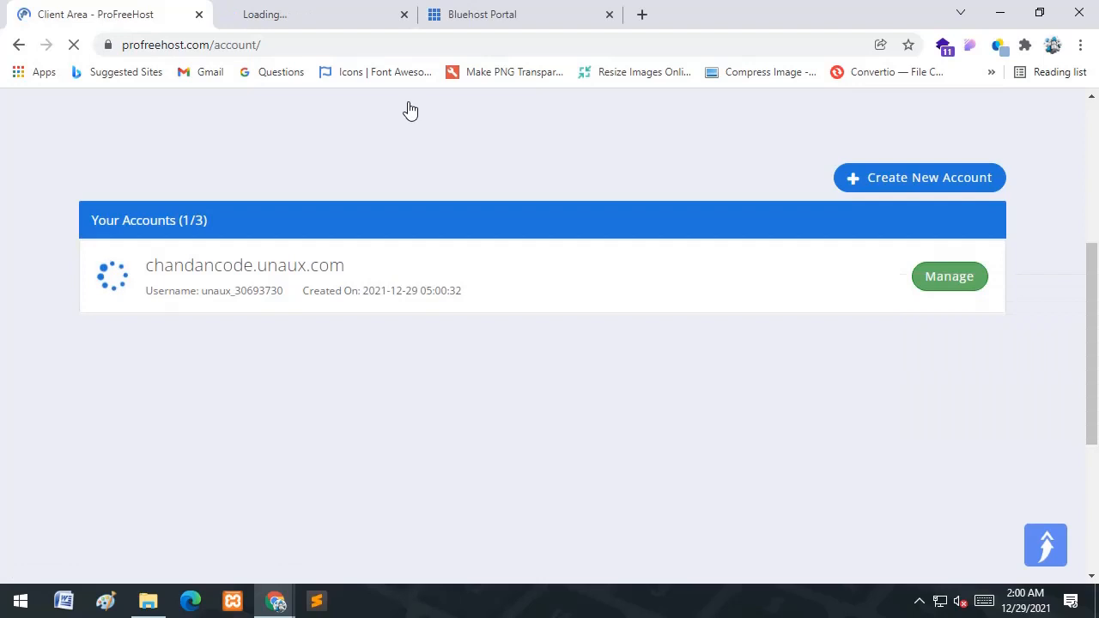
{"action": "left_click", "coordinate": [340, 8]}
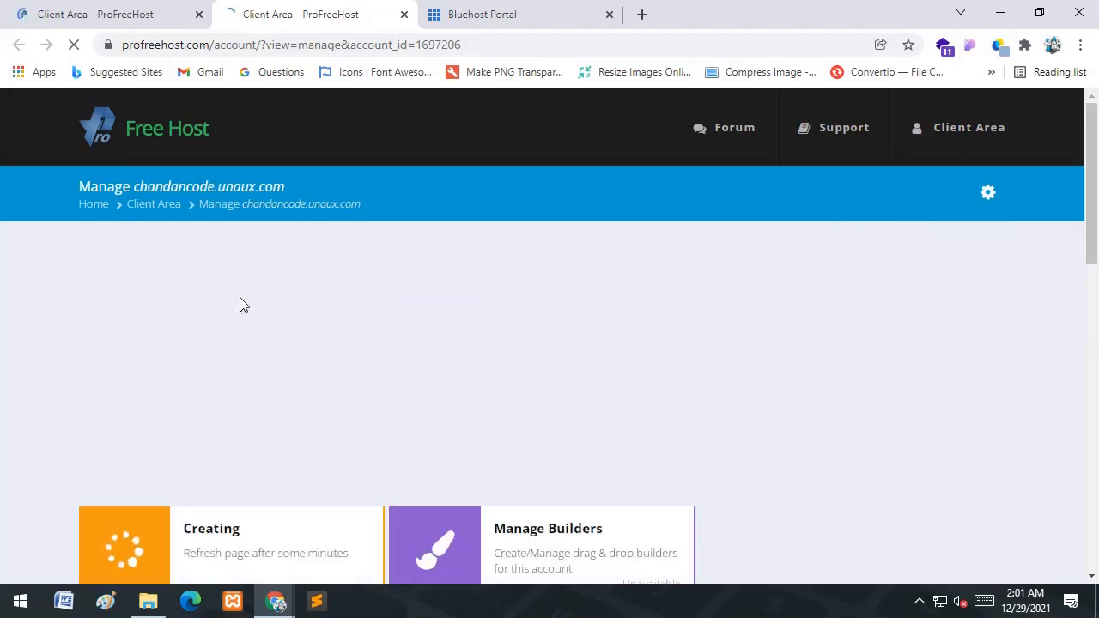
{"action": "scroll", "coordinate": [257, 330], "scroll_direction": "down", "scroll_amount": 1}
{"action": "scroll", "coordinate": [257, 330], "scroll_direction": "down", "scroll_amount": 2}
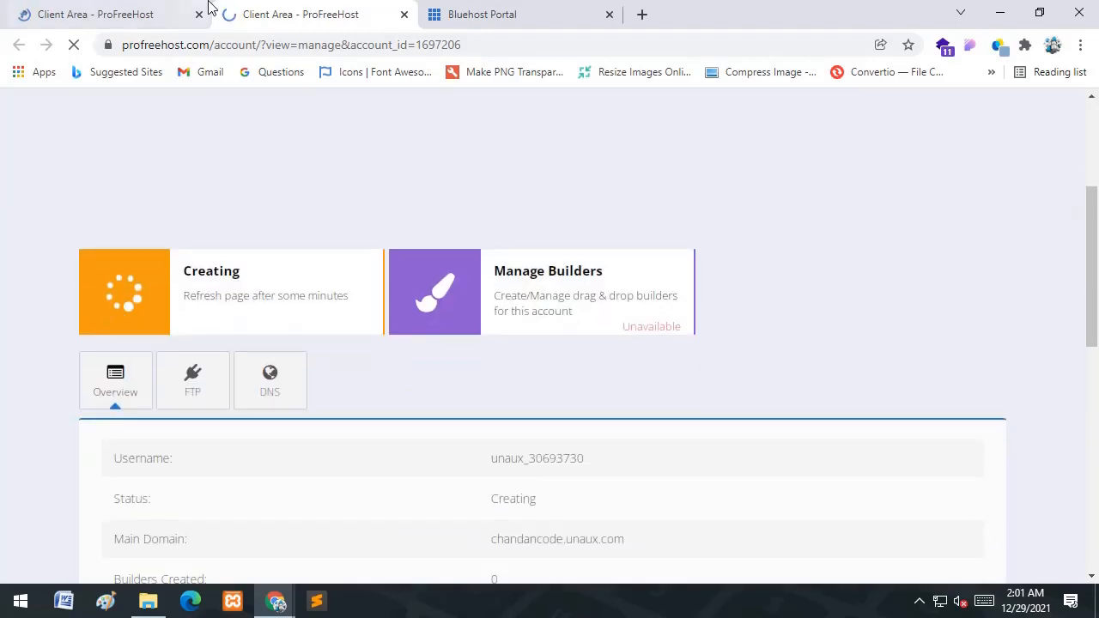
{"action": "left_click", "coordinate": [110, 7]}
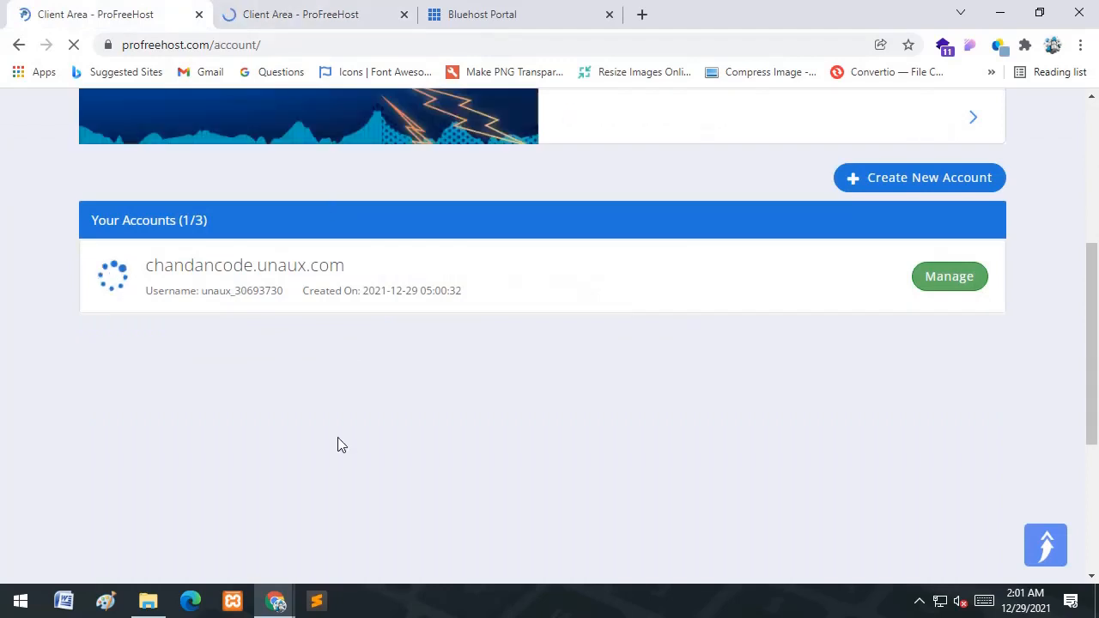
{"action": "left_click", "coordinate": [309, 7]}
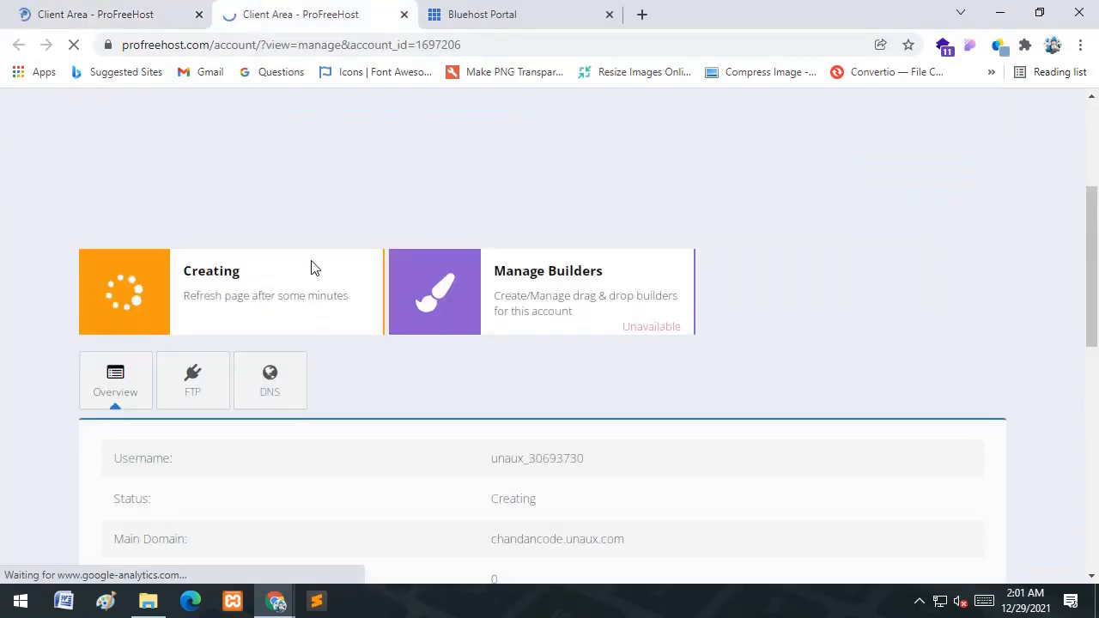
{"action": "scroll", "coordinate": [311, 267], "scroll_direction": "down", "scroll_amount": 2}
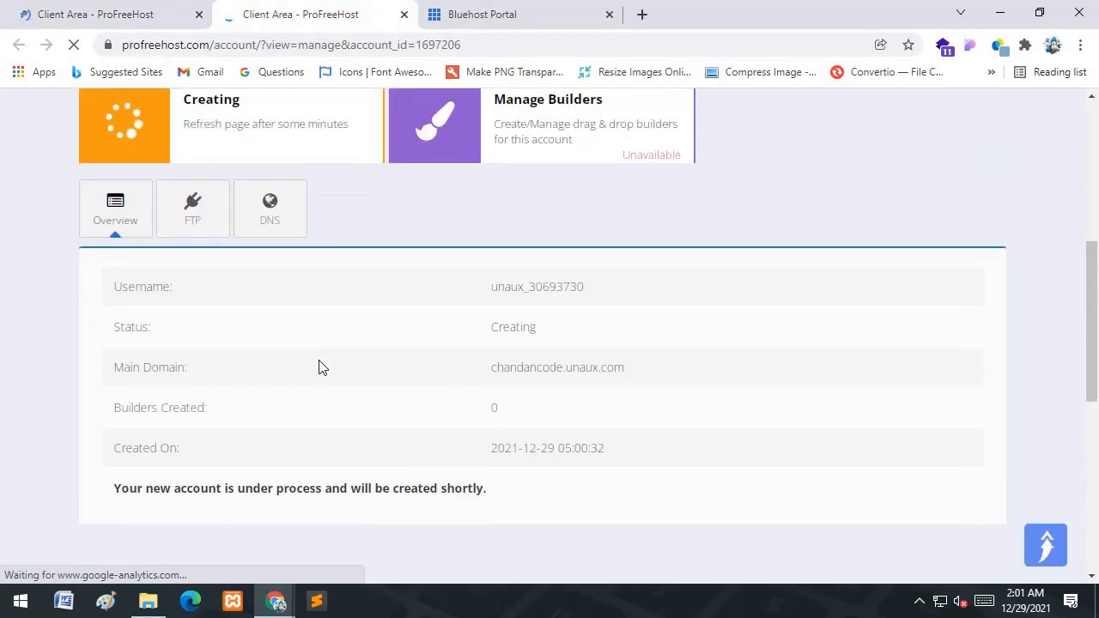
{"action": "left_click", "coordinate": [529, 9]}
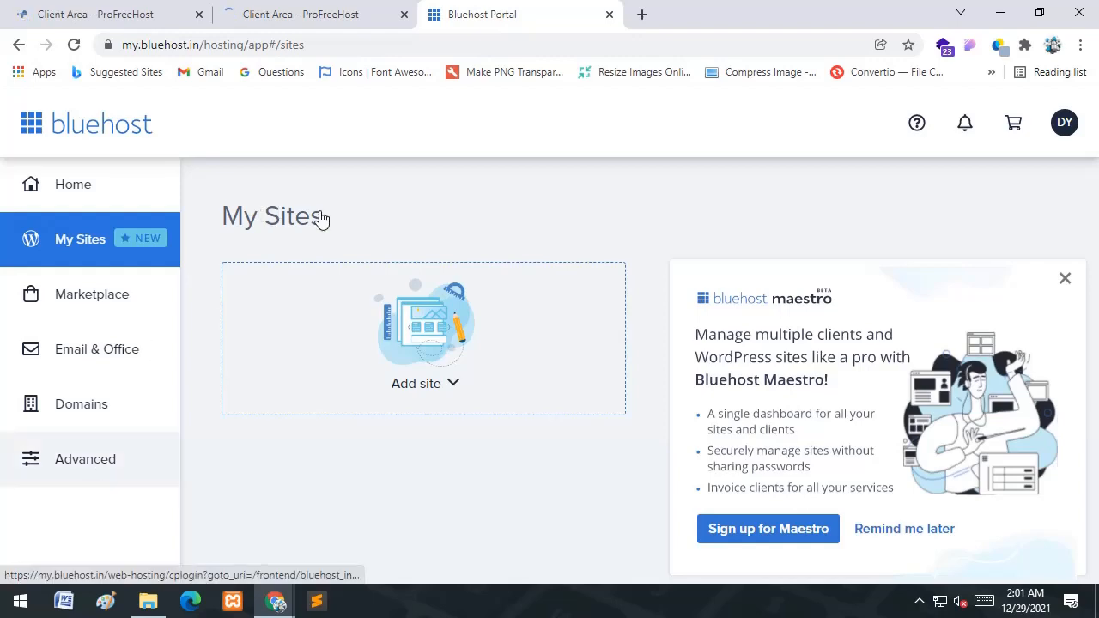
- Recheck the ProFreeHost account page before returning to the Bluehost Portal
{"action": "left_click", "coordinate": [358, 11]}
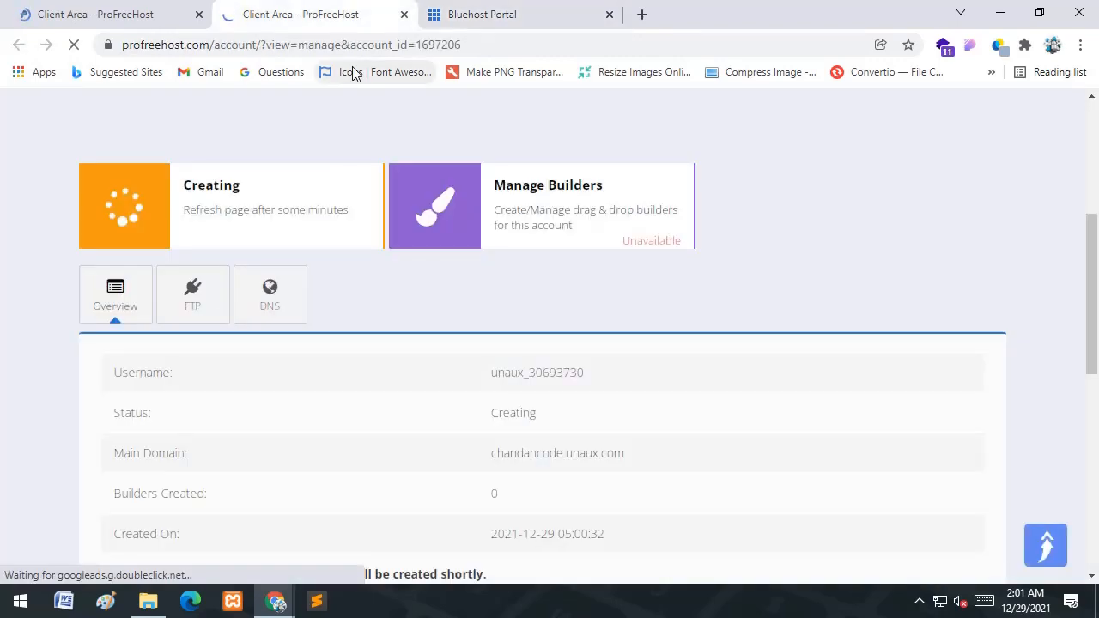
{"action": "left_click", "coordinate": [510, 10]}
{"action": "left_click", "coordinate": [396, 7]}
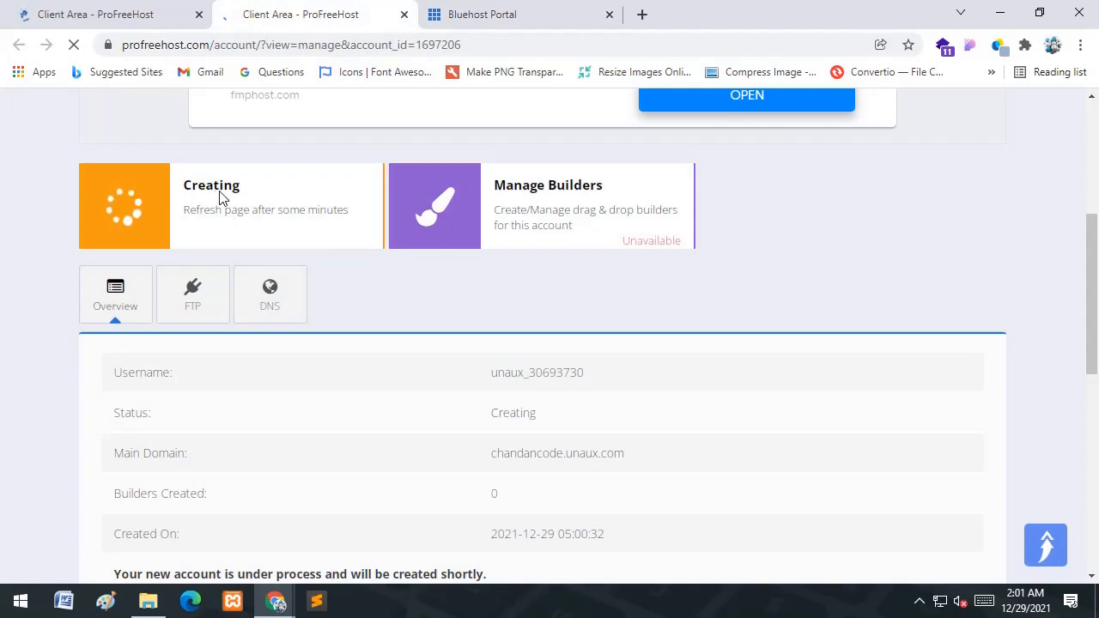
{"action": "left_click", "coordinate": [529, 7]}
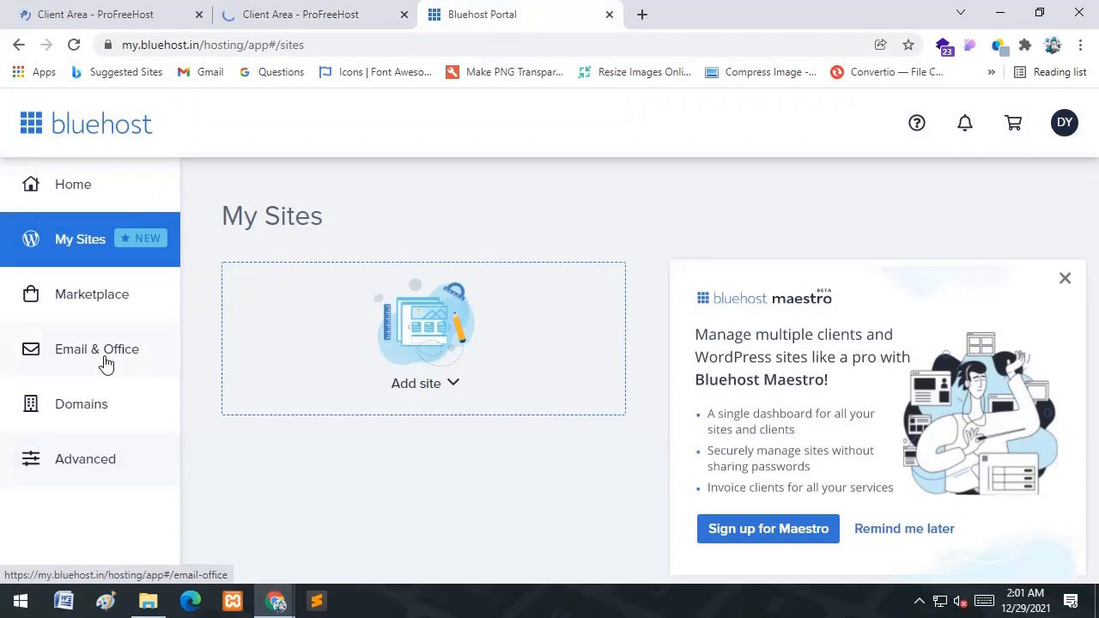
- Open Domains in the Bluehost sidebar and go to the Subdomains page
{"action": "left_click", "coordinate": [91, 403]}
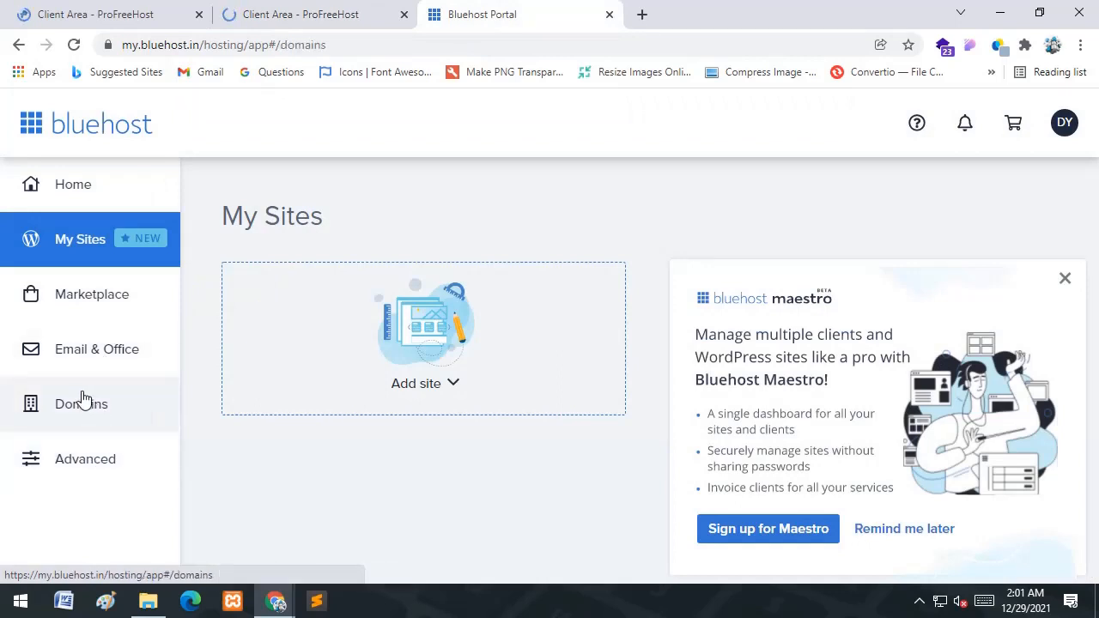
{"action": "left_click", "coordinate": [277, 12]}
{"action": "left_click", "coordinate": [515, 9]}
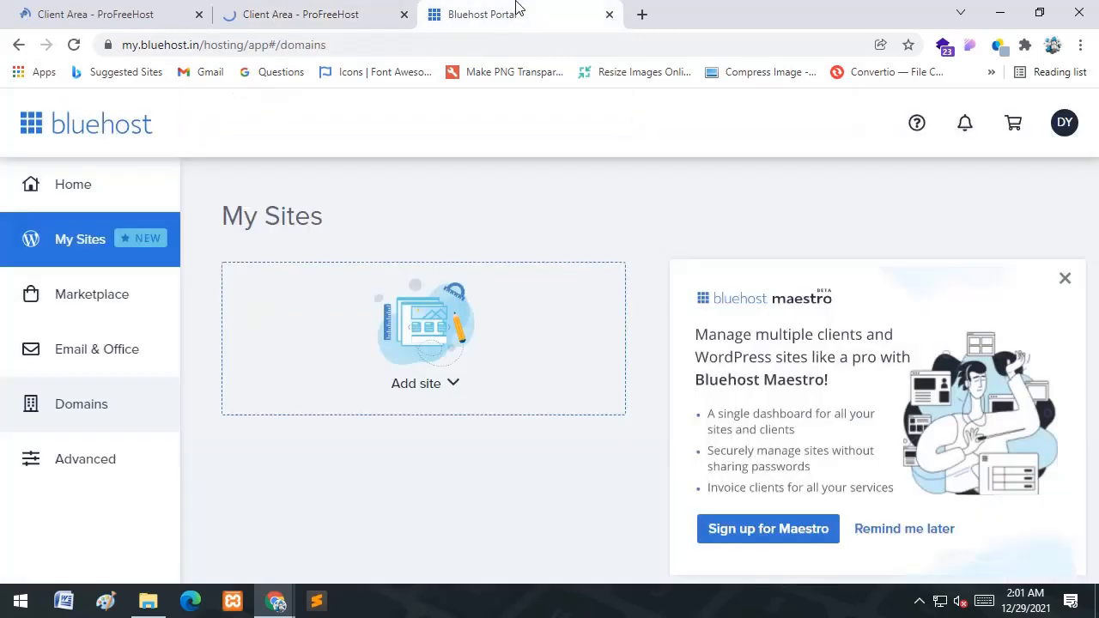
{"action": "left_click", "coordinate": [91, 404]}
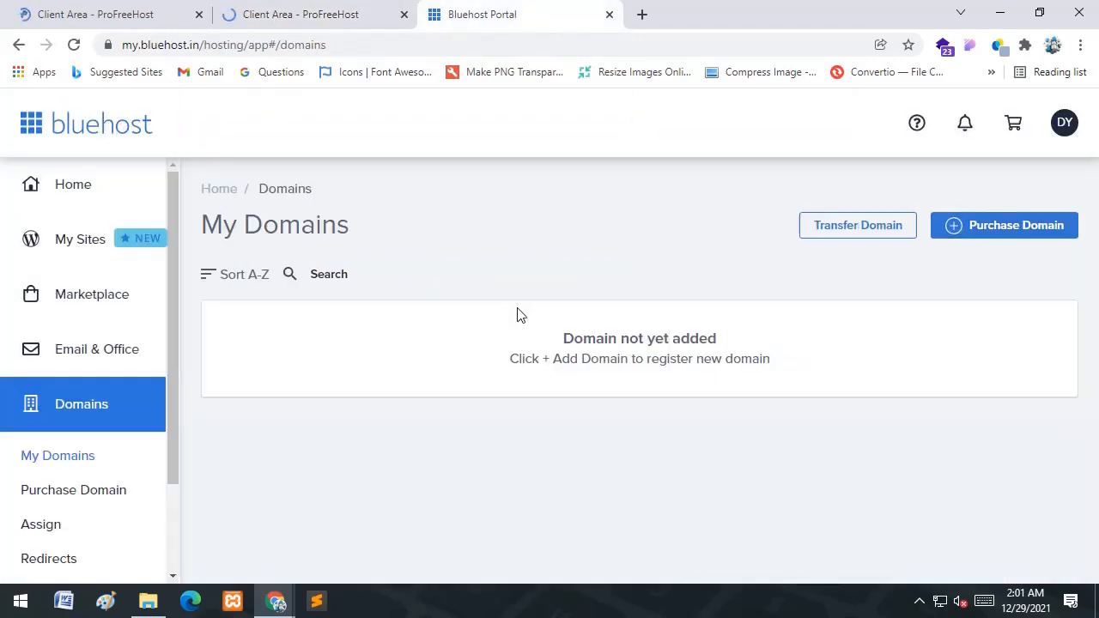
{"action": "scroll", "coordinate": [717, 268], "scroll_direction": "down", "scroll_amount": 2}
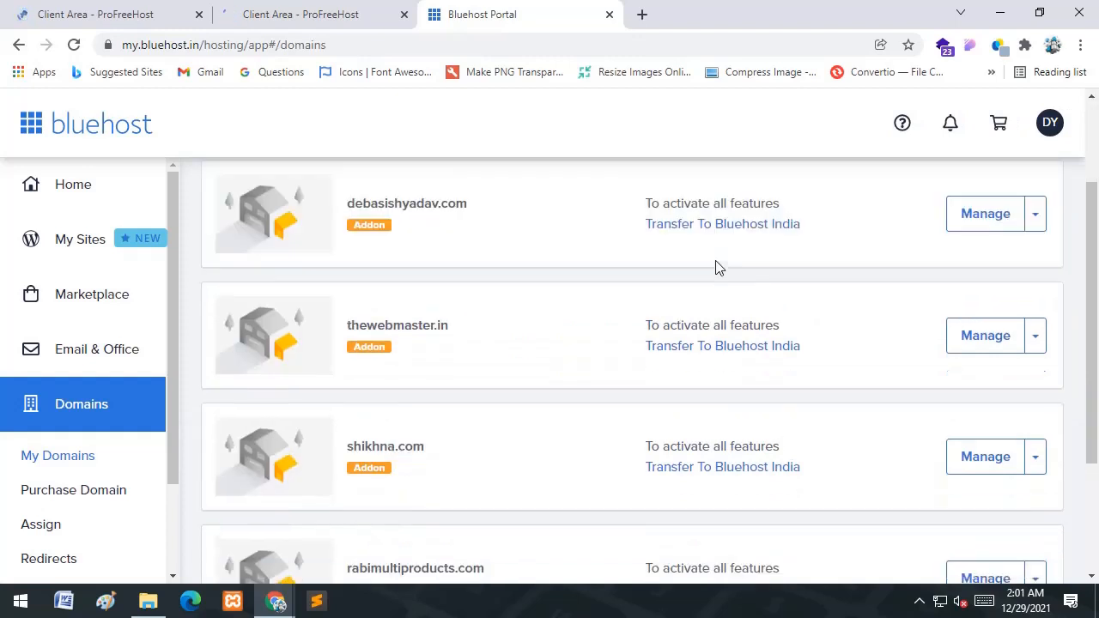
{"action": "scroll", "coordinate": [678, 267], "scroll_direction": "up", "scroll_amount": 1}
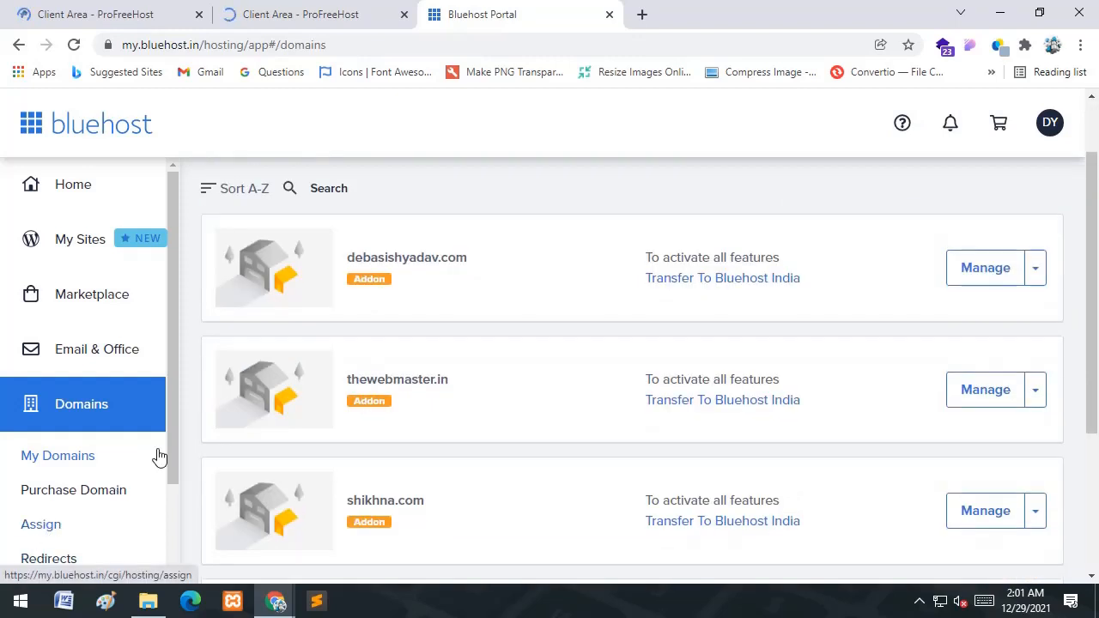
{"action": "left_click_drag", "start_coordinate": [171, 424], "coordinate": [148, 475]}
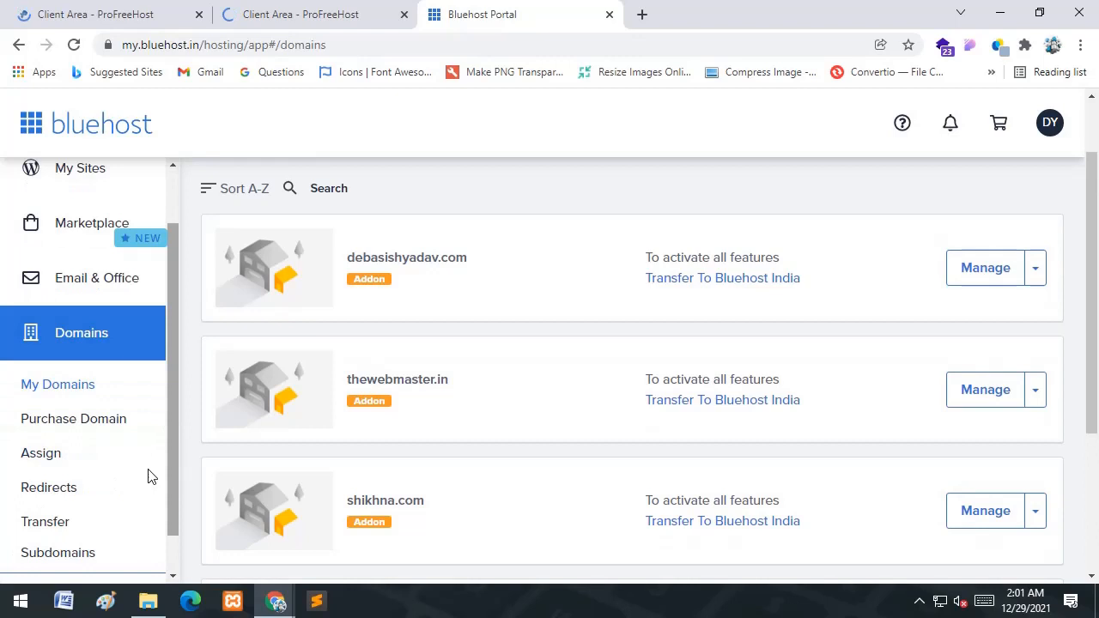
{"action": "left_click", "coordinate": [47, 554]}
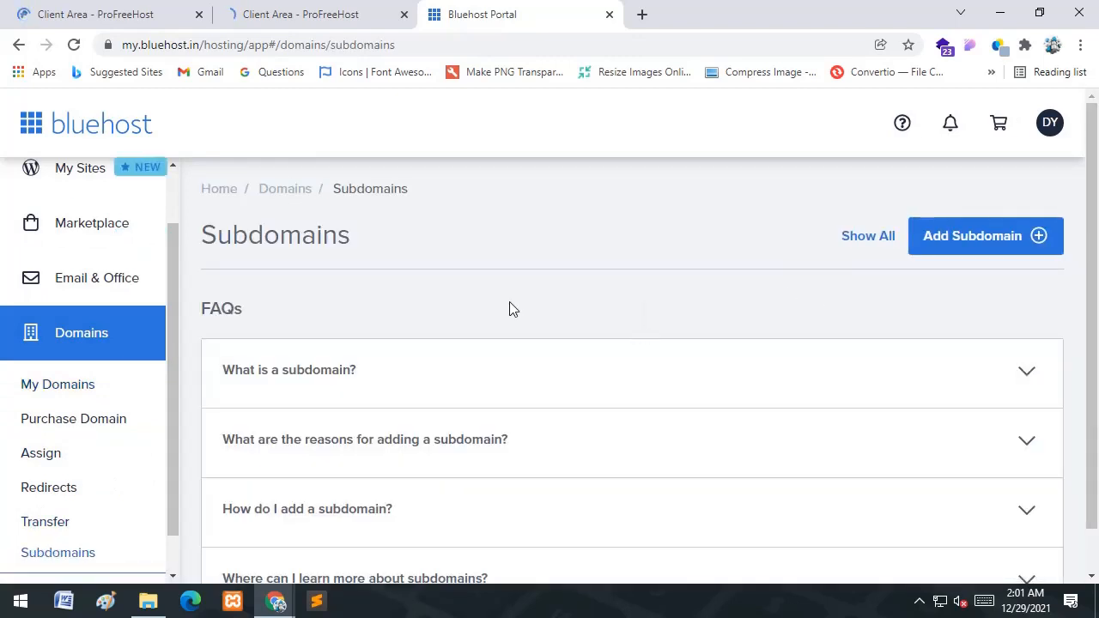
- Add the subdomain chandancodes under the parent domain shikhna.com
{"action": "left_click", "coordinate": [963, 238]}
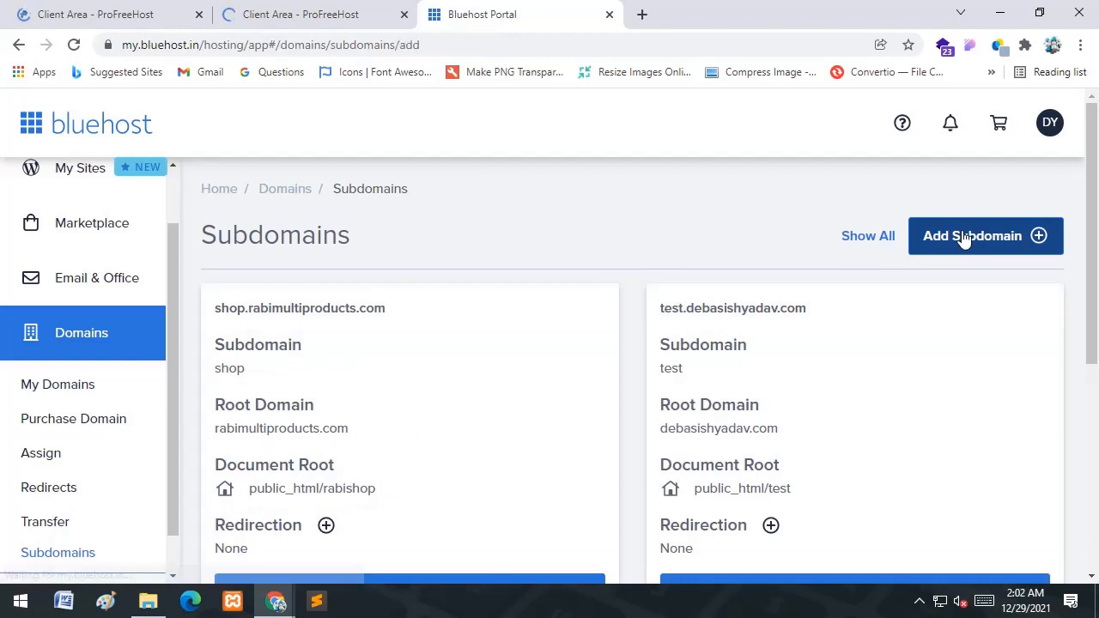
{"action": "left_click", "coordinate": [374, 350]}
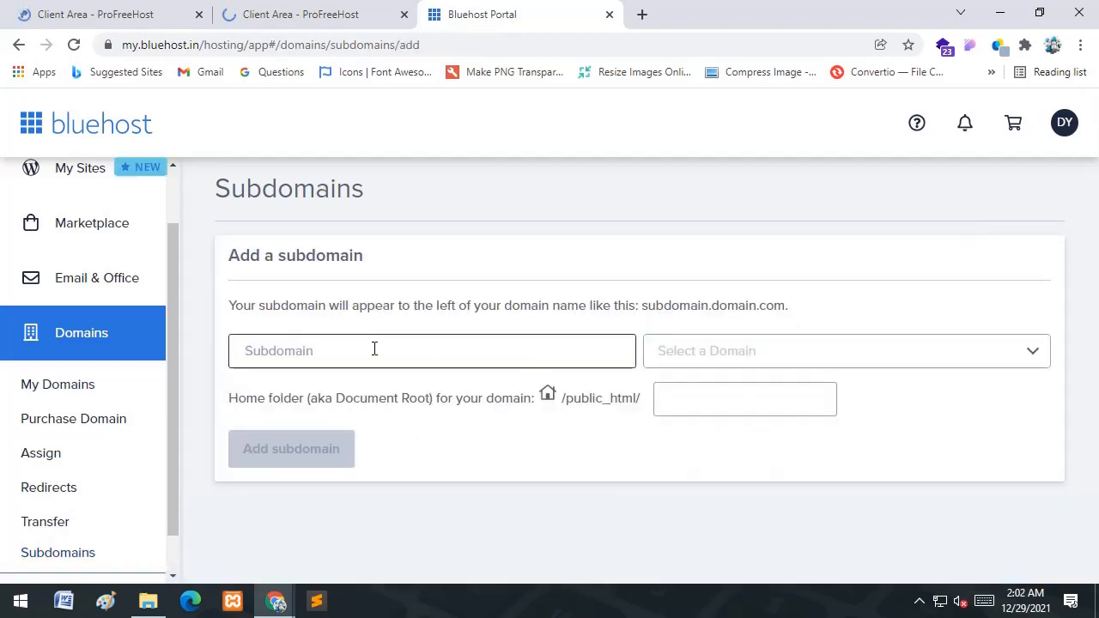
{"action": "type", "text": "chandan"}
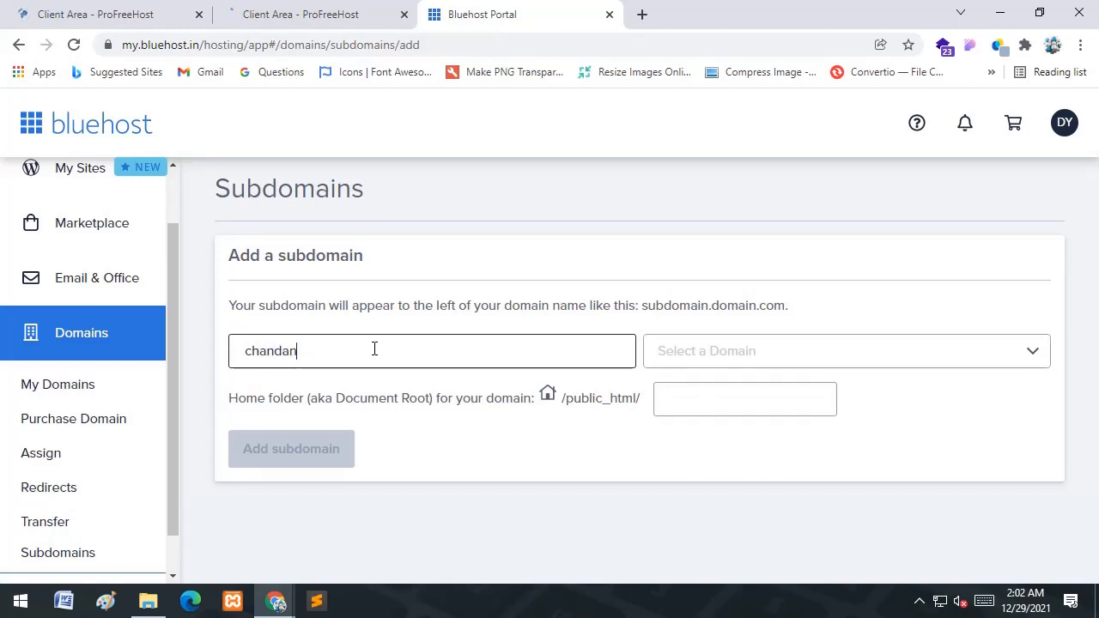
{"action": "type", "text": "c"}
{"action": "key", "text": "Left"}
{"action": "key", "text": "Left"}
{"action": "key", "text": "BackSpace"}
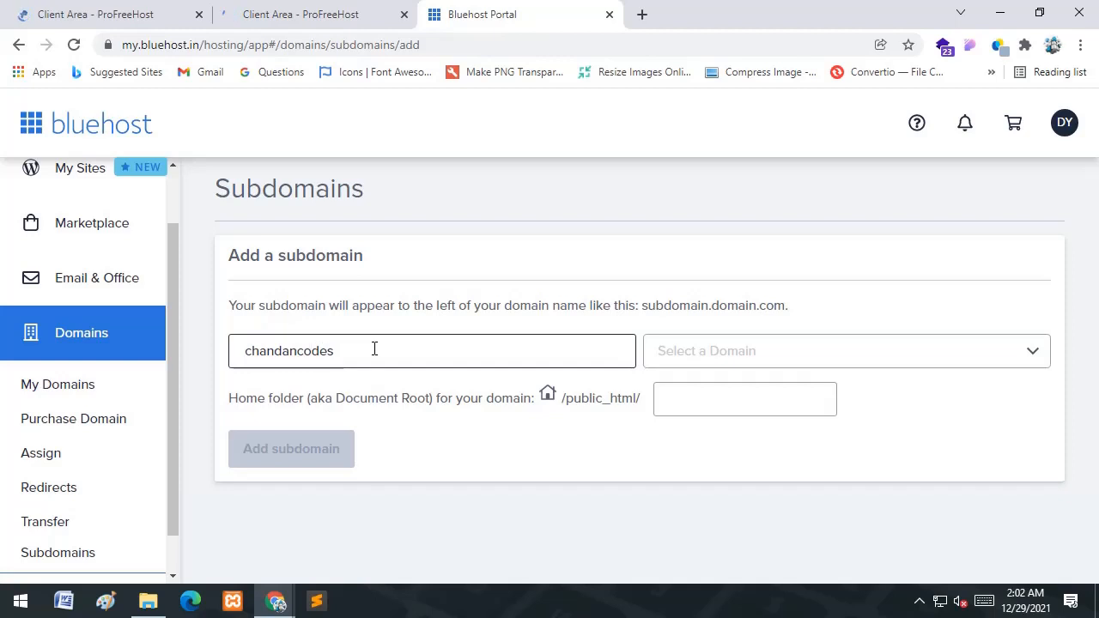
{"action": "key", "text": "End"}
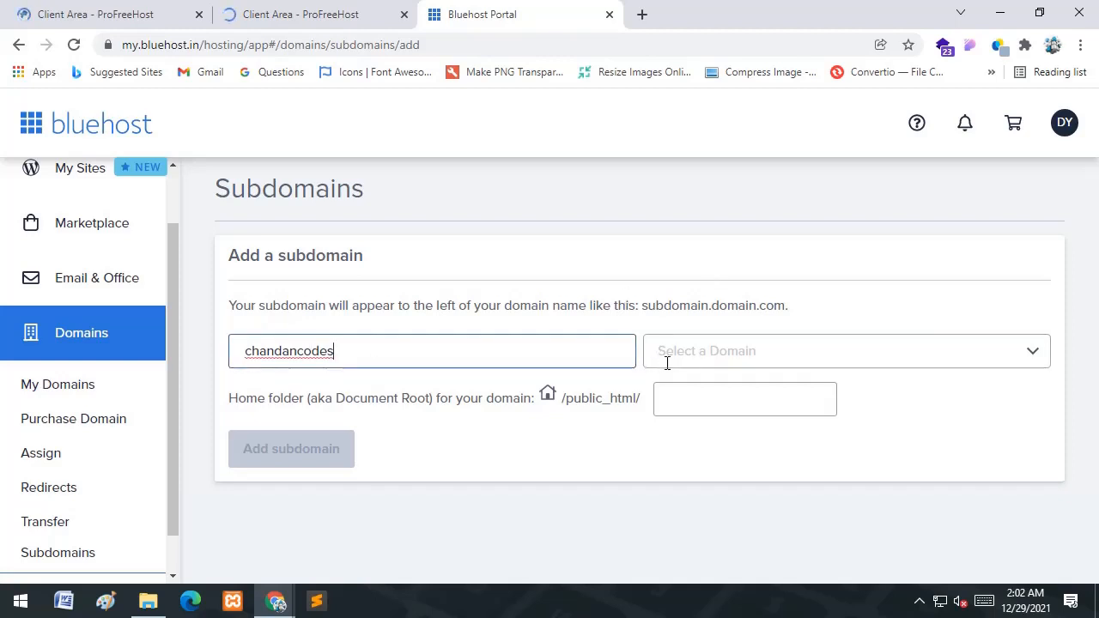
{"action": "left_click", "coordinate": [1031, 355]}
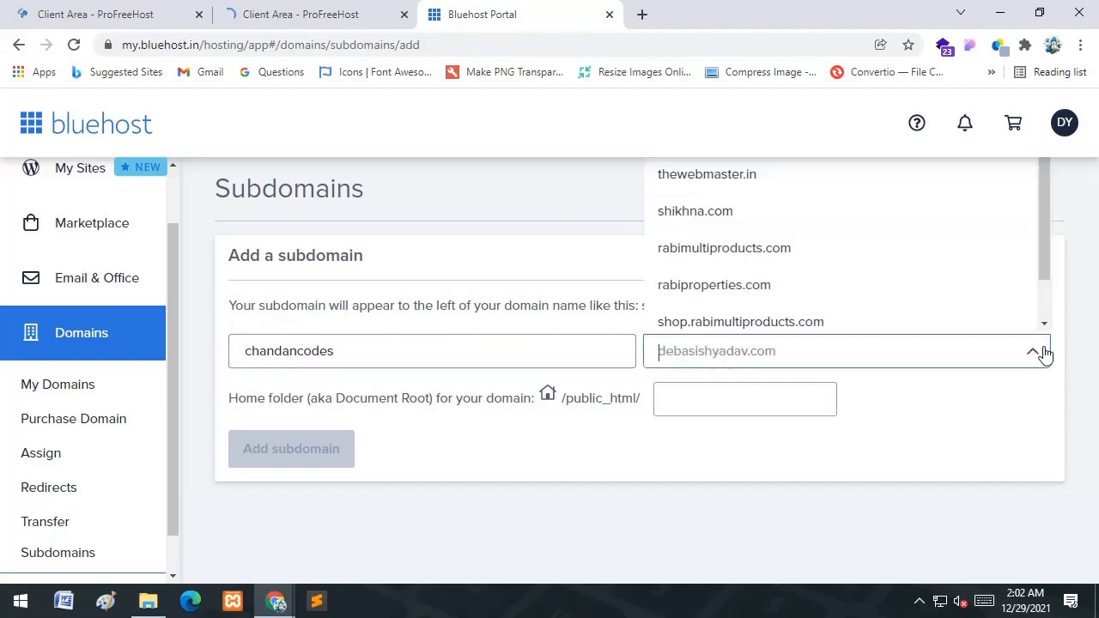
{"action": "left_click", "coordinate": [726, 215]}
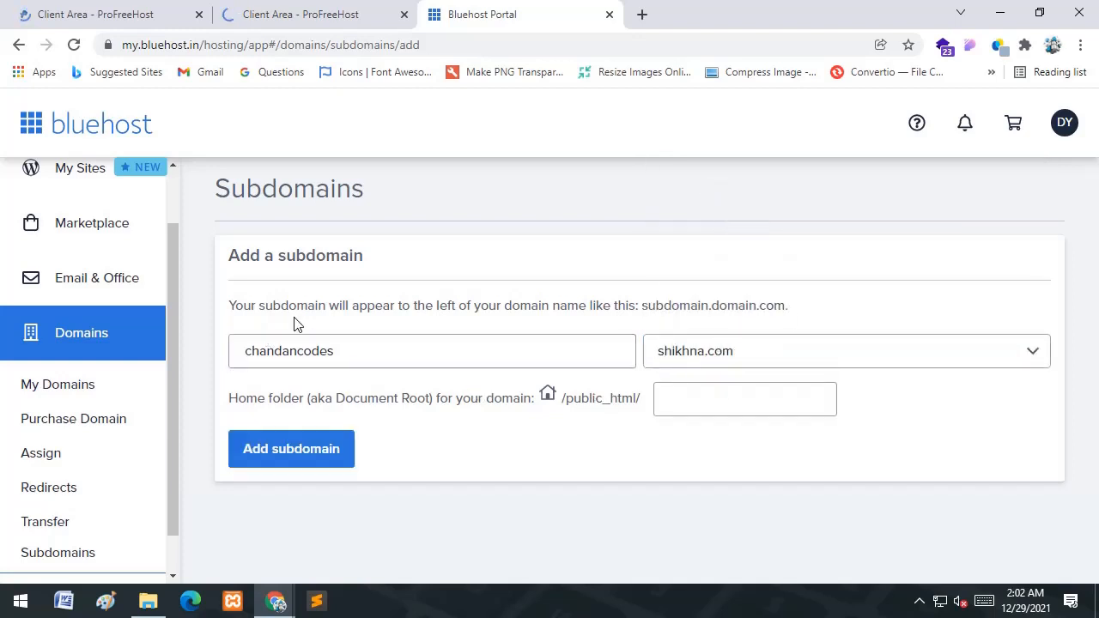
{"action": "left_click", "coordinate": [290, 455]}
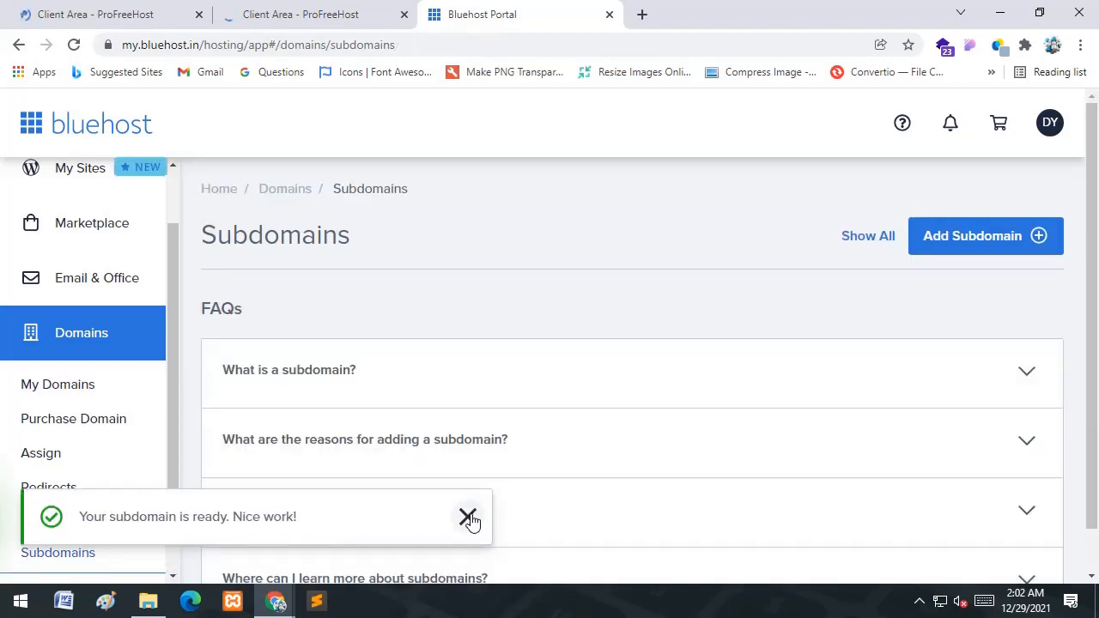
- Dismiss the confirmation and copy the address chandancodes.shikhna.com into a new browser tab
{"action": "left_click", "coordinate": [468, 518]}
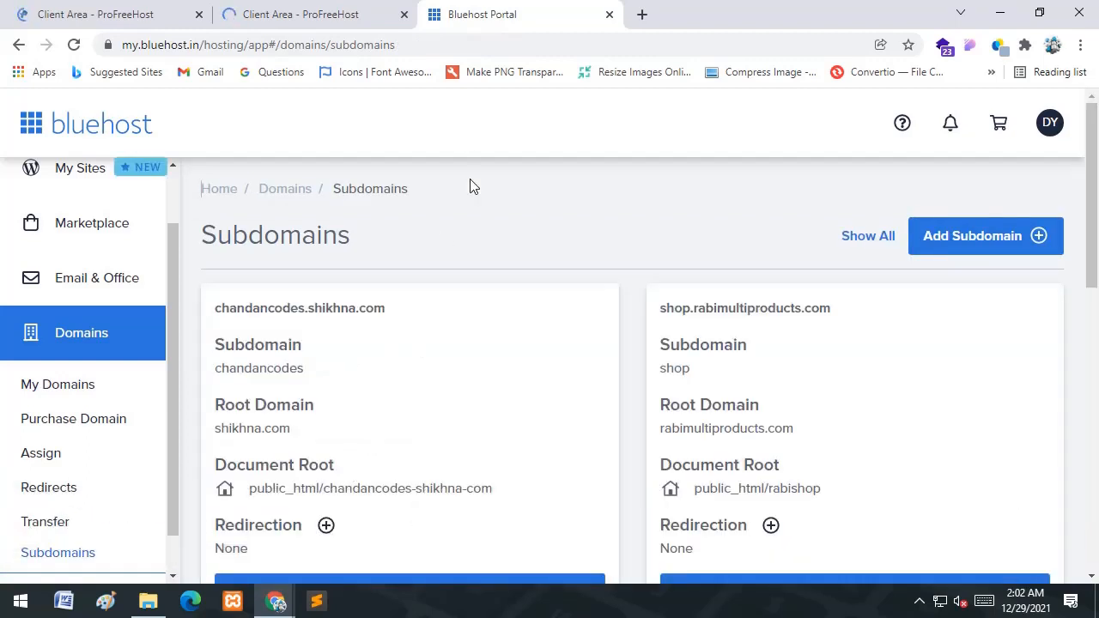
{"action": "left_click_drag", "start_coordinate": [393, 317], "coordinate": [207, 323]}
{"action": "key", "text": "ctrl+c"}
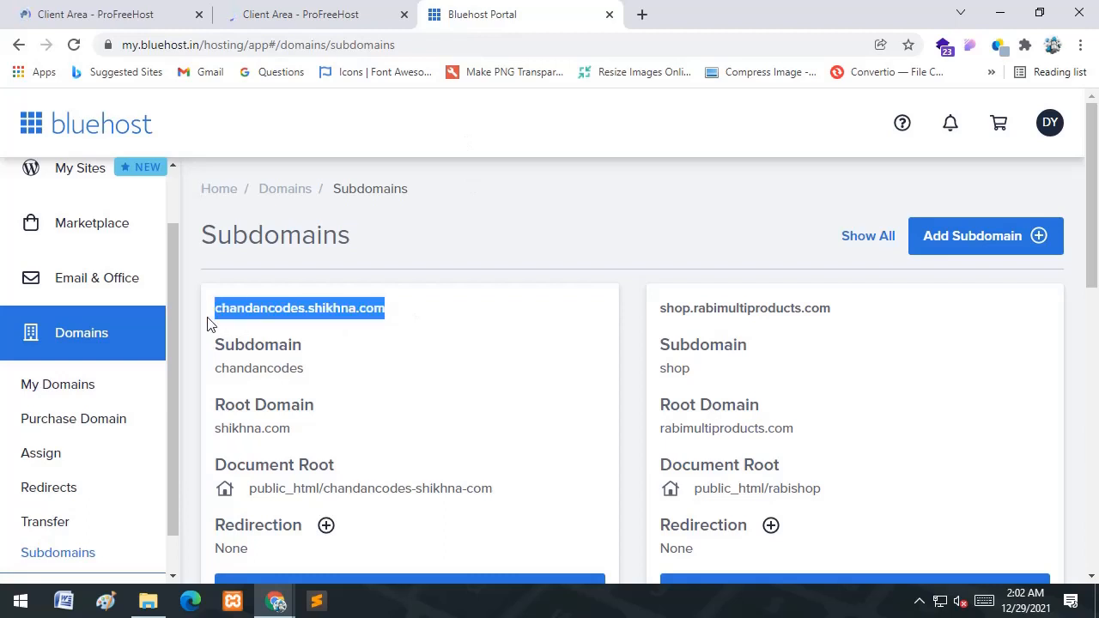
{"action": "left_click", "coordinate": [643, 14]}
- Load chandancodes.shikhna.com in the new tab
{"action": "left_click", "coordinate": [628, 39]}
{"action": "key", "text": "ctrl+v"}
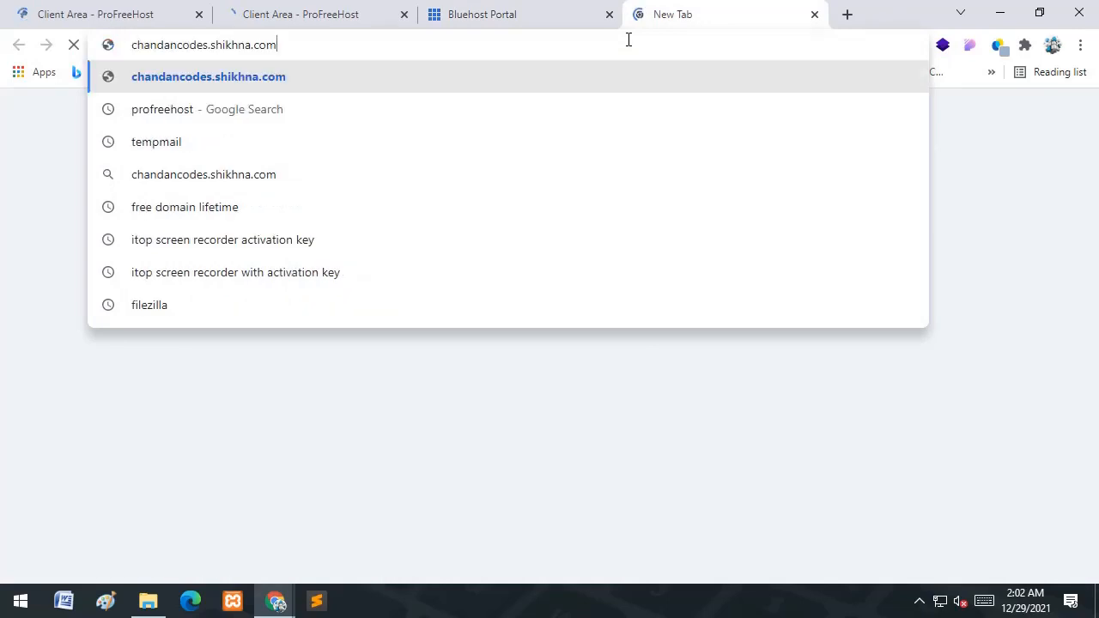
{"action": "key", "text": "Return"}
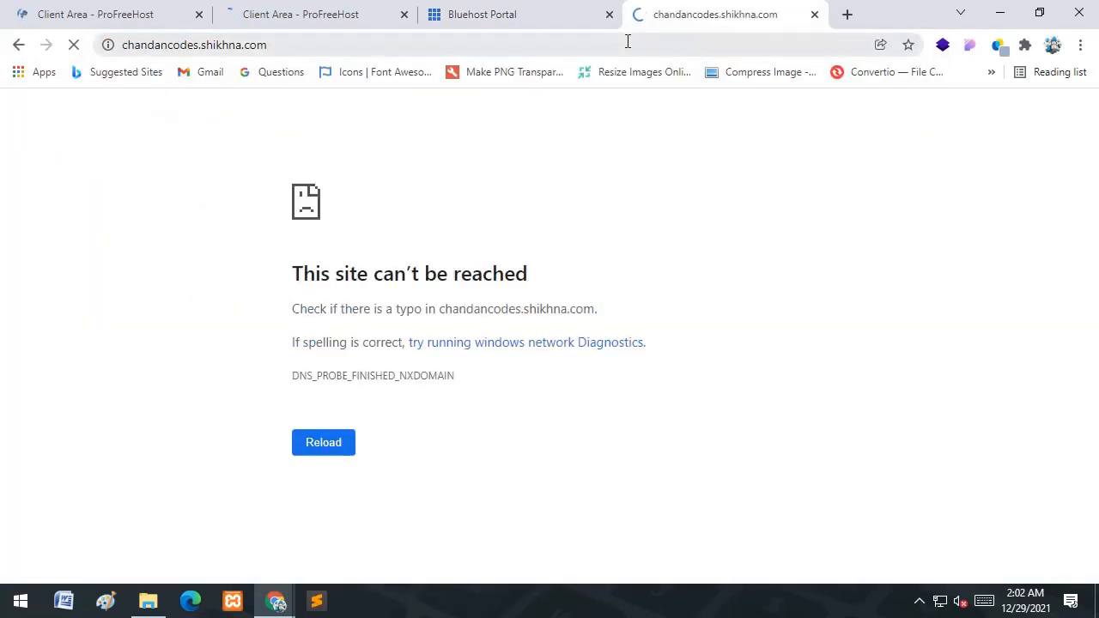
- Select the subdomain's document root folder name chandancodes-shikhna-com on the Subdomains page
{"action": "left_click", "coordinate": [548, 8]}
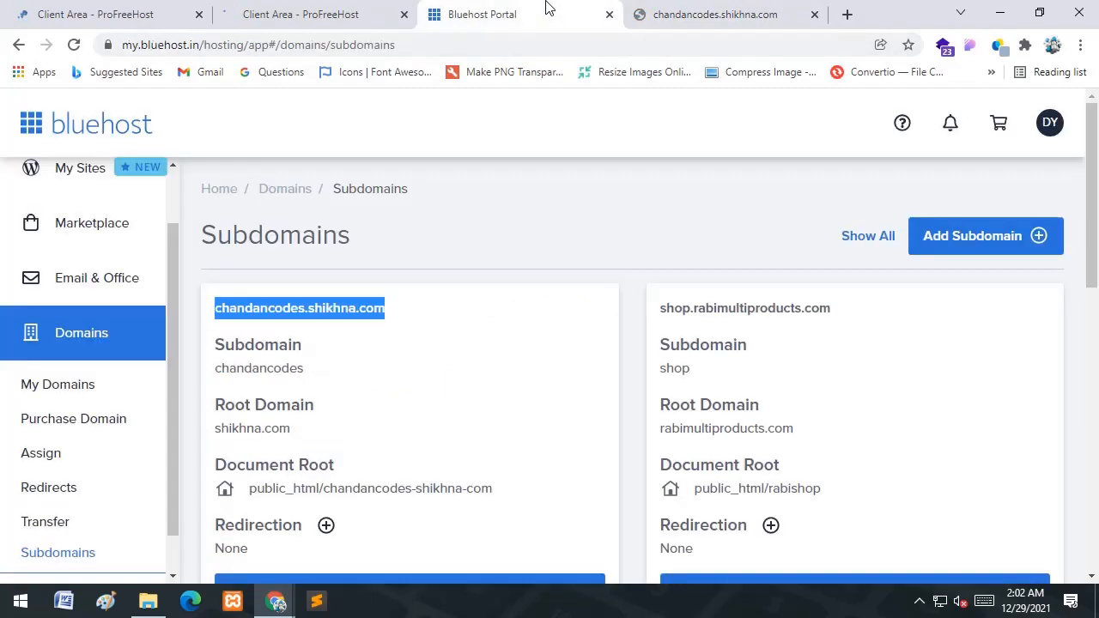
{"action": "left_click_drag", "start_coordinate": [174, 307], "coordinate": [174, 352]}
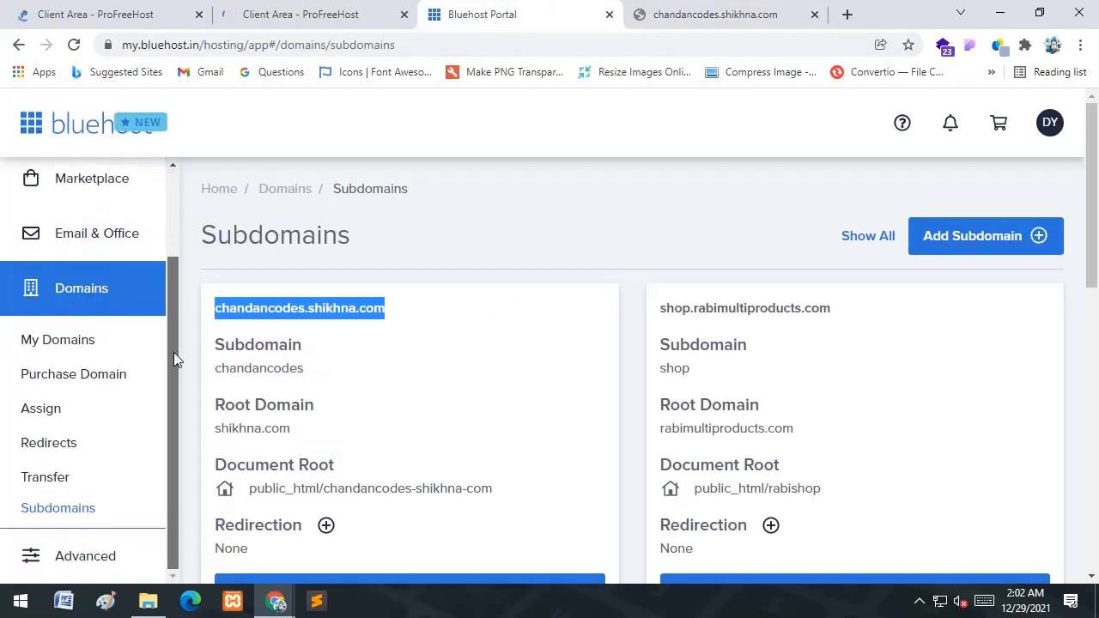
{"action": "scroll", "coordinate": [405, 479], "scroll_direction": "down", "scroll_amount": 1}
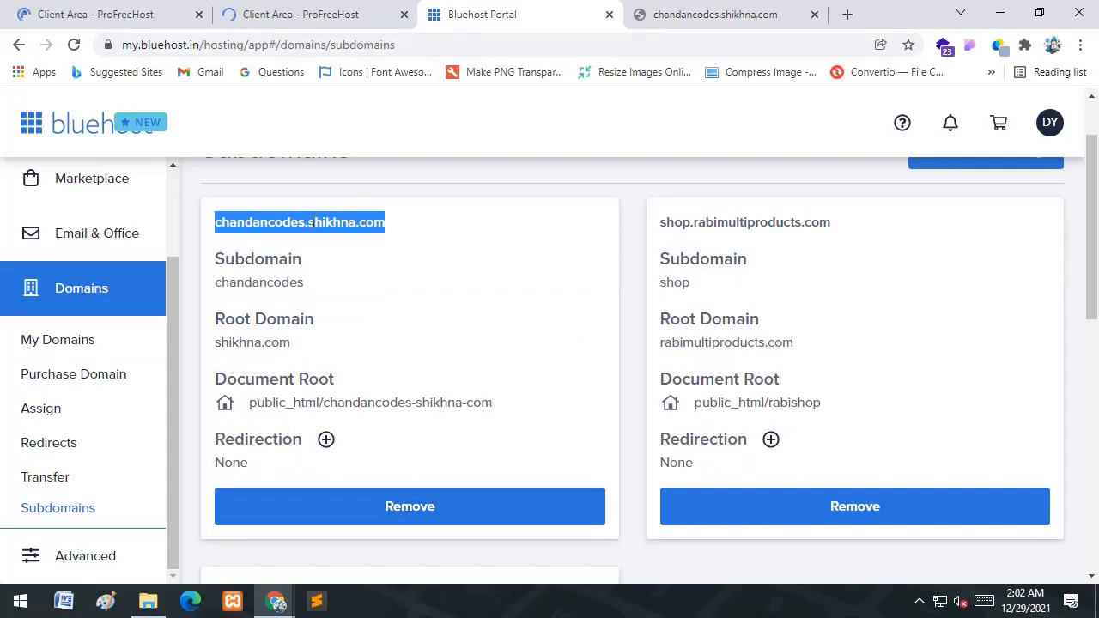
{"action": "left_click", "coordinate": [374, 404]}
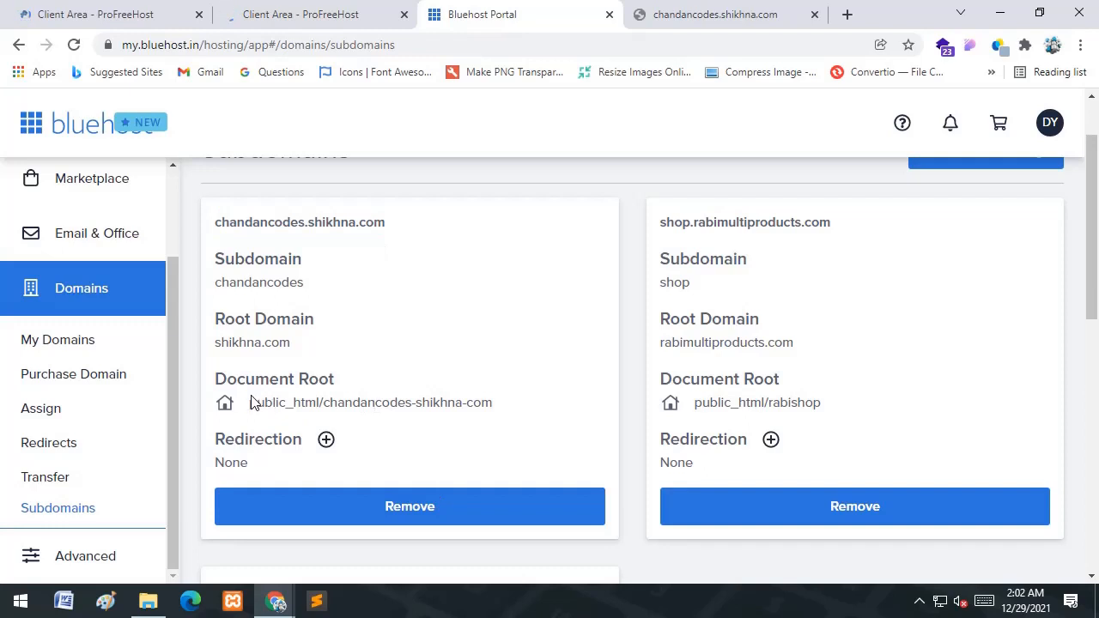
{"action": "left_click_drag", "start_coordinate": [250, 403], "coordinate": [362, 413]}
{"action": "left_click", "coordinate": [505, 408]}
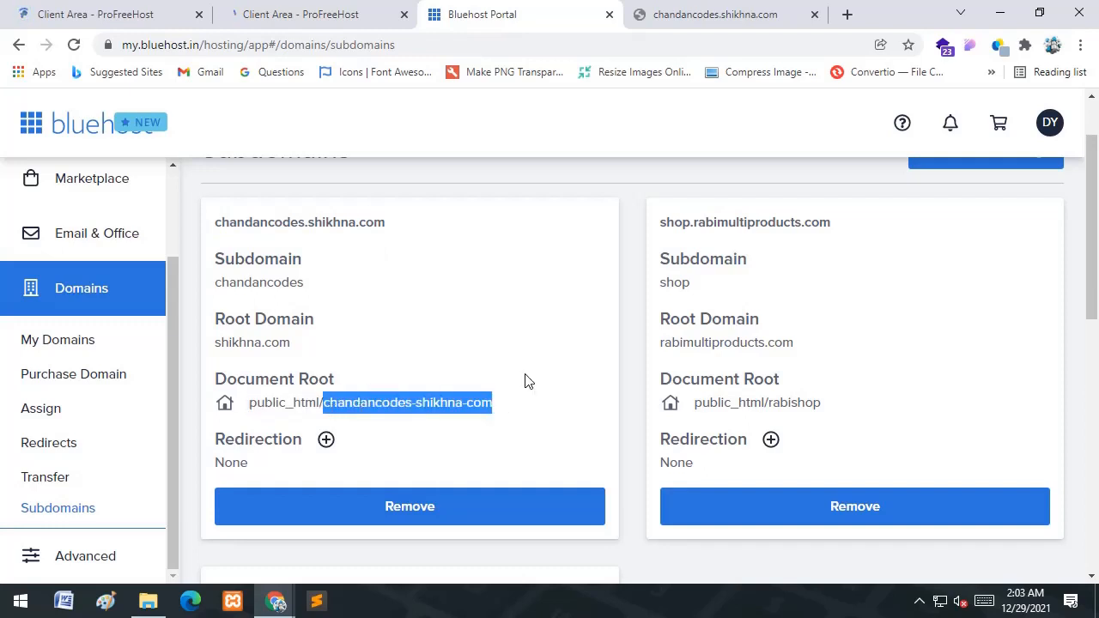
- Open cPanel for the hosting account from the Advanced sidebar link
{"action": "left_click", "coordinate": [85, 554]}
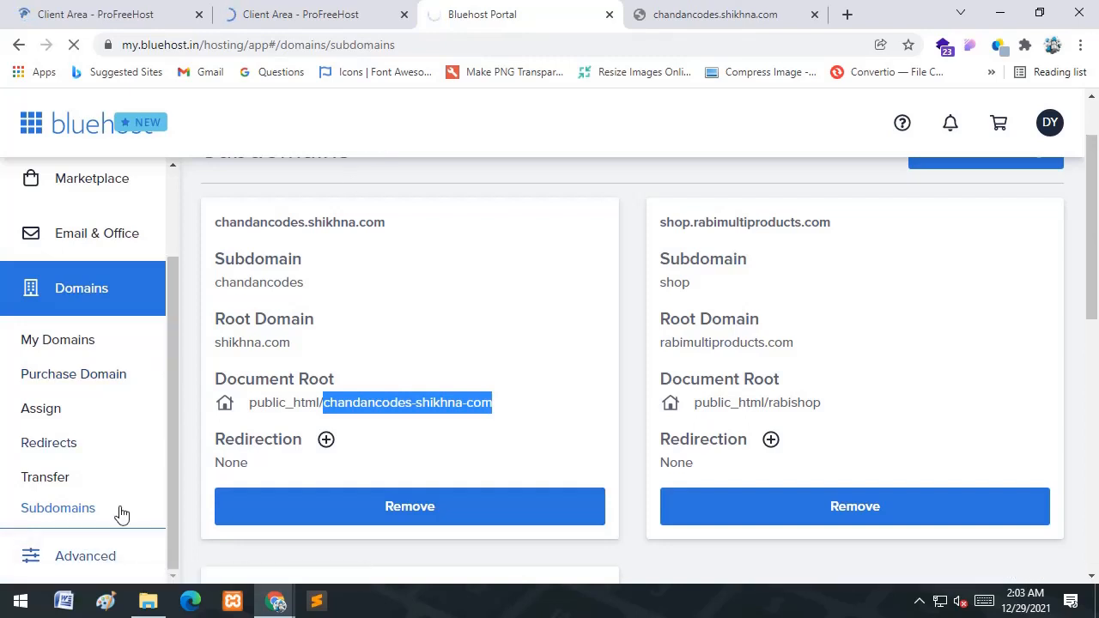
{"action": "left_click", "coordinate": [308, 11]}
{"action": "left_click", "coordinate": [506, 10]}
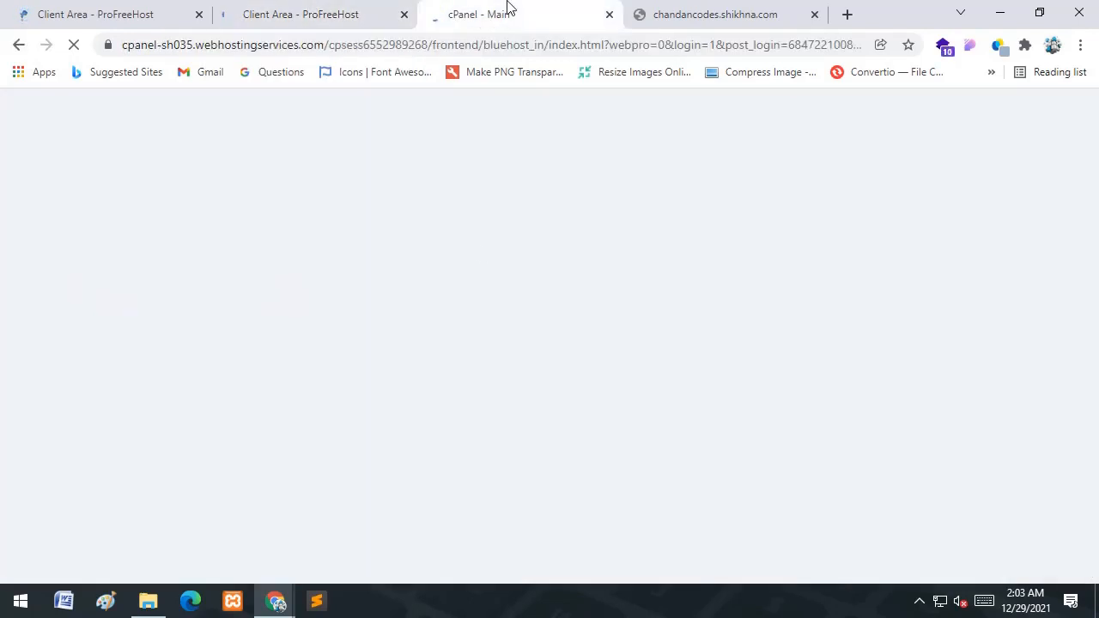
- Show chandancode.unaux.com's FTP details and reveal the FTP password in plain text
{"action": "left_click", "coordinate": [299, 8]}
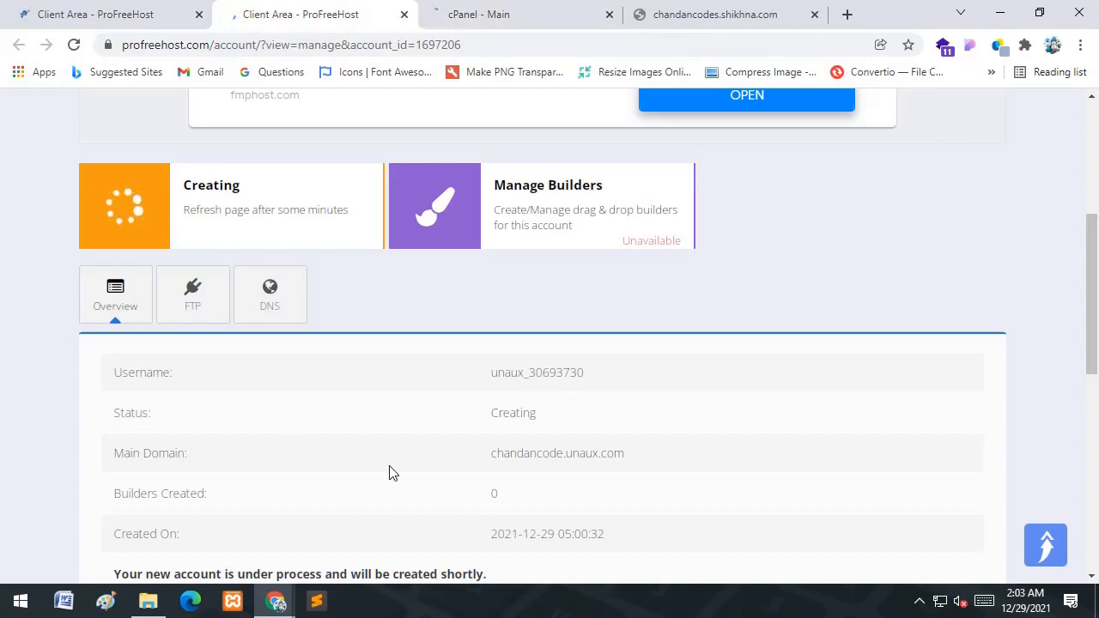
{"action": "scroll", "coordinate": [541, 420], "scroll_direction": "down", "scroll_amount": 3}
{"action": "scroll", "coordinate": [345, 277], "scroll_direction": "up", "scroll_amount": 3}
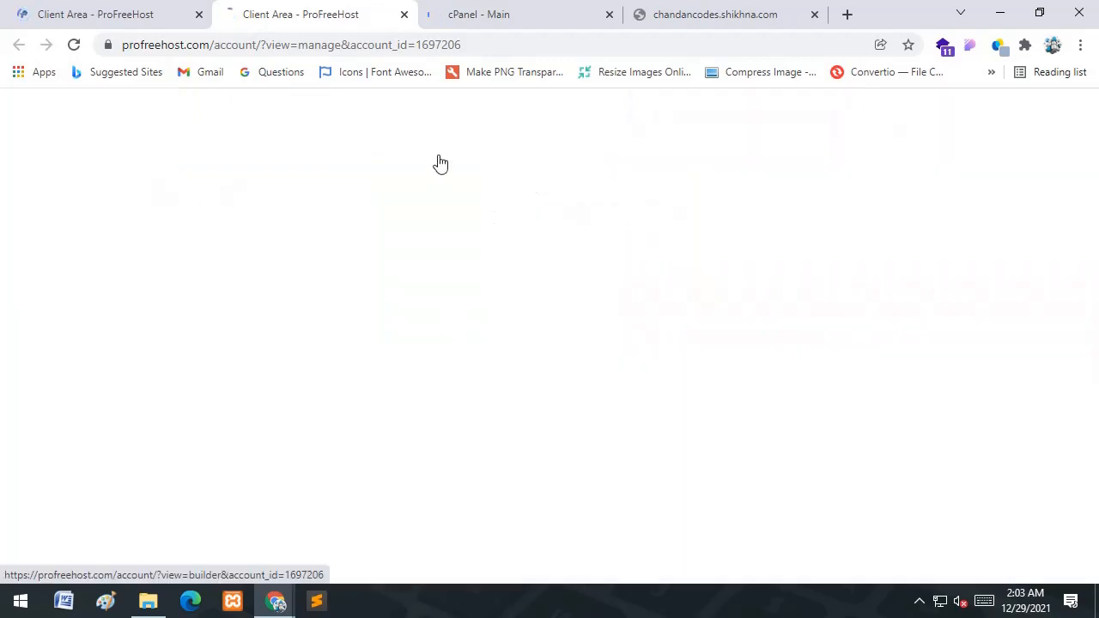
{"action": "scroll", "coordinate": [426, 318], "scroll_direction": "down", "scroll_amount": 2}
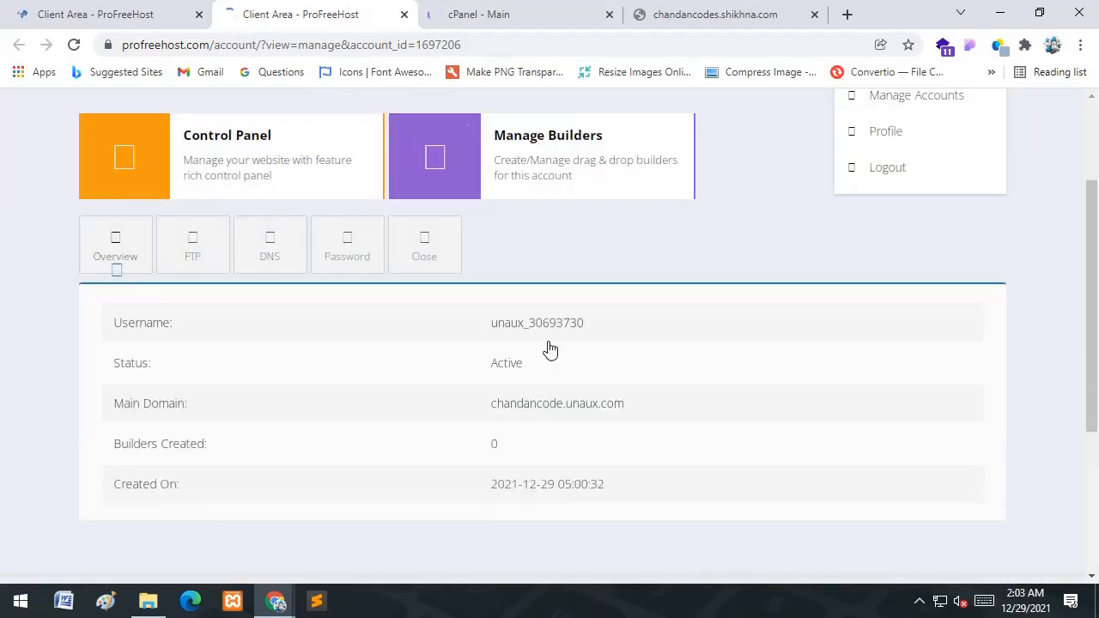
{"action": "scroll", "coordinate": [212, 245], "scroll_direction": "down", "scroll_amount": 4}
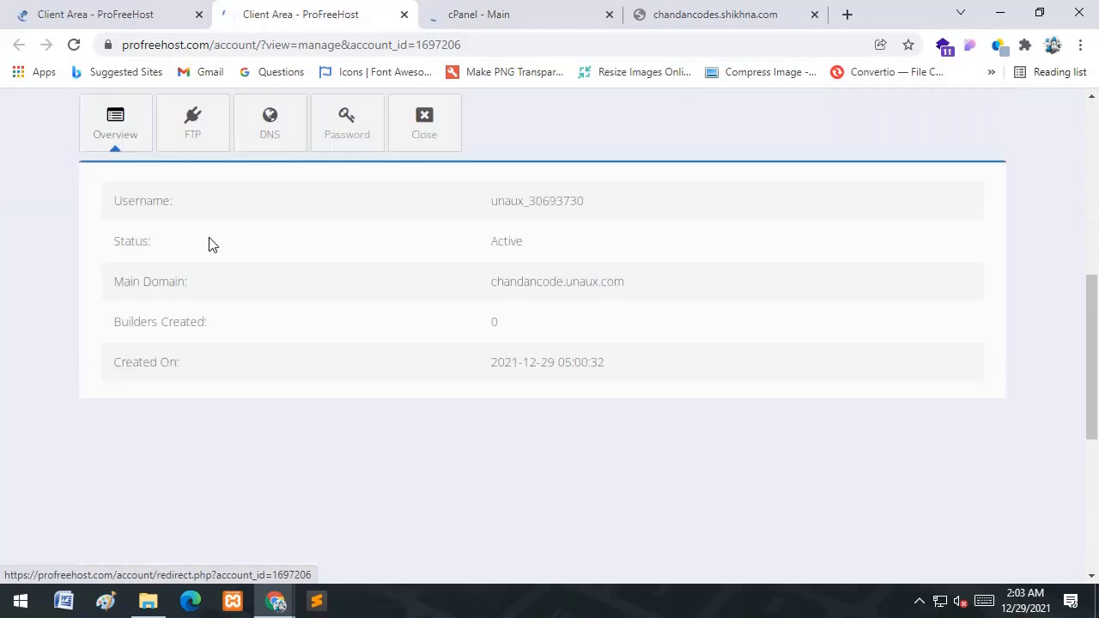
{"action": "left_click", "coordinate": [190, 133]}
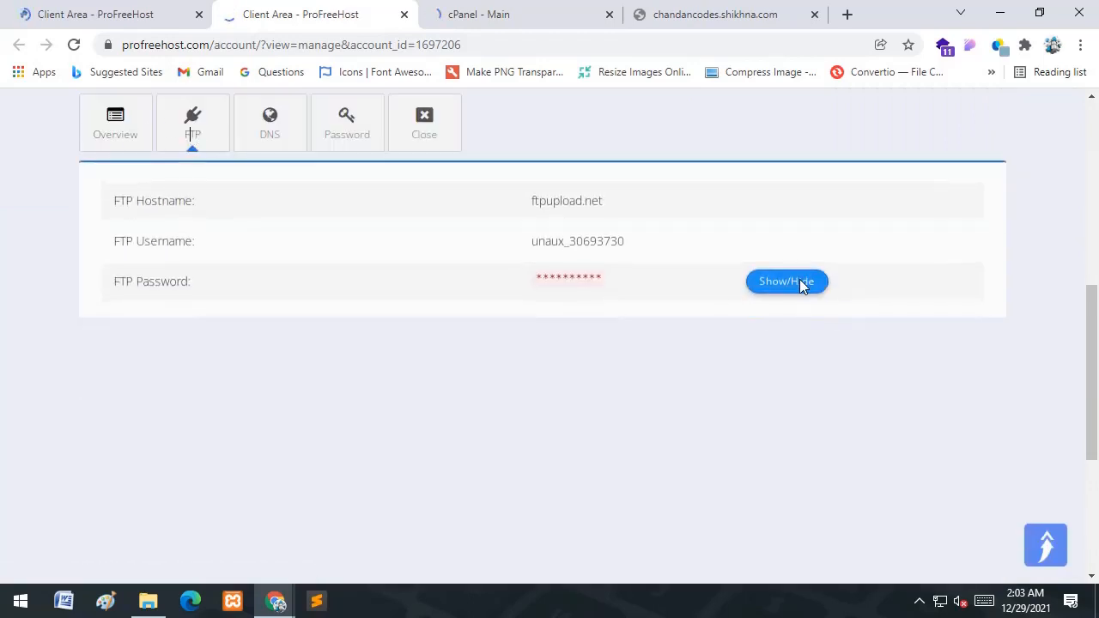
{"action": "left_click", "coordinate": [802, 283]}
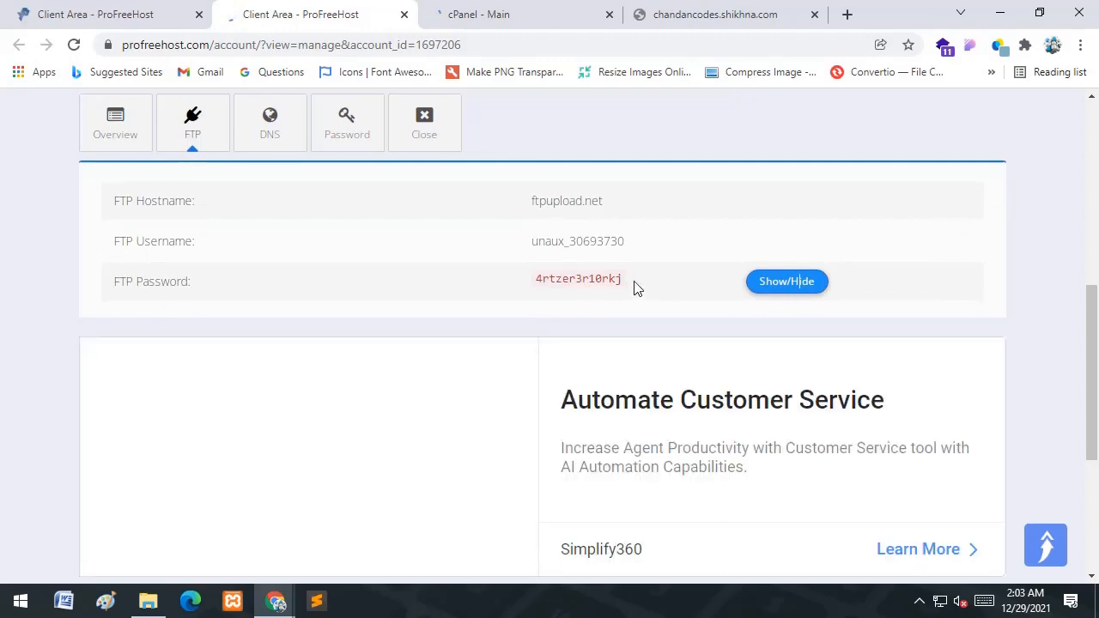
- Select the FTP password text, then move to the other client area page
{"action": "left_click_drag", "start_coordinate": [636, 284], "coordinate": [535, 268]}
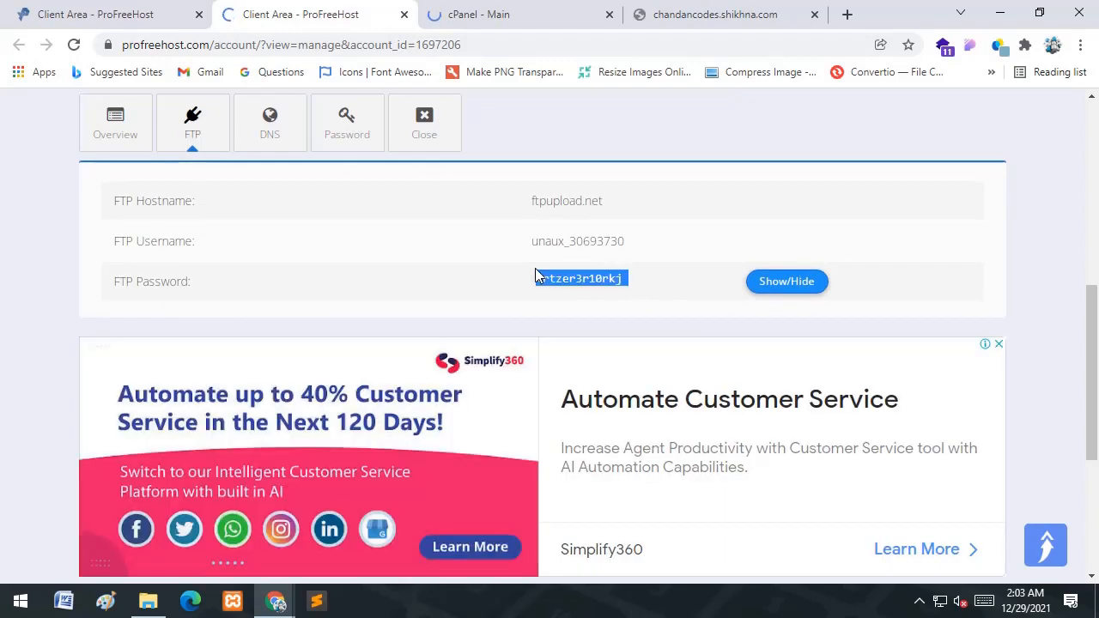
{"action": "left_click", "coordinate": [679, 291]}
{"action": "left_click_drag", "start_coordinate": [642, 275], "coordinate": [513, 269]}
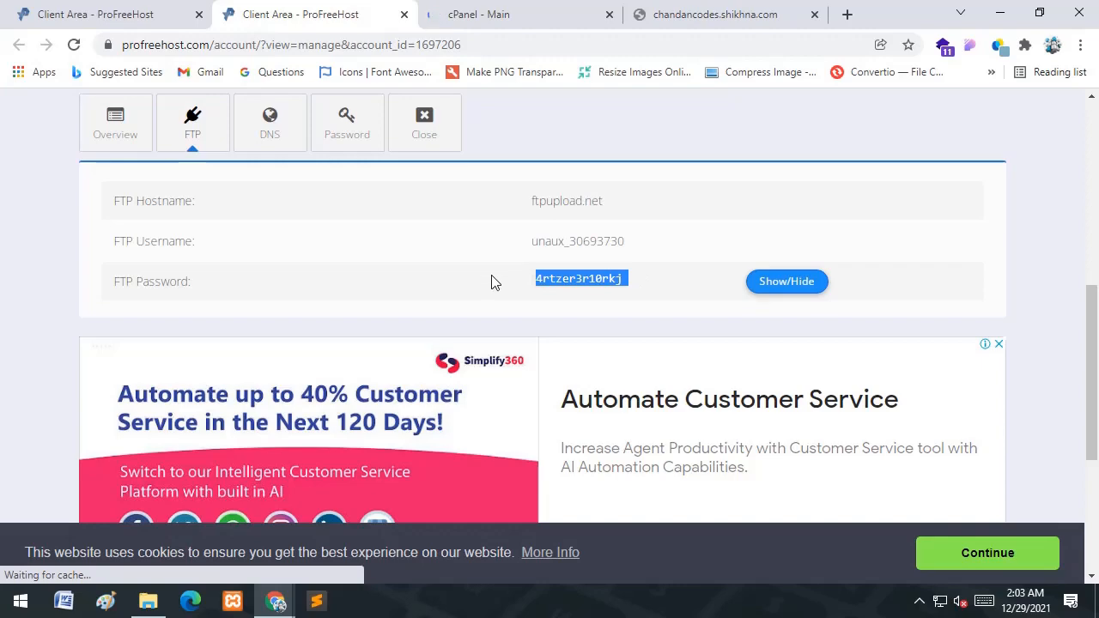
{"action": "scroll", "coordinate": [461, 258], "scroll_direction": "up", "scroll_amount": 1}
{"action": "scroll", "coordinate": [461, 257], "scroll_direction": "up", "scroll_amount": 4}
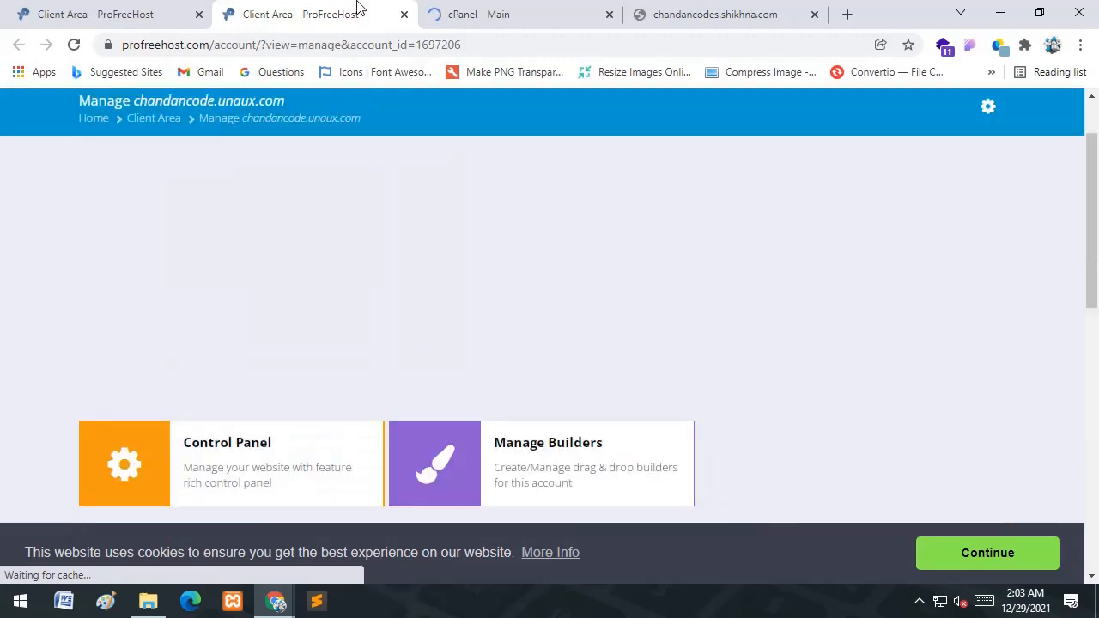
{"action": "left_click", "coordinate": [61, 14]}
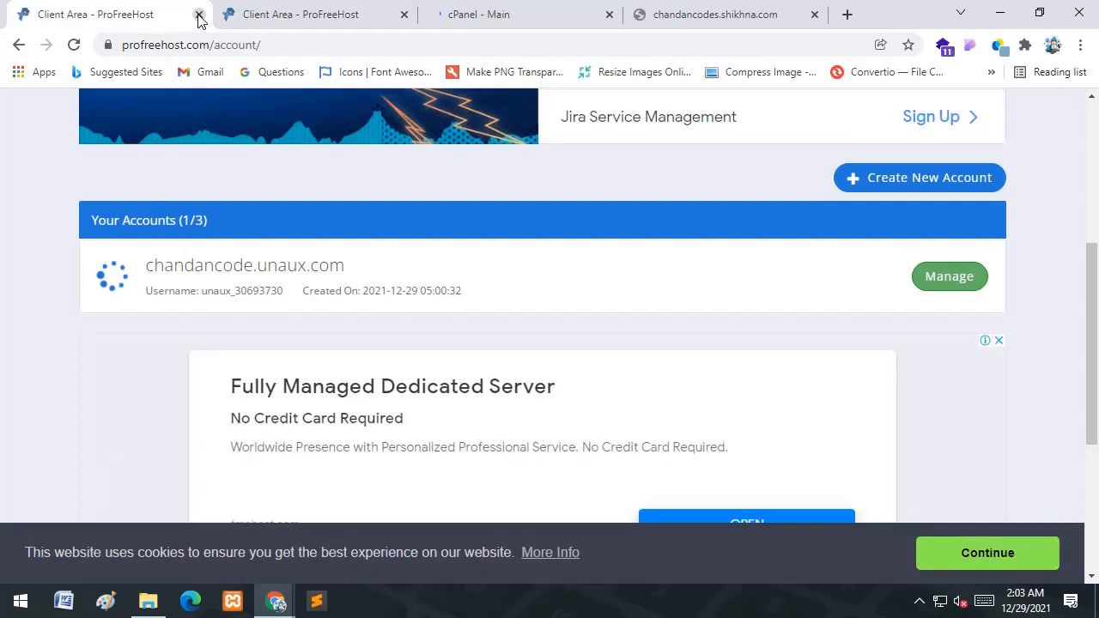
- Close the duplicate client area page and bring up the loading cPanel page
{"action": "left_click", "coordinate": [198, 14]}
{"action": "left_click", "coordinate": [337, 27]}
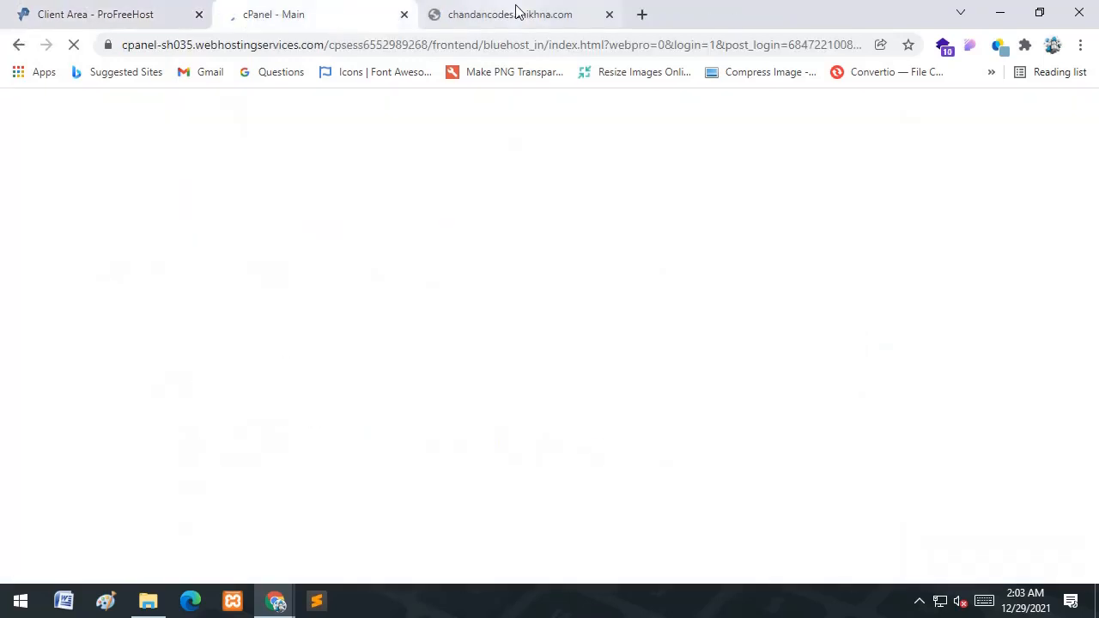
{"action": "left_click", "coordinate": [44, 14]}
{"action": "scroll", "coordinate": [250, 363], "scroll_direction": "down", "scroll_amount": 1}
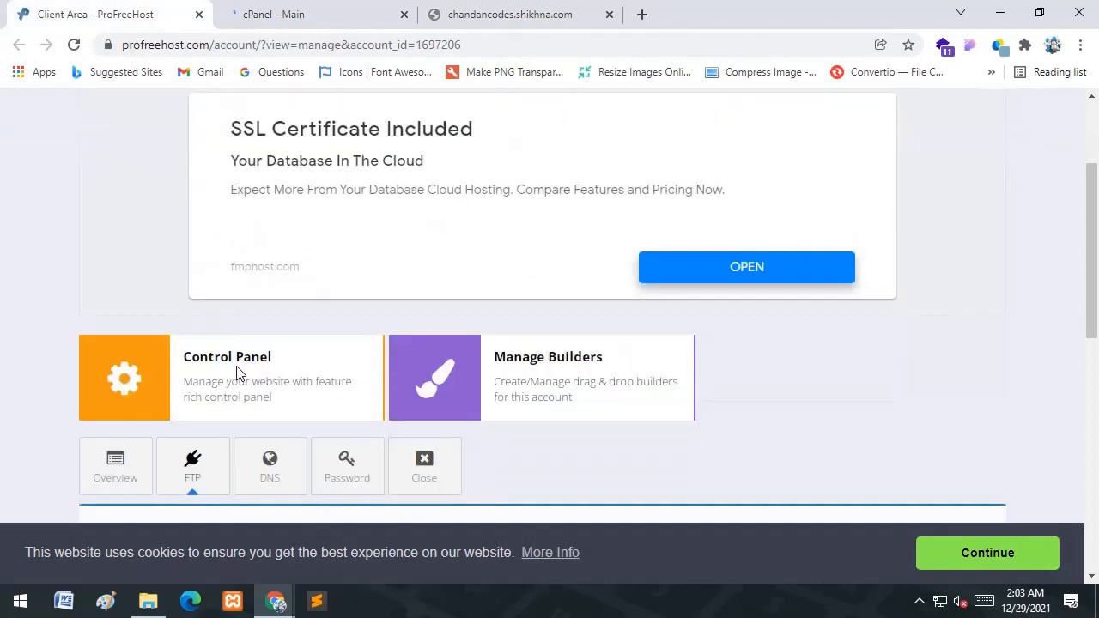
{"action": "left_click", "coordinate": [331, 5]}
{"action": "scroll", "coordinate": [500, 366], "scroll_direction": "down", "scroll_amount": 4}
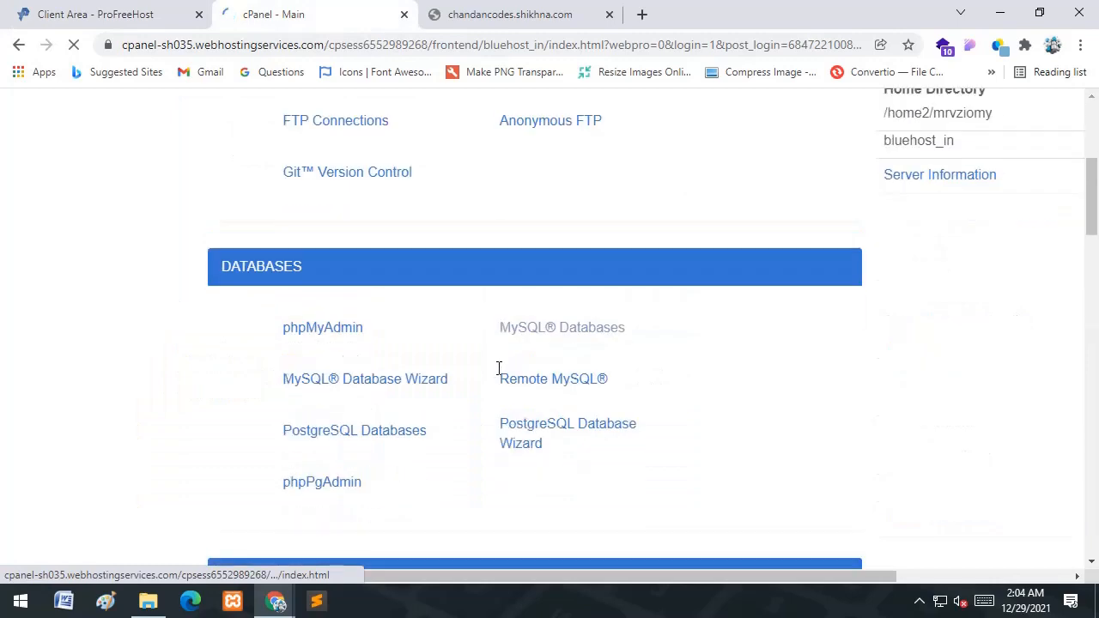
{"action": "scroll", "coordinate": [500, 366], "scroll_direction": "up", "scroll_amount": 4}
{"action": "scroll", "coordinate": [499, 366], "scroll_direction": "down", "scroll_amount": 1}
- Launch File Manager from the Files section of the cPanel home page
{"action": "left_click", "coordinate": [32, 7]}
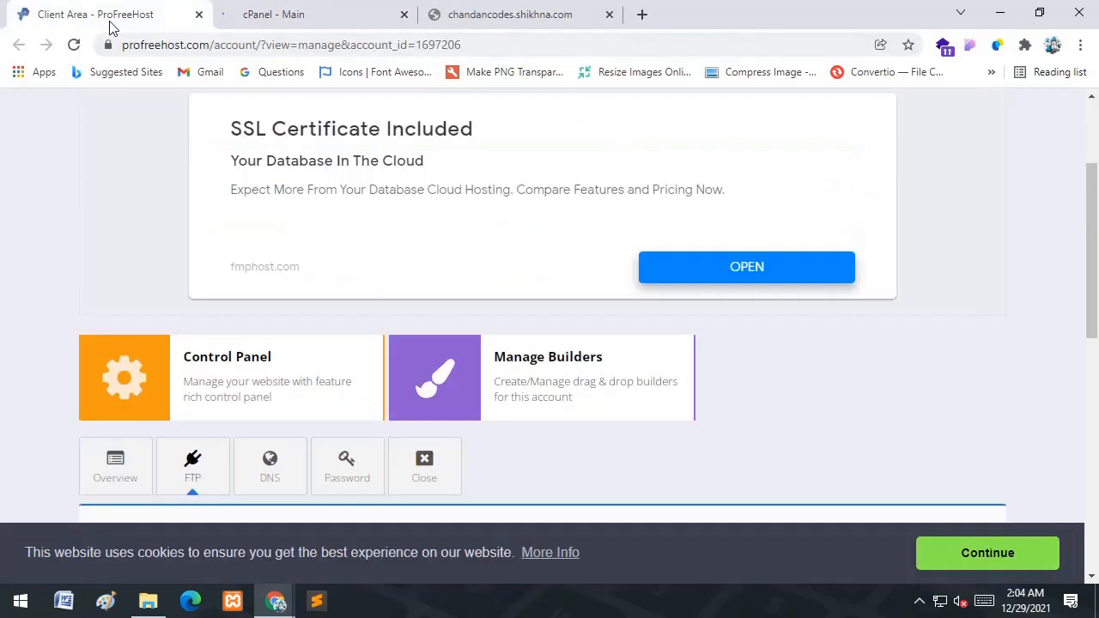
{"action": "left_click", "coordinate": [322, 6]}
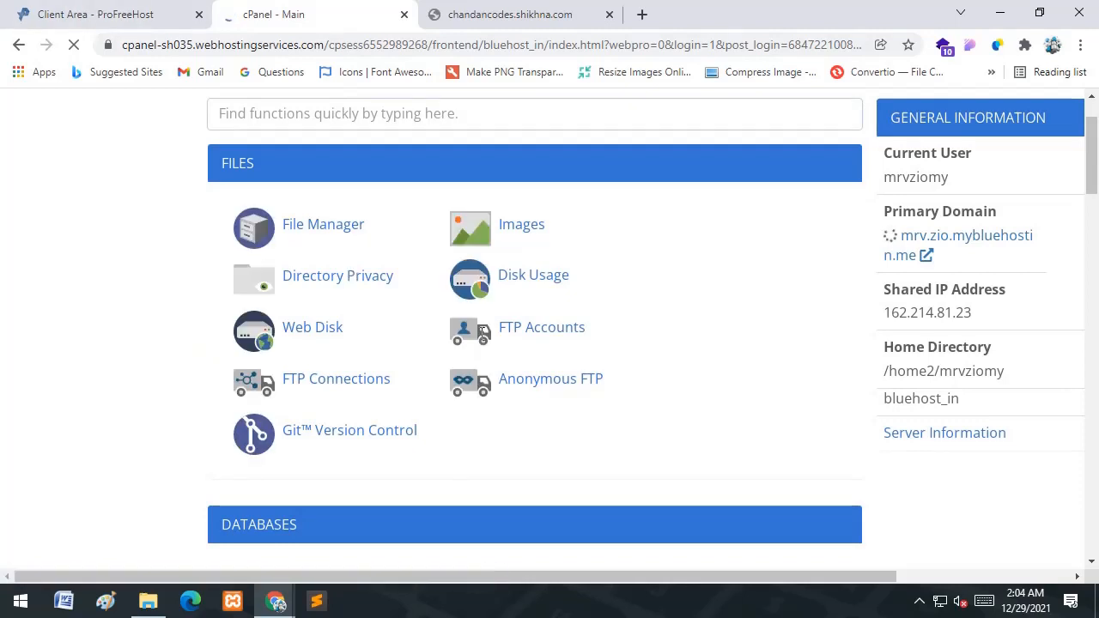
{"action": "left_click", "coordinate": [135, 10]}
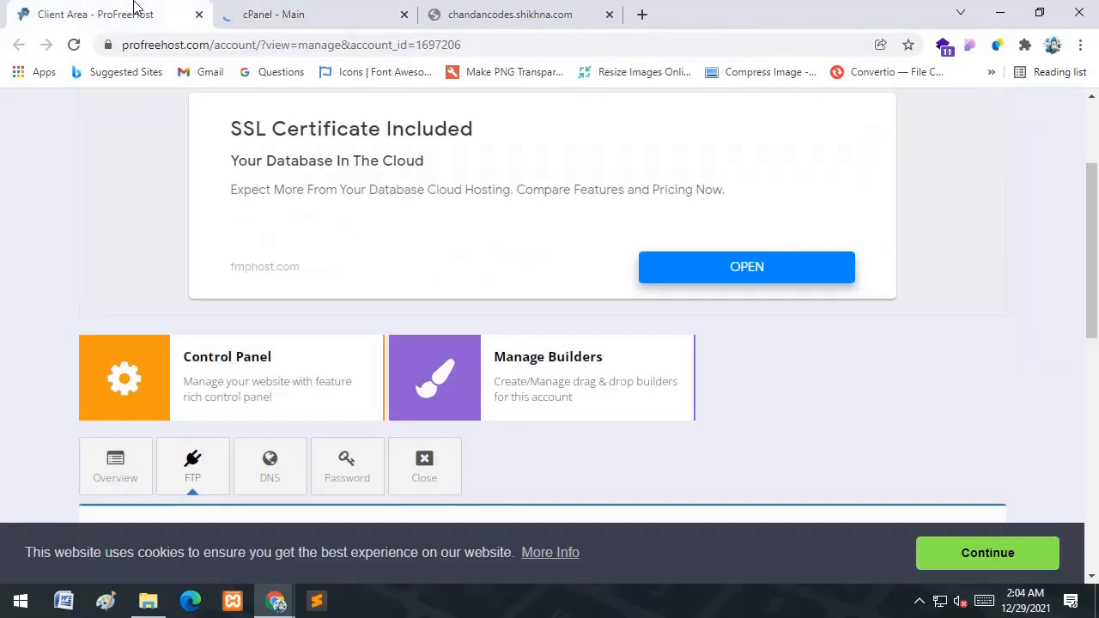
{"action": "left_click", "coordinate": [347, 7]}
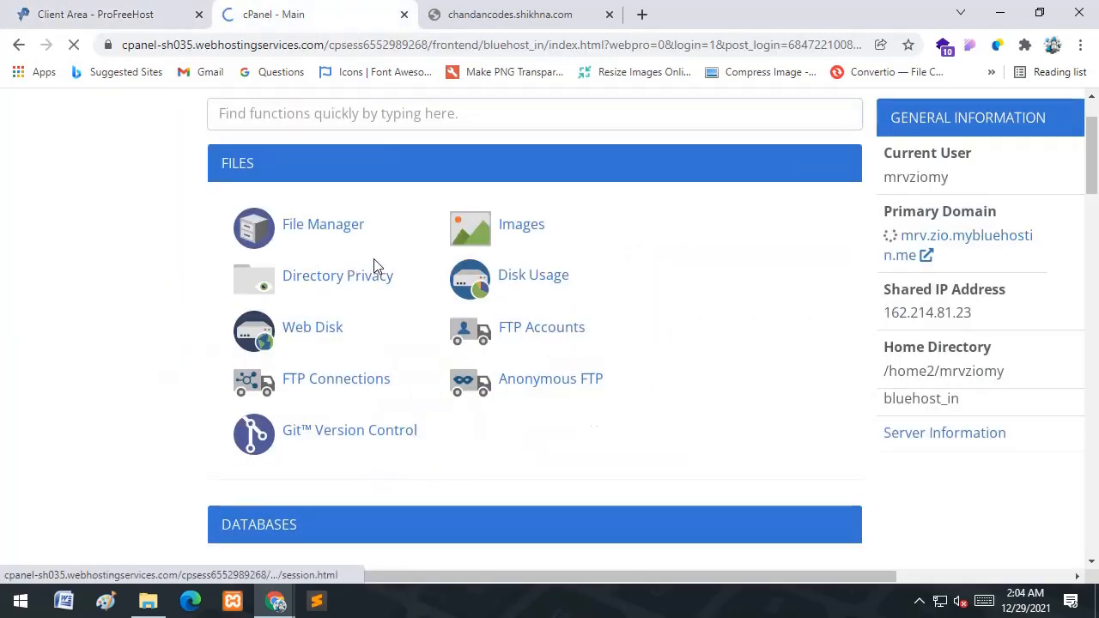
{"action": "scroll", "coordinate": [374, 259], "scroll_direction": "up", "scroll_amount": 2}
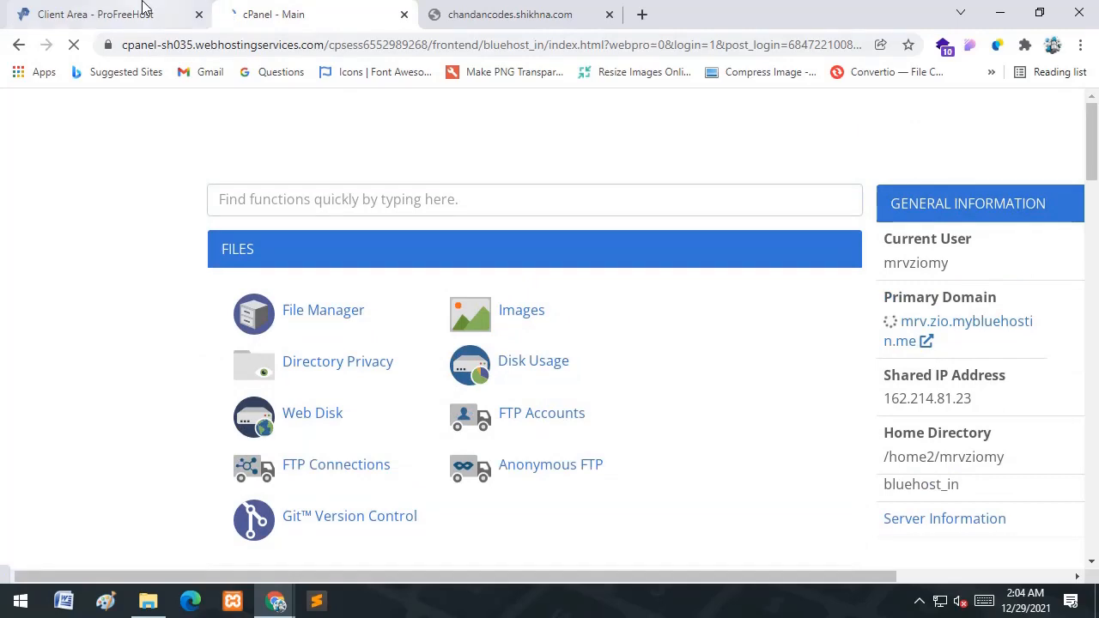
{"action": "left_click", "coordinate": [144, 8]}
{"action": "left_click", "coordinate": [287, 14]}
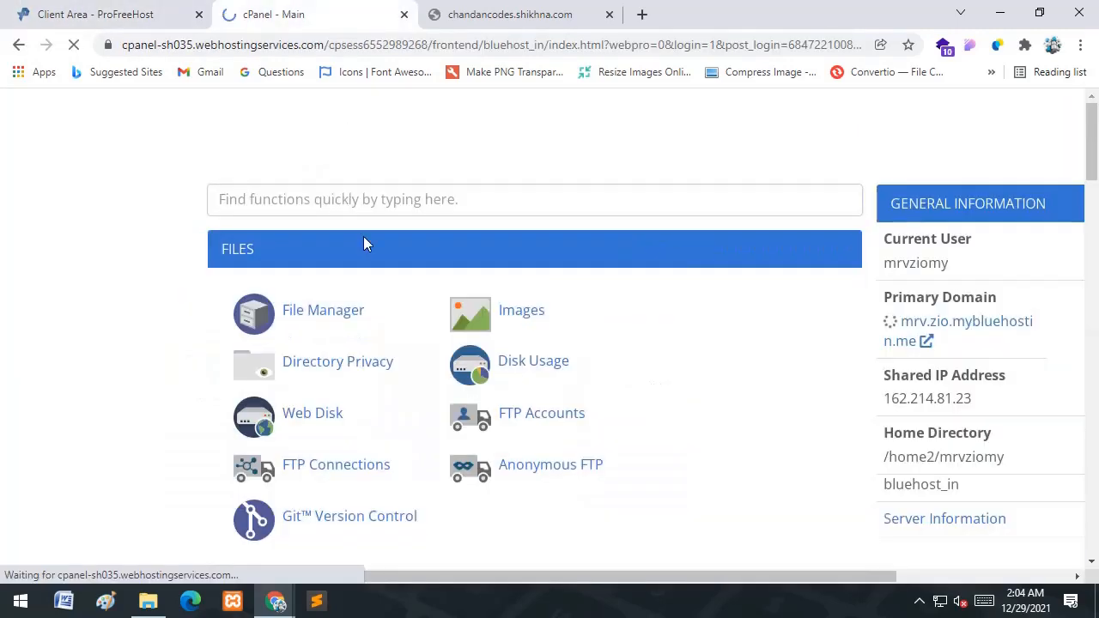
{"action": "scroll", "coordinate": [369, 241], "scroll_direction": "down", "scroll_amount": 2}
{"action": "scroll", "coordinate": [369, 245], "scroll_direction": "down", "scroll_amount": 5}
{"action": "scroll", "coordinate": [370, 240], "scroll_direction": "up", "scroll_amount": 5}
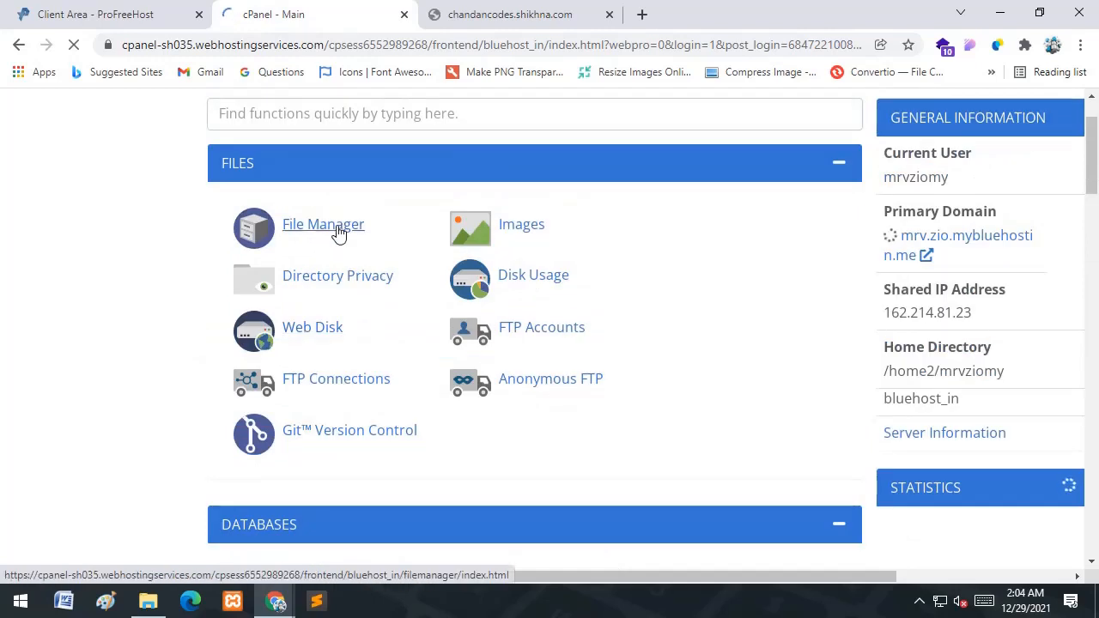
{"action": "left_click", "coordinate": [339, 233]}
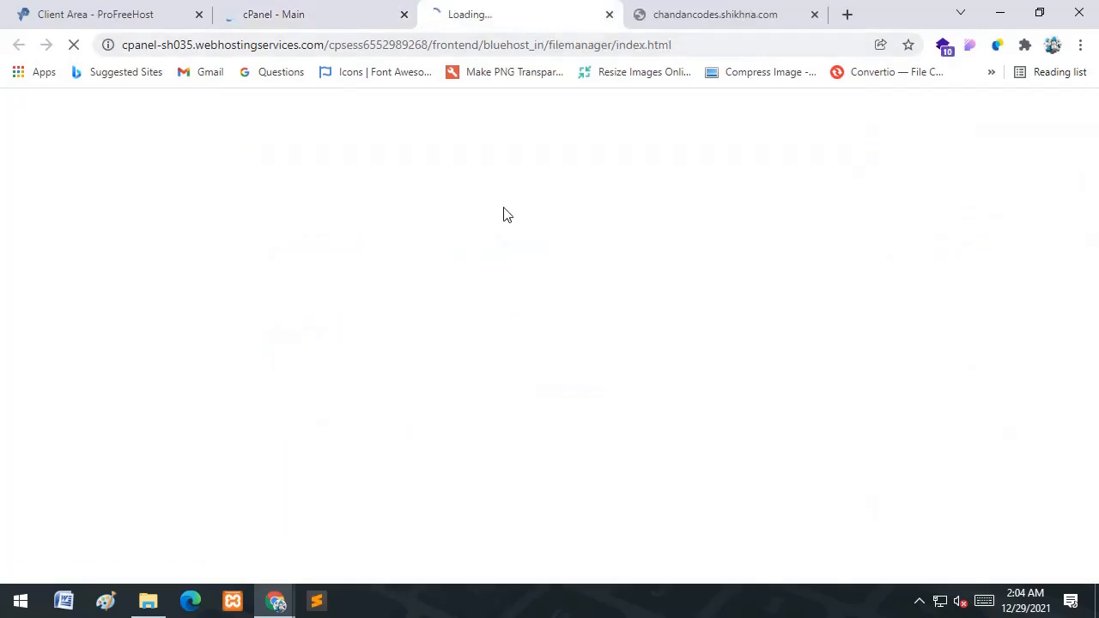
- Refresh the local C:\xampp\htdocs folder and look over the blog folder
{"action": "left_click", "coordinate": [147, 600]}
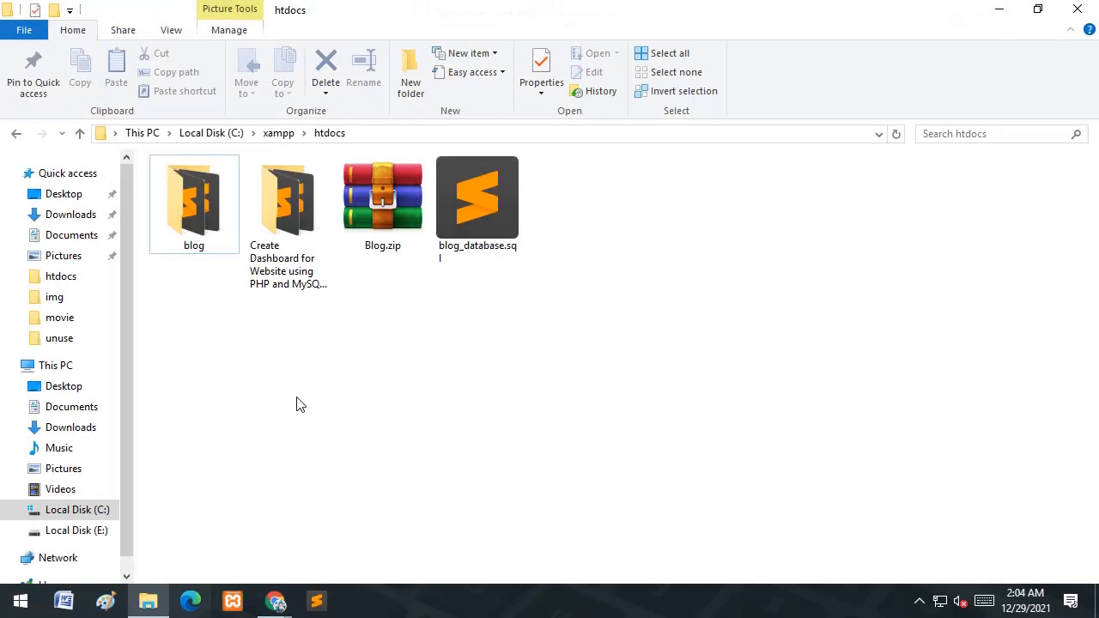
{"action": "right_click", "coordinate": [342, 344]}
{"action": "left_click", "coordinate": [415, 415]}
{"action": "left_click", "coordinate": [197, 203]}
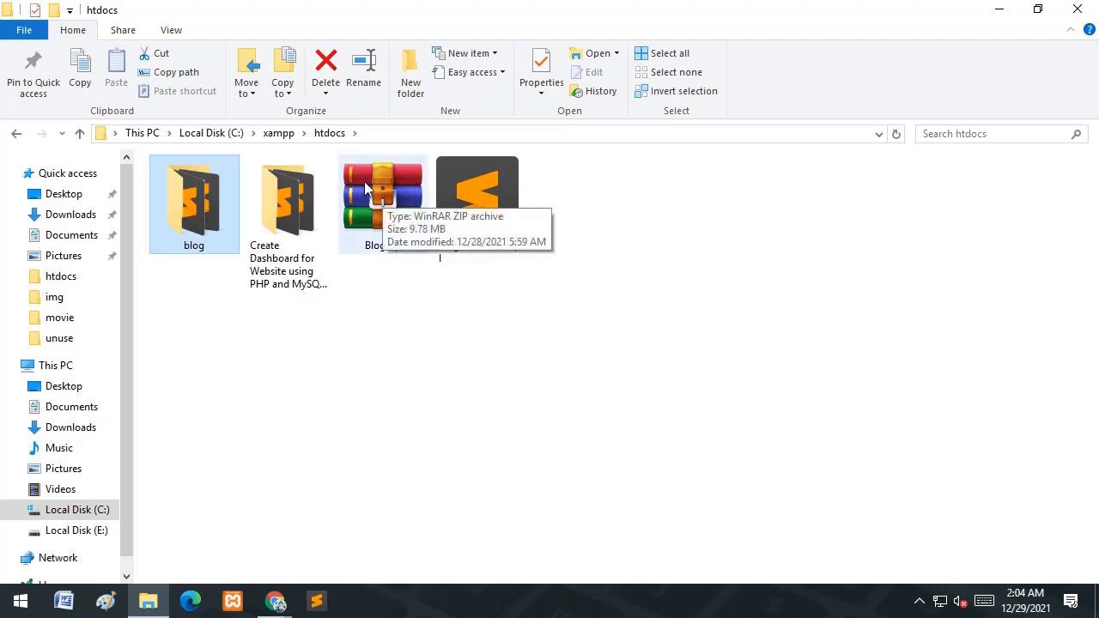
{"action": "left_click", "coordinate": [493, 343]}
{"action": "right_click", "coordinate": [572, 303]}
{"action": "left_click", "coordinate": [527, 314]}
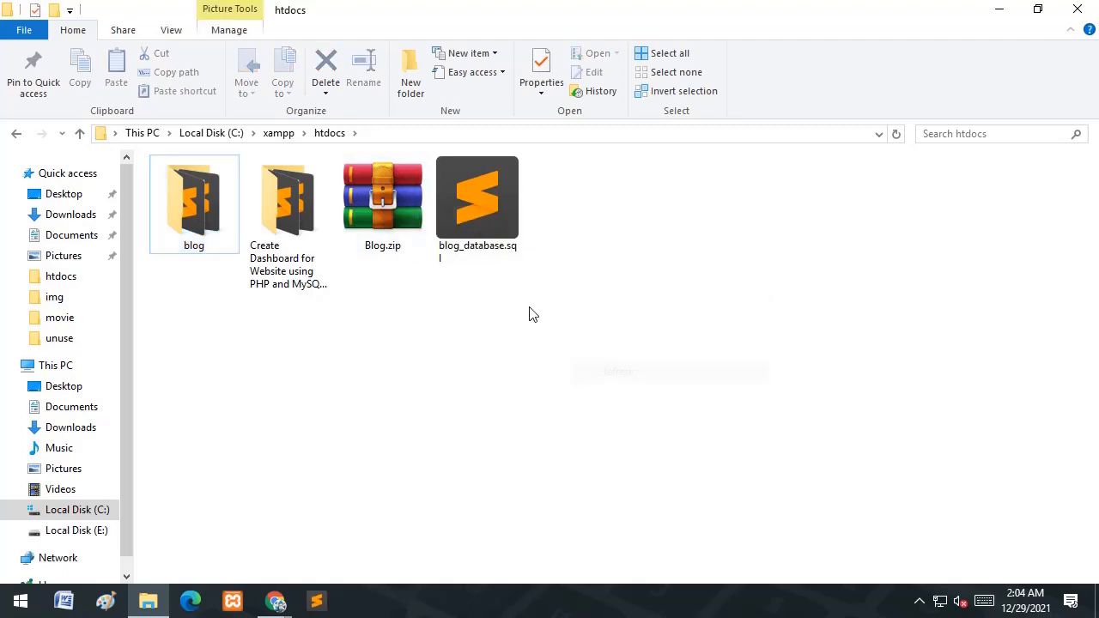
- Select Blog.zip and blog_database.sql, refresh again, then return to Chrome's cPanel File Manager
{"action": "left_click_drag", "start_coordinate": [528, 315], "coordinate": [378, 172]}
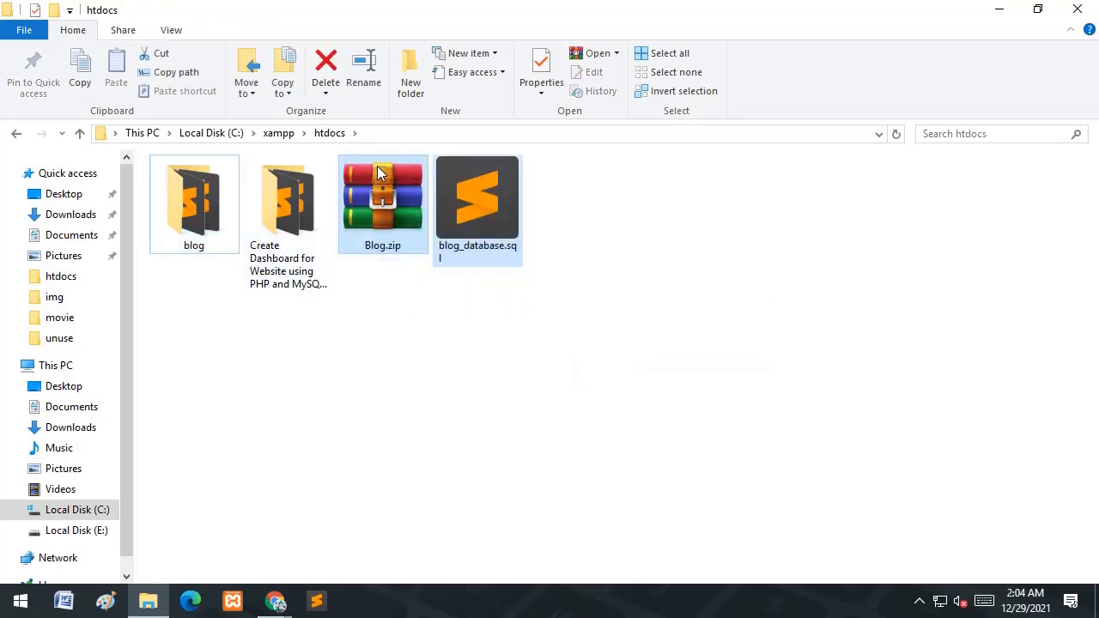
{"action": "right_click", "coordinate": [486, 317]}
{"action": "left_click", "coordinate": [506, 389]}
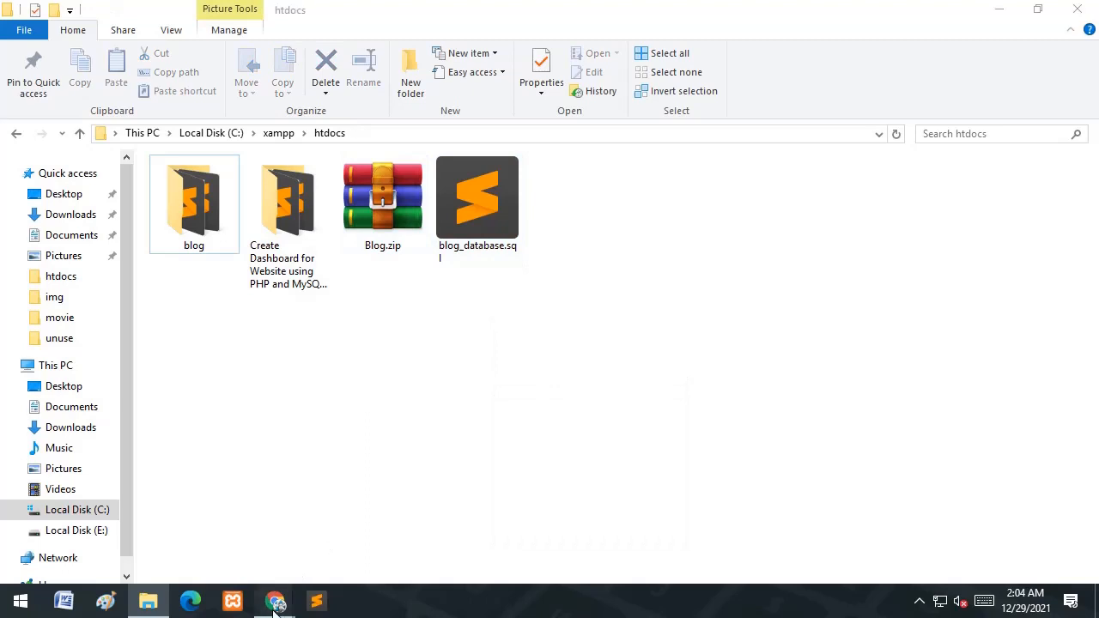
{"action": "left_click", "coordinate": [275, 601]}
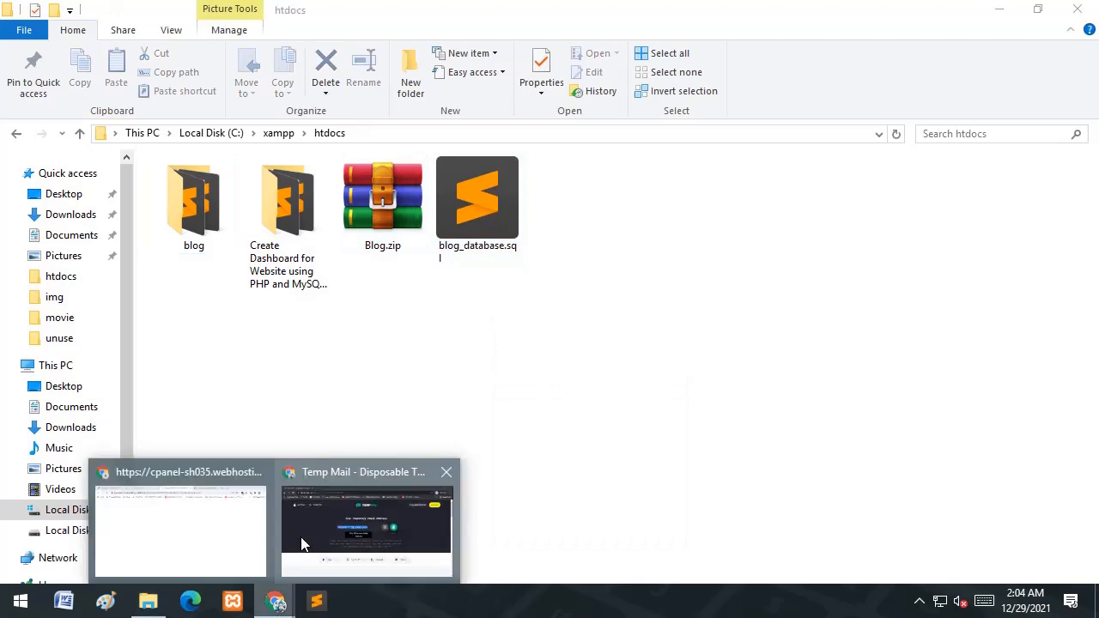
{"action": "left_click", "coordinate": [241, 531]}
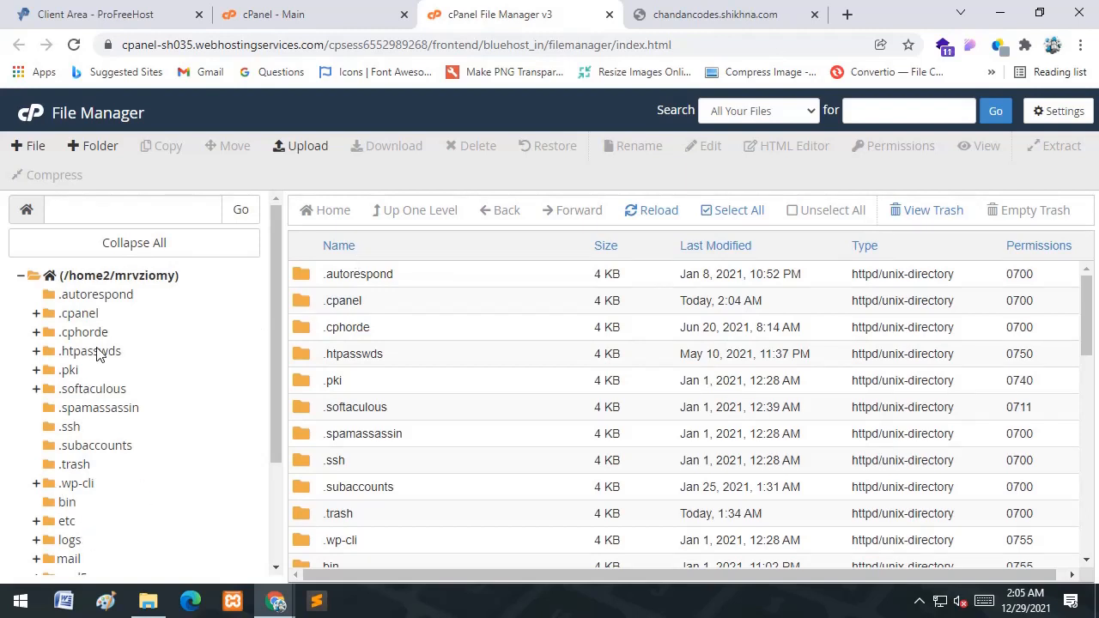
- Open public_html/chandancodes-shikhna-com in File Manager, then select Blog.zip in local htdocs
{"action": "left_click_drag", "start_coordinate": [278, 288], "coordinate": [276, 383]}
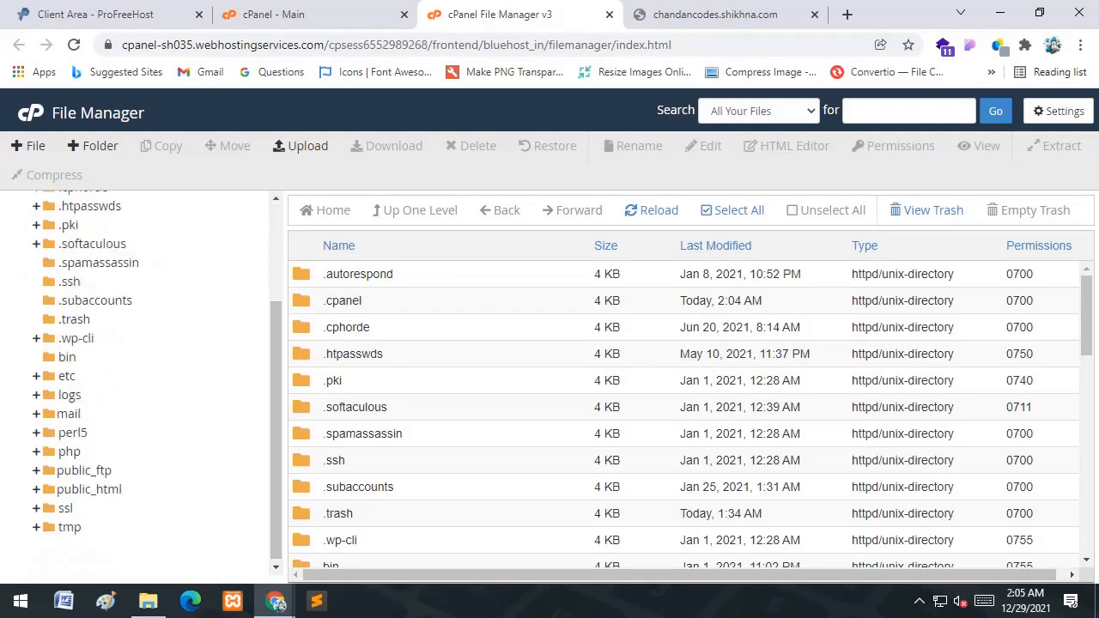
{"action": "left_click", "coordinate": [89, 491]}
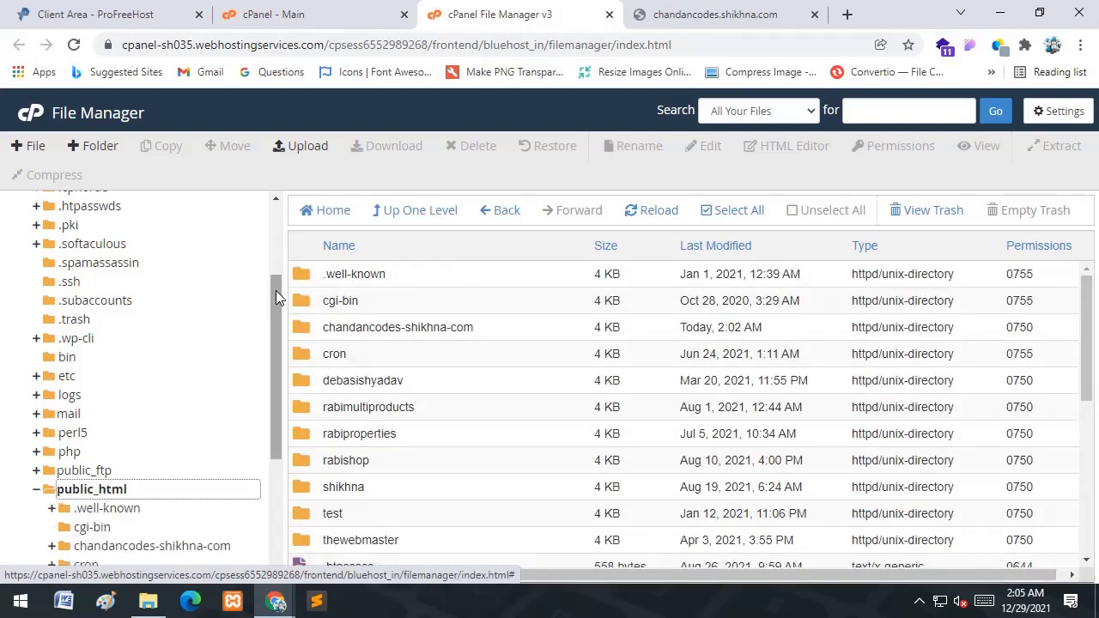
{"action": "left_click_drag", "start_coordinate": [276, 309], "coordinate": [275, 347]}
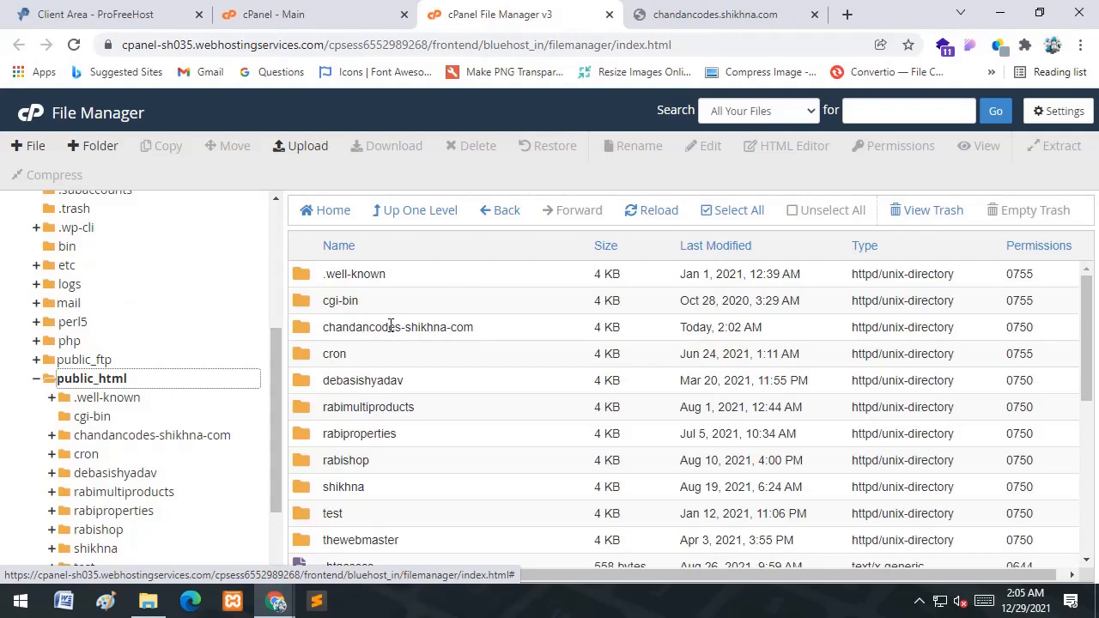
{"action": "double_click", "coordinate": [493, 333]}
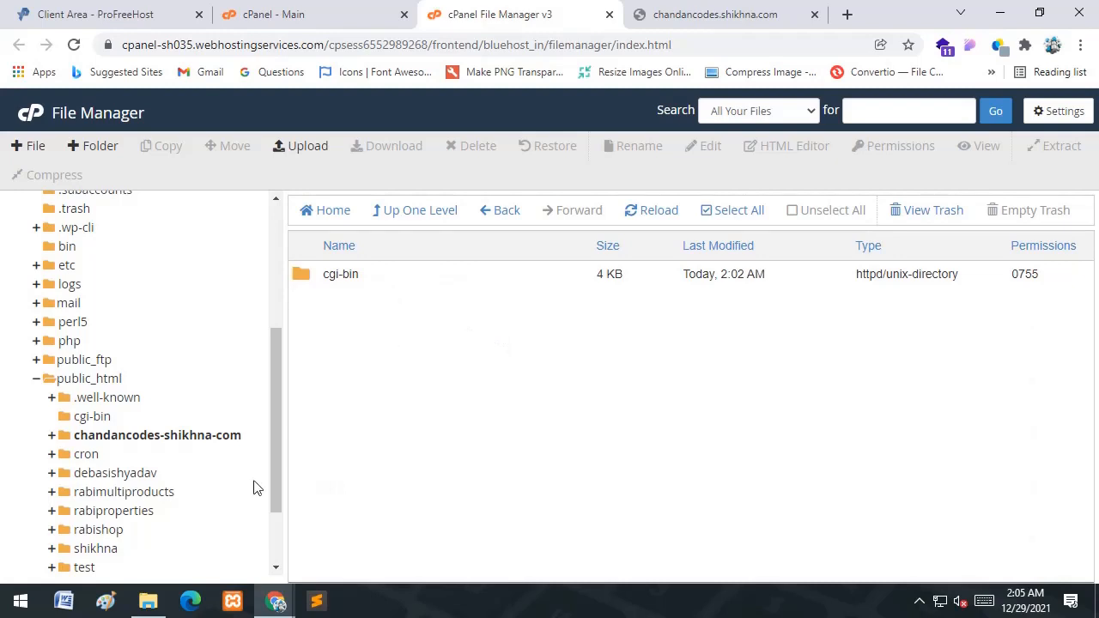
{"action": "left_click", "coordinate": [148, 601]}
{"action": "left_click", "coordinate": [385, 214]}
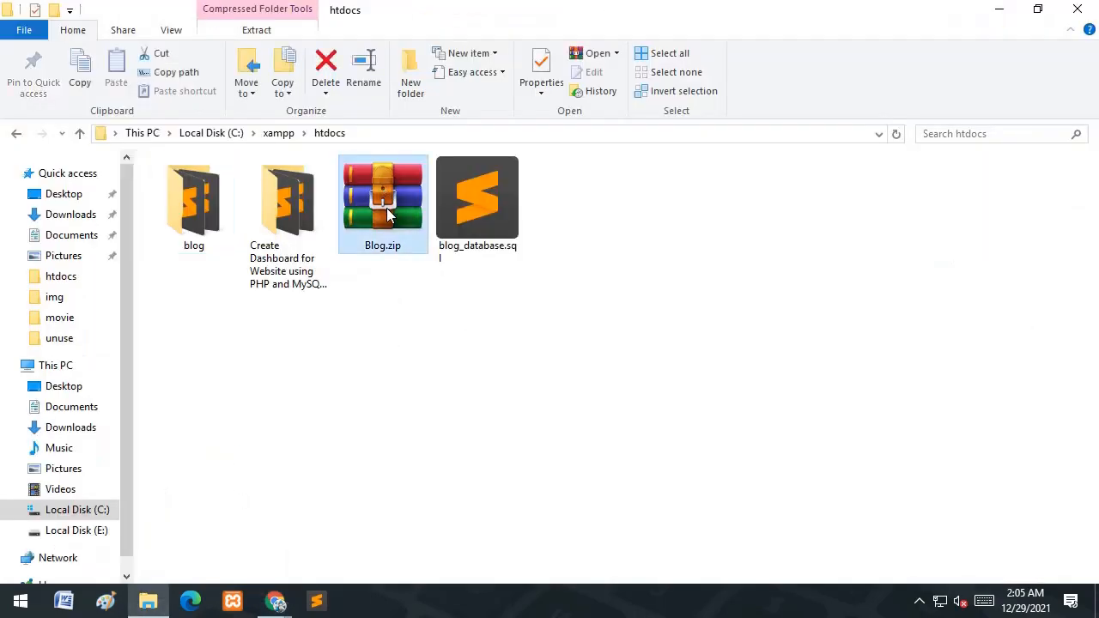
- Upload Blog.zip from htdocs into the chandancodes-shikhna-com folder via File Manager's Upload page
{"action": "left_click", "coordinate": [275, 601]}
{"action": "left_click", "coordinate": [215, 528]}
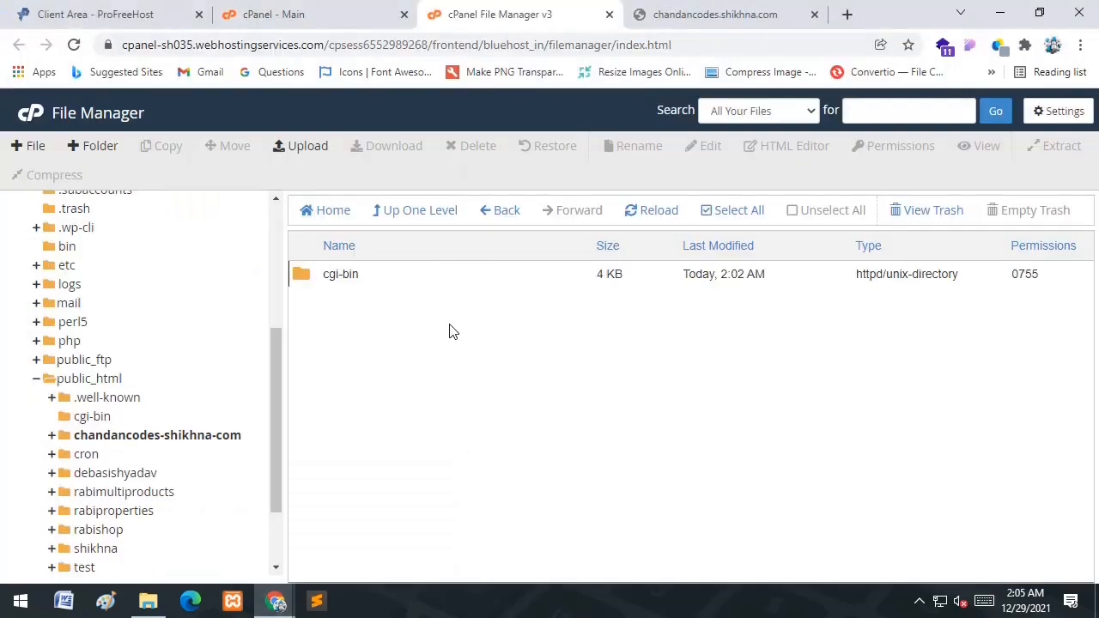
{"action": "left_click", "coordinate": [308, 148]}
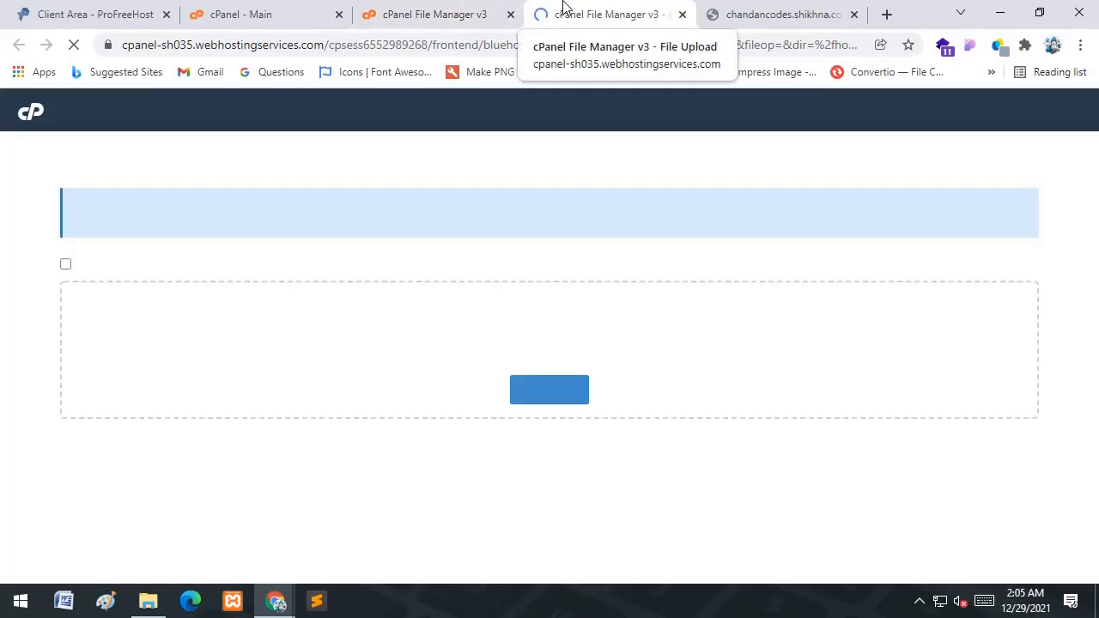
{"action": "left_click", "coordinate": [562, 395]}
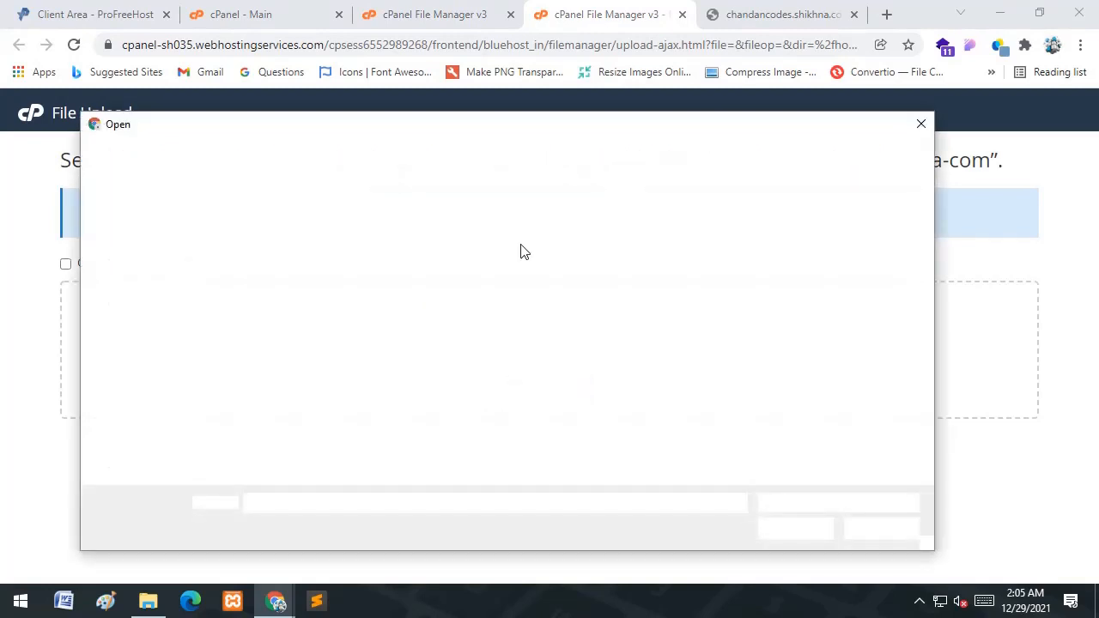
{"action": "left_click", "coordinate": [445, 283]}
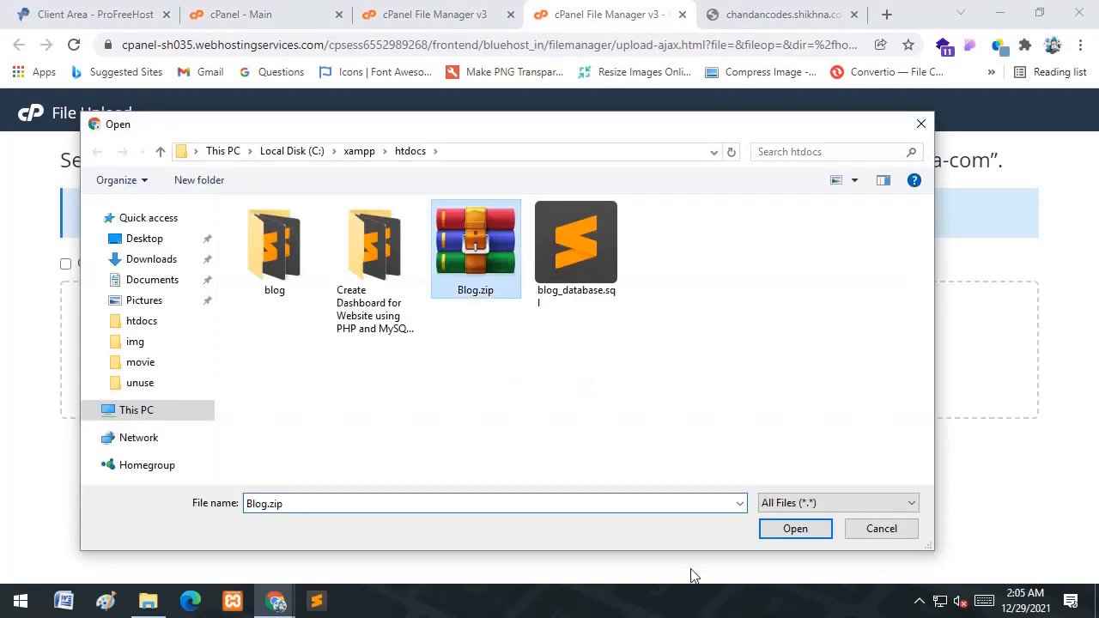
{"action": "left_click", "coordinate": [791, 528]}
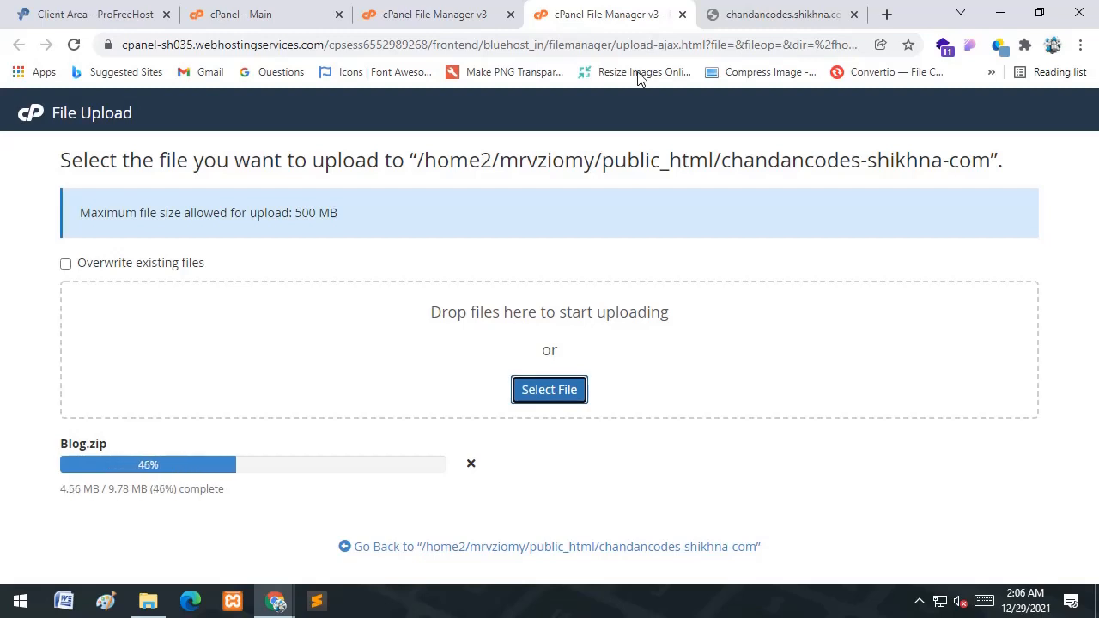
{"action": "left_click", "coordinate": [419, 15]}
{"action": "left_click", "coordinate": [302, 10]}
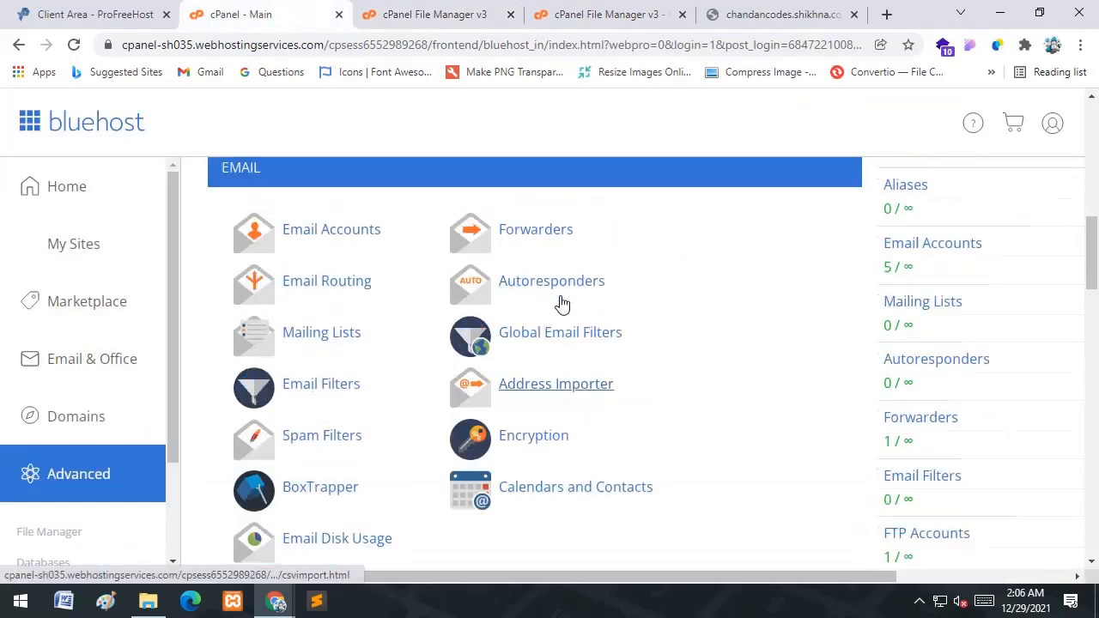
- Open MySQL Databases from the DATABASES section of cPanel
{"action": "scroll", "coordinate": [378, 319], "scroll_direction": "up", "scroll_amount": 2}
{"action": "scroll", "coordinate": [378, 326], "scroll_direction": "down", "scroll_amount": 5}
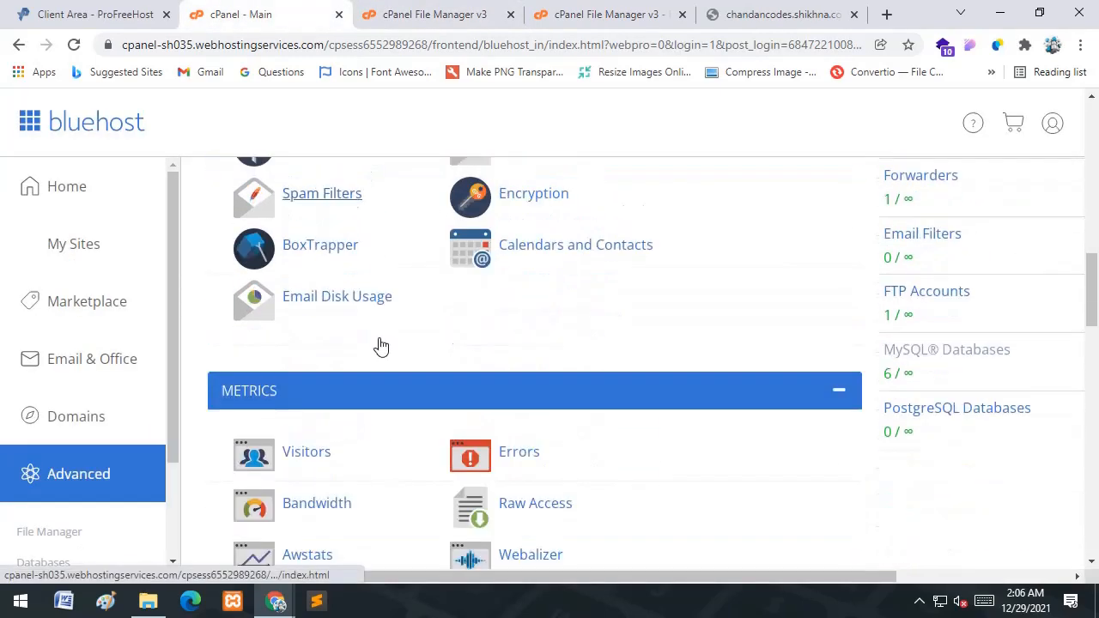
{"action": "scroll", "coordinate": [381, 345], "scroll_direction": "down", "scroll_amount": 1}
{"action": "scroll", "coordinate": [378, 338], "scroll_direction": "up", "scroll_amount": 10}
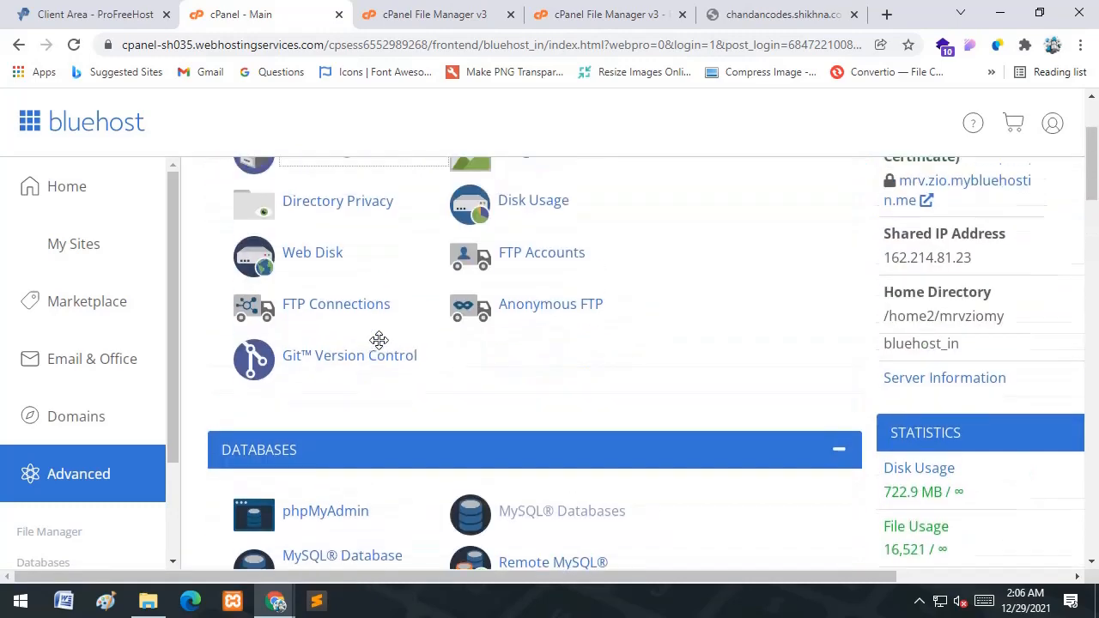
{"action": "scroll", "coordinate": [378, 341], "scroll_direction": "down", "scroll_amount": 3}
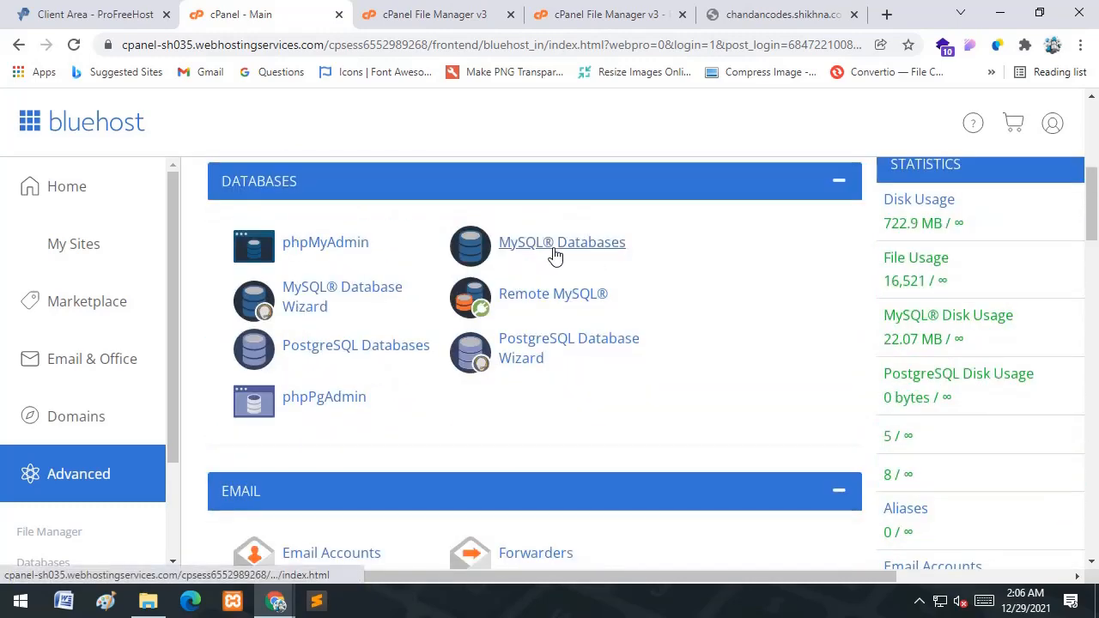
{"action": "left_click", "coordinate": [559, 249]}
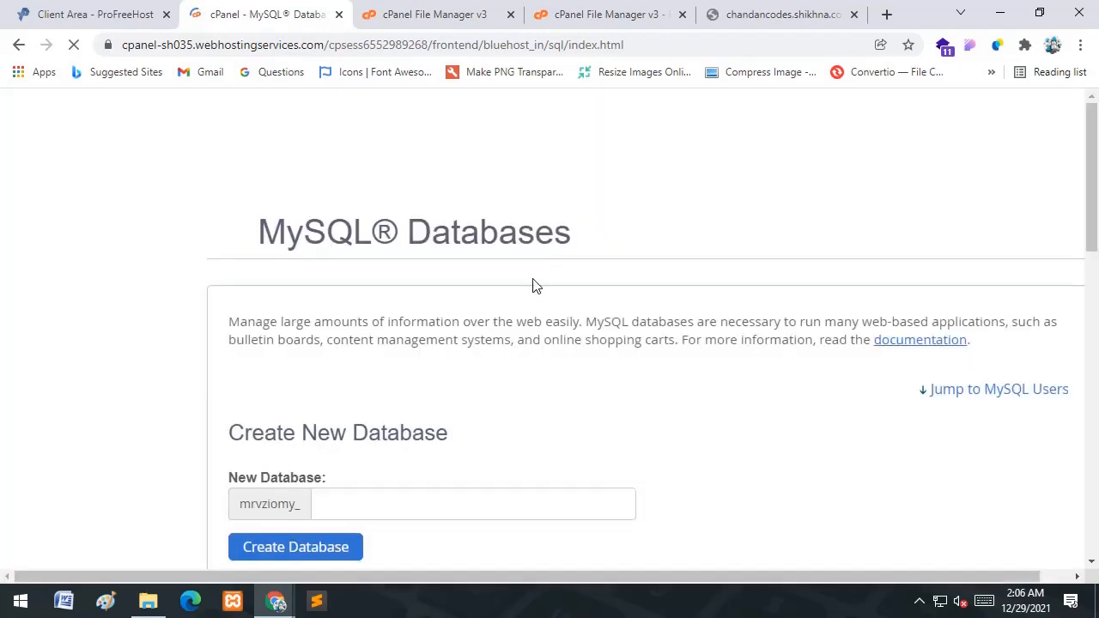
- Check the exact name of blog_database.sql in htdocs without renaming it, then return to Chrome
{"action": "left_click", "coordinate": [148, 601]}
{"action": "left_click", "coordinate": [469, 220]}
{"action": "right_click", "coordinate": [469, 220]}
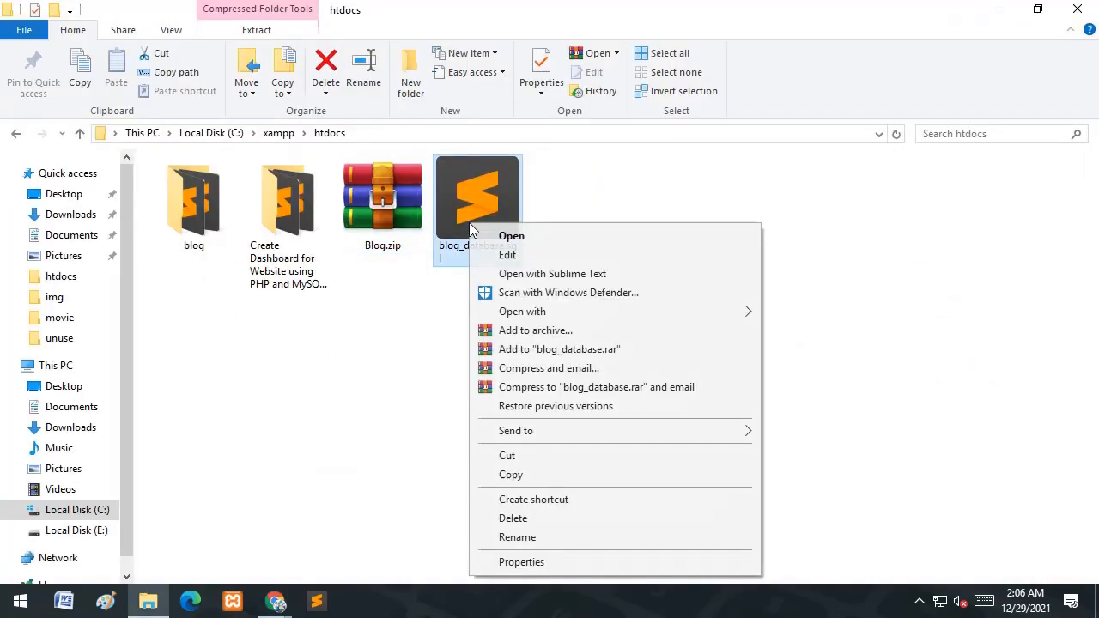
{"action": "left_click", "coordinate": [533, 537]}
{"action": "left_click", "coordinate": [596, 390]}
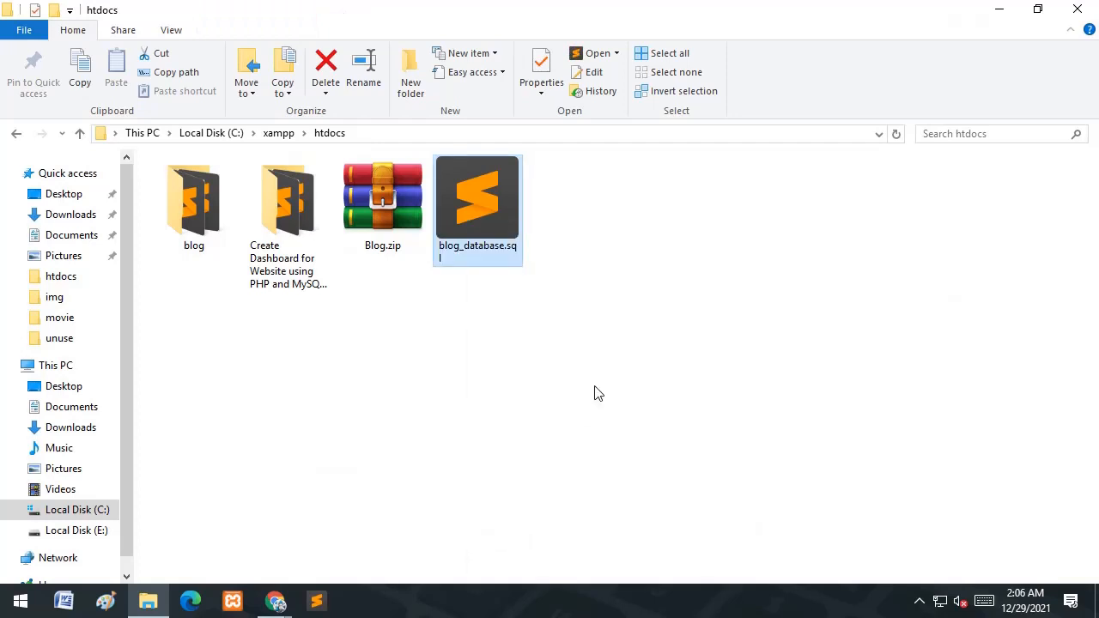
{"action": "left_click", "coordinate": [228, 513]}
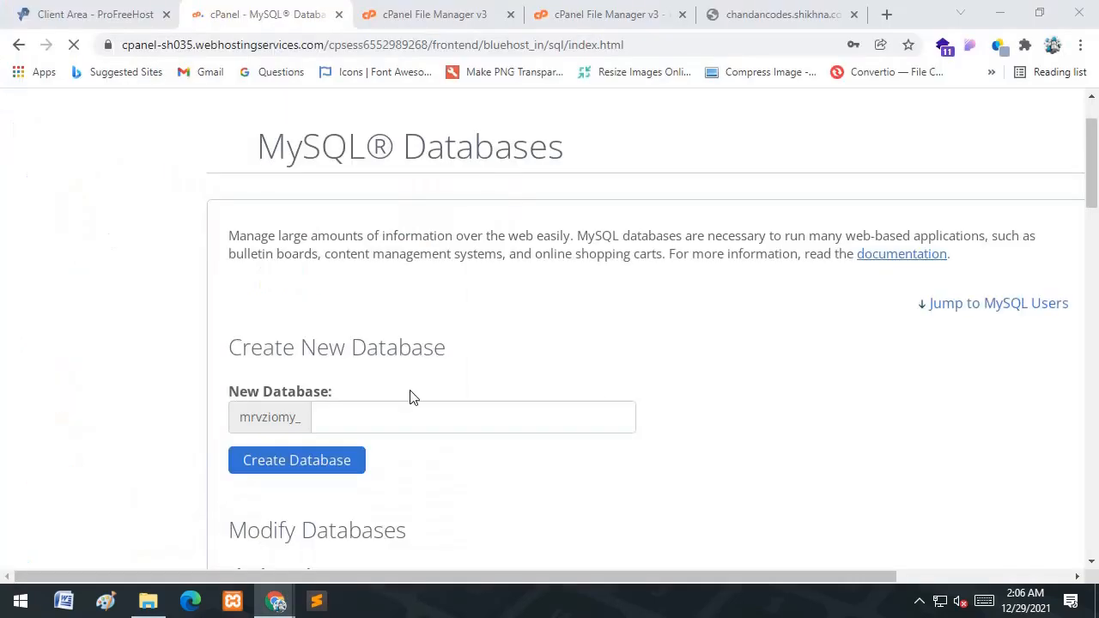
- Close the incognito Temp Mail window and return to the MySQL Databases page
{"action": "mouse_move", "coordinate": [273, 604]}
{"action": "left_click", "coordinate": [364, 533]}
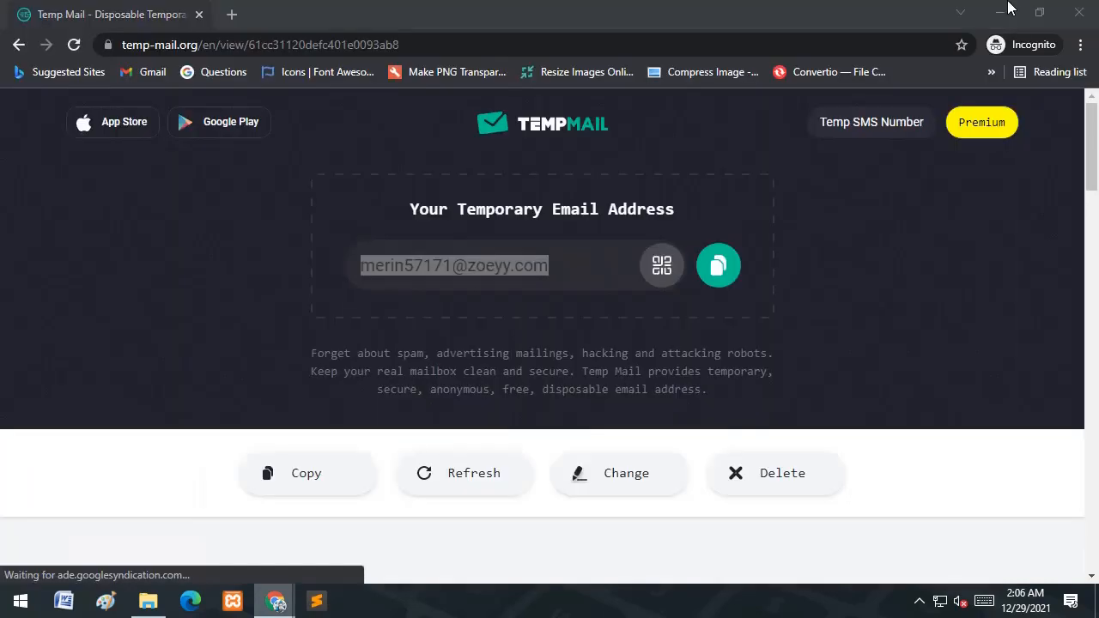
{"action": "left_click", "coordinate": [1081, 12]}
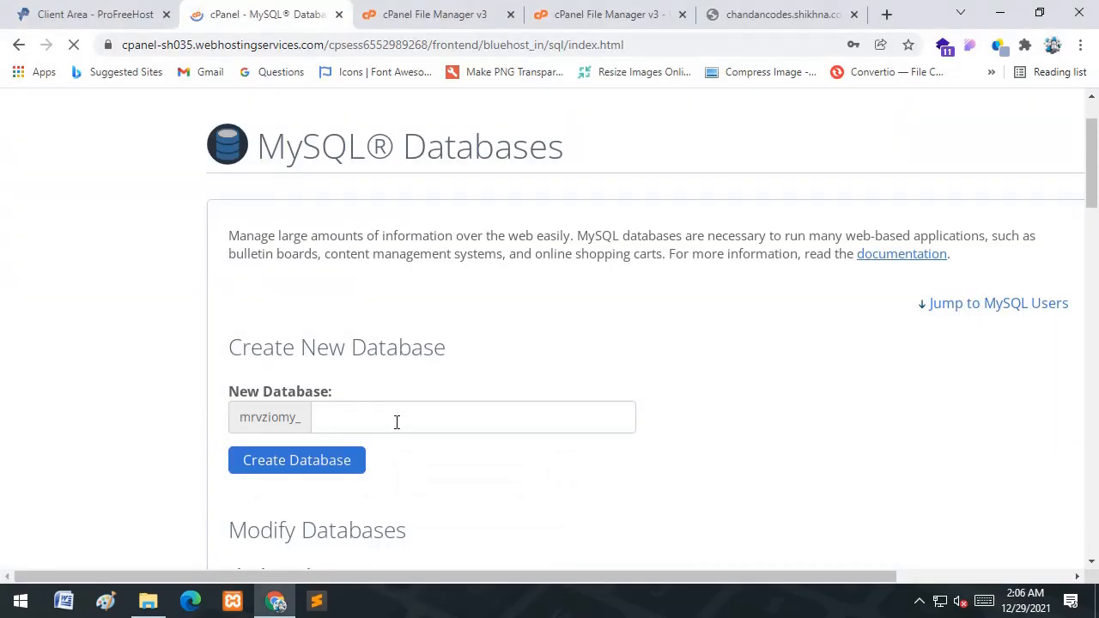
{"action": "left_click", "coordinate": [441, 5]}
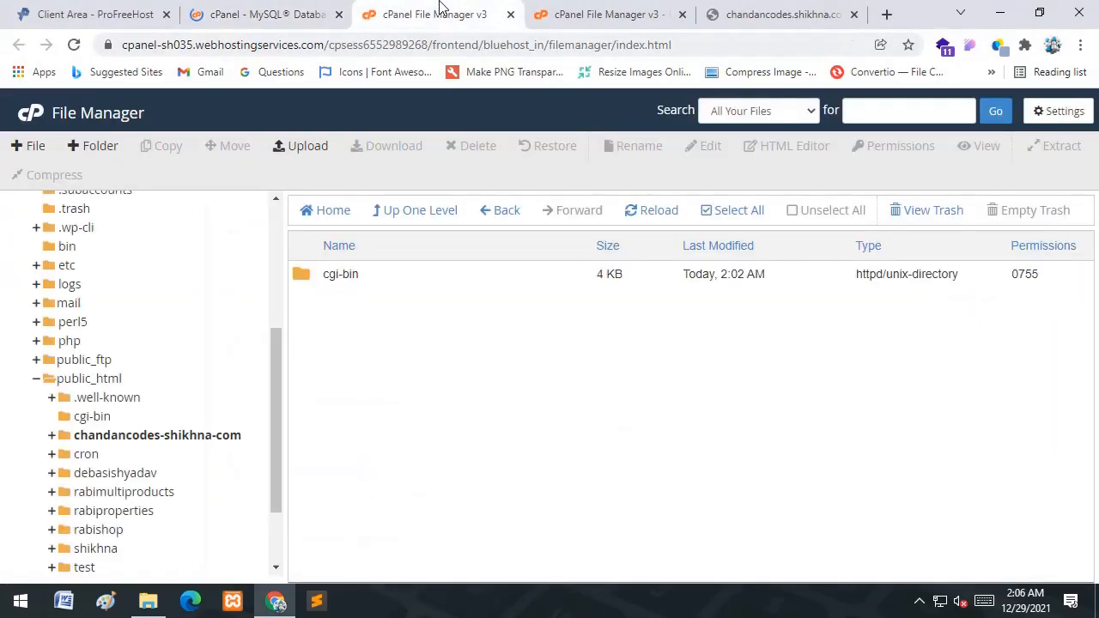
{"action": "left_click", "coordinate": [288, 12]}
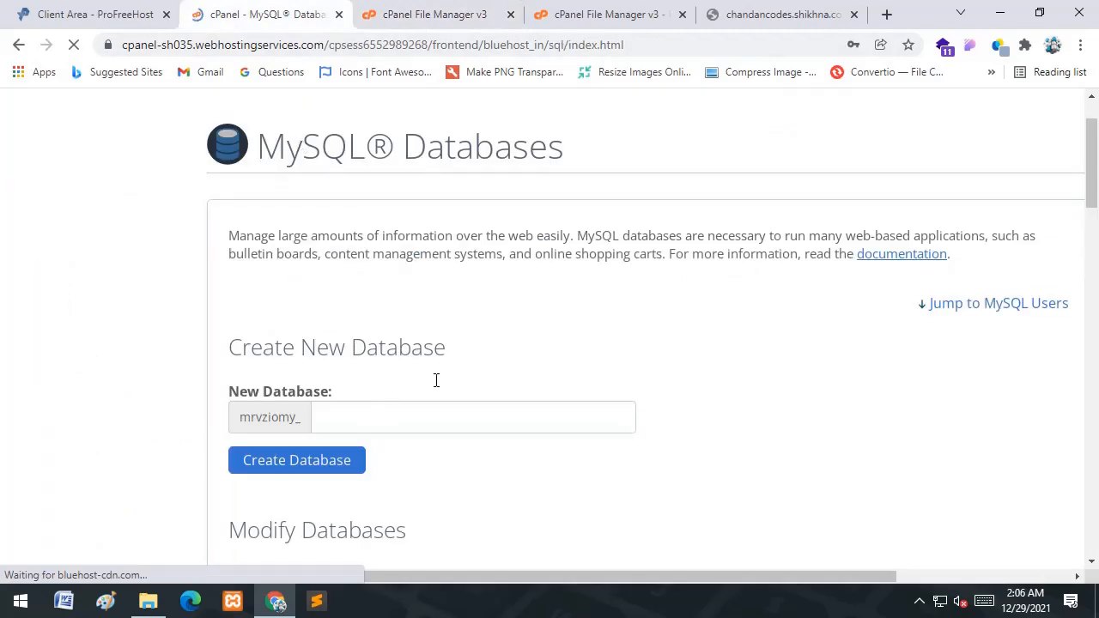
{"action": "scroll", "coordinate": [436, 380], "scroll_direction": "down", "scroll_amount": 8}
{"action": "scroll", "coordinate": [437, 381], "scroll_direction": "up", "scroll_amount": 8}
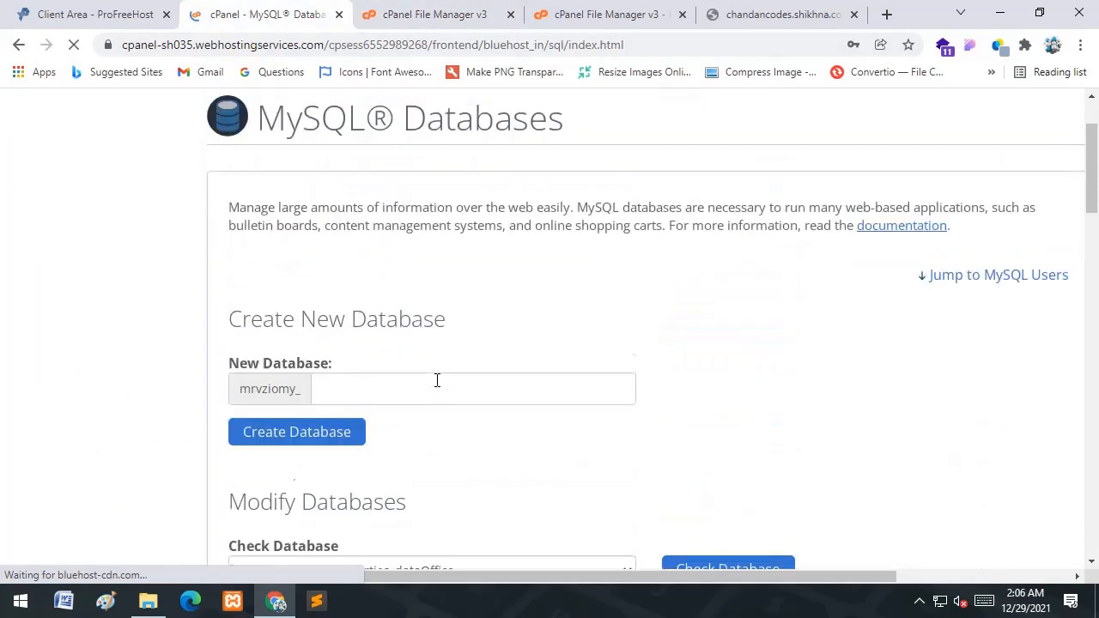
{"action": "scroll", "coordinate": [437, 380], "scroll_direction": "up", "scroll_amount": 1}
{"action": "scroll", "coordinate": [371, 340], "scroll_direction": "down", "scroll_amount": 3}
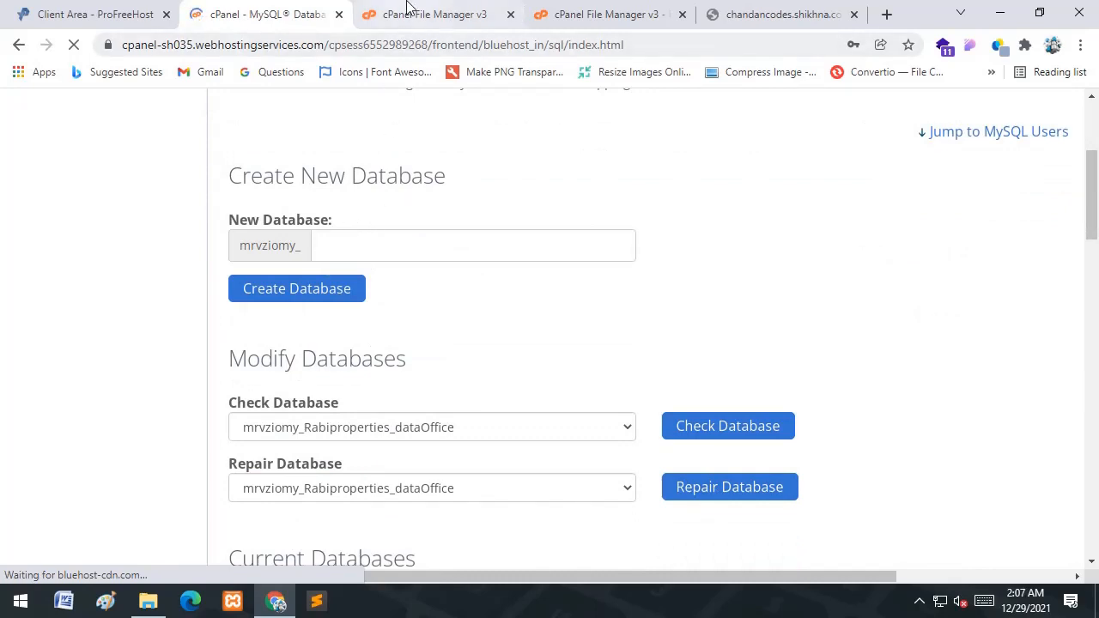
- Create the database blog_database, note its full name mrvziomy_blog_database, and go back
{"action": "left_click", "coordinate": [501, 239]}
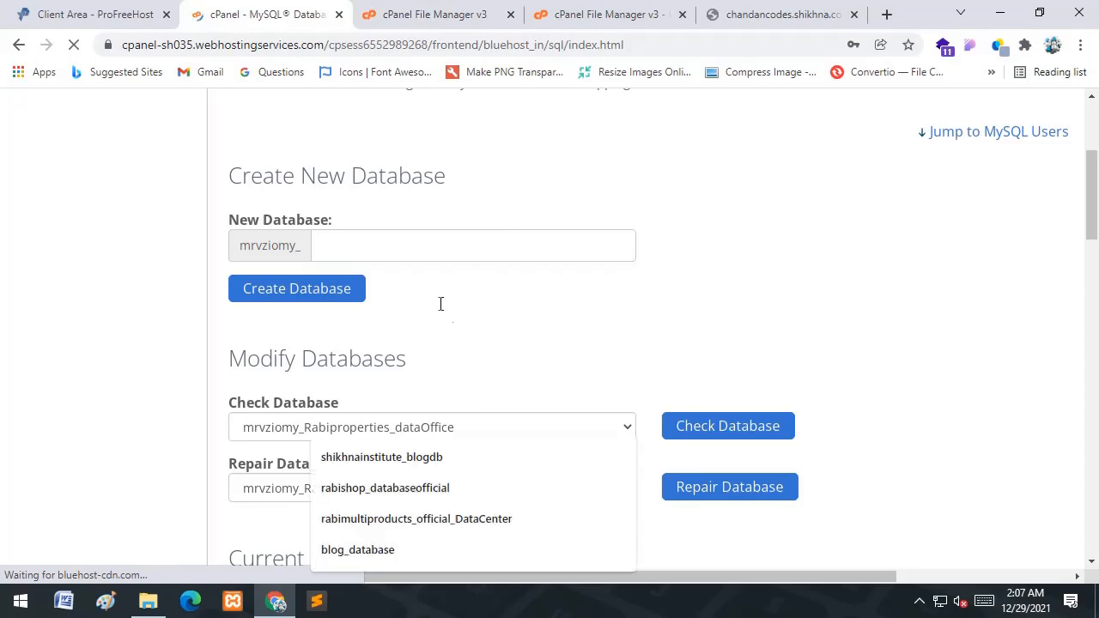
{"action": "scroll", "coordinate": [439, 298], "scroll_direction": "up", "scroll_amount": 3}
{"action": "left_click", "coordinate": [400, 297]}
{"action": "scroll", "coordinate": [448, 300], "scroll_direction": "down", "scroll_amount": 2}
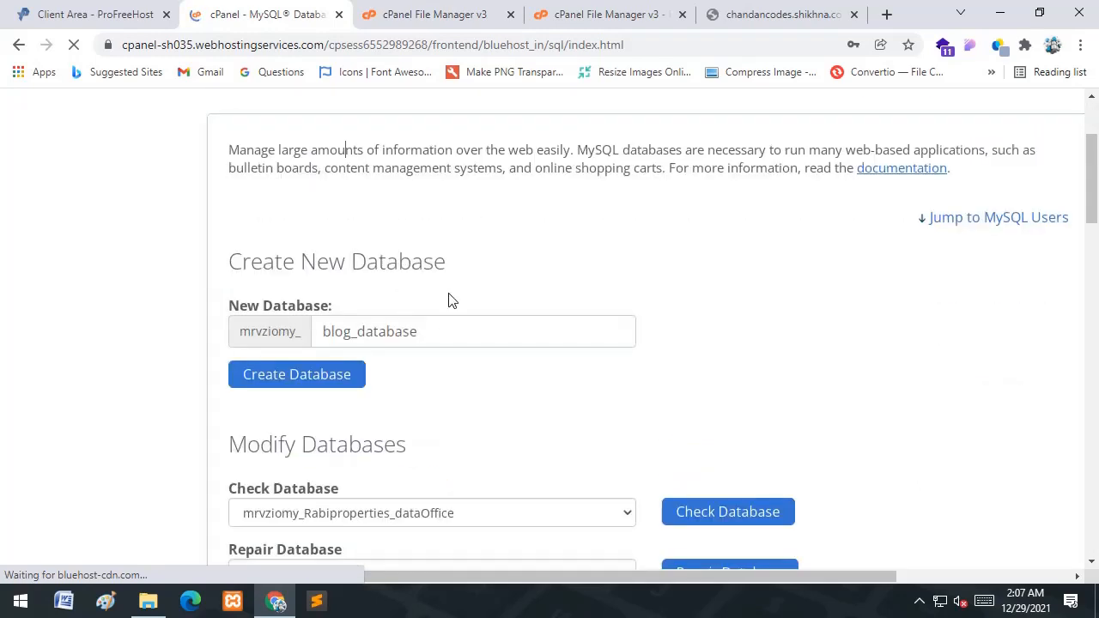
{"action": "left_click", "coordinate": [432, 335]}
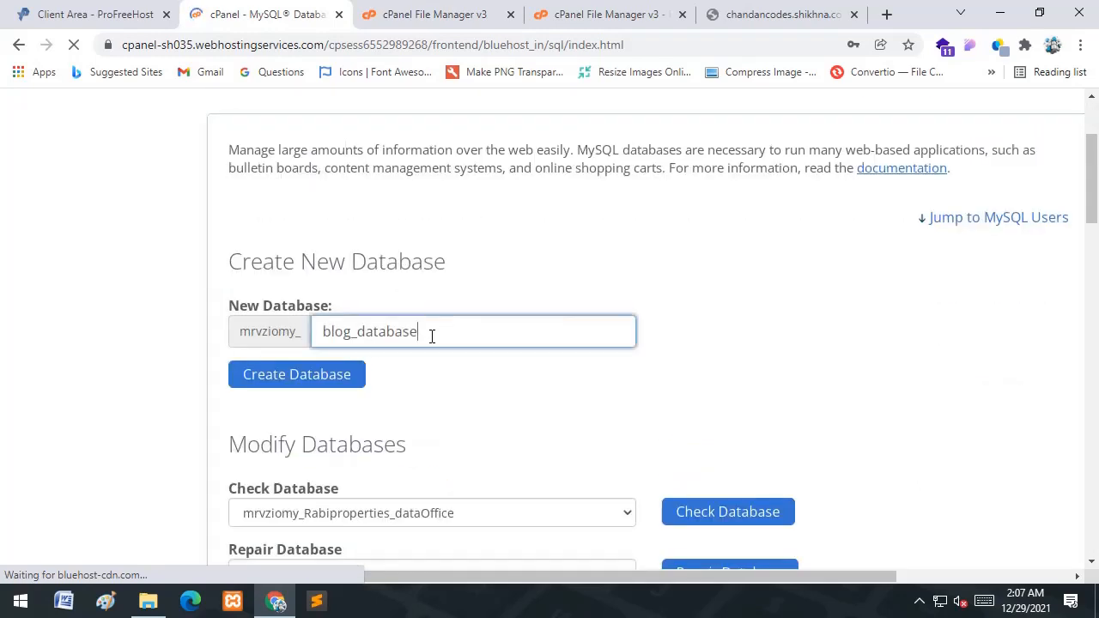
{"action": "double_click", "coordinate": [328, 342]}
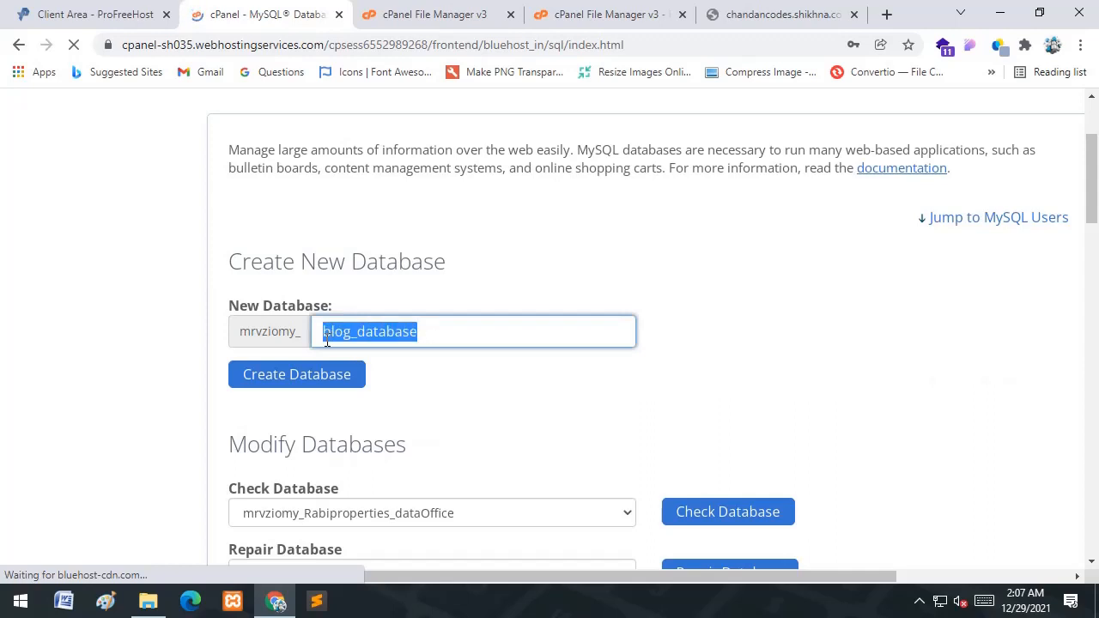
{"action": "type", "text": "blog_database"}
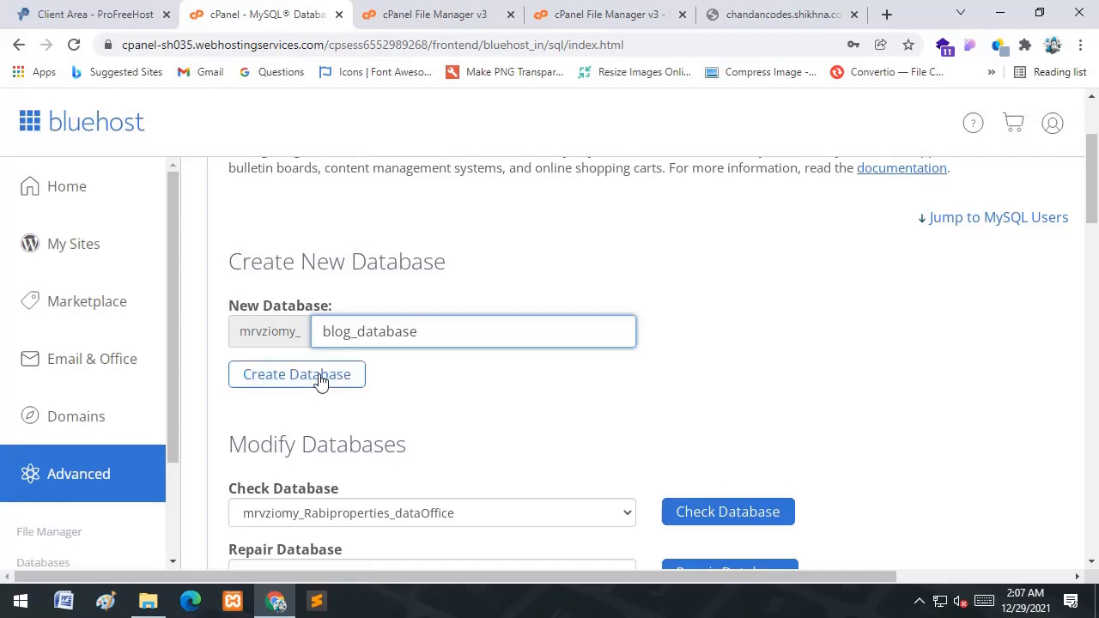
{"action": "left_click", "coordinate": [320, 381]}
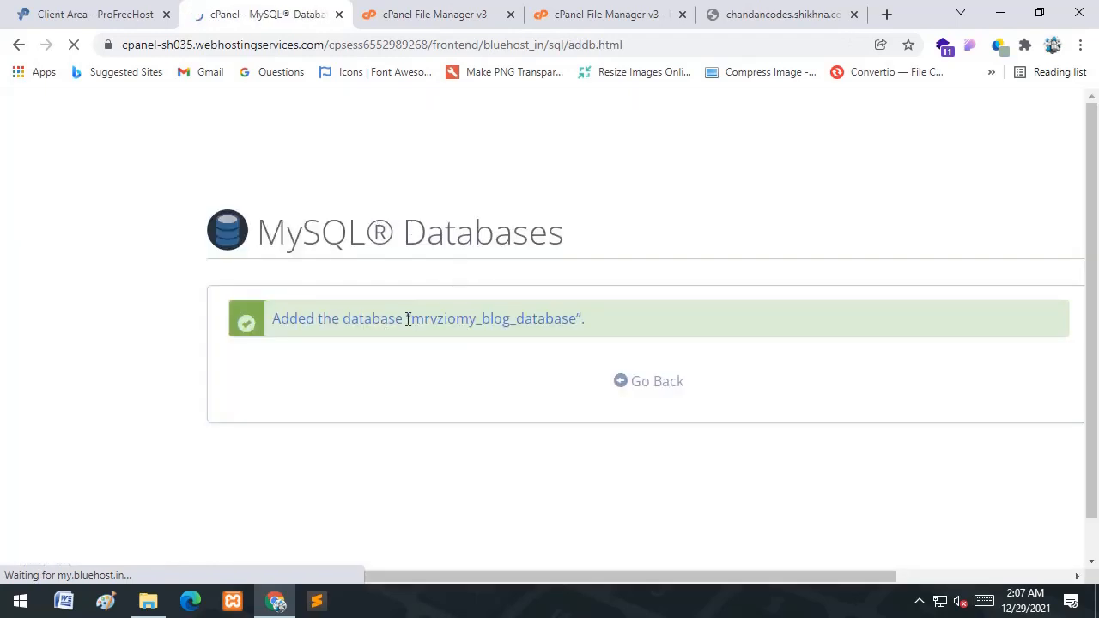
{"action": "left_click_drag", "start_coordinate": [412, 318], "coordinate": [576, 324]}
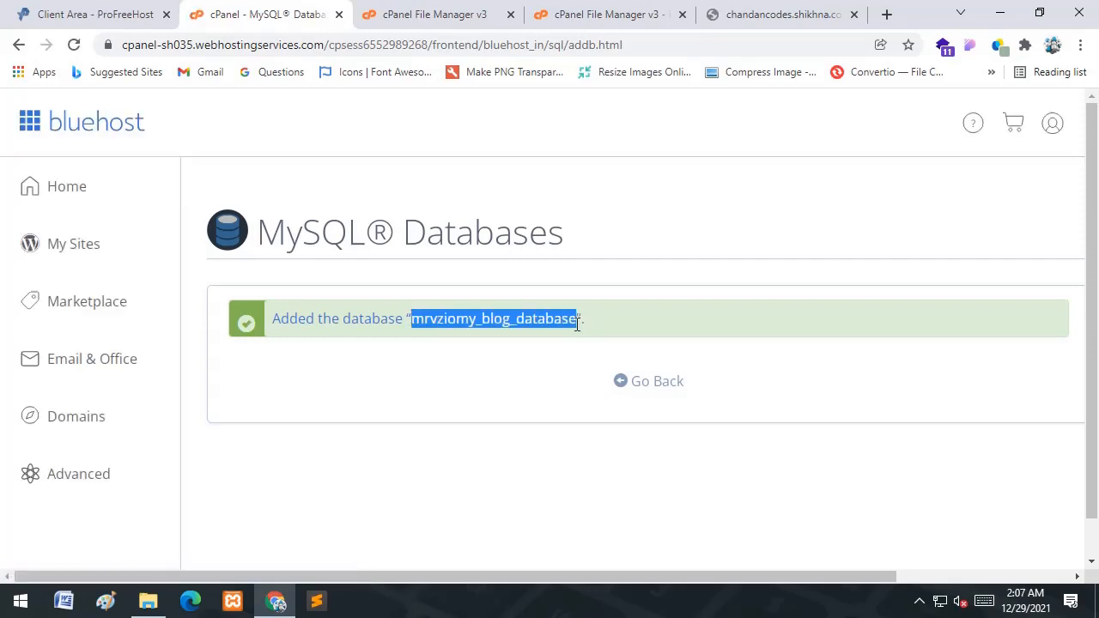
{"action": "left_click", "coordinate": [663, 382]}
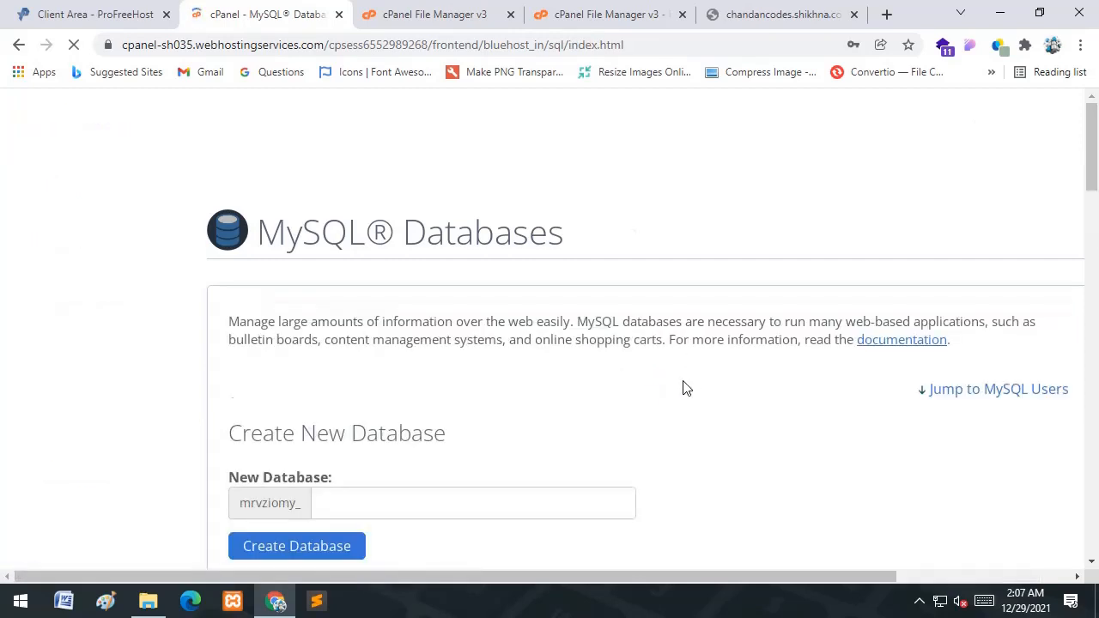
- Check the FTP password in the ProFreeHost client area
{"action": "scroll", "coordinate": [682, 391], "scroll_direction": "down", "scroll_amount": 3}
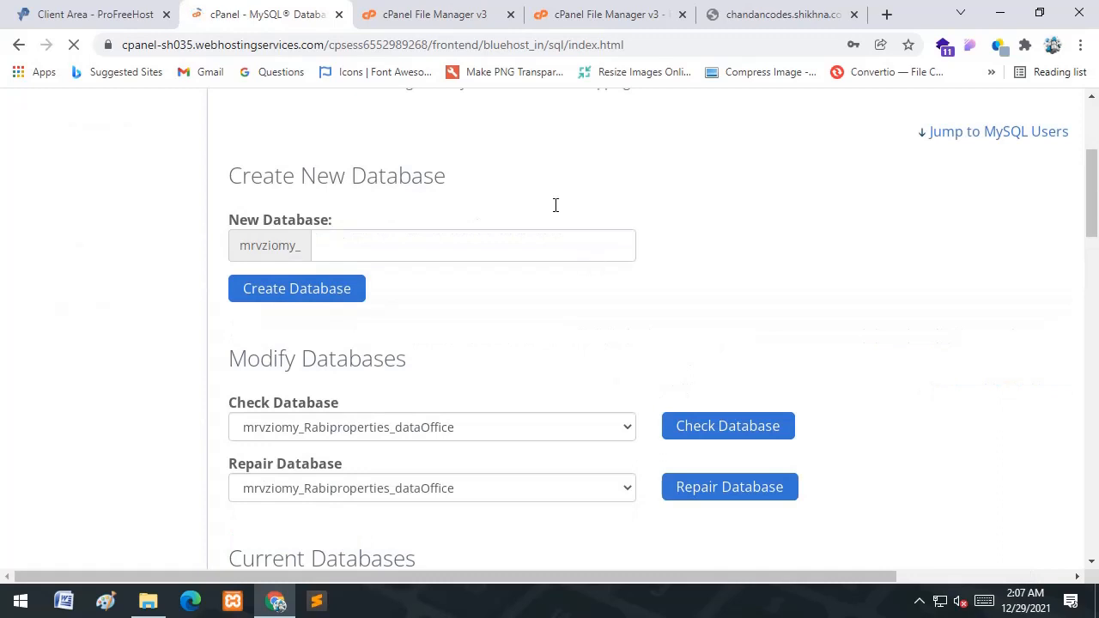
{"action": "left_click", "coordinate": [94, 13]}
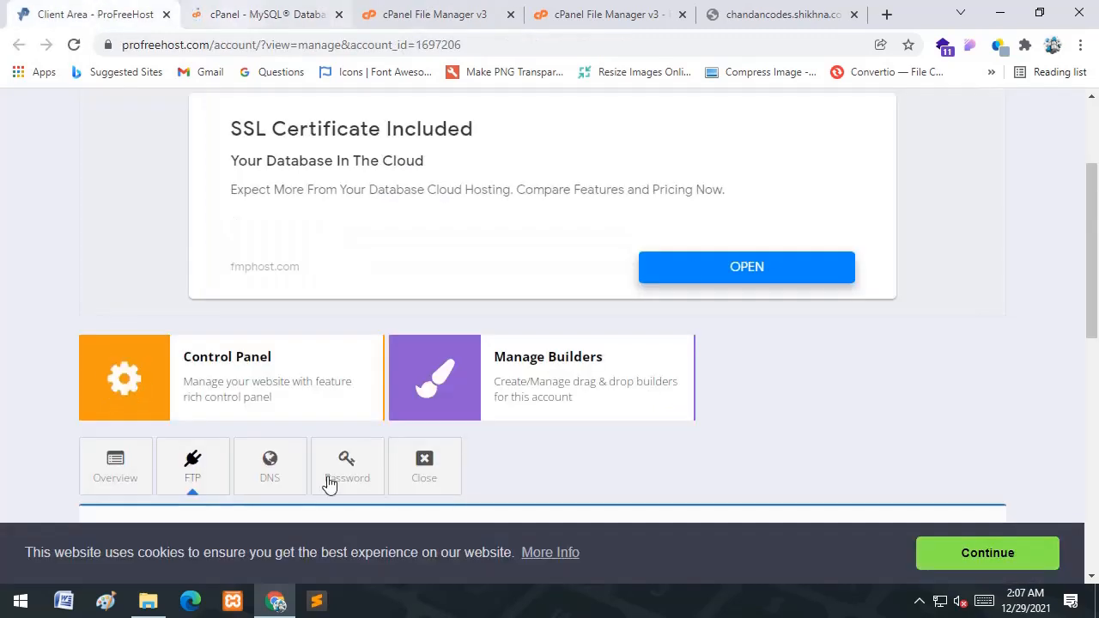
{"action": "scroll", "coordinate": [535, 300], "scroll_direction": "down", "scroll_amount": 4}
{"action": "left_click", "coordinate": [535, 299]}
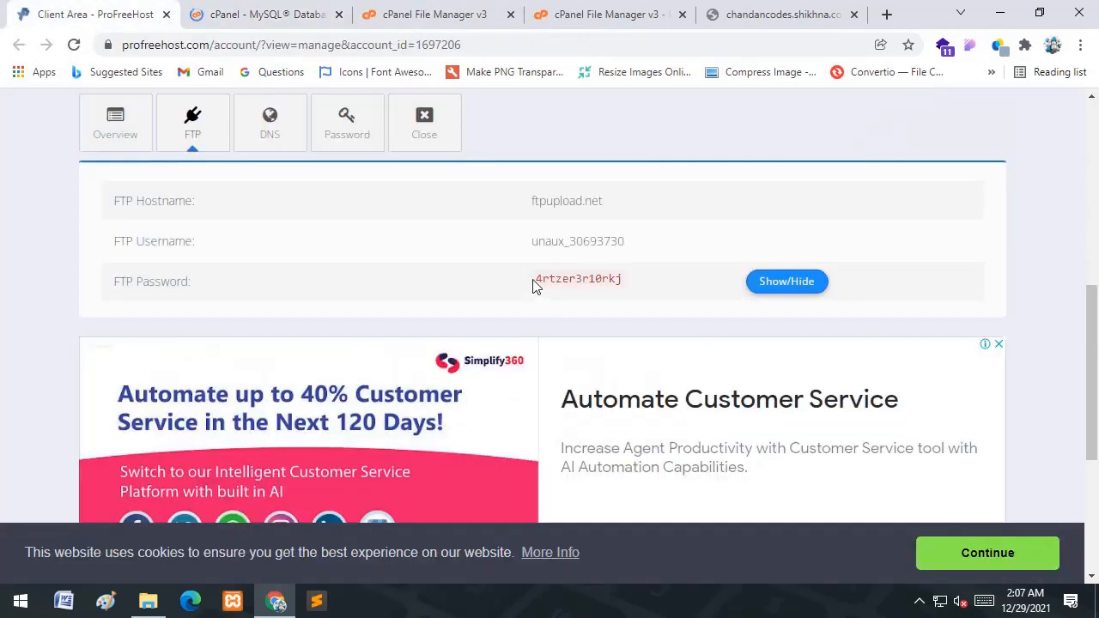
{"action": "left_click_drag", "start_coordinate": [533, 277], "coordinate": [621, 279]}
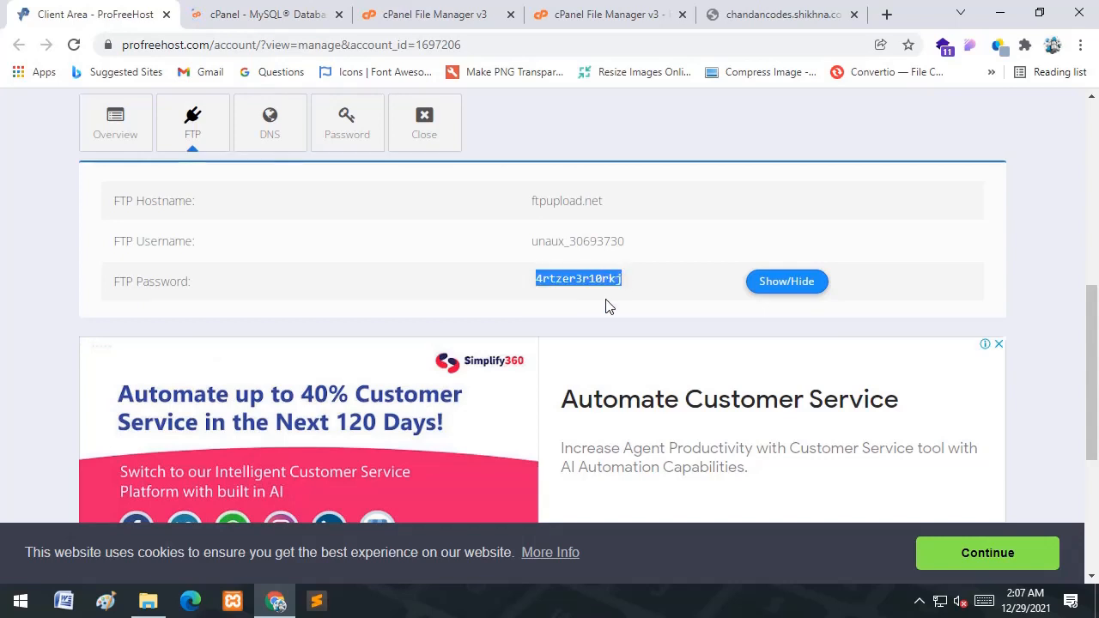
{"action": "left_click", "coordinate": [494, 124]}
- Back in cPanel, scroll to Current Databases to confirm blog_database is listed
{"action": "left_click", "coordinate": [269, 10]}
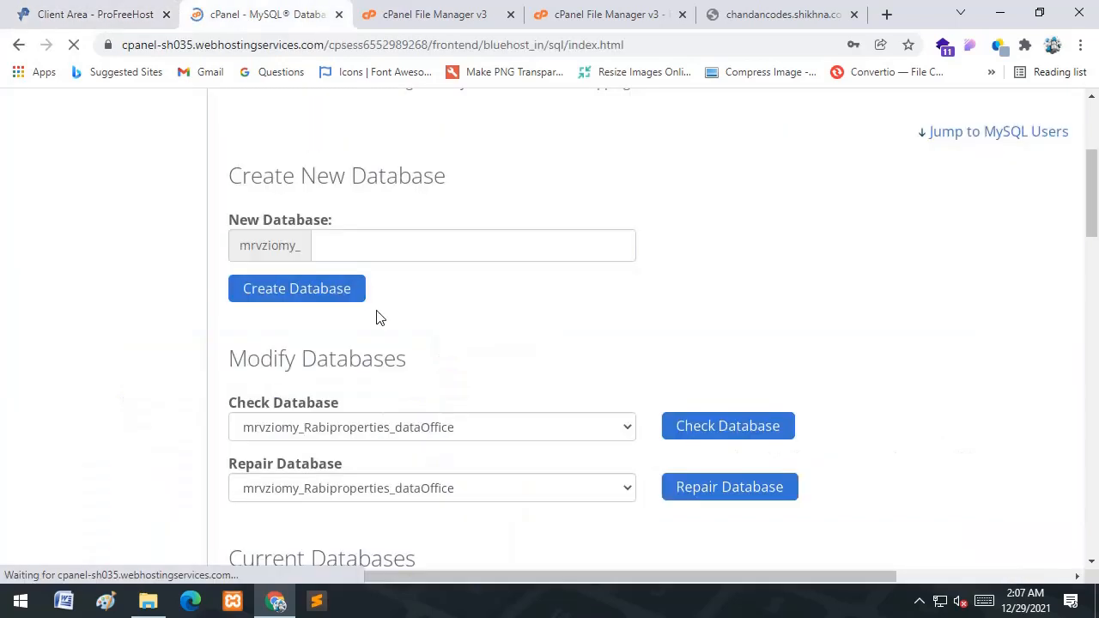
{"action": "scroll", "coordinate": [370, 269], "scroll_direction": "down", "scroll_amount": 3}
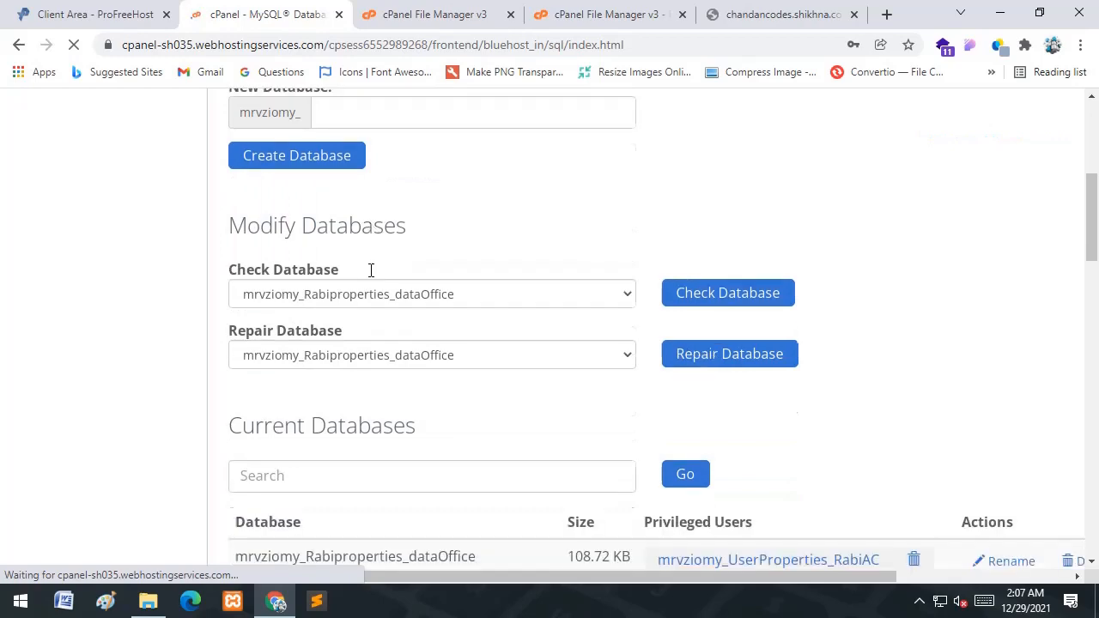
{"action": "scroll", "coordinate": [370, 269], "scroll_direction": "up", "scroll_amount": 2}
{"action": "scroll", "coordinate": [370, 276], "scroll_direction": "down", "scroll_amount": 3}
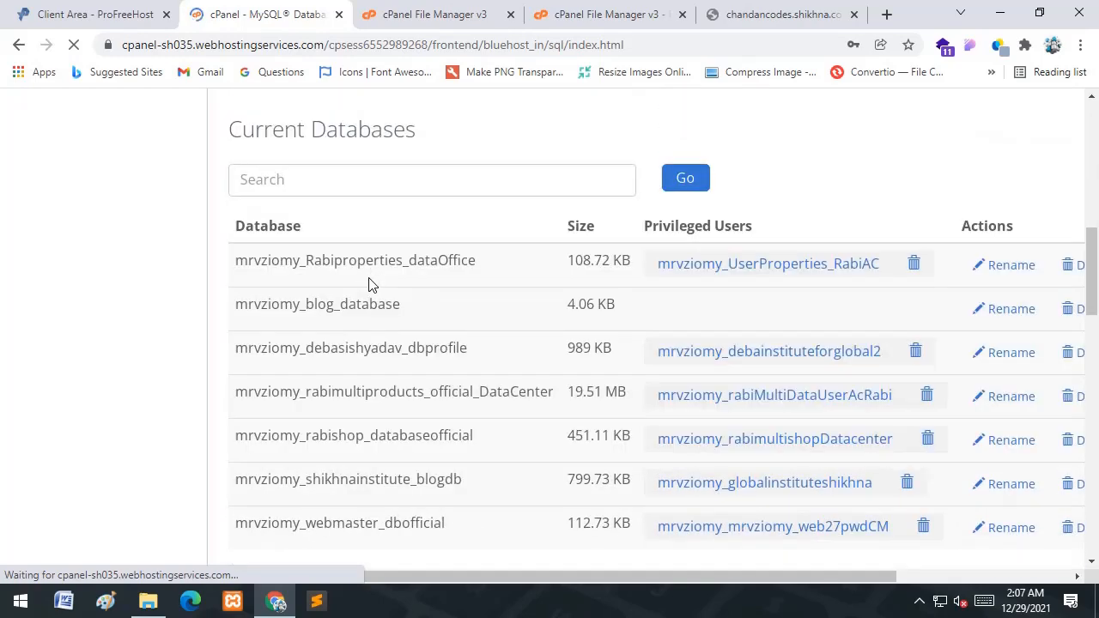
{"action": "scroll", "coordinate": [367, 277], "scroll_direction": "down", "scroll_amount": 1}
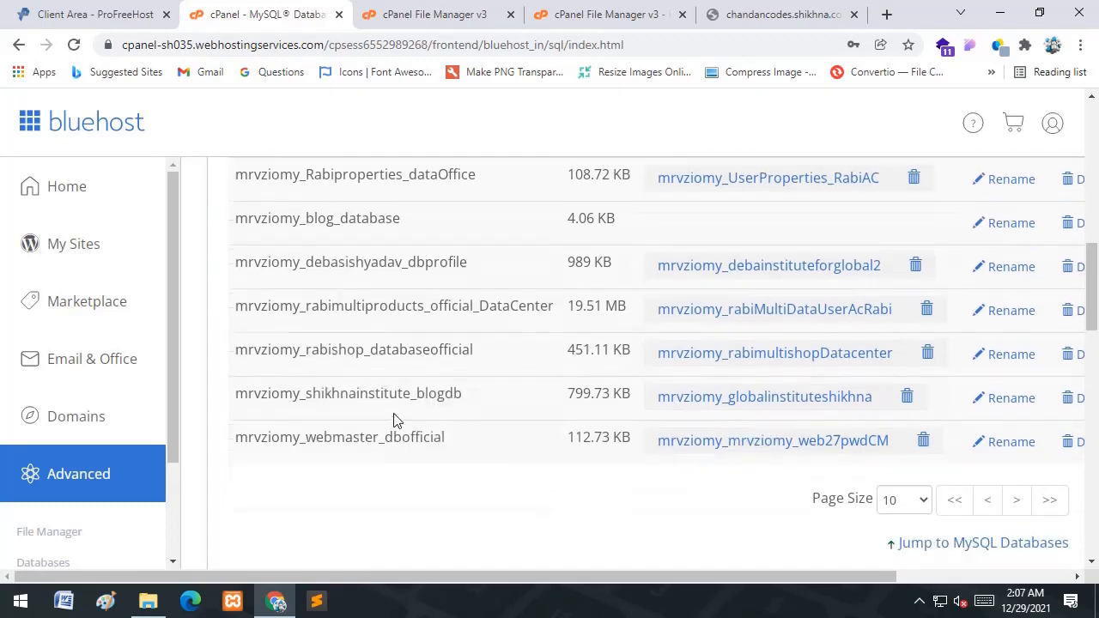
{"action": "scroll", "coordinate": [392, 420], "scroll_direction": "down", "scroll_amount": 4}
- Enter blog as the new MySQL username under Add New User
{"action": "left_click", "coordinate": [365, 360]}
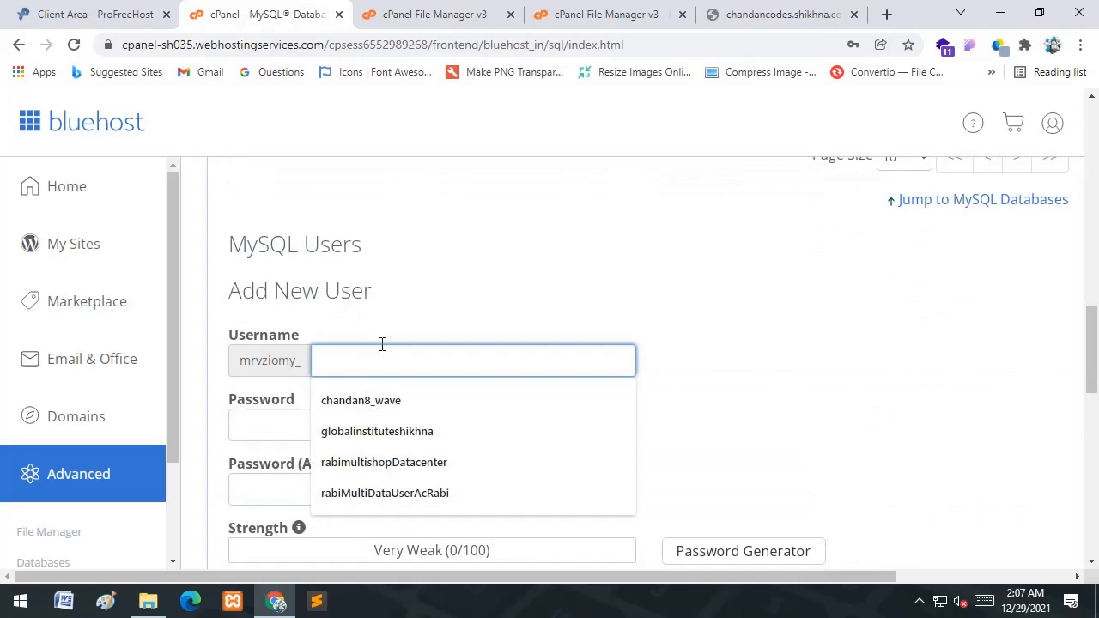
{"action": "left_click", "coordinate": [430, 283]}
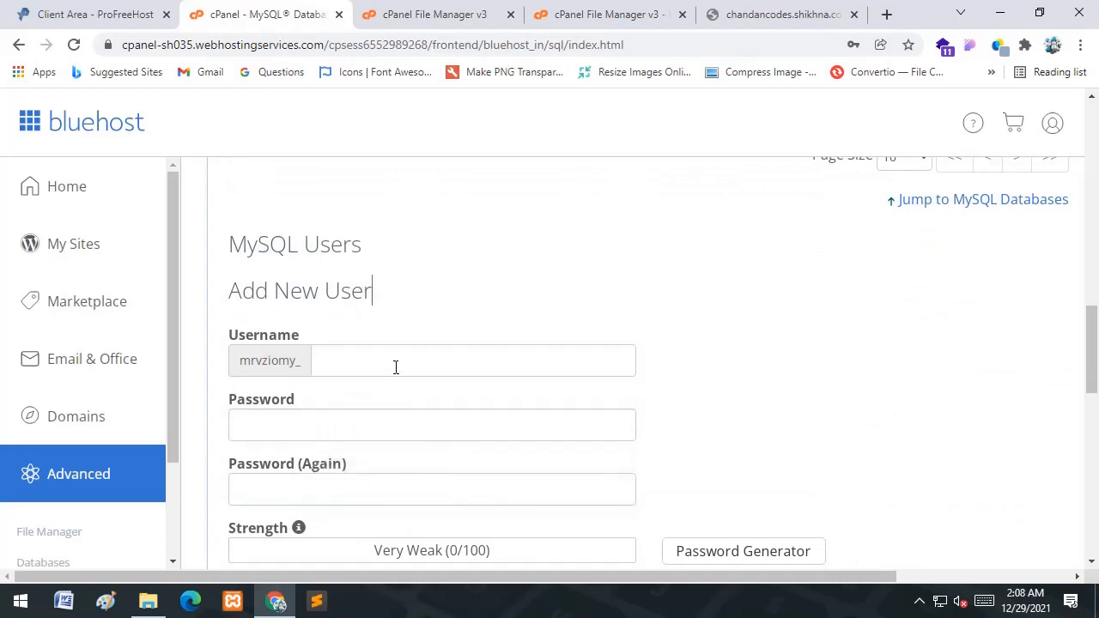
{"action": "left_click", "coordinate": [394, 361]}
{"action": "type", "text": "blog"}
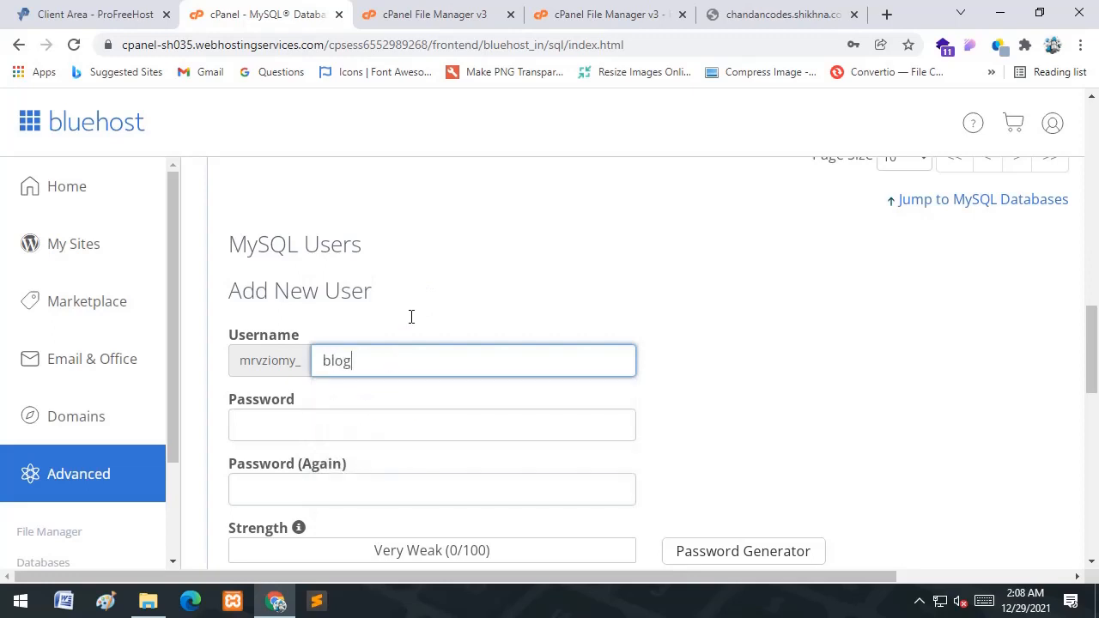
{"action": "scroll", "coordinate": [412, 317], "scroll_direction": "down", "scroll_amount": 2}
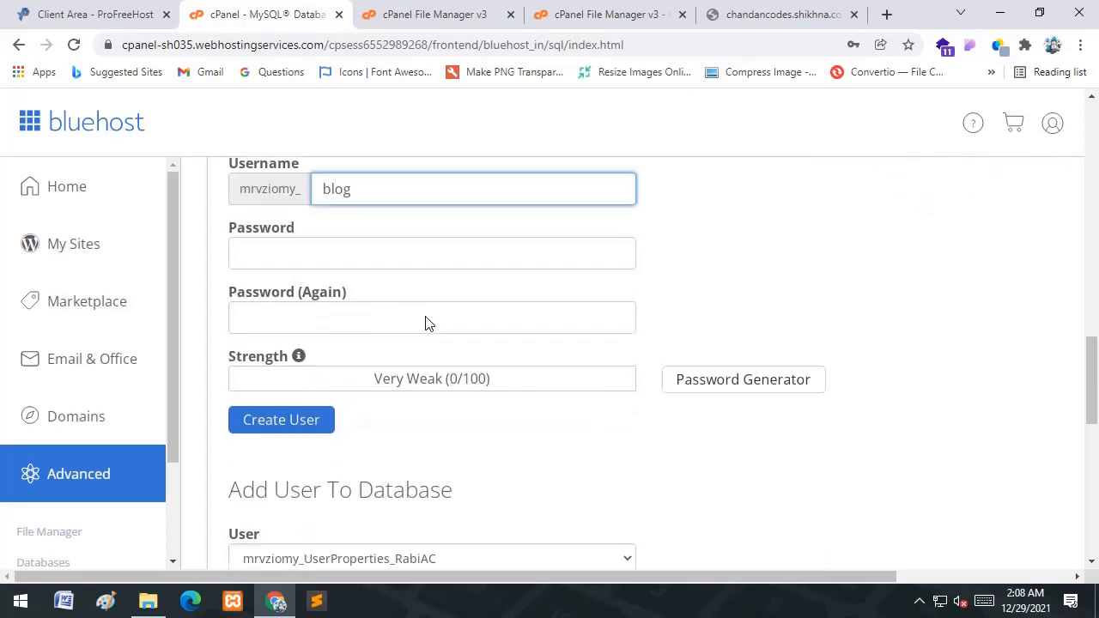
- Enter and confirm the user's password, then create the MySQL user
{"action": "left_click", "coordinate": [339, 253]}
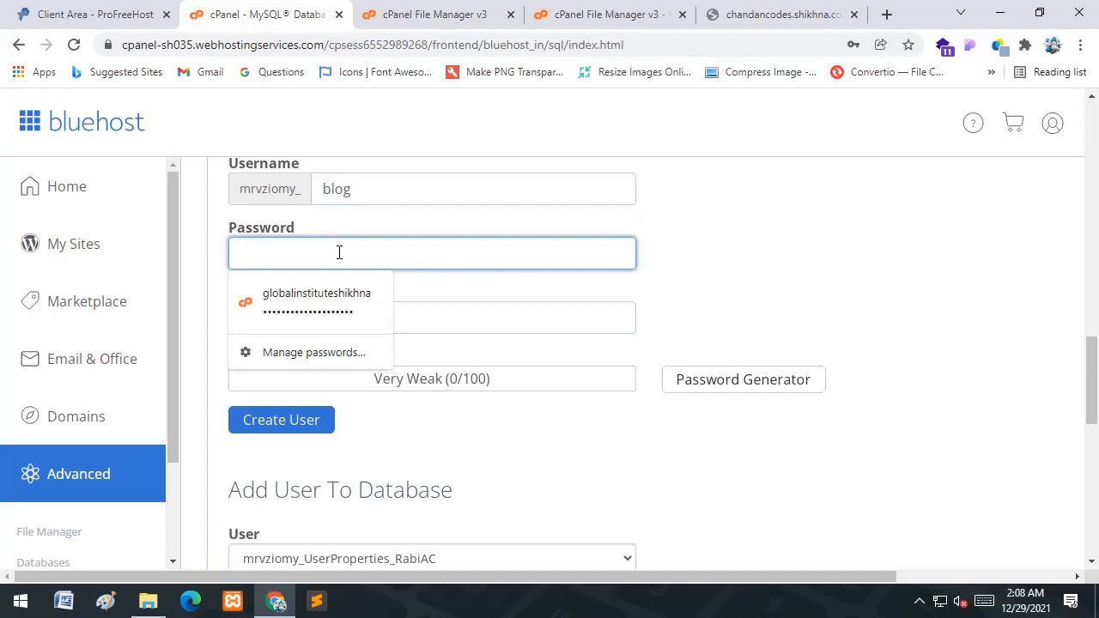
{"action": "type", "text": "bl"}
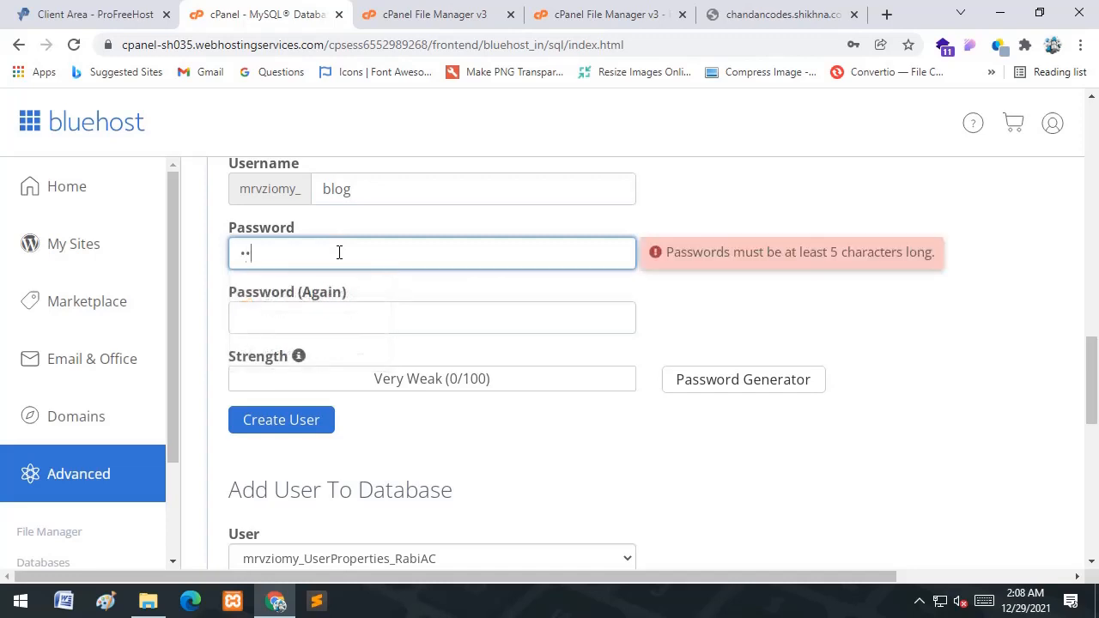
{"action": "type", "text": "og1"}
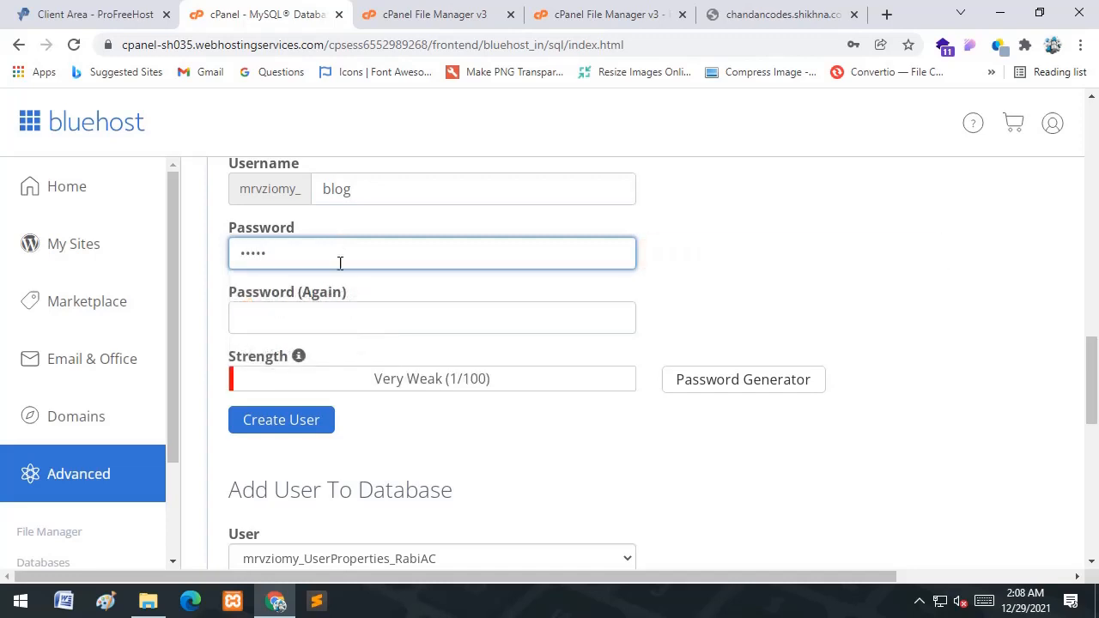
{"action": "left_click", "coordinate": [331, 315]}
{"action": "type", "text": "b"}
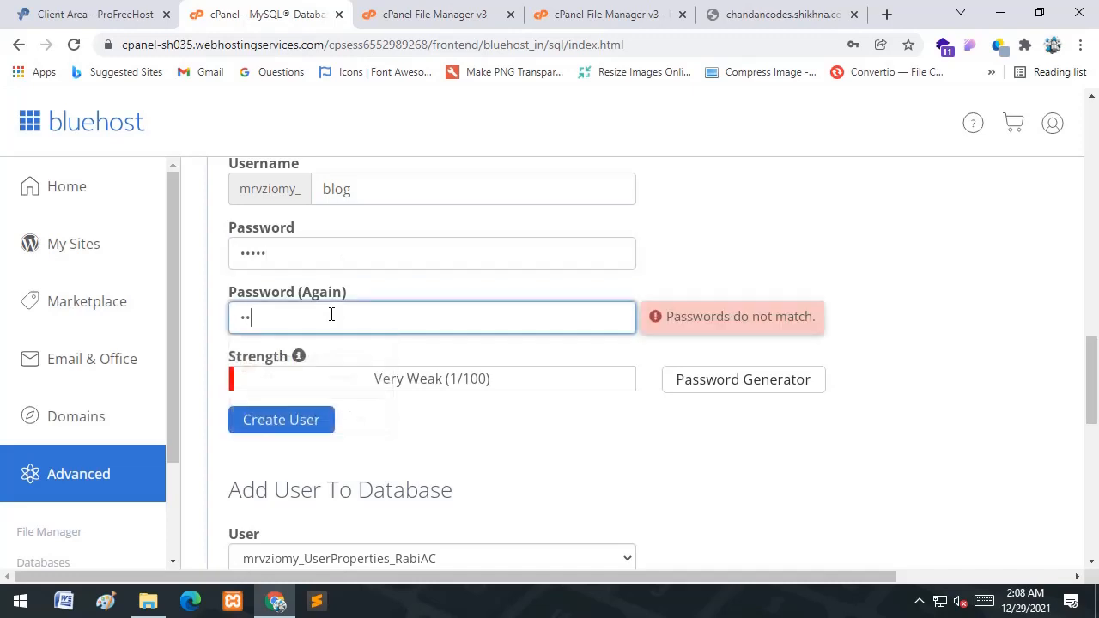
{"action": "type", "text": "log1"}
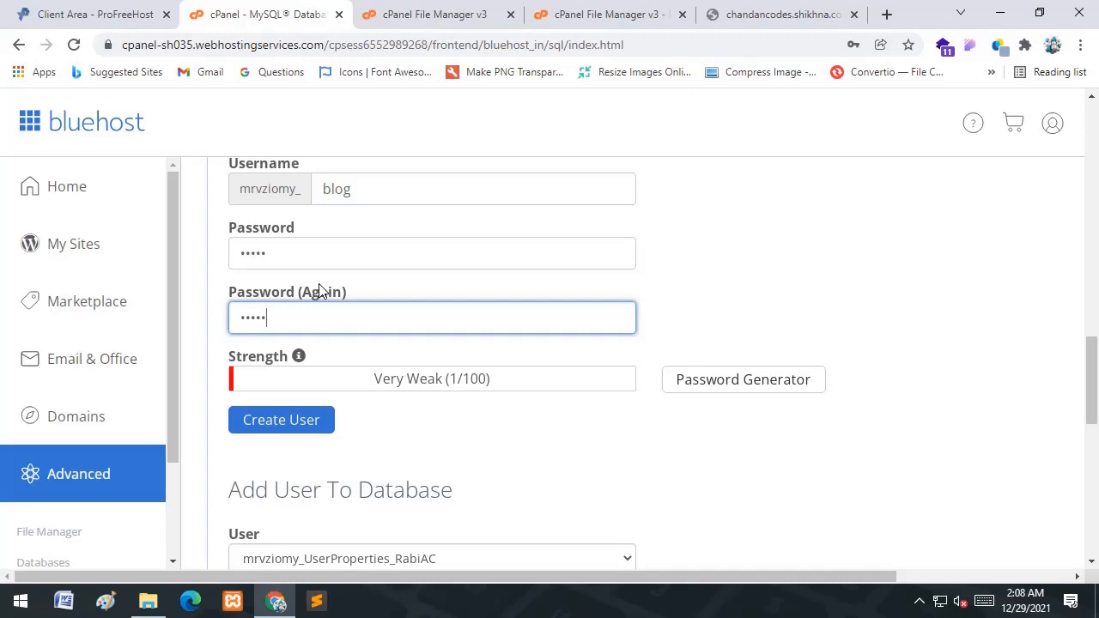
{"action": "left_click", "coordinate": [316, 421]}
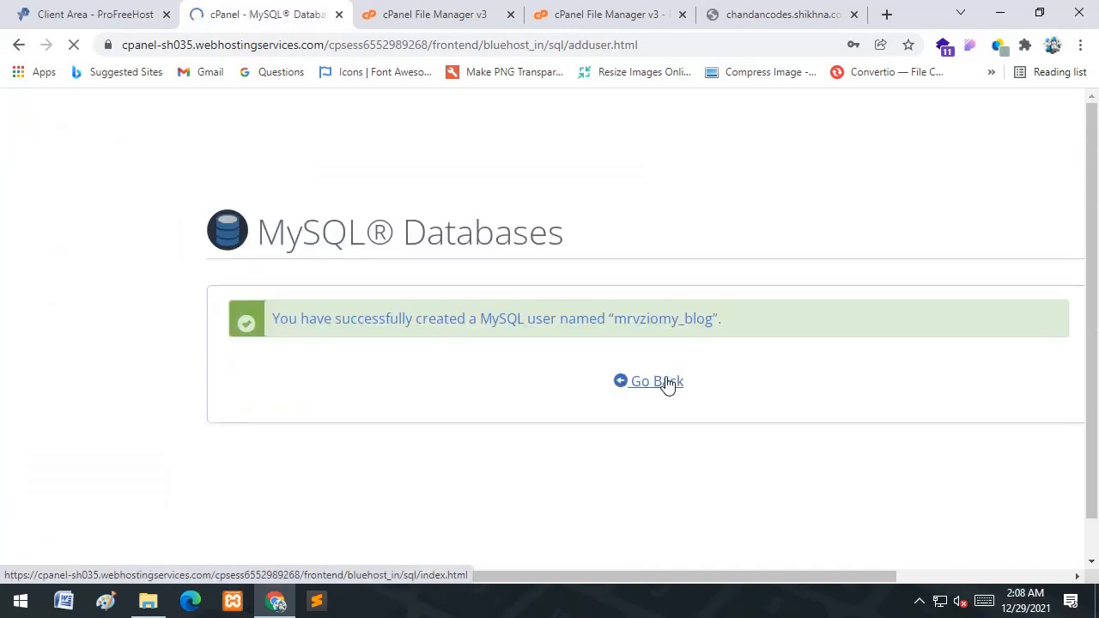
{"action": "left_click", "coordinate": [657, 383]}
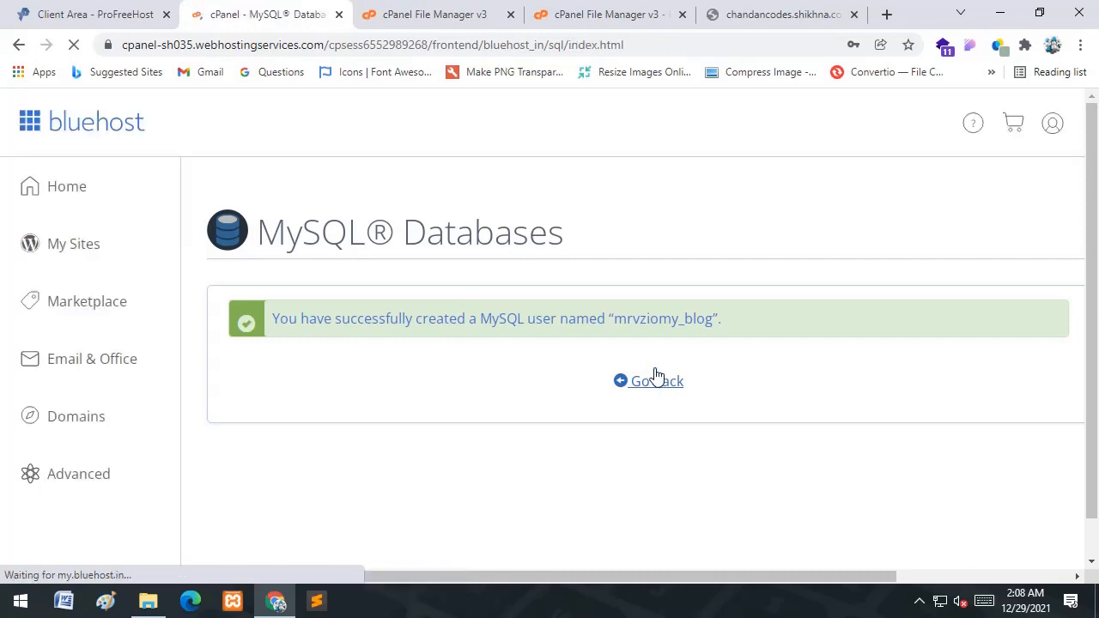
{"action": "left_click", "coordinate": [590, 13]}
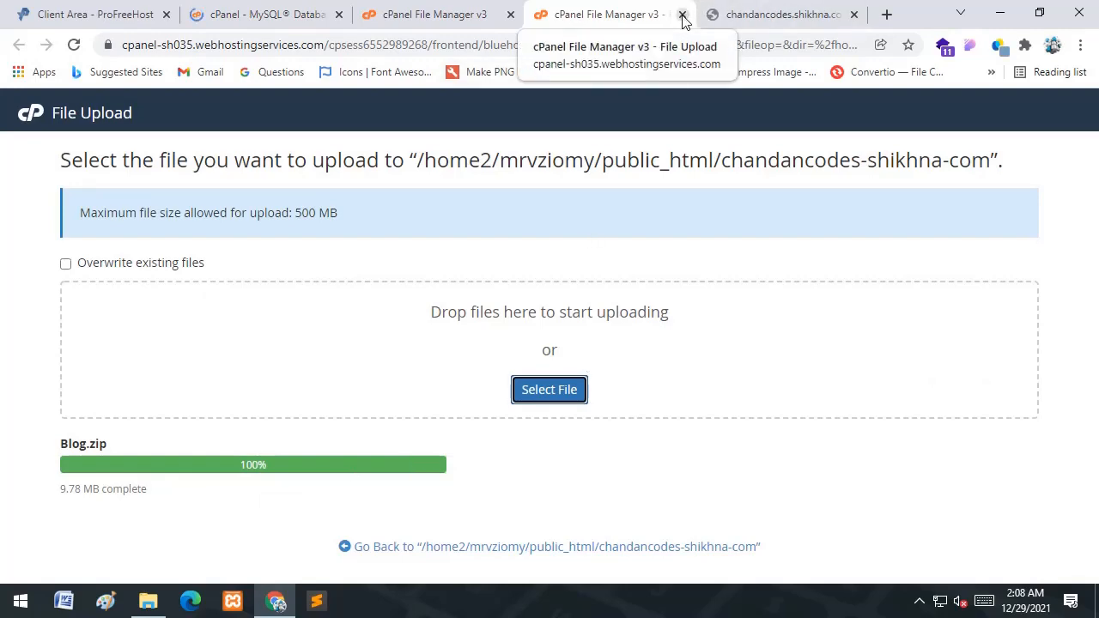
- Close the finished Blog.zip upload tab and go back to the File Manager listing
{"action": "left_click", "coordinate": [429, 13]}
{"action": "left_click", "coordinate": [640, 24]}
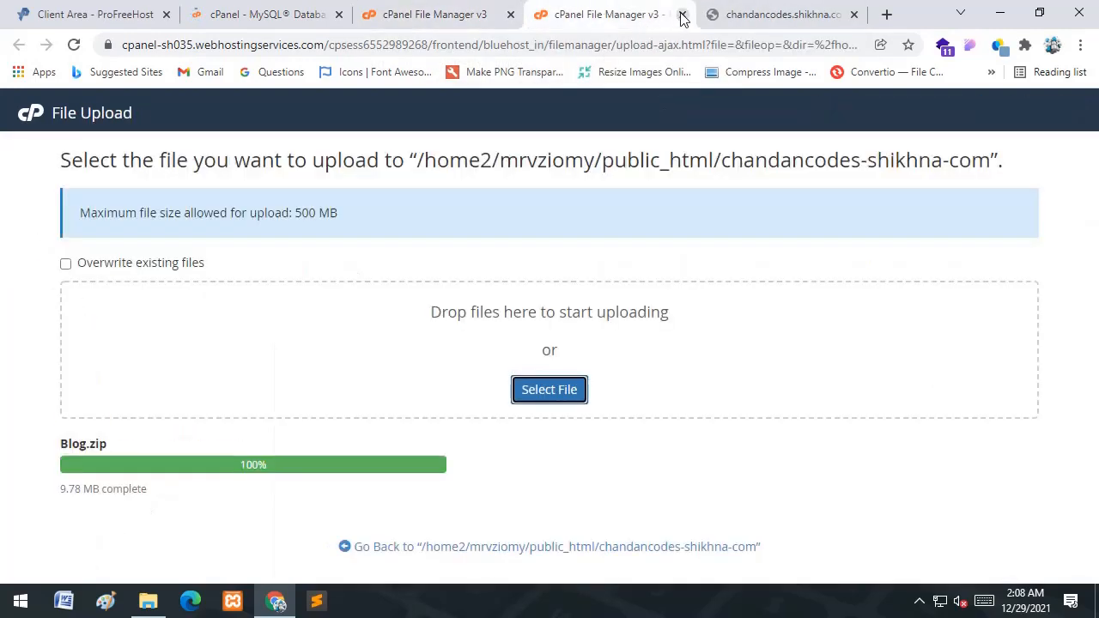
{"action": "left_click", "coordinate": [681, 14]}
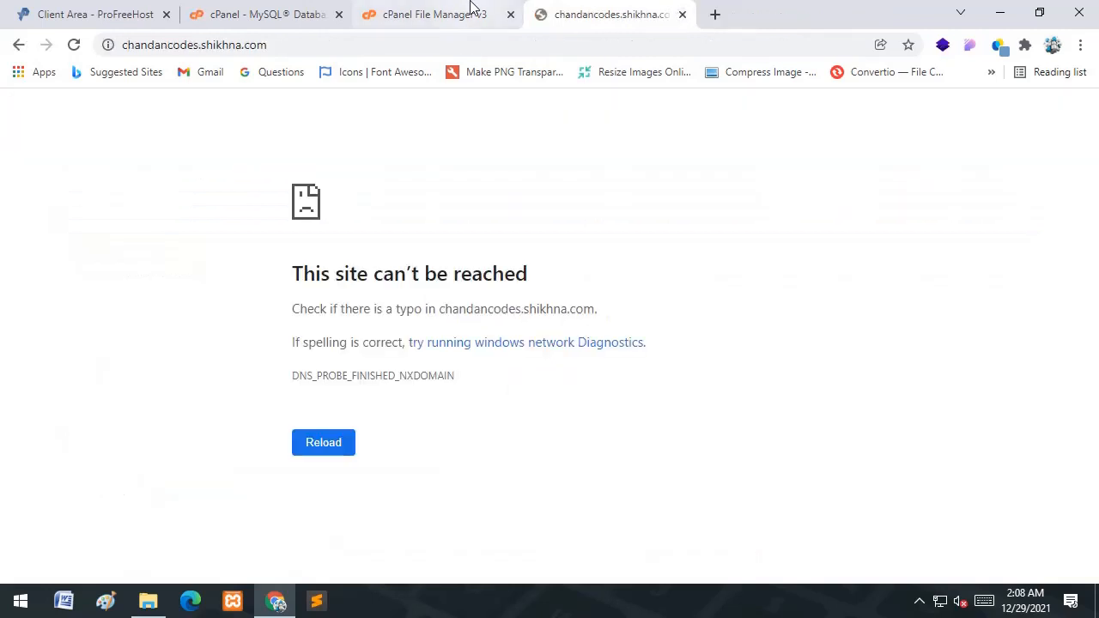
{"action": "left_click", "coordinate": [474, 13]}
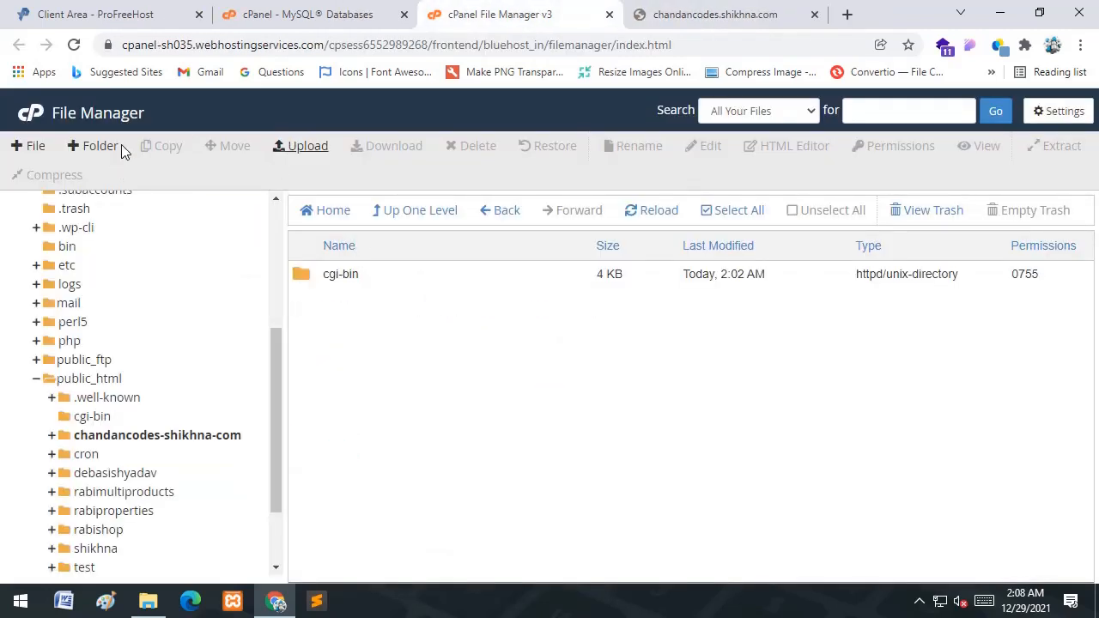
- Extract Blog.zip into the chandancodes-shikhna-com subdomain folder
{"action": "left_click", "coordinate": [667, 212]}
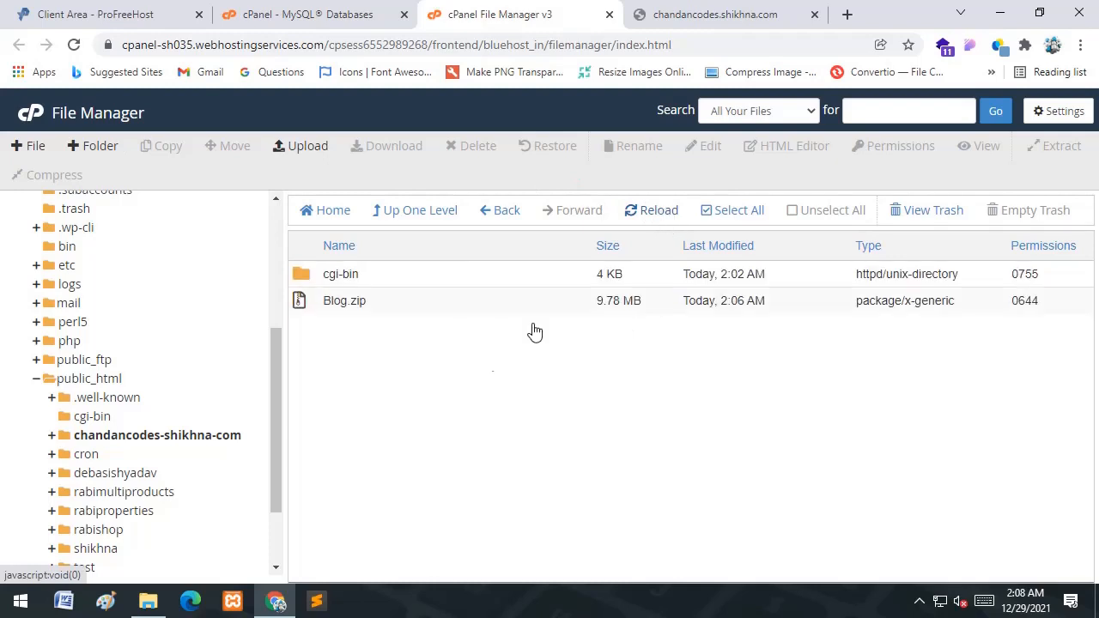
{"action": "left_click", "coordinate": [364, 275]}
{"action": "left_click", "coordinate": [382, 302]}
{"action": "right_click", "coordinate": [380, 299]}
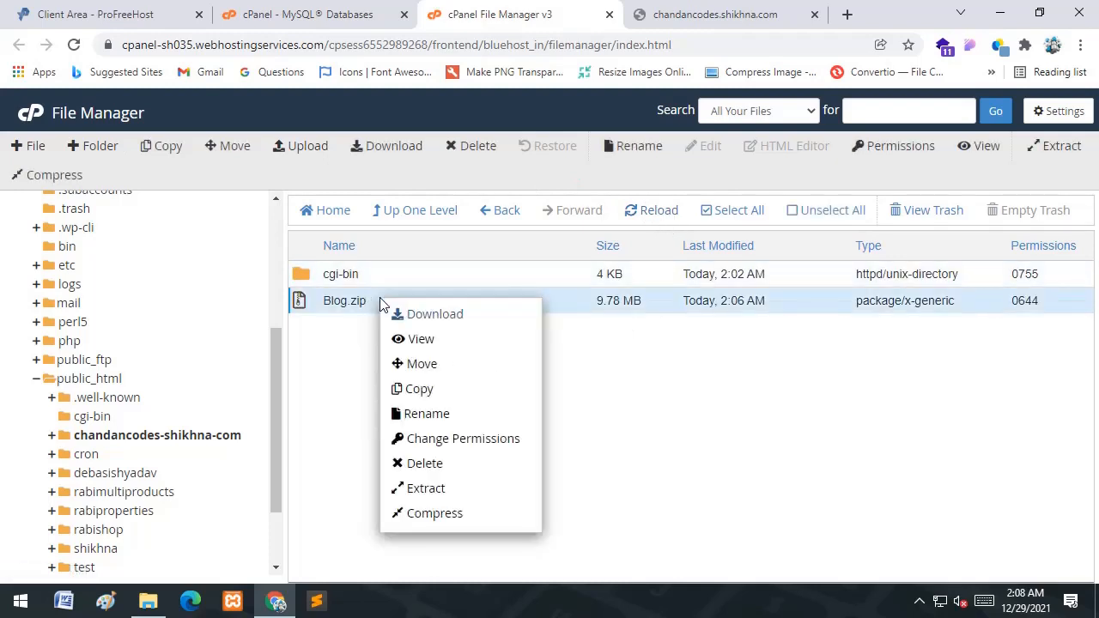
{"action": "left_click", "coordinate": [447, 496]}
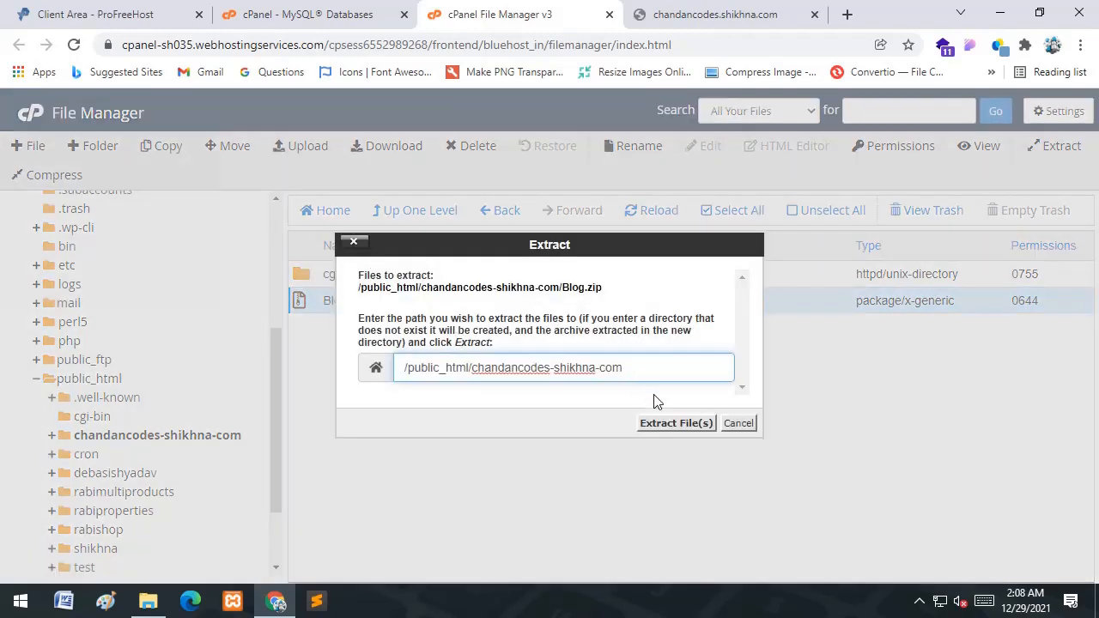
{"action": "left_click", "coordinate": [676, 424]}
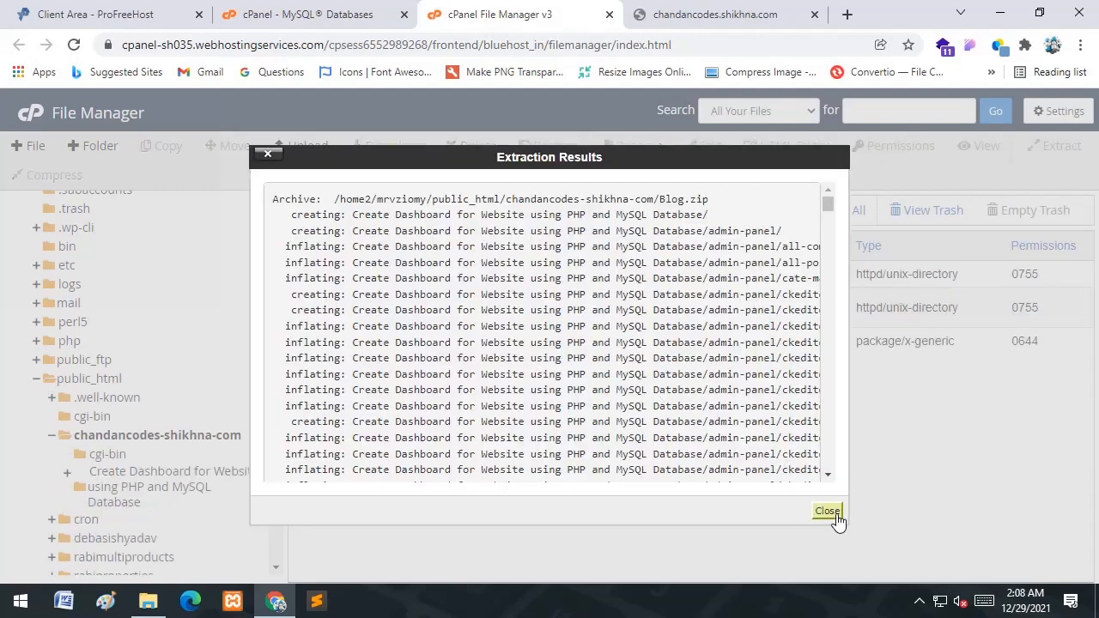
{"action": "left_click", "coordinate": [829, 512]}
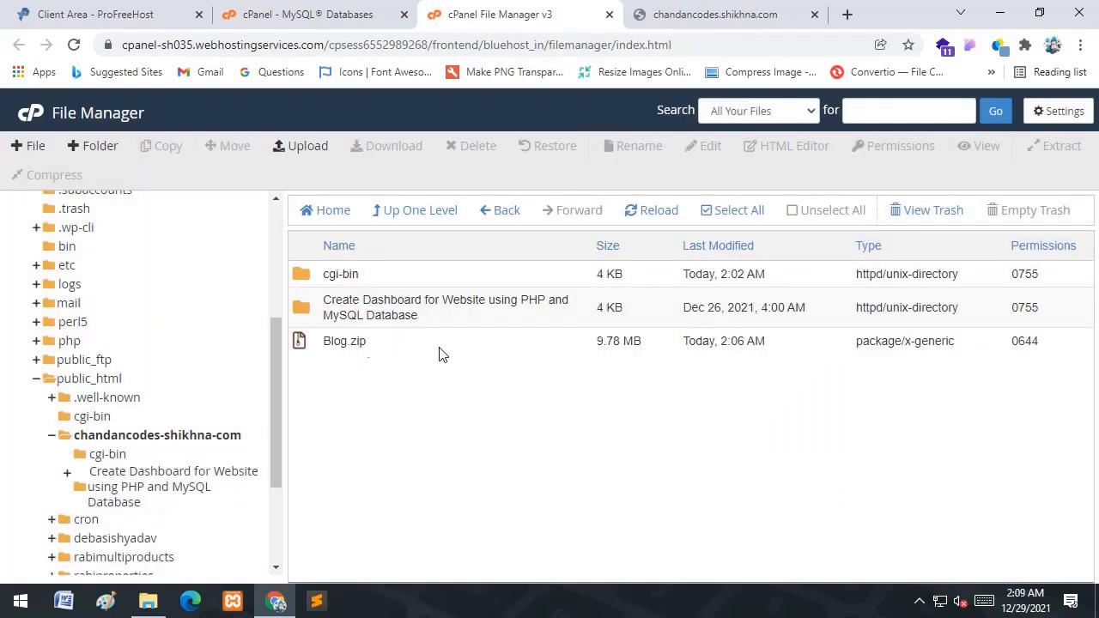
- Permanently delete Blog.zip, skipping the trash, and open the extracted project folder
{"action": "left_click", "coordinate": [366, 343]}
{"action": "right_click", "coordinate": [368, 343]}
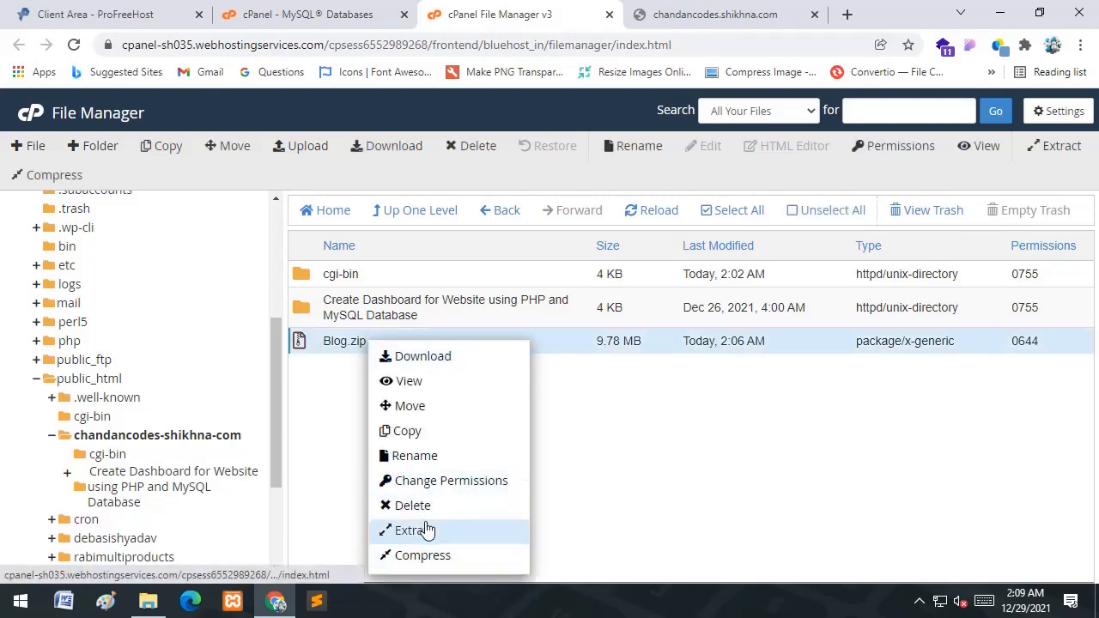
{"action": "left_click", "coordinate": [422, 507]}
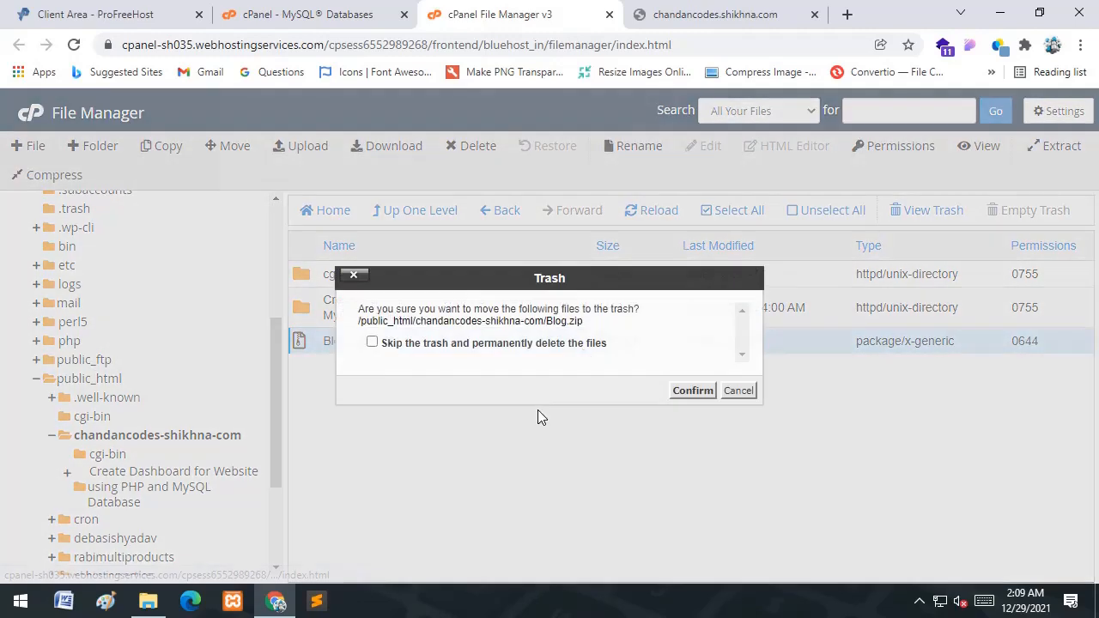
{"action": "left_click", "coordinate": [584, 344]}
{"action": "left_click", "coordinate": [708, 391]}
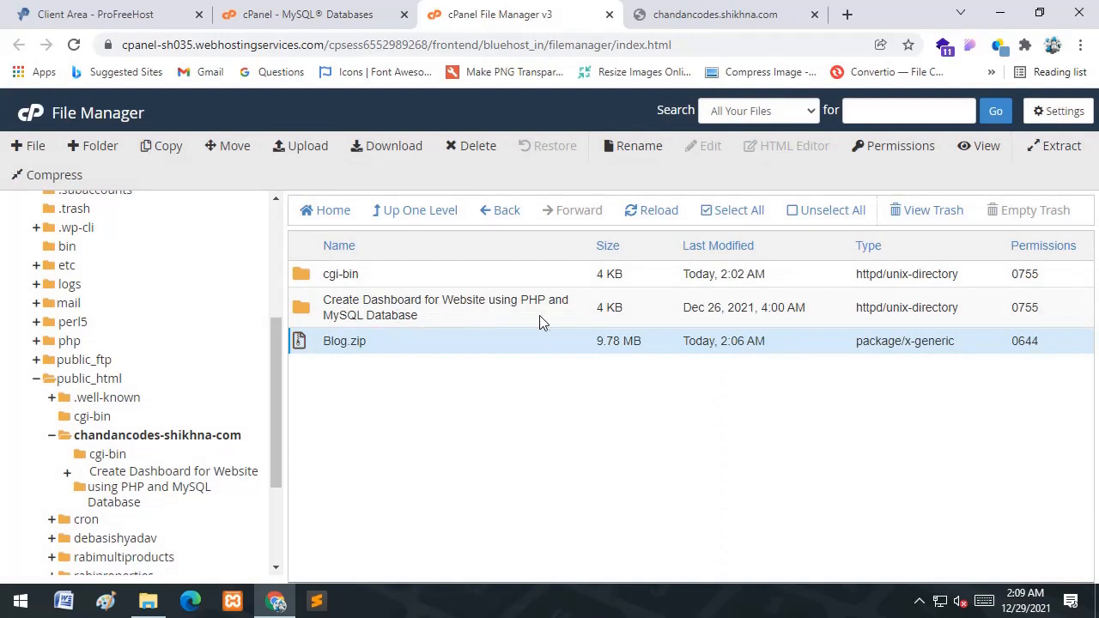
{"action": "left_click", "coordinate": [502, 320]}
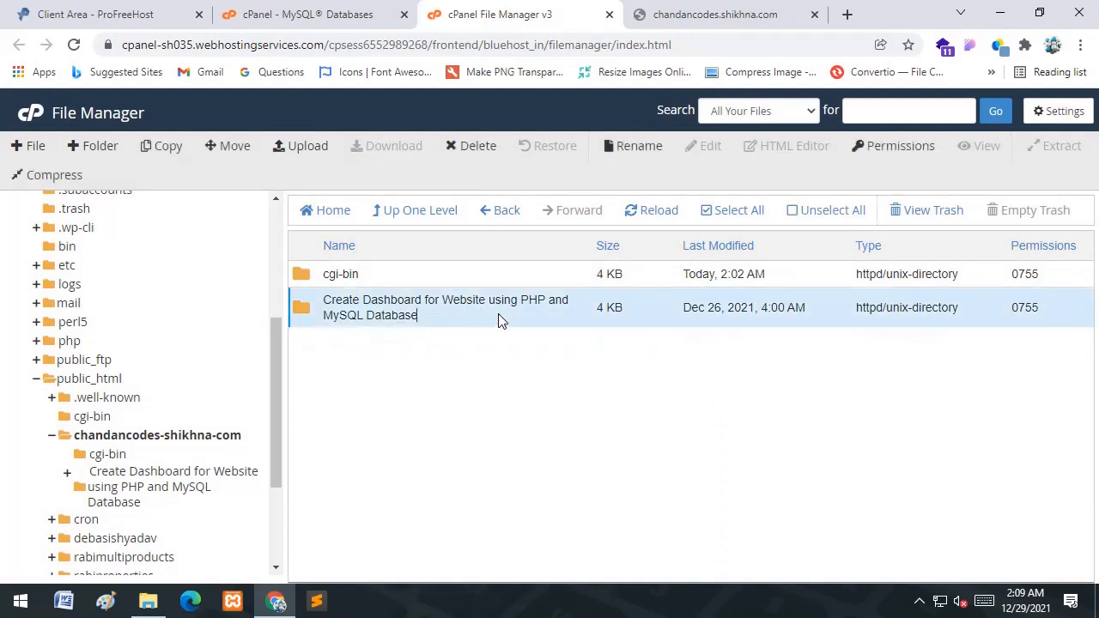
{"action": "double_click", "coordinate": [502, 321]}
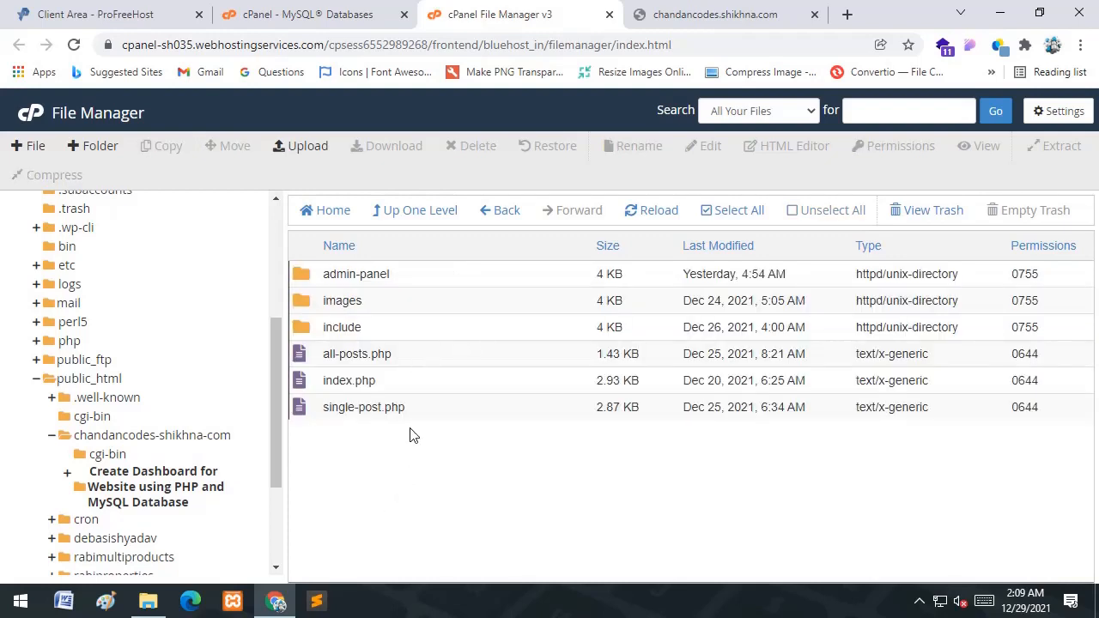
- Move all six blog files and folders into /public_html/chandancodes-shikhna-com/
{"action": "left_click_drag", "start_coordinate": [318, 264], "coordinate": [375, 314]}
{"action": "left_click", "coordinate": [424, 349]}
{"action": "left_click", "coordinate": [744, 212]}
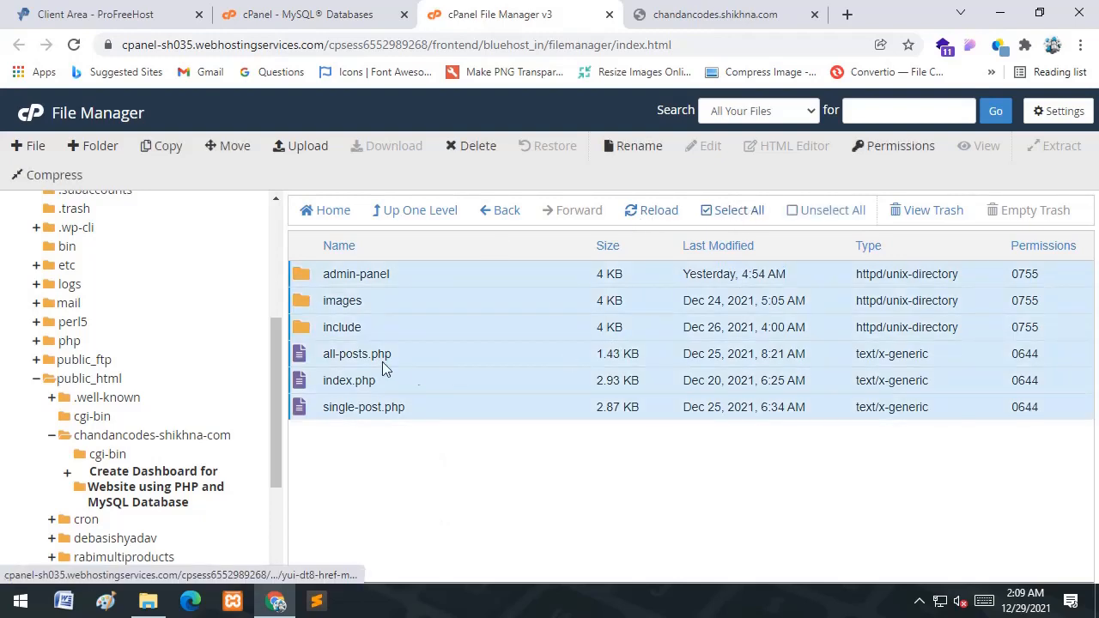
{"action": "right_click", "coordinate": [417, 322]}
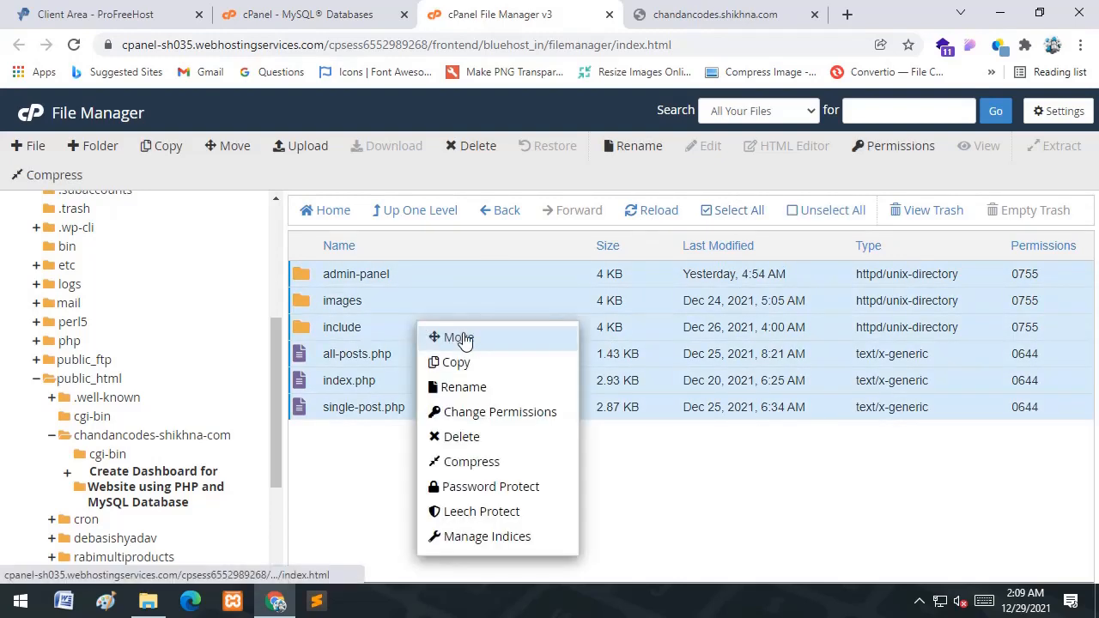
{"action": "left_click", "coordinate": [463, 341]}
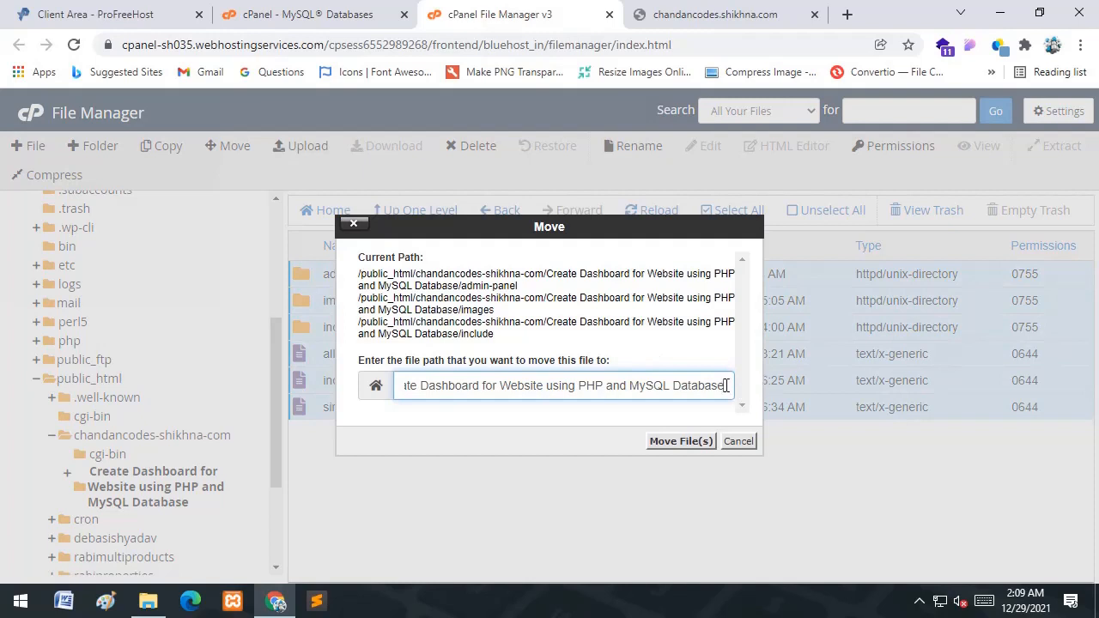
{"action": "left_click_drag", "start_coordinate": [725, 385], "coordinate": [421, 387]}
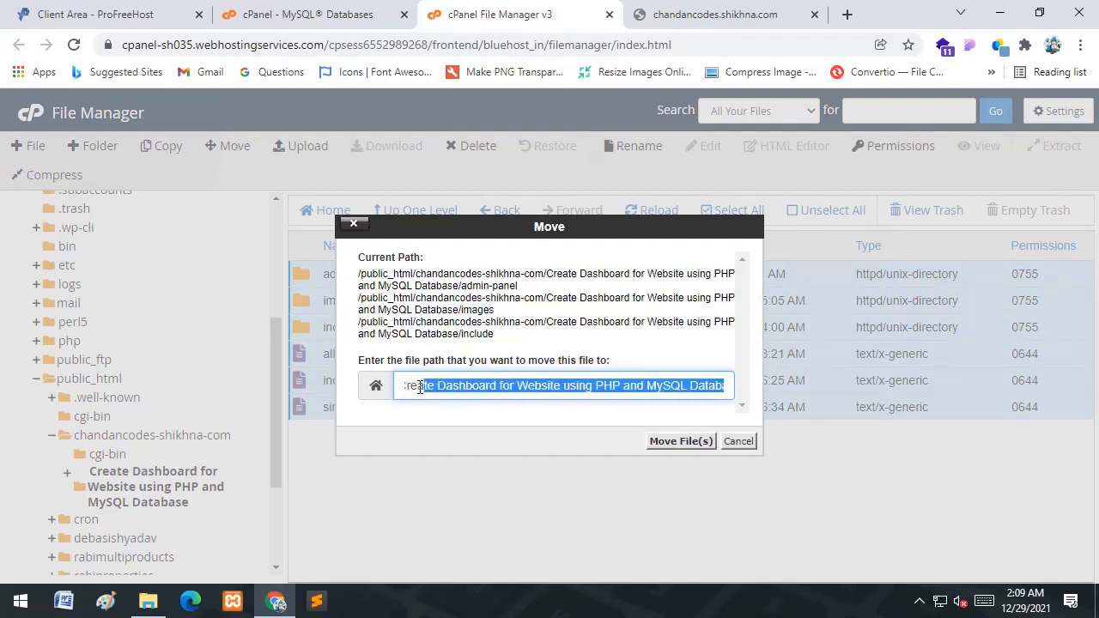
{"action": "key", "text": "BackSpace"}
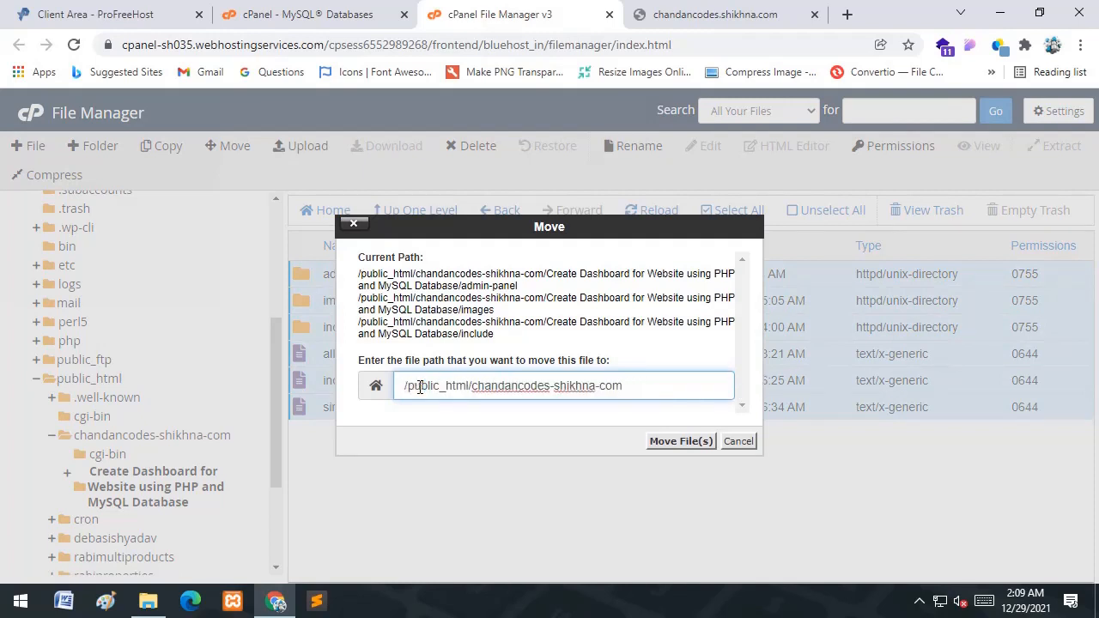
{"action": "left_click", "coordinate": [697, 441]}
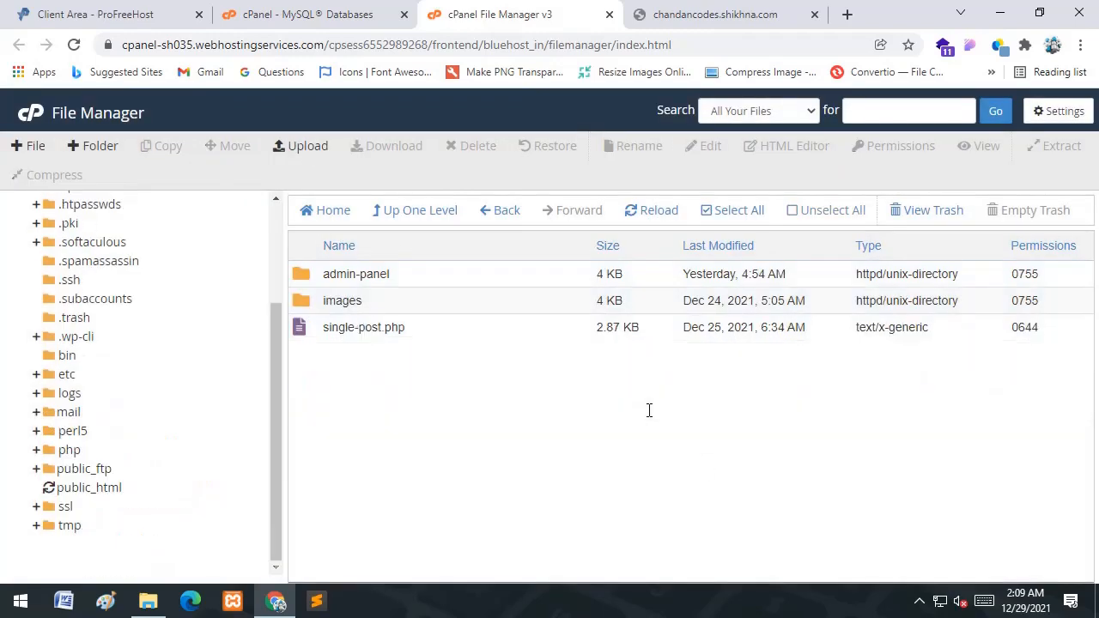
- Go up one level and permanently delete the emptied project folder, skipping the trash
{"action": "left_click", "coordinate": [421, 214]}
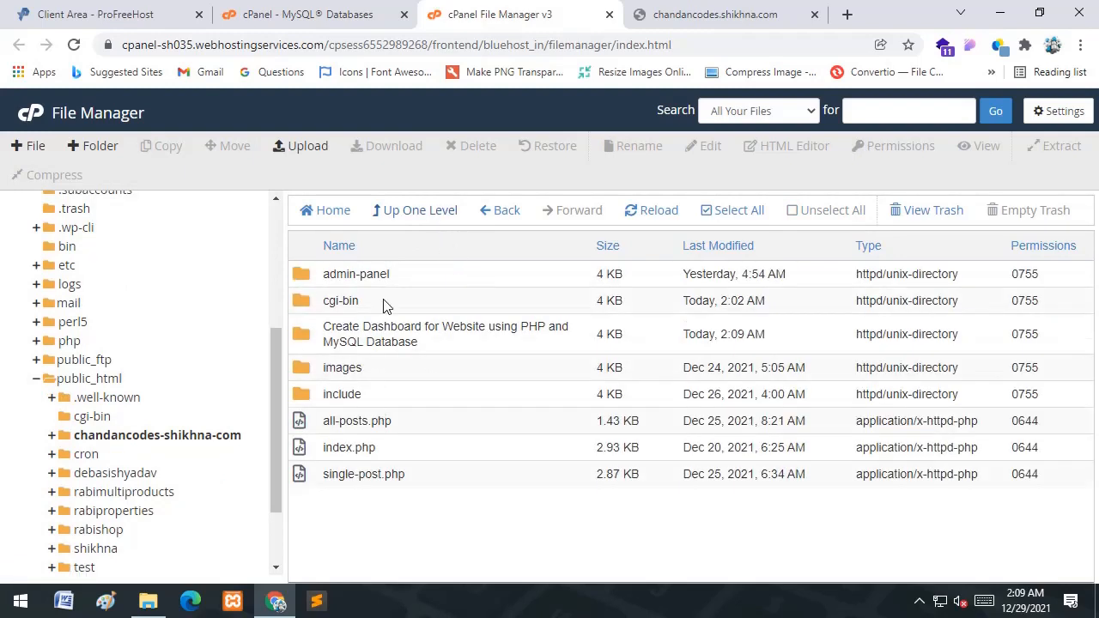
{"action": "left_click", "coordinate": [483, 335]}
{"action": "right_click", "coordinate": [470, 335]}
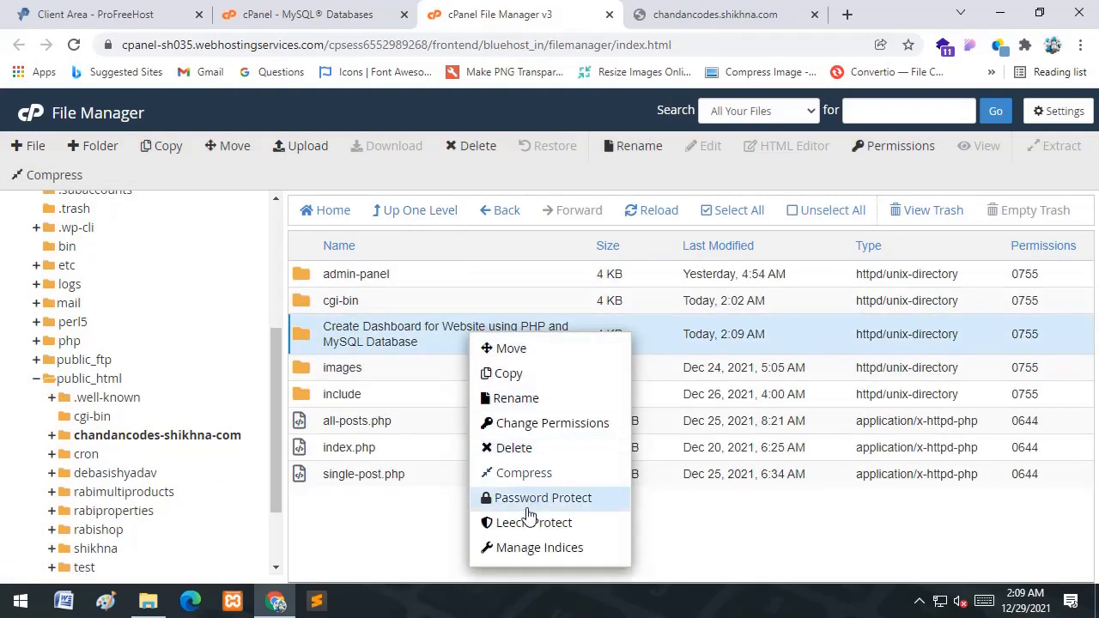
{"action": "left_click", "coordinate": [534, 448]}
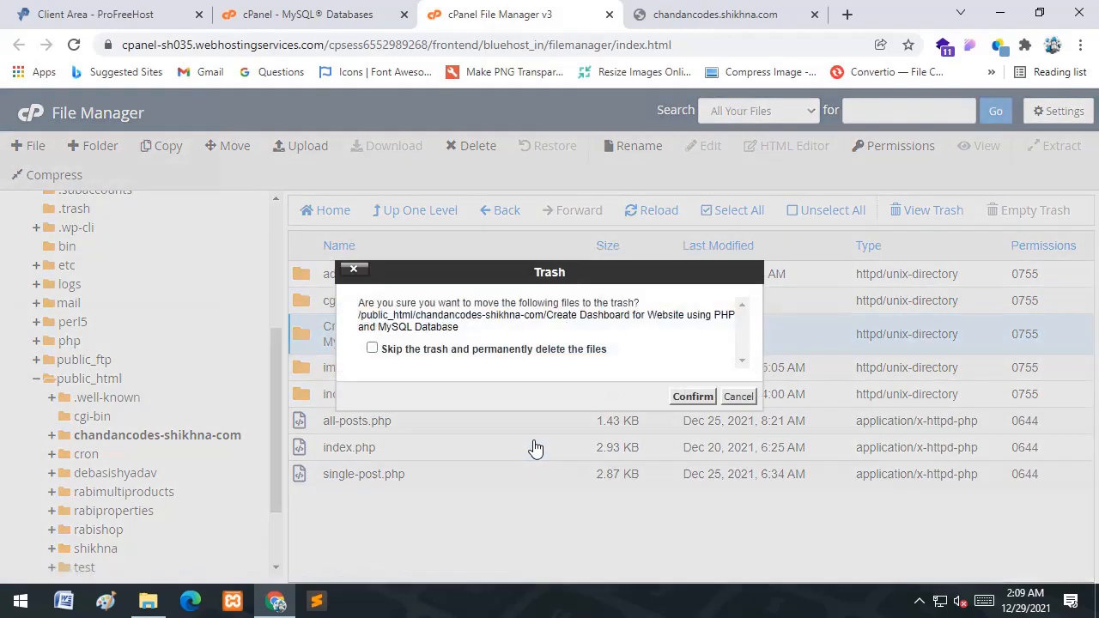
{"action": "left_click", "coordinate": [584, 350]}
{"action": "left_click", "coordinate": [693, 397]}
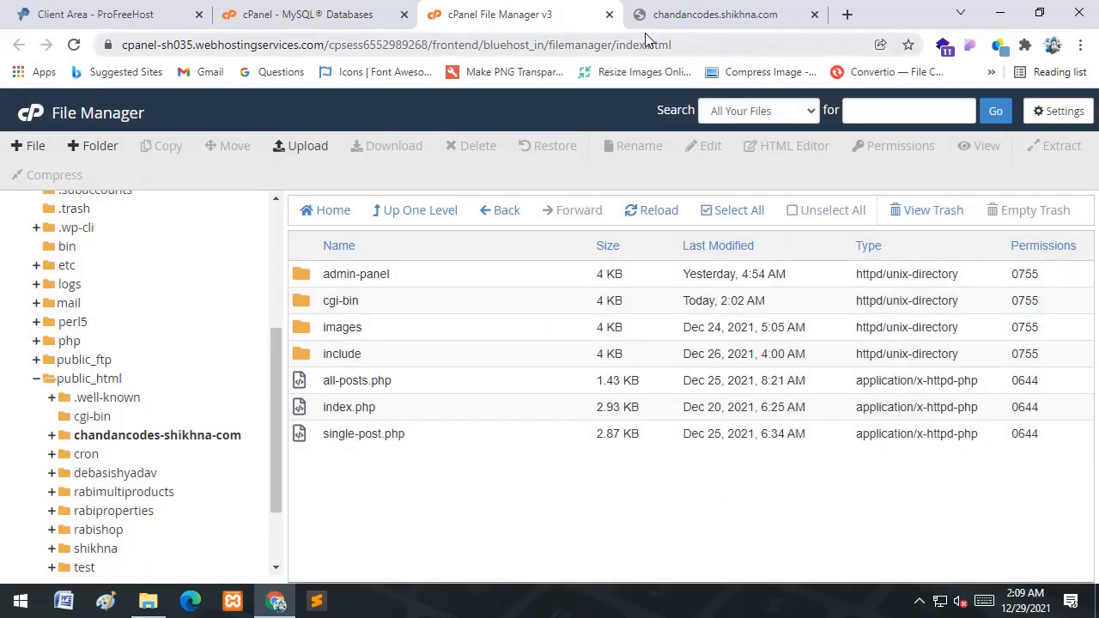
{"action": "left_click", "coordinate": [699, 11]}
- Reload chandancodes.shikhna.com, which still shows a 404 page
{"action": "left_click", "coordinate": [320, 46]}
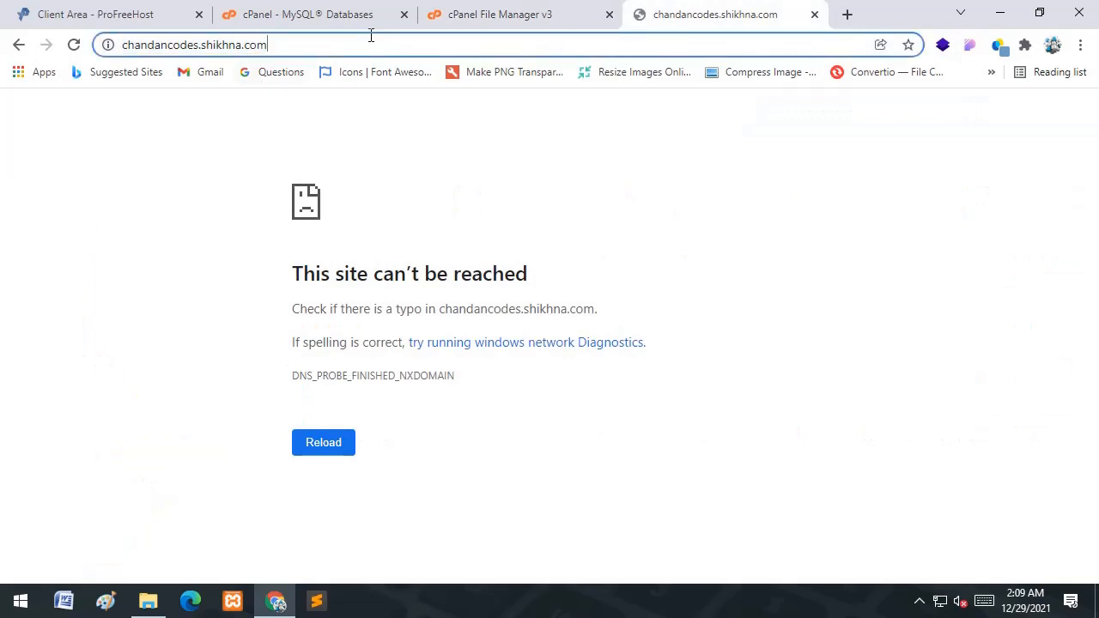
{"action": "key", "text": "Return"}
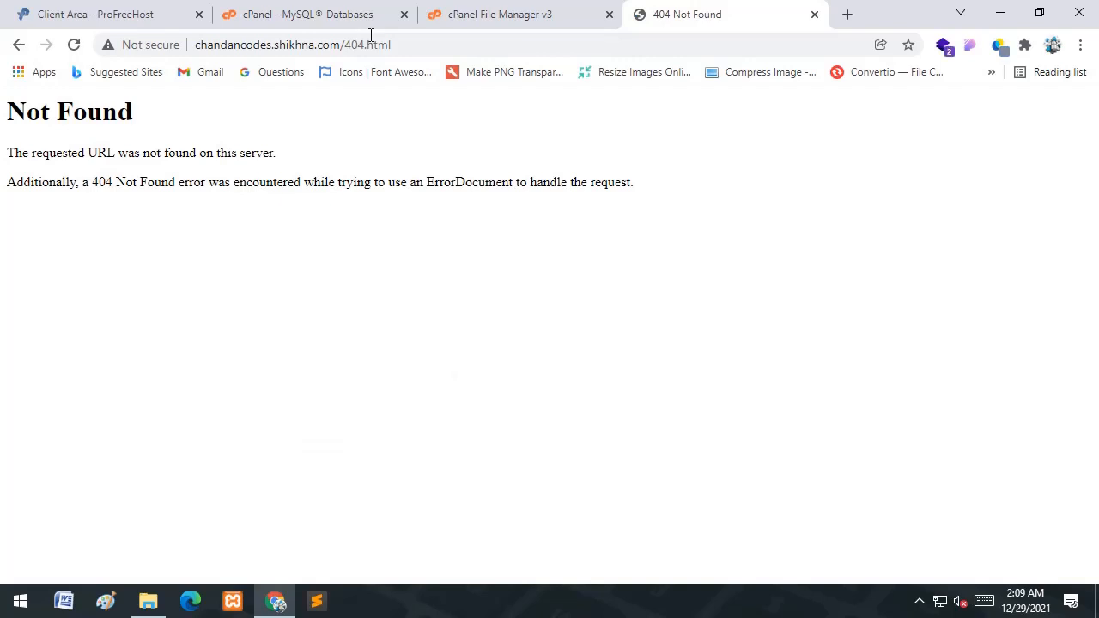
{"action": "left_click", "coordinate": [513, 21]}
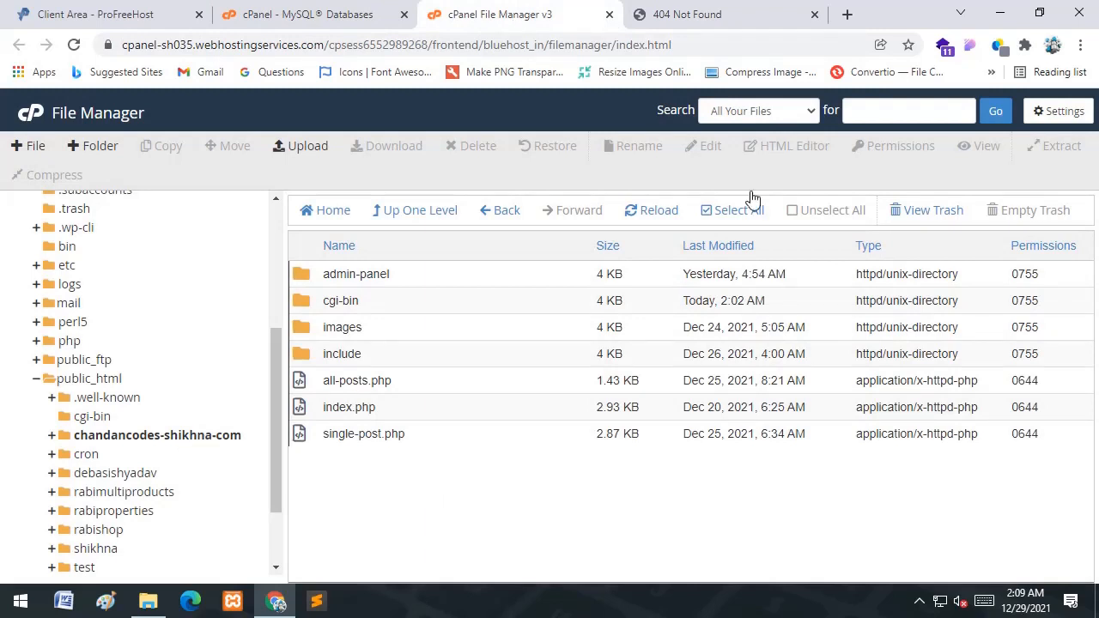
{"action": "left_click", "coordinate": [704, 14]}
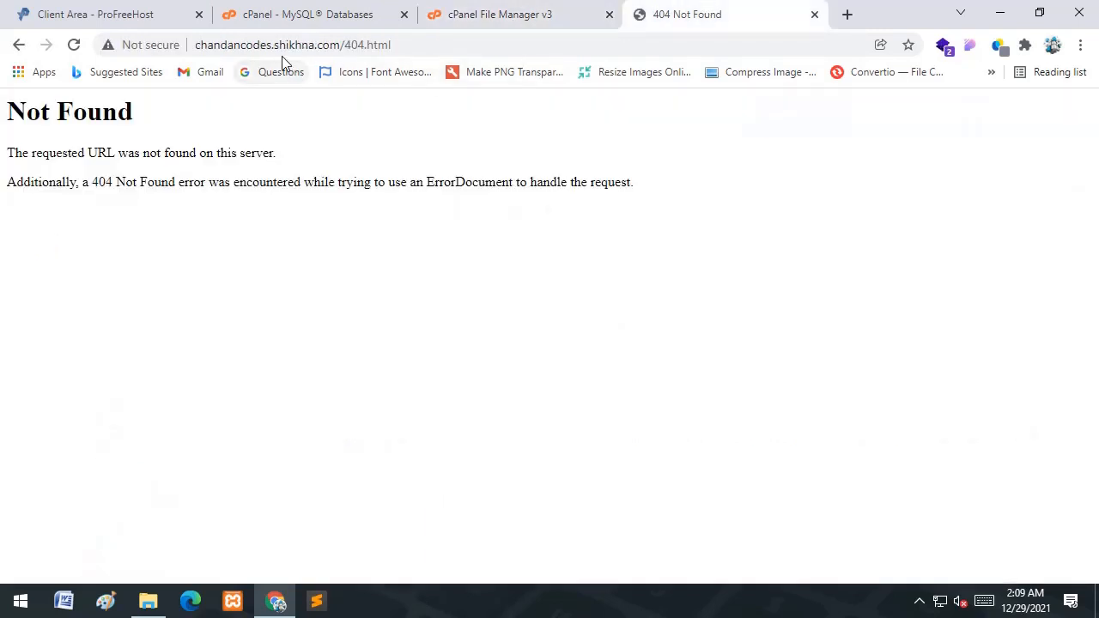
{"action": "left_click", "coordinate": [543, 10]}
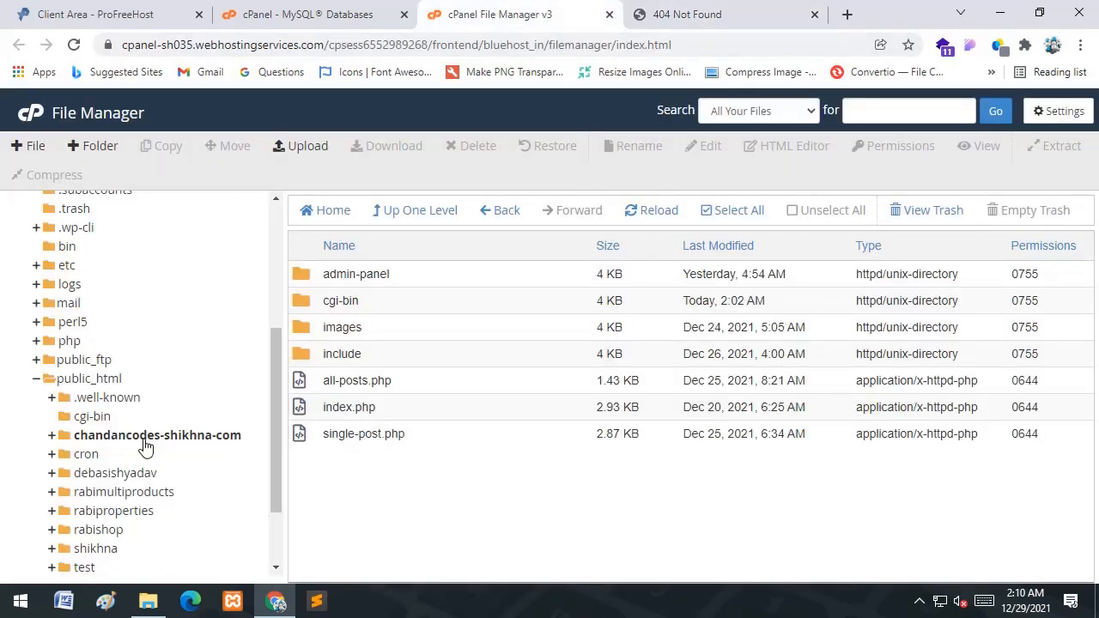
{"action": "left_click", "coordinate": [302, 12]}
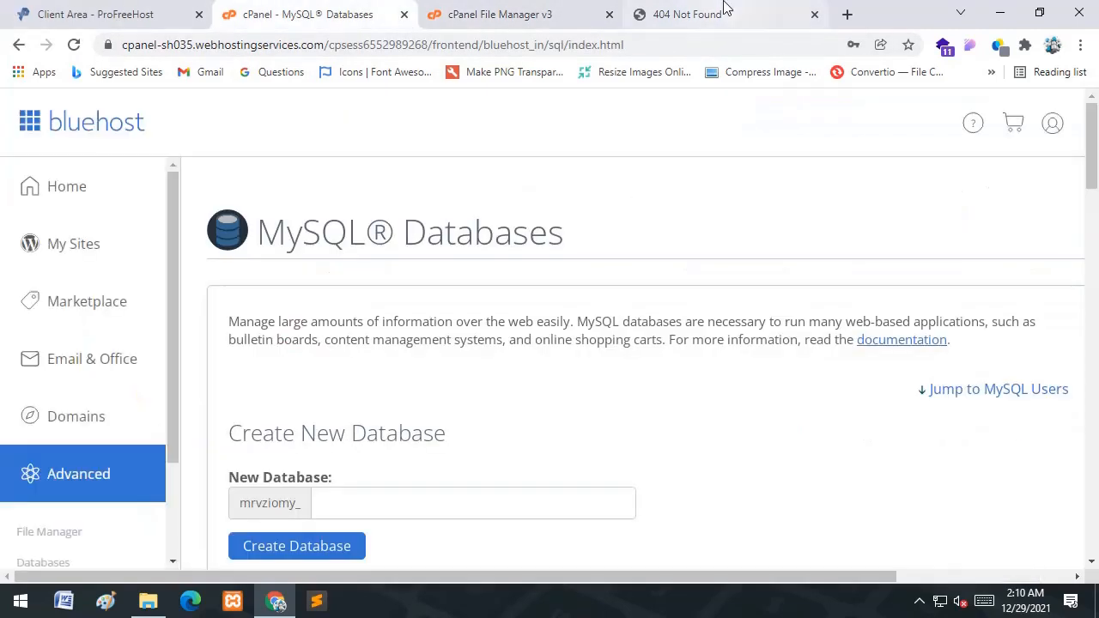
- Load the site root without /404.html; it still returns Not Found
{"action": "left_click", "coordinate": [724, 8]}
{"action": "left_click", "coordinate": [479, 45]}
{"action": "key", "text": "BackSpace"}
{"action": "key", "text": "BackSpace"}
{"action": "key", "text": "BackSpace"}
{"action": "key", "text": "BackSpace"}
{"action": "key", "text": "BackSpace"}
{"action": "key", "text": "BackSpace"}
{"action": "key", "text": "BackSpace"}
{"action": "key", "text": "BackSpace"}
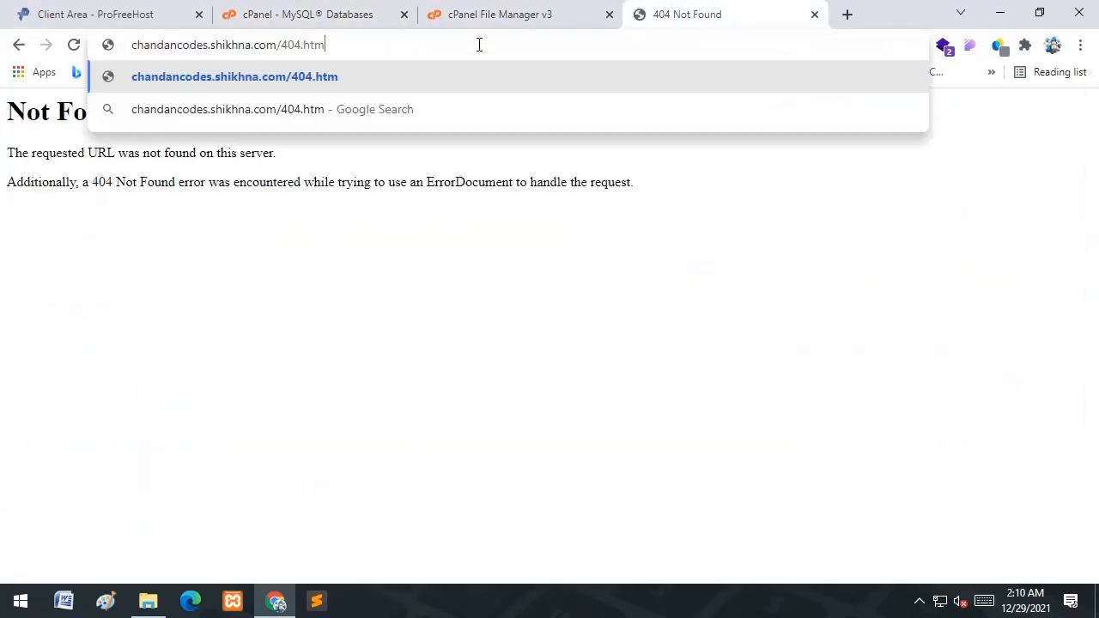
{"action": "key", "text": "BackSpace"}
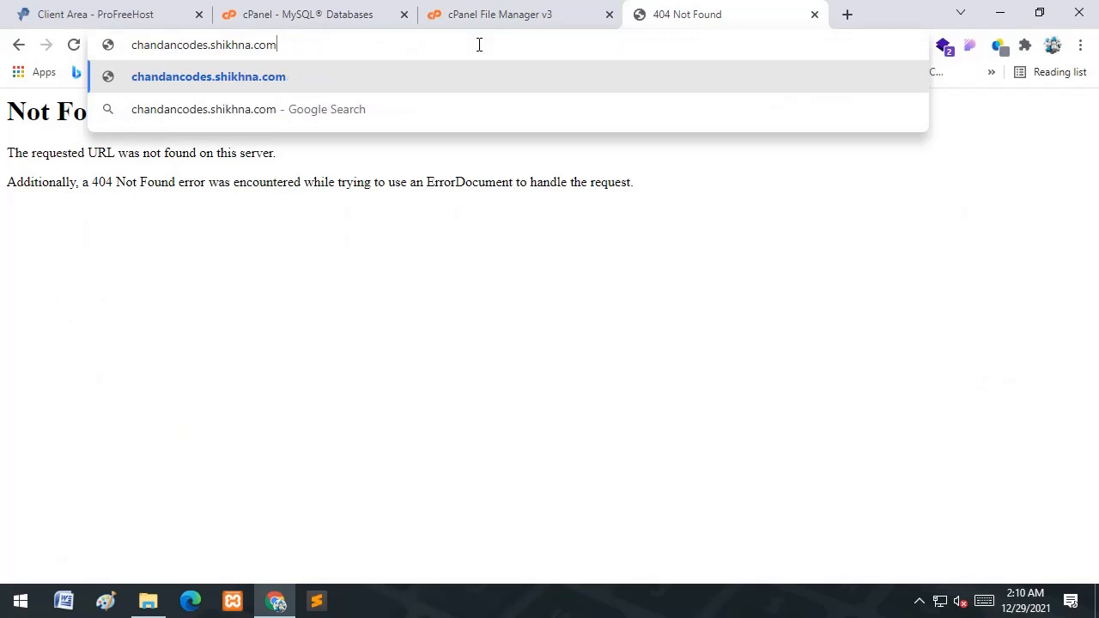
{"action": "key", "text": "Return"}
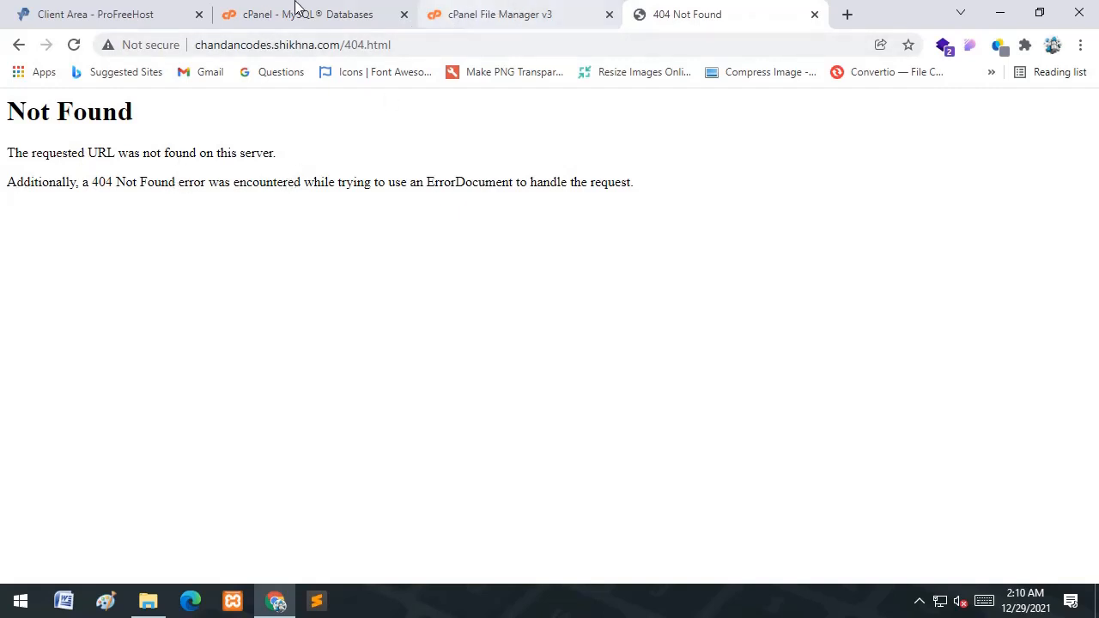
{"action": "left_click", "coordinate": [357, 12]}
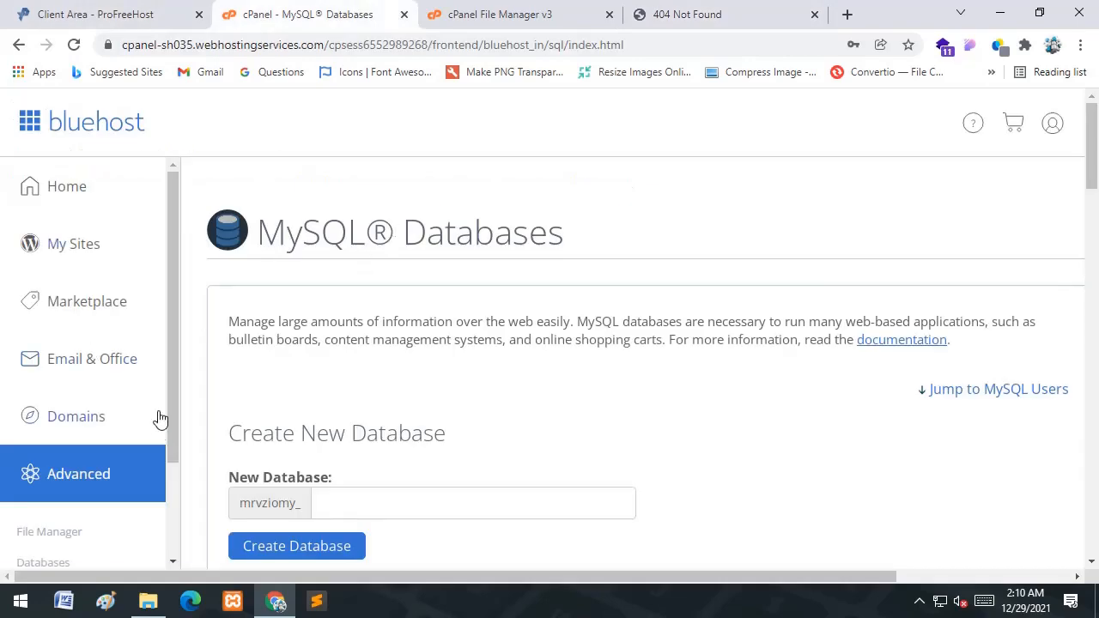
- Delete the cgi-bin folder in chandancodes-shikhna-com permanently, skipping the trash
{"action": "left_click_drag", "start_coordinate": [175, 385], "coordinate": [192, 368]}
{"action": "scroll", "coordinate": [541, 388], "scroll_direction": "down", "scroll_amount": 2}
{"action": "scroll", "coordinate": [507, 370], "scroll_direction": "down", "scroll_amount": 3}
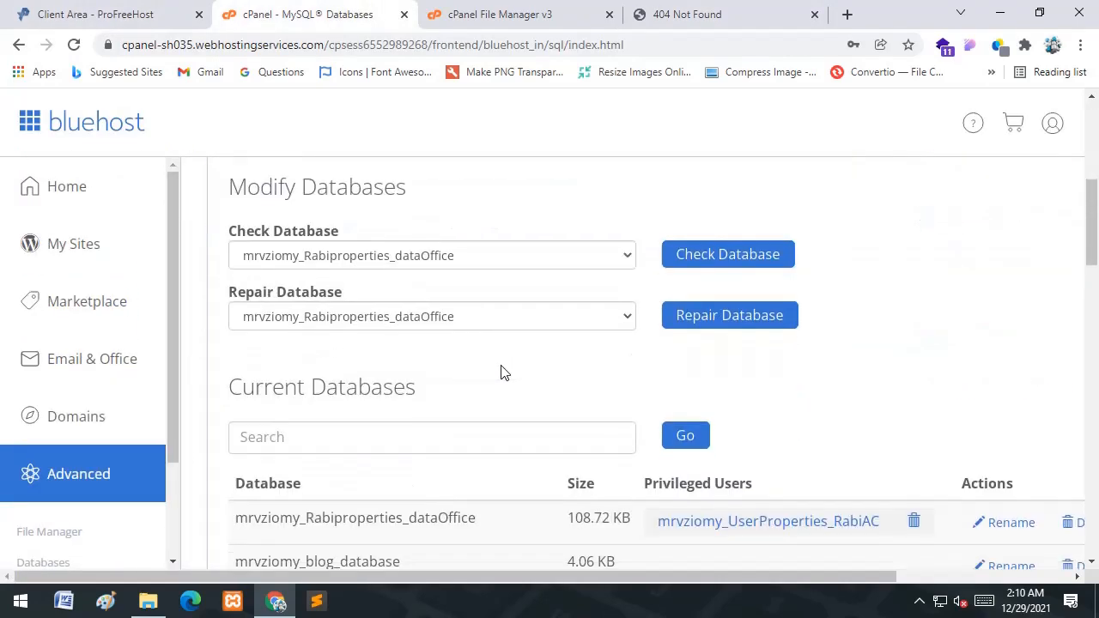
{"action": "scroll", "coordinate": [506, 392], "scroll_direction": "down", "scroll_amount": 2}
{"action": "left_click", "coordinate": [546, 11]}
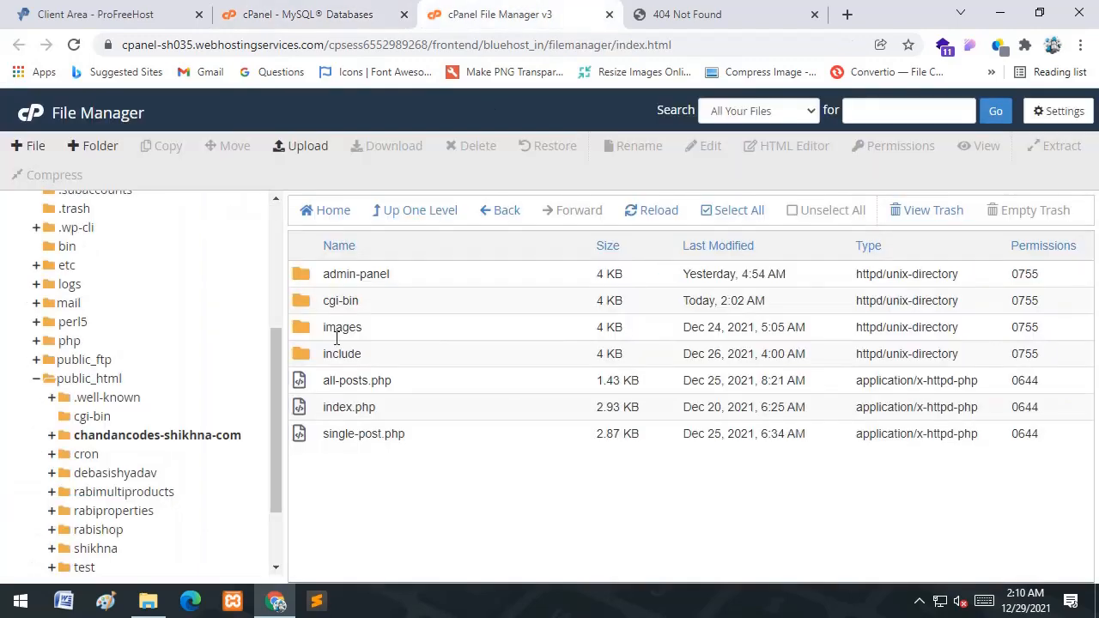
{"action": "left_click", "coordinate": [383, 293]}
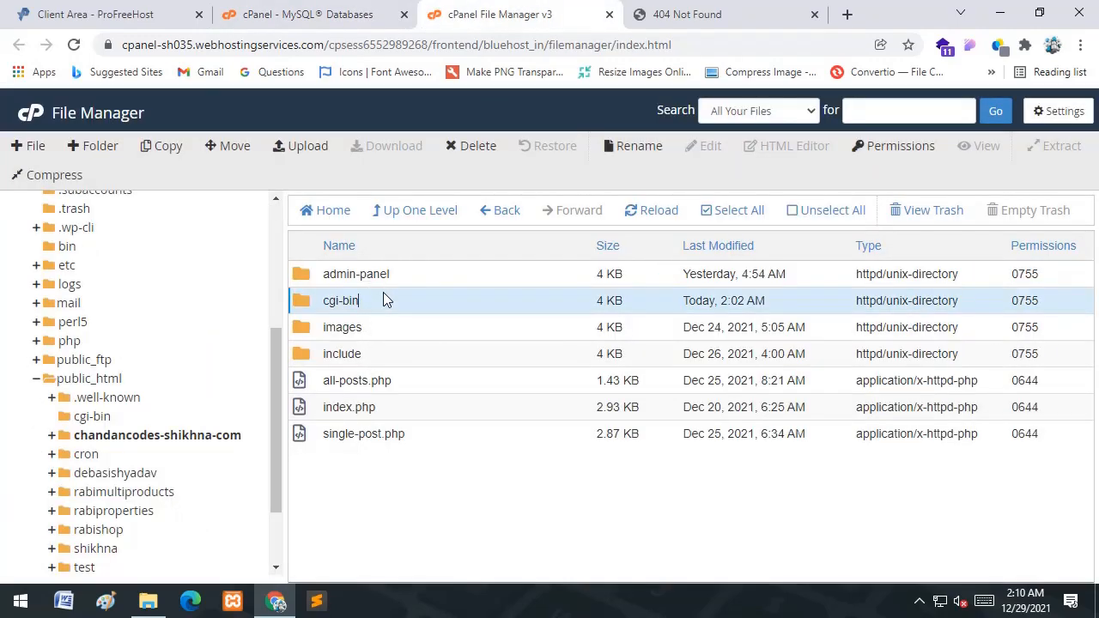
{"action": "right_click", "coordinate": [383, 292]}
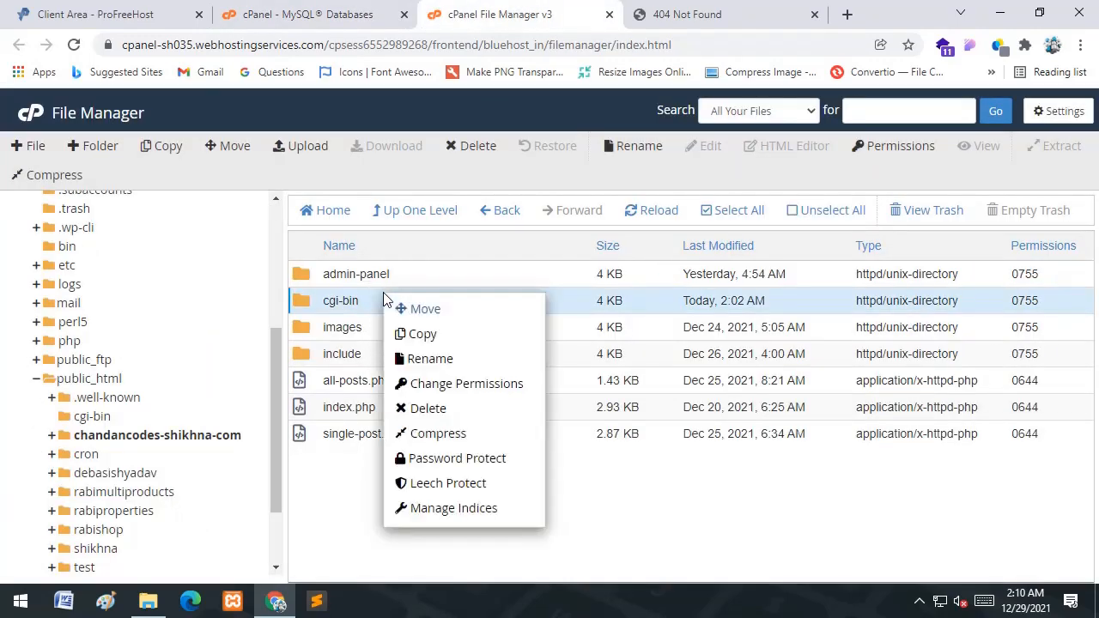
{"action": "left_click", "coordinate": [429, 409]}
{"action": "left_click", "coordinate": [526, 347]}
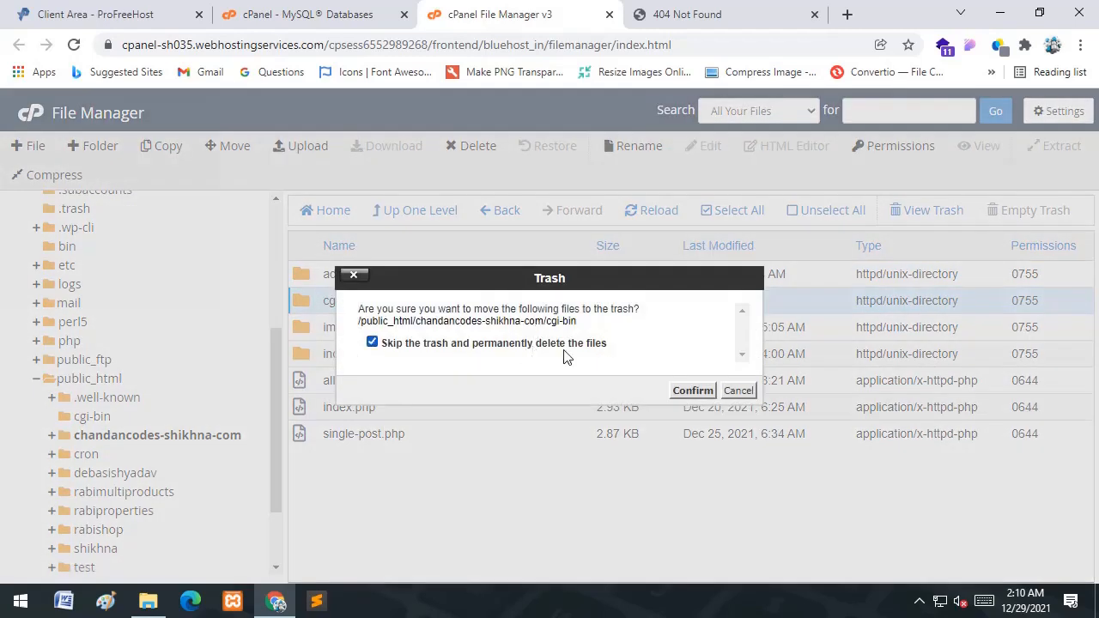
{"action": "left_click", "coordinate": [693, 391]}
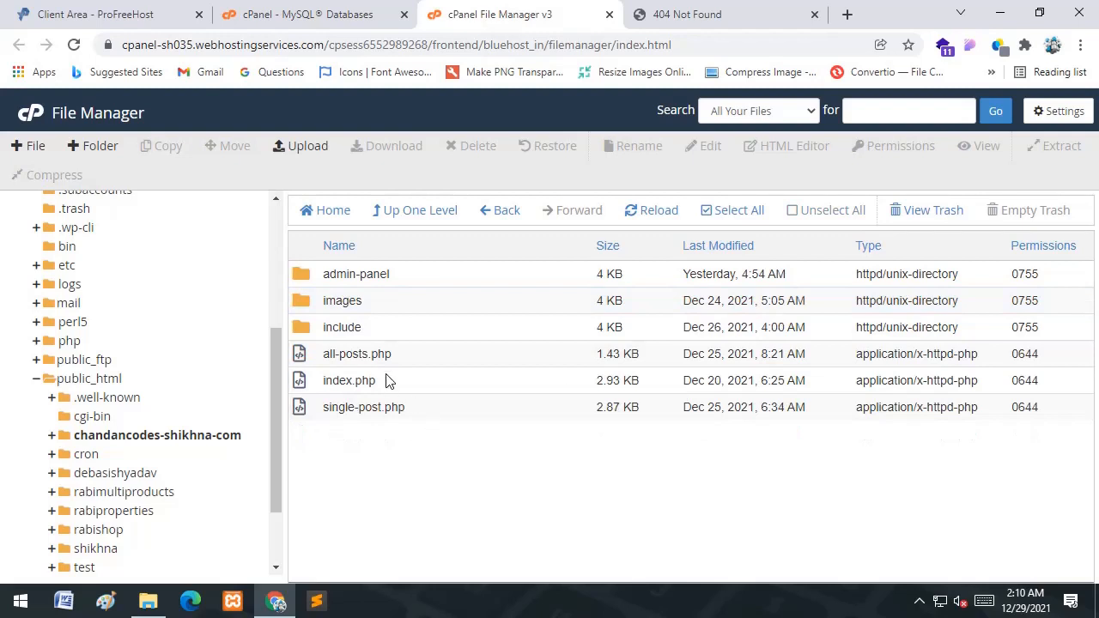
- Reload the still-Not-Found subdomain, then refresh the chandancodes-shikhna-com folder listing
{"action": "left_click", "coordinate": [709, 12]}
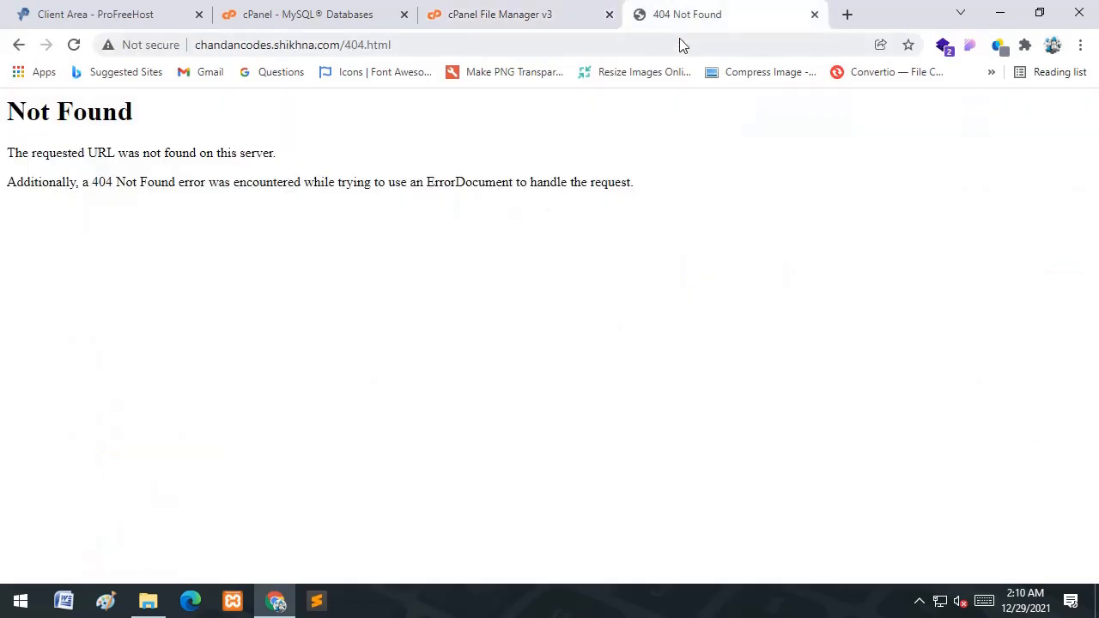
{"action": "left_click", "coordinate": [719, 43]}
{"action": "key", "text": "Return"}
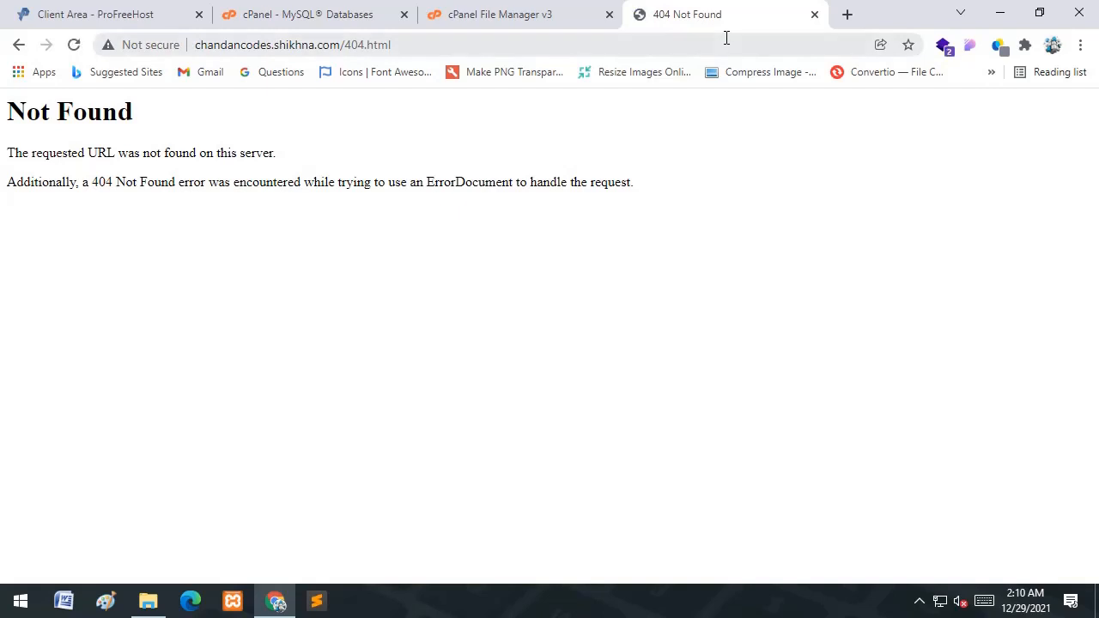
{"action": "left_click", "coordinate": [73, 48]}
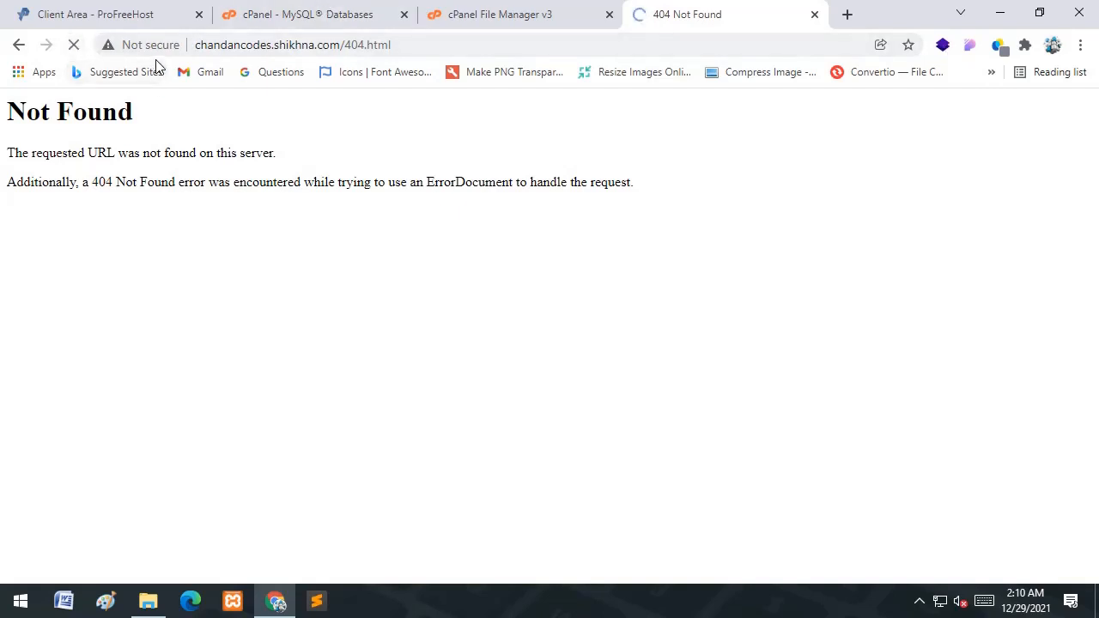
{"action": "left_click", "coordinate": [485, 7]}
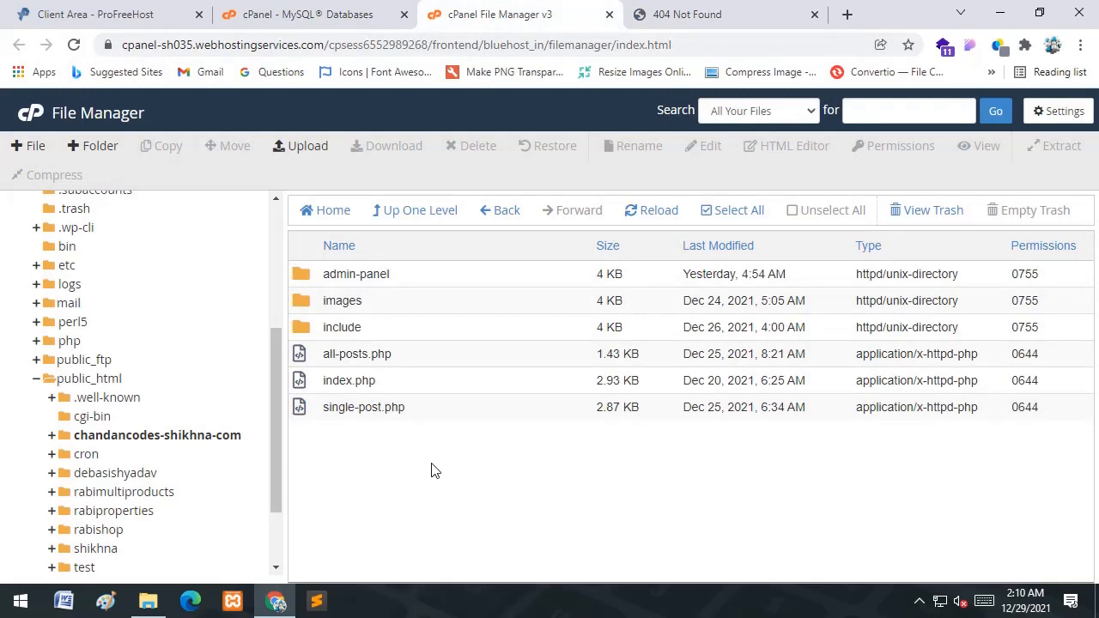
{"action": "left_click", "coordinate": [145, 435]}
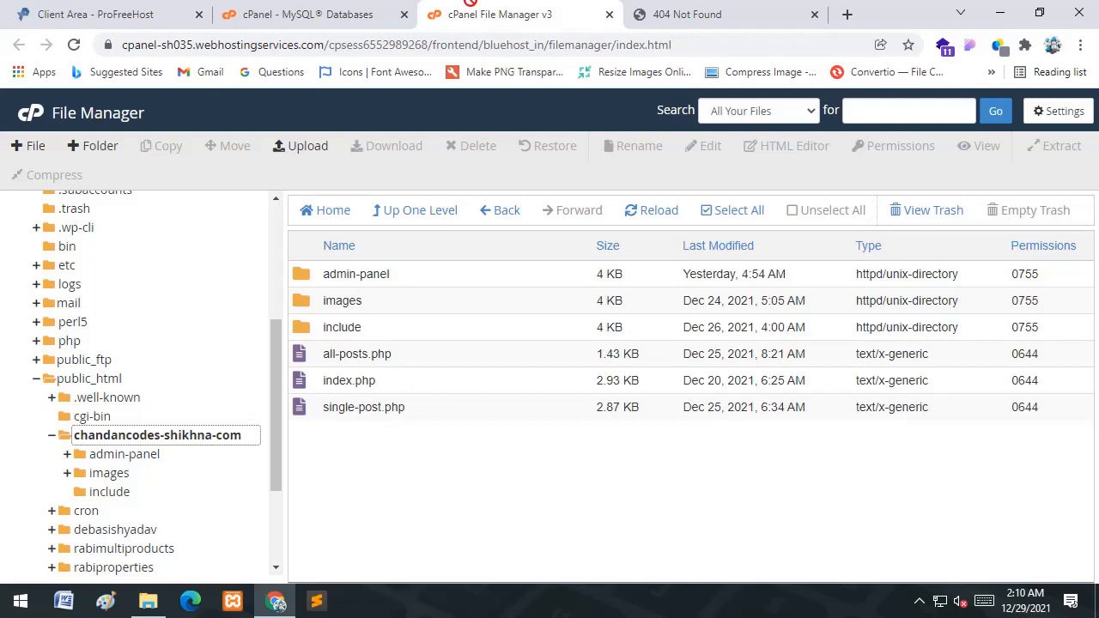
- Scroll to Current Users on the MySQL Databases page and highlight the blog username
{"action": "left_click", "coordinate": [317, 12]}
{"action": "scroll", "coordinate": [481, 318], "scroll_direction": "down", "scroll_amount": 1}
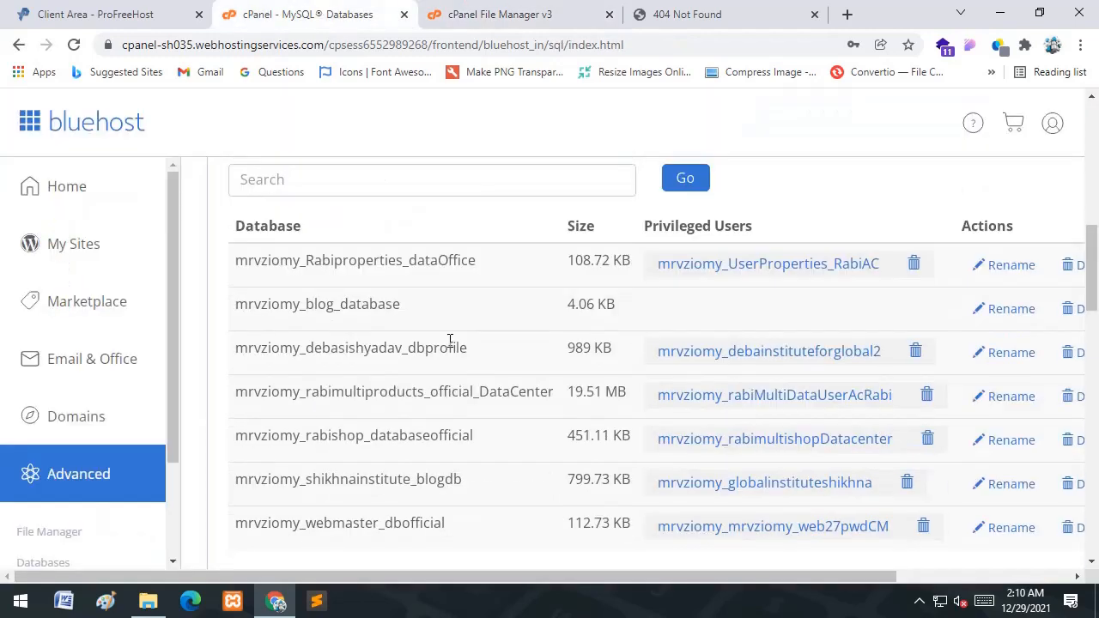
{"action": "scroll", "coordinate": [453, 342], "scroll_direction": "down", "scroll_amount": 10}
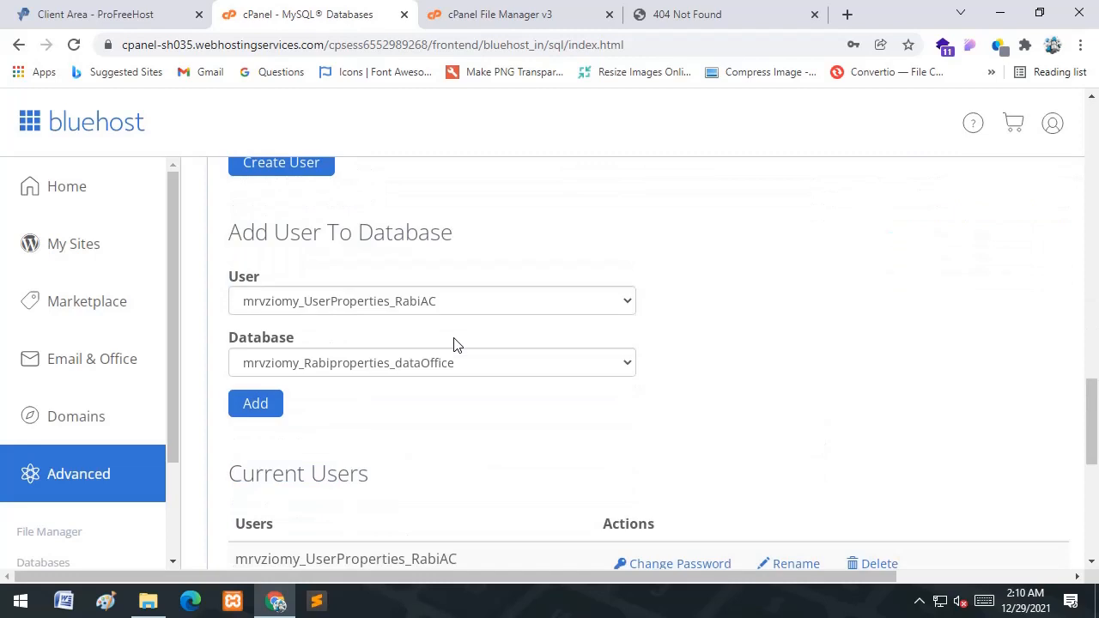
{"action": "scroll", "coordinate": [459, 352], "scroll_direction": "down", "scroll_amount": 3}
{"action": "scroll", "coordinate": [458, 352], "scroll_direction": "up", "scroll_amount": 1}
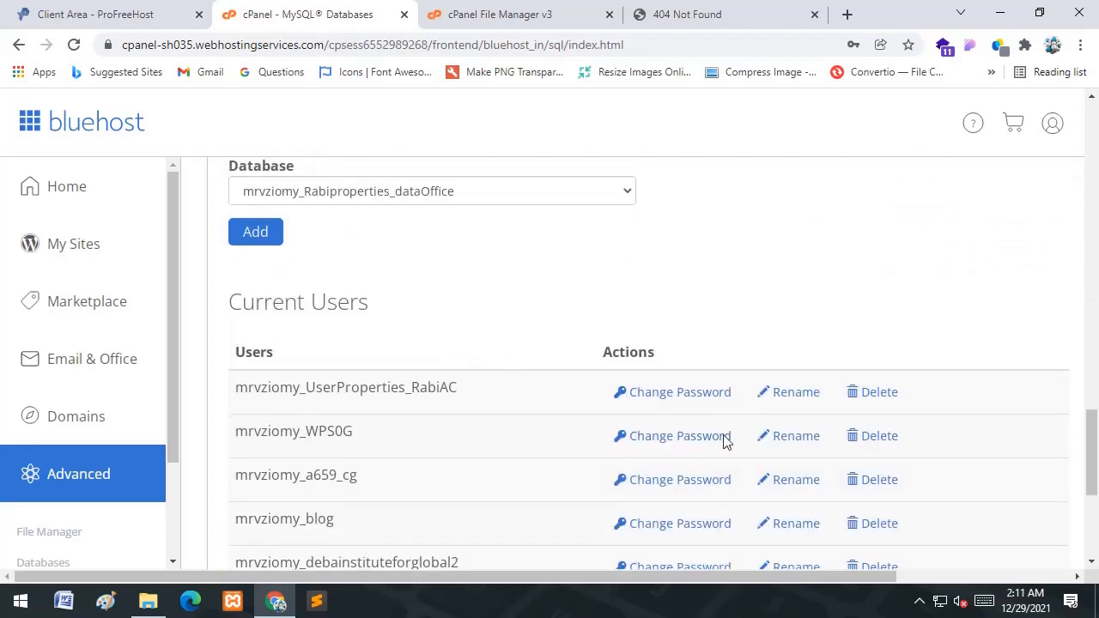
{"action": "scroll", "coordinate": [348, 459], "scroll_direction": "down", "scroll_amount": 1}
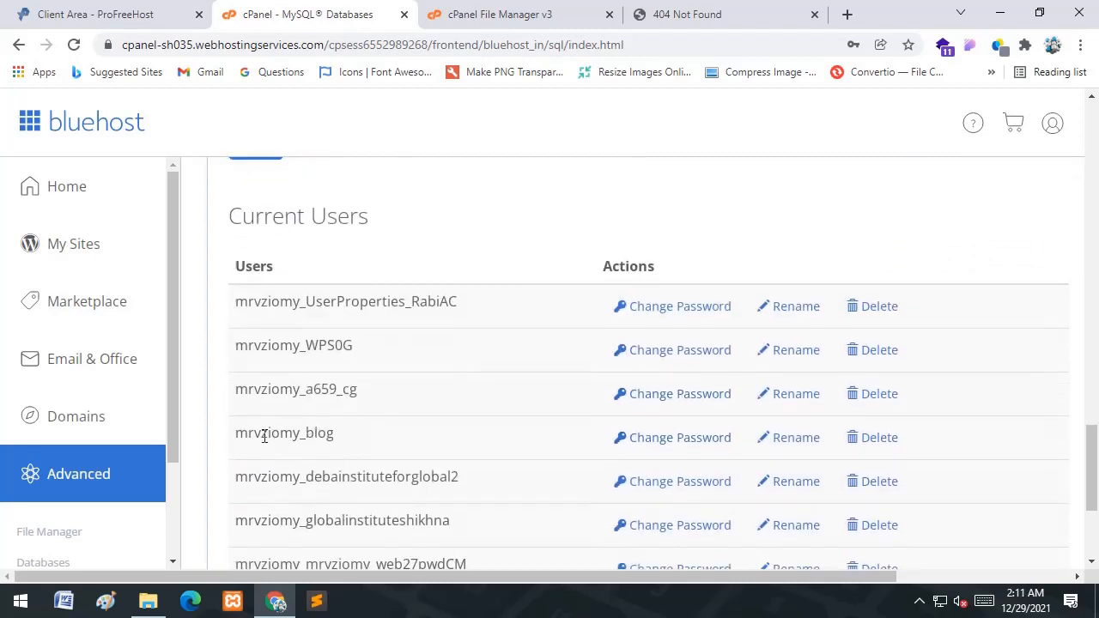
{"action": "left_click_drag", "start_coordinate": [233, 434], "coordinate": [340, 436]}
{"action": "scroll", "coordinate": [340, 441], "scroll_direction": "down", "scroll_amount": 3}
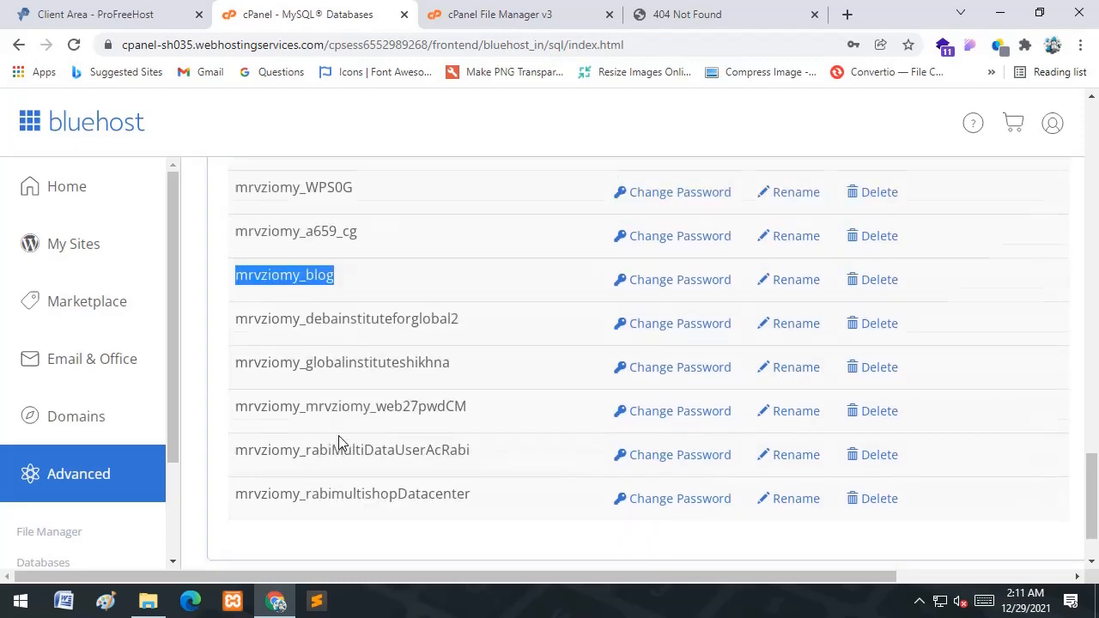
- Pair the blog user with blog_database under Add User To Database and add it
{"action": "scroll", "coordinate": [344, 439], "scroll_direction": "up", "scroll_amount": 1}
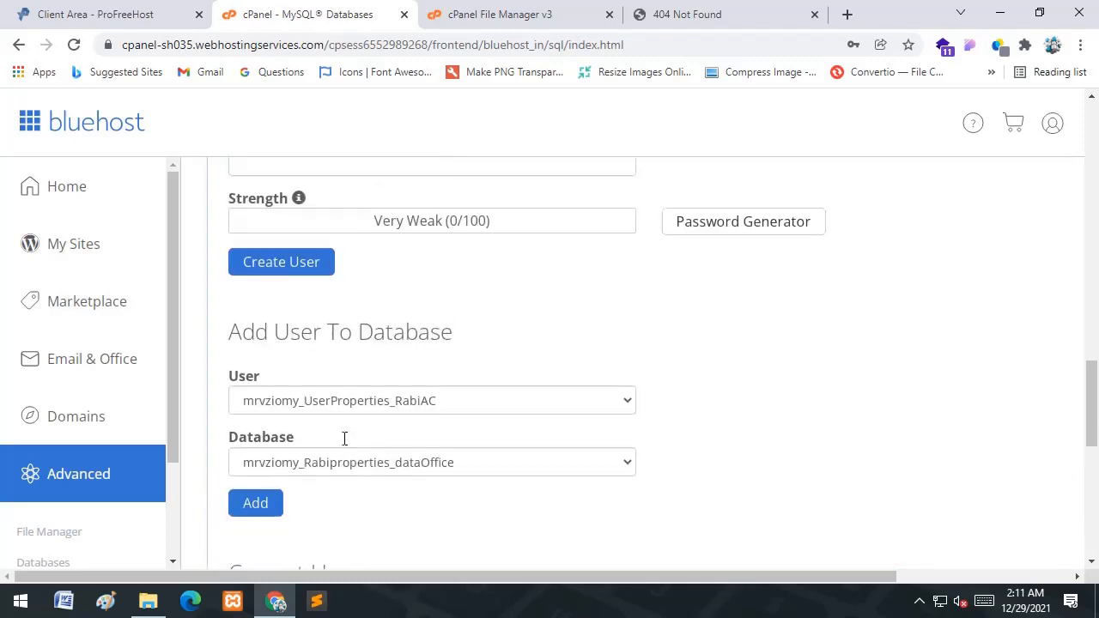
{"action": "scroll", "coordinate": [315, 387], "scroll_direction": "down", "scroll_amount": 2}
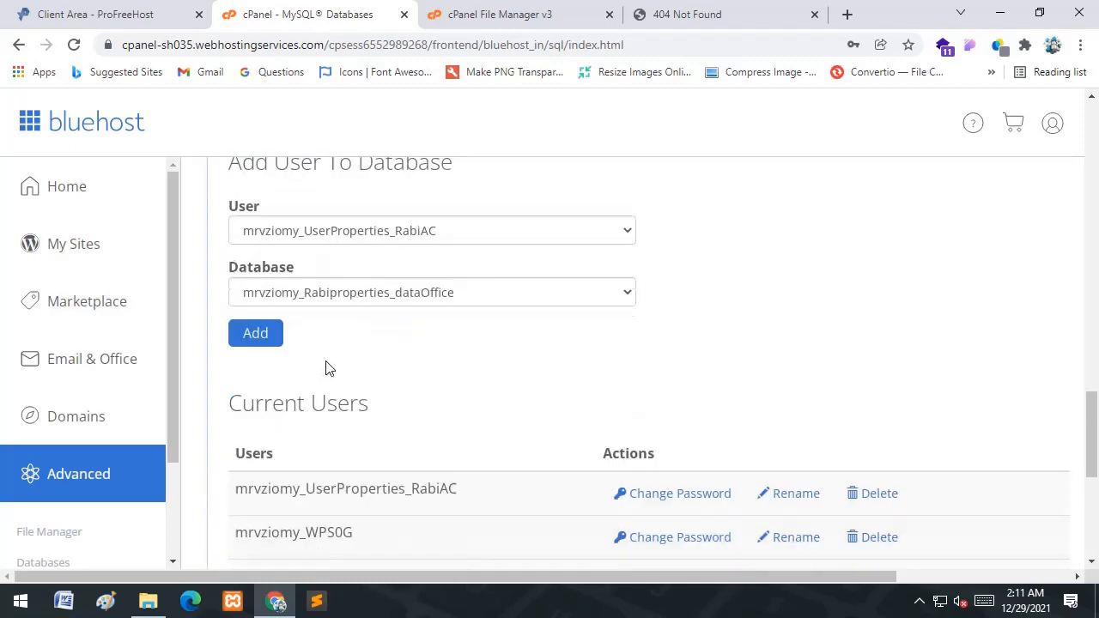
{"action": "left_click", "coordinate": [382, 294]}
{"action": "left_click", "coordinate": [378, 334]}
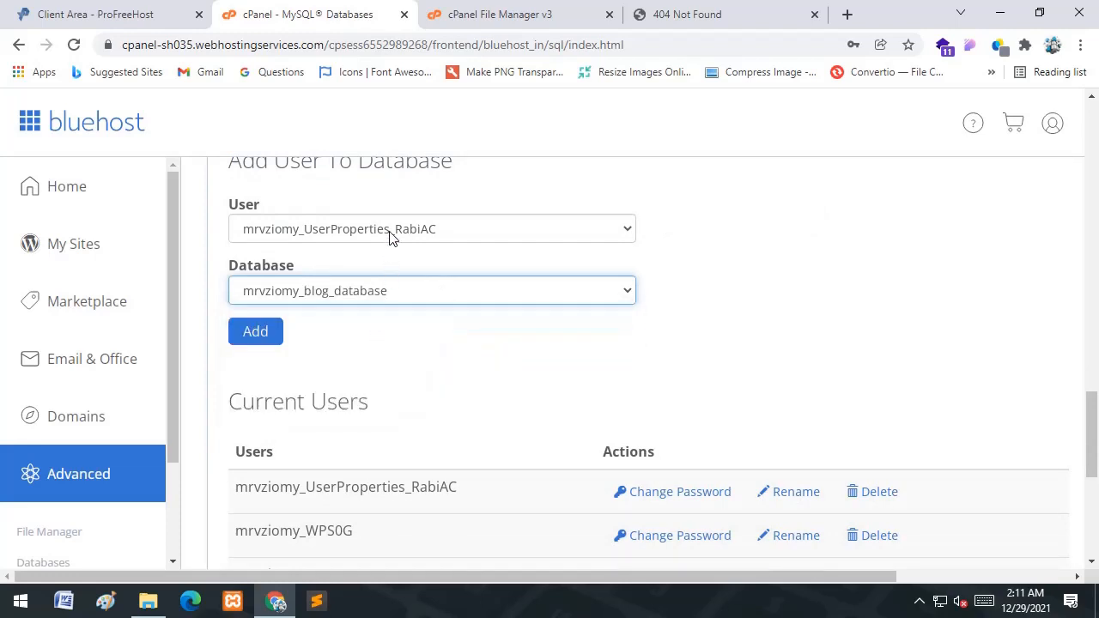
{"action": "left_click", "coordinate": [389, 232]}
{"action": "left_click", "coordinate": [360, 304]}
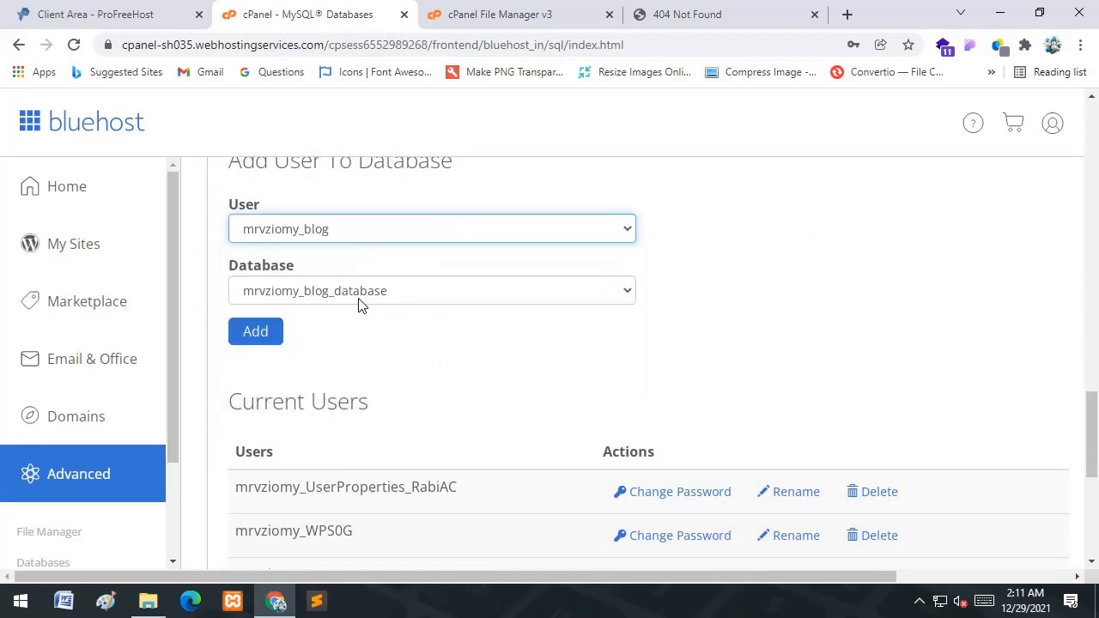
{"action": "left_click", "coordinate": [273, 337]}
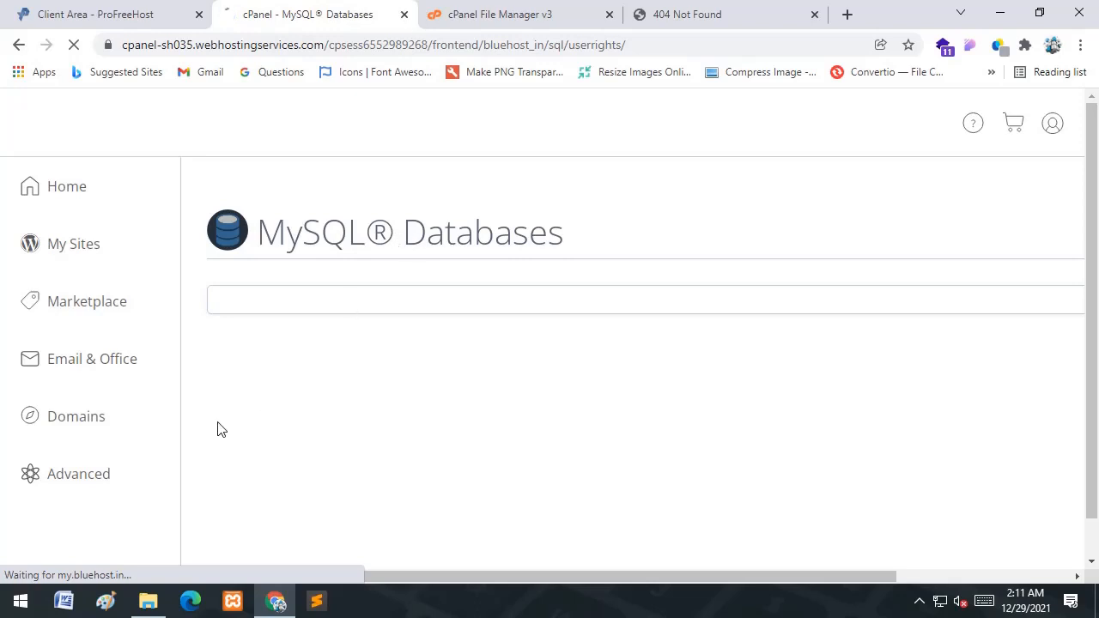
- Open the Bluehost Domains page in a new browser tab
{"action": "right_click", "coordinate": [71, 427]}
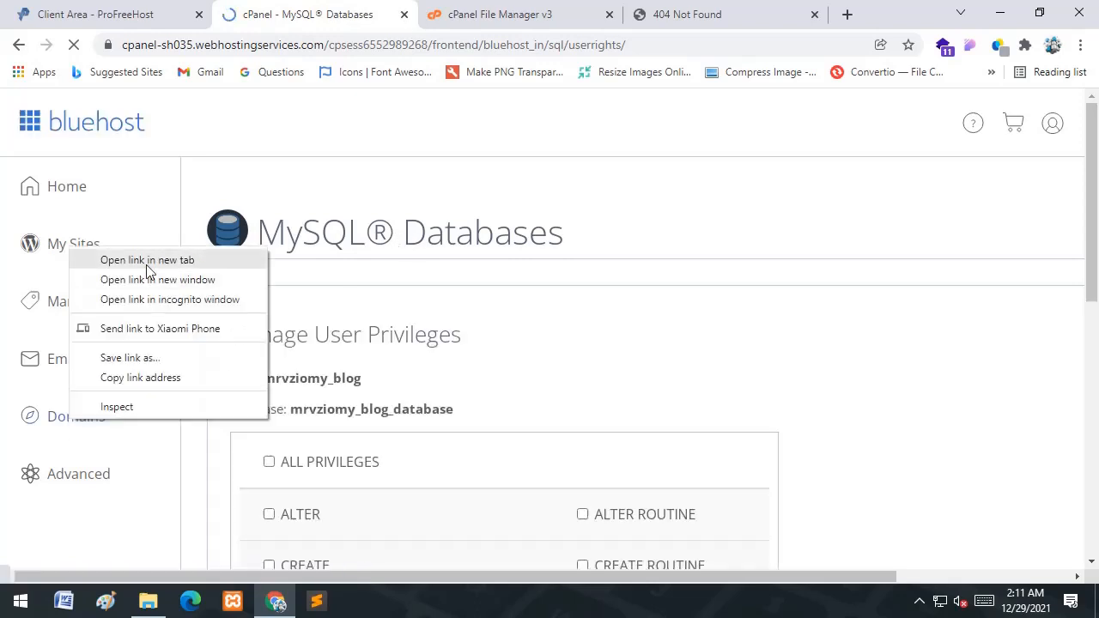
{"action": "left_click", "coordinate": [147, 260]}
{"action": "left_click", "coordinate": [440, 11]}
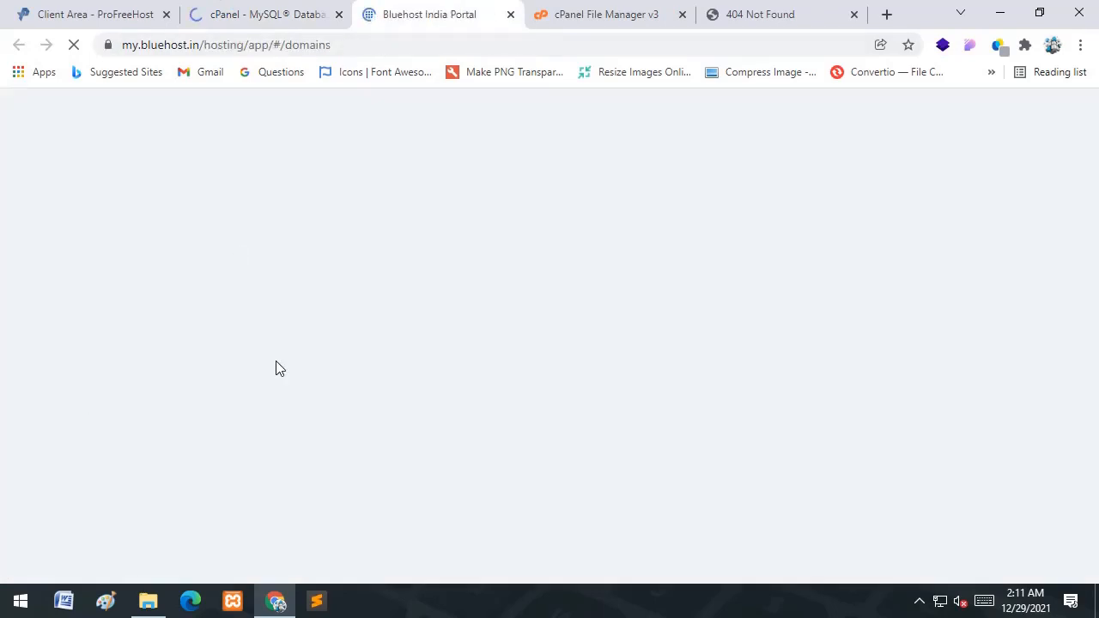
- Check the subdomain's 404 page and File Manager listing, then return to the Bluehost portal
{"action": "left_click", "coordinate": [770, 8]}
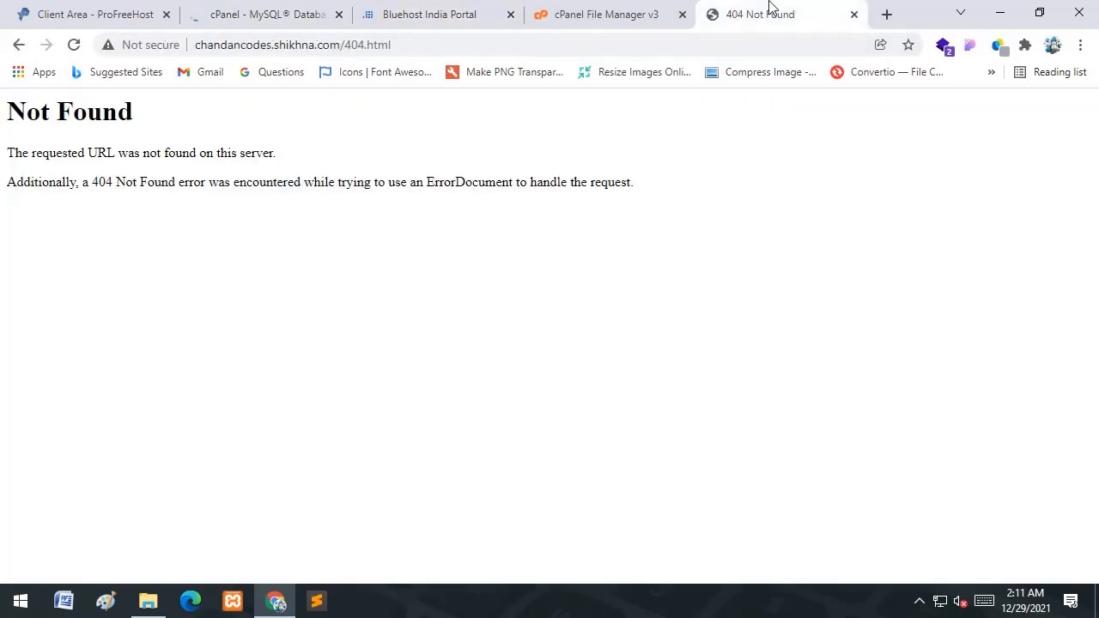
{"action": "left_click", "coordinate": [434, 8]}
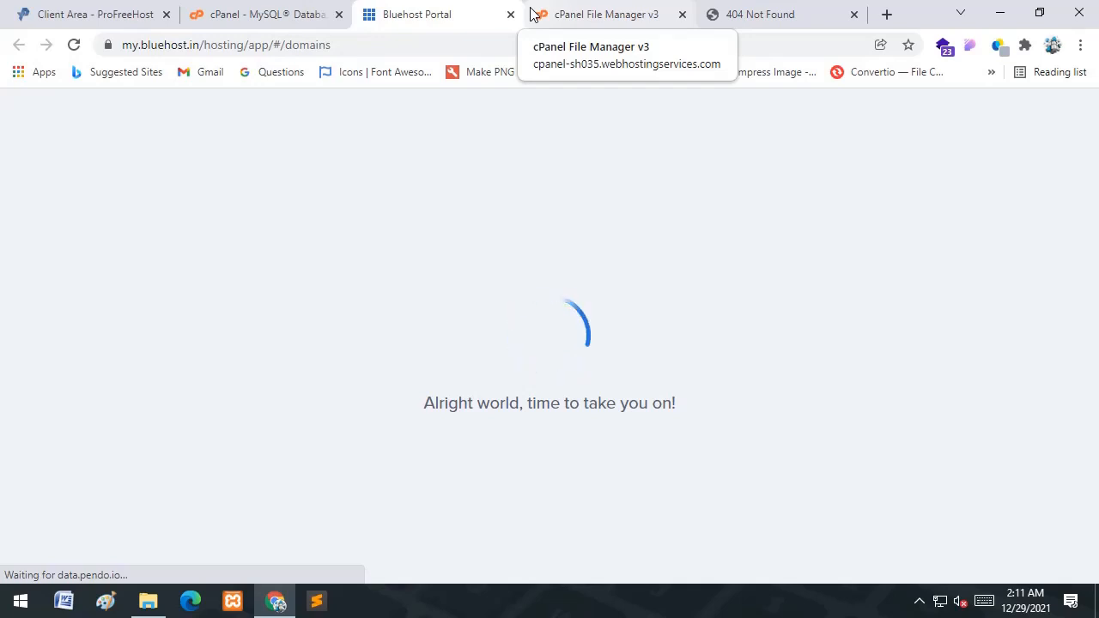
{"action": "left_click", "coordinate": [739, 13]}
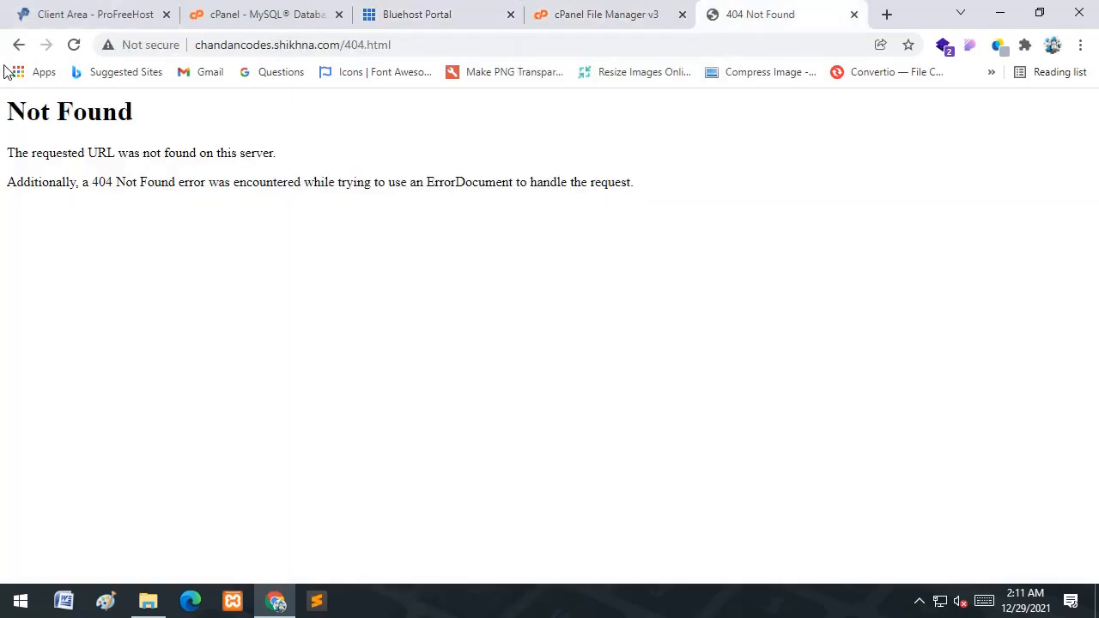
{"action": "left_click", "coordinate": [653, 11]}
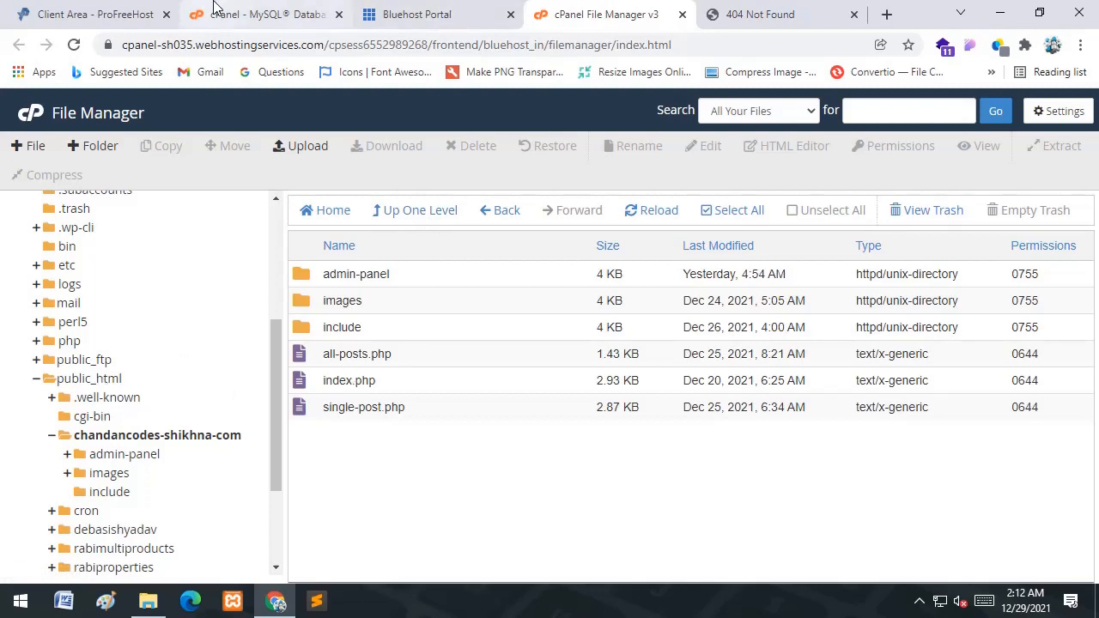
{"action": "left_click", "coordinate": [453, 12]}
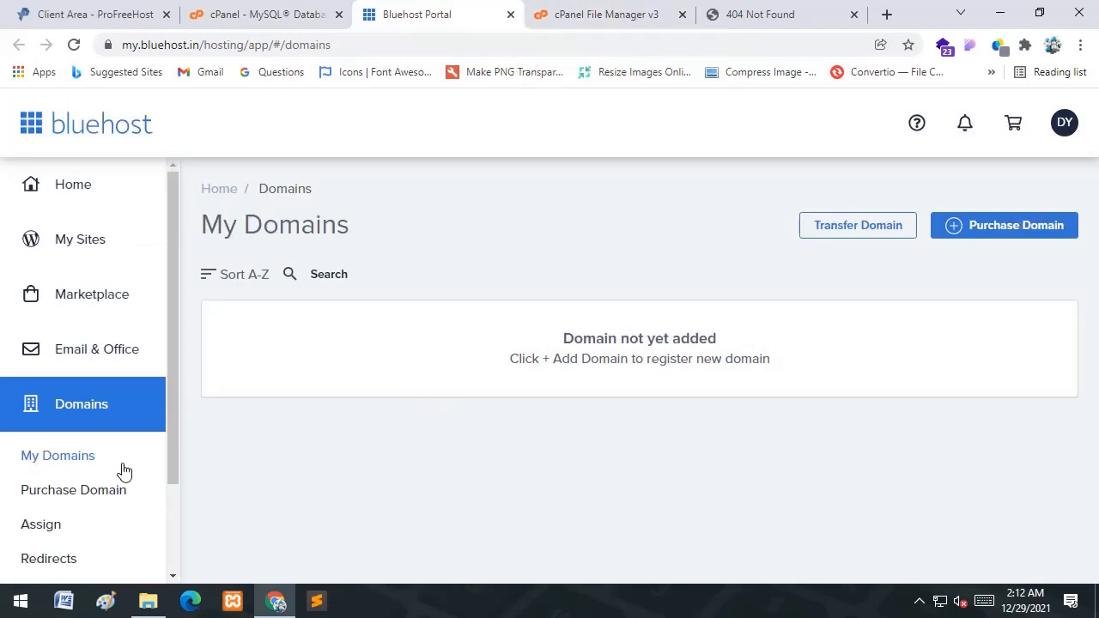
- Confirm chandancodes.shikhna.com points to public_html/chandancodes-shikhna-com, then select the 404 tab's address
{"action": "scroll", "coordinate": [173, 397], "scroll_direction": "down", "scroll_amount": 1}
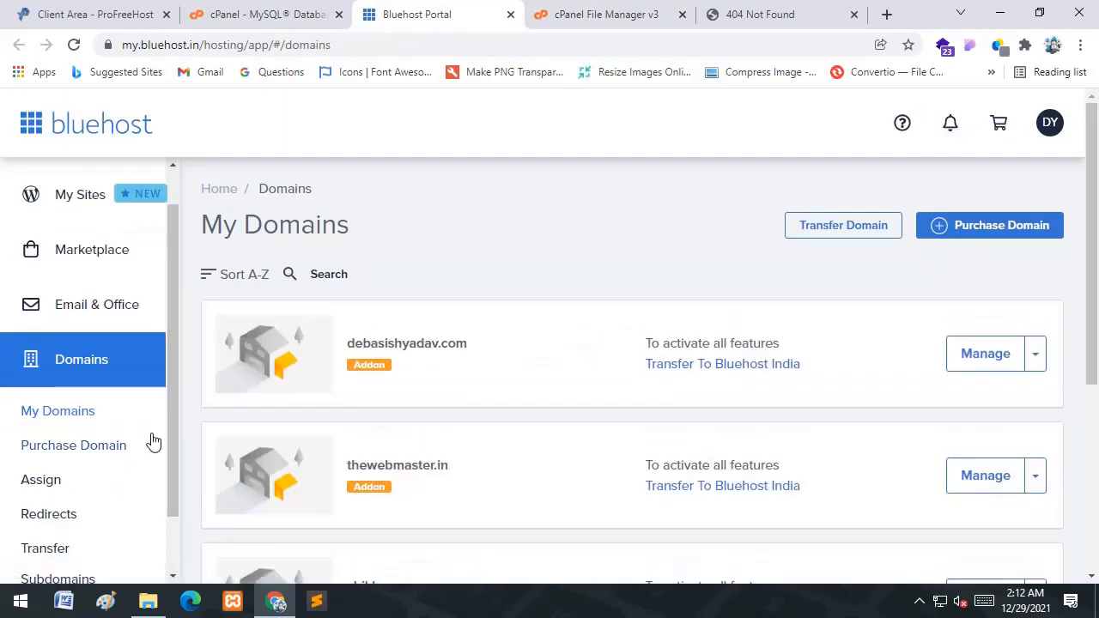
{"action": "scroll", "coordinate": [173, 429], "scroll_direction": "down", "scroll_amount": 2}
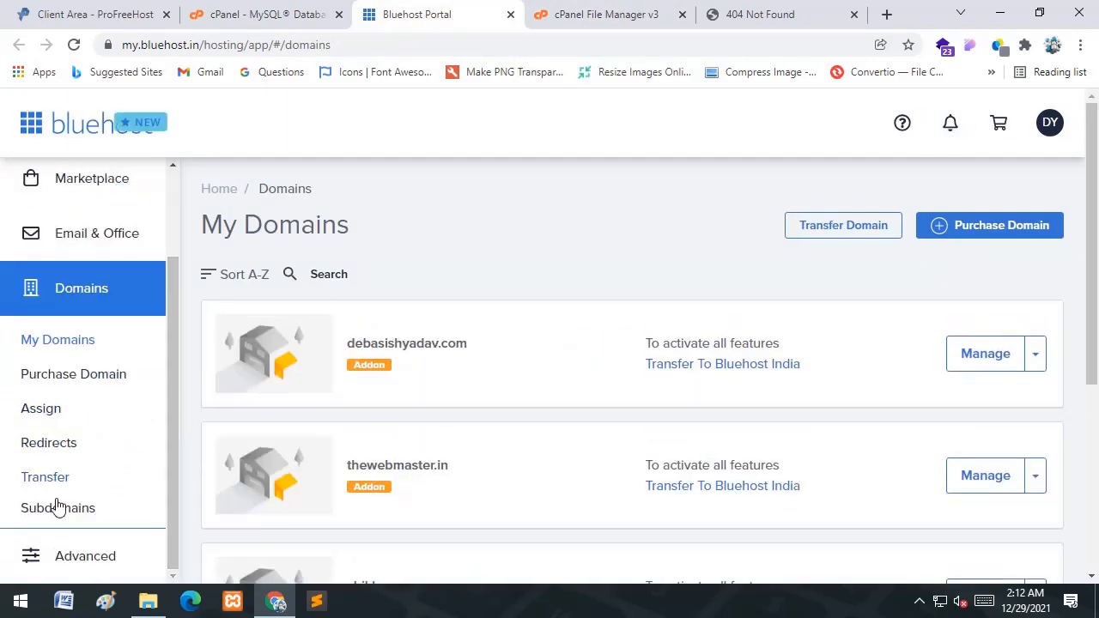
{"action": "left_click", "coordinate": [125, 488]}
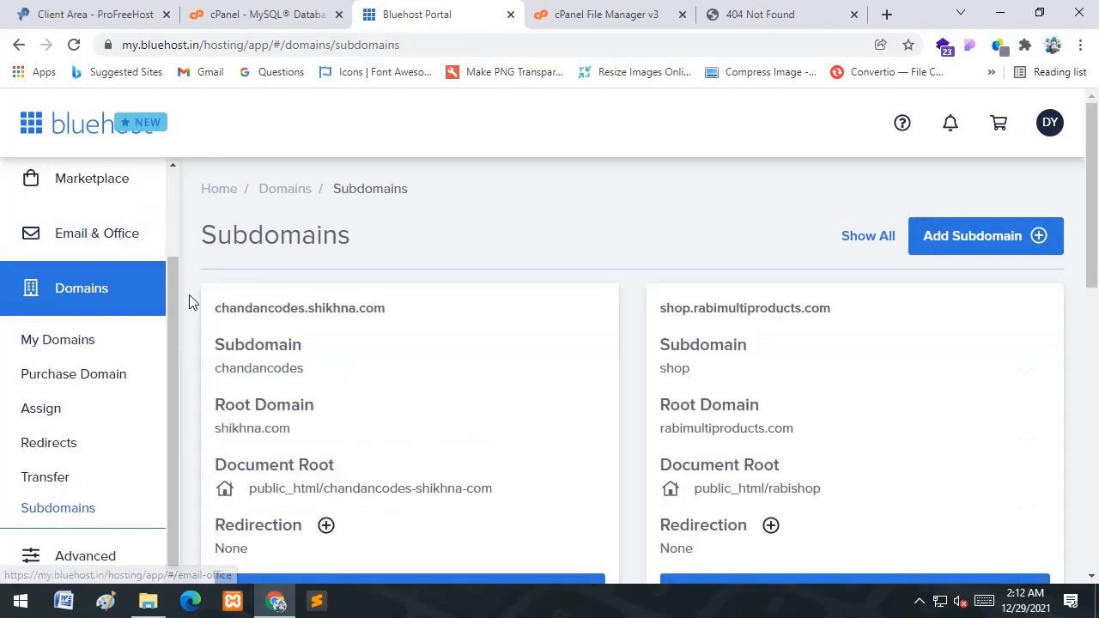
{"action": "left_click_drag", "start_coordinate": [395, 323], "coordinate": [204, 328]}
{"action": "key", "text": "ctrl+c"}
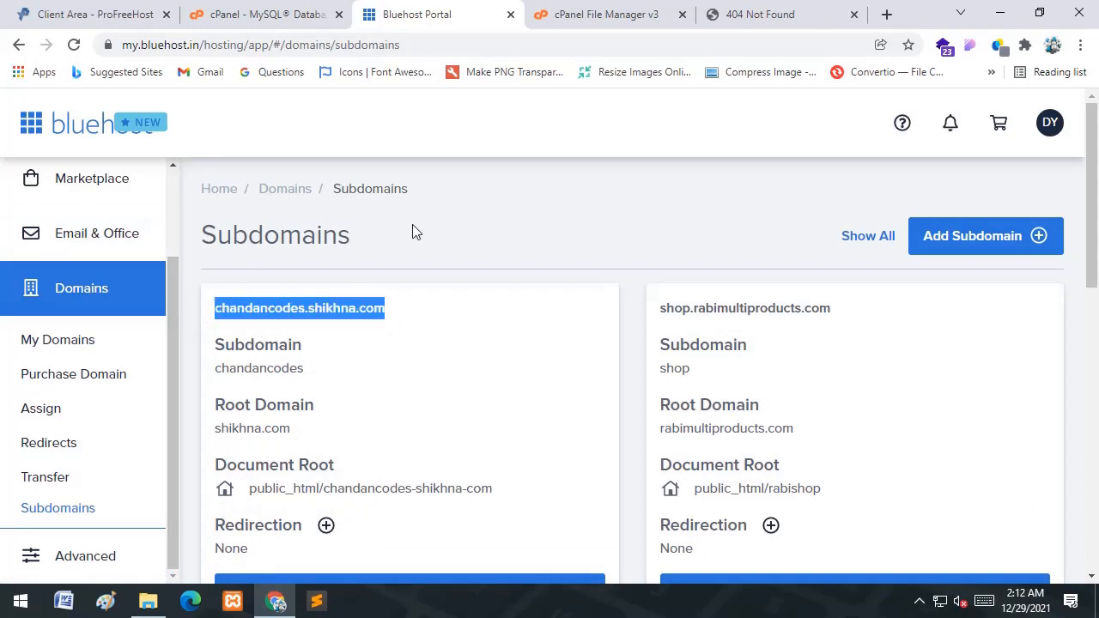
{"action": "left_click", "coordinate": [807, 12]}
{"action": "left_click", "coordinate": [576, 42]}
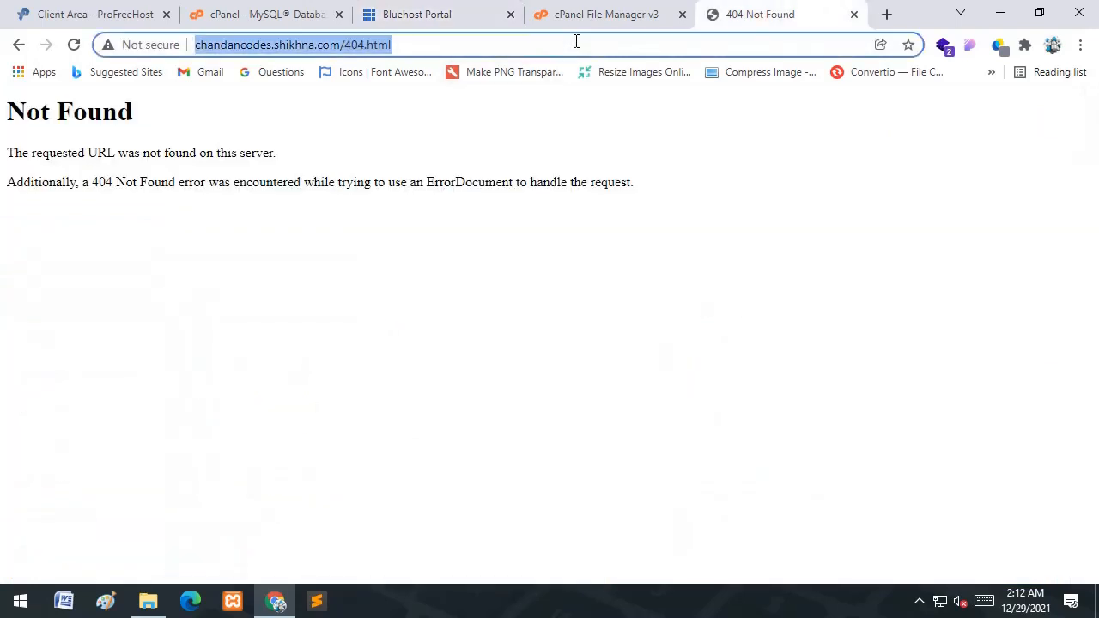
- Load the bare subdomain address, reload the blog home page, and open its categories
{"action": "key", "text": "ctrl+v"}
{"action": "key", "text": "Return"}
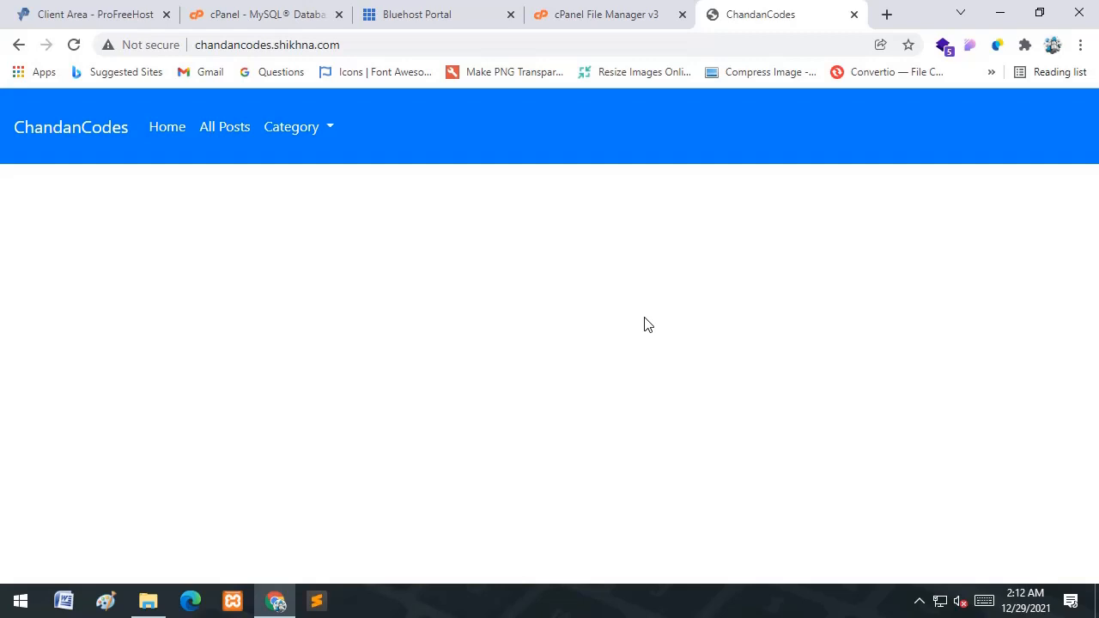
{"action": "left_click", "coordinate": [74, 46]}
{"action": "left_click", "coordinate": [331, 131]}
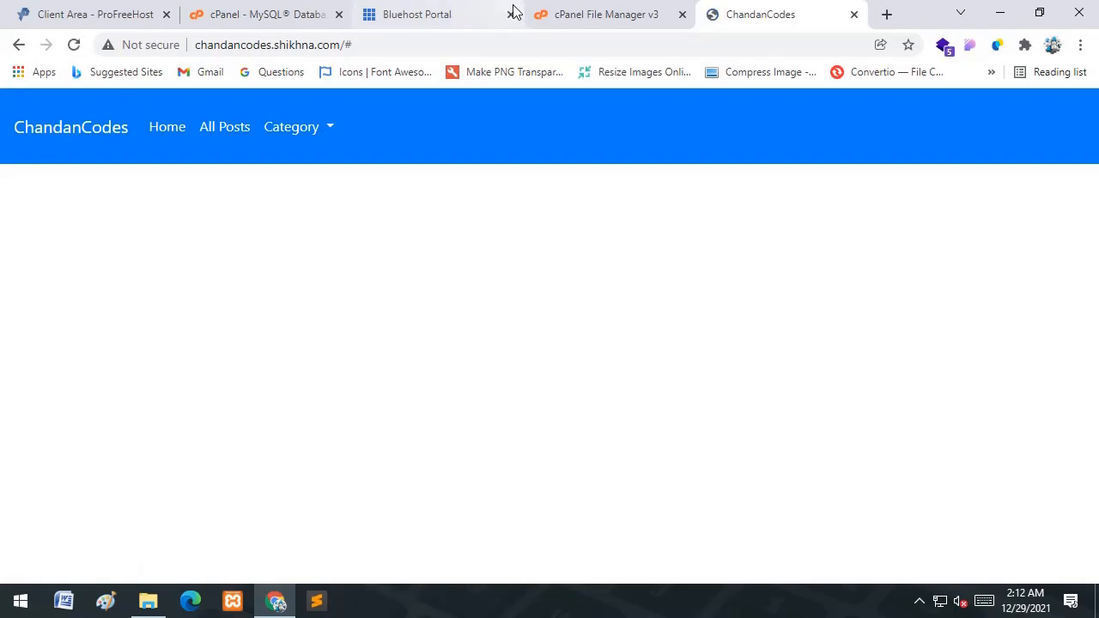
- Reload the live ChandanCodes site with the trailing '#' removed from its address
{"action": "left_click", "coordinate": [442, 9]}
{"action": "left_click", "coordinate": [593, 10]}
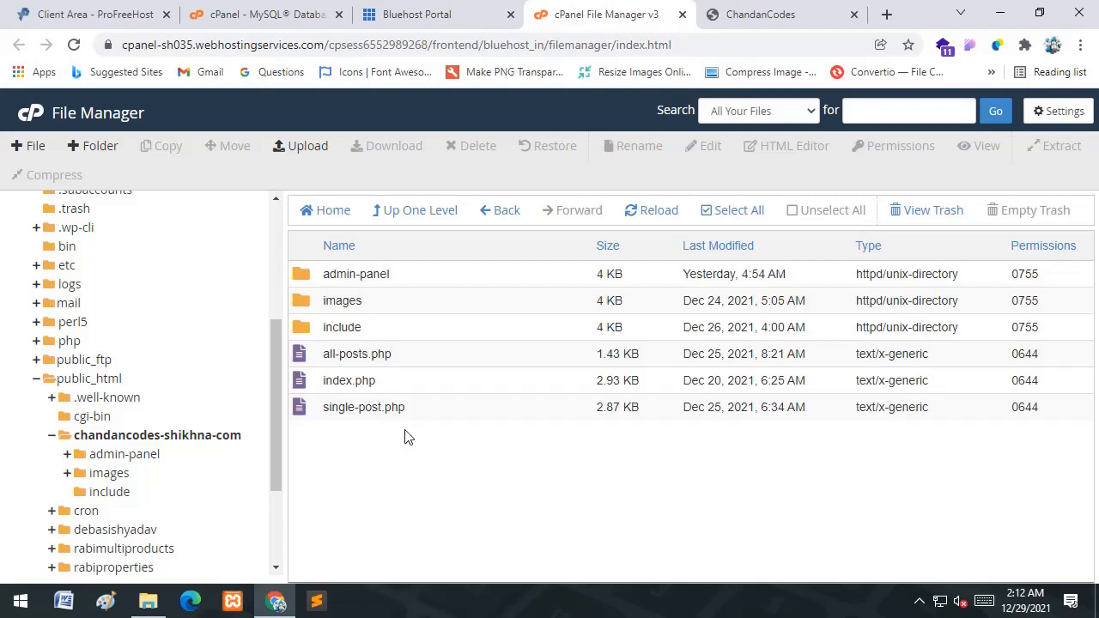
{"action": "left_click", "coordinate": [730, 15]}
{"action": "left_click", "coordinate": [743, 47]}
{"action": "left_click", "coordinate": [744, 47]}
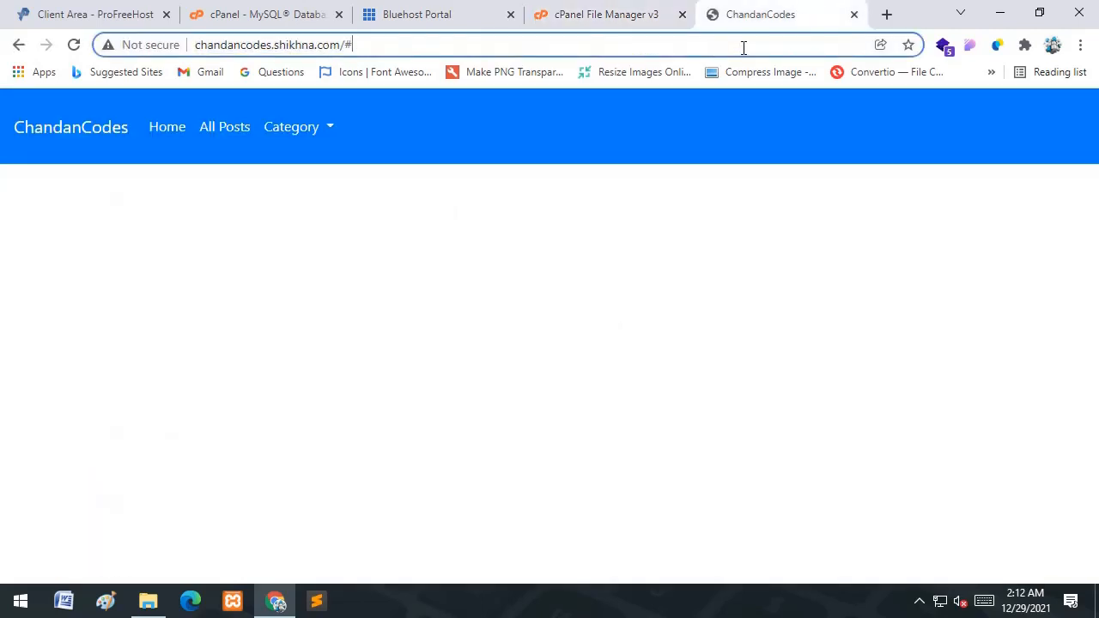
{"action": "key", "text": "BackSpace"}
{"action": "key", "text": "Return"}
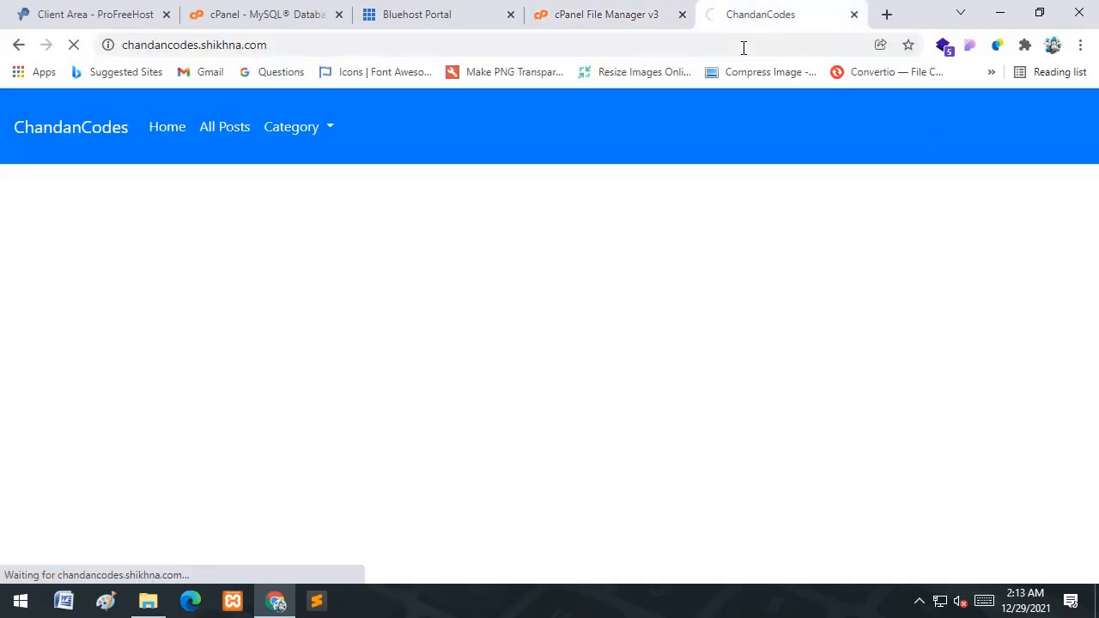
- Open a new Chrome Incognito window
{"action": "left_click", "coordinate": [546, 45]}
{"action": "key", "text": "ctrl+c"}
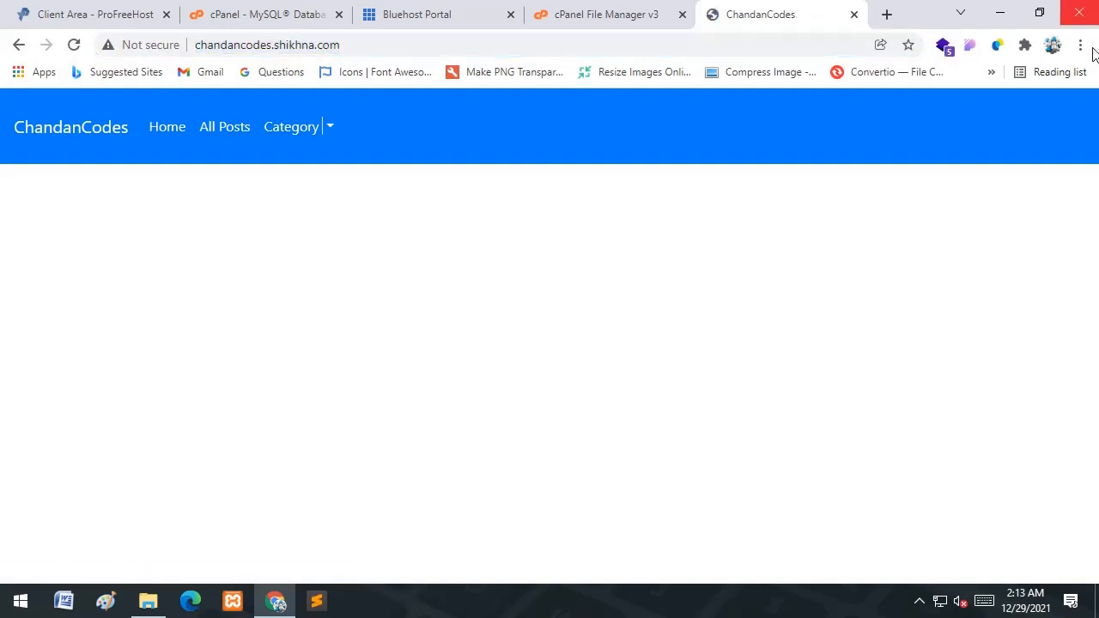
{"action": "left_click", "coordinate": [1080, 46]}
{"action": "left_click", "coordinate": [945, 112]}
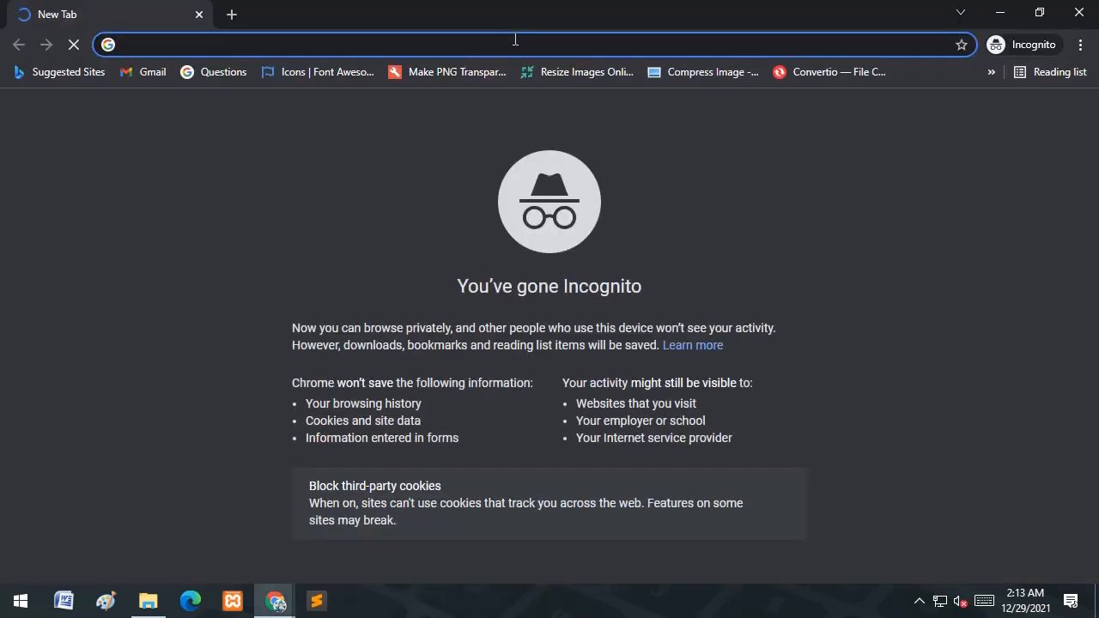
- Load the blog in the Incognito window, try its Category list, then close the window
{"action": "key", "text": "ctrl+v"}
{"action": "key", "text": "Return"}
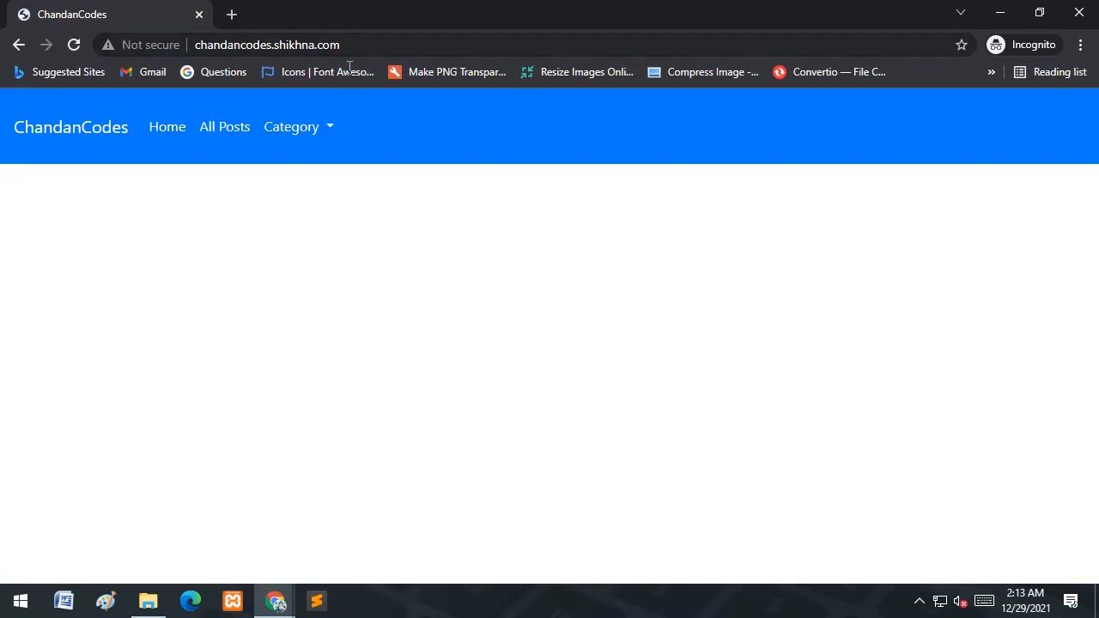
{"action": "left_click", "coordinate": [332, 128]}
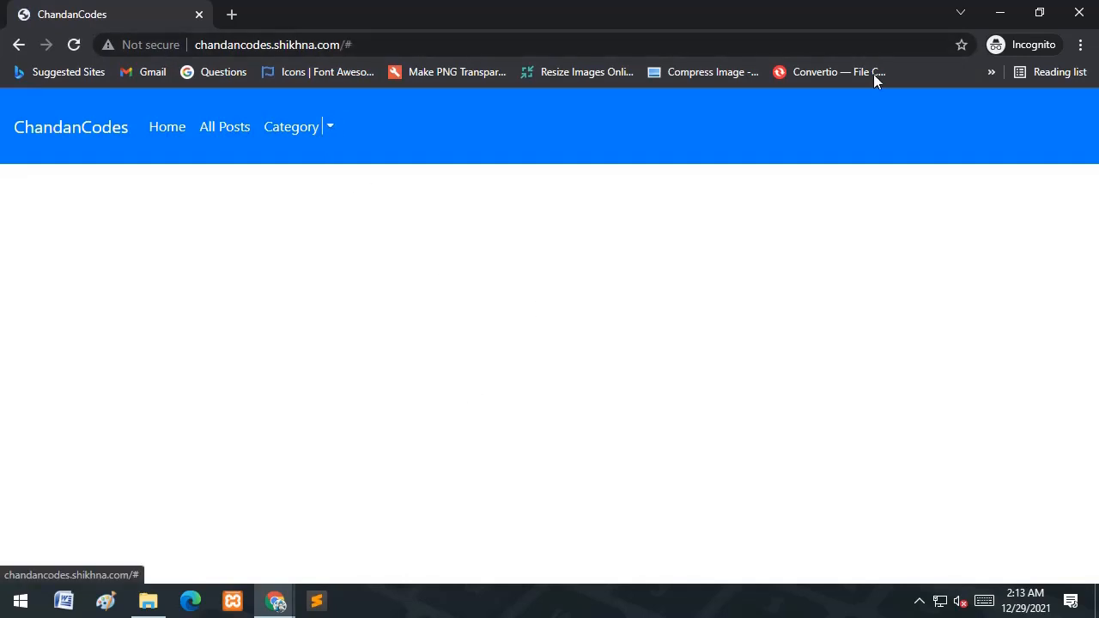
{"action": "left_click", "coordinate": [1080, 12]}
- Return through the File Manager and Bluehost tabs to the MySQL user privileges page
{"action": "left_click", "coordinate": [607, 14]}
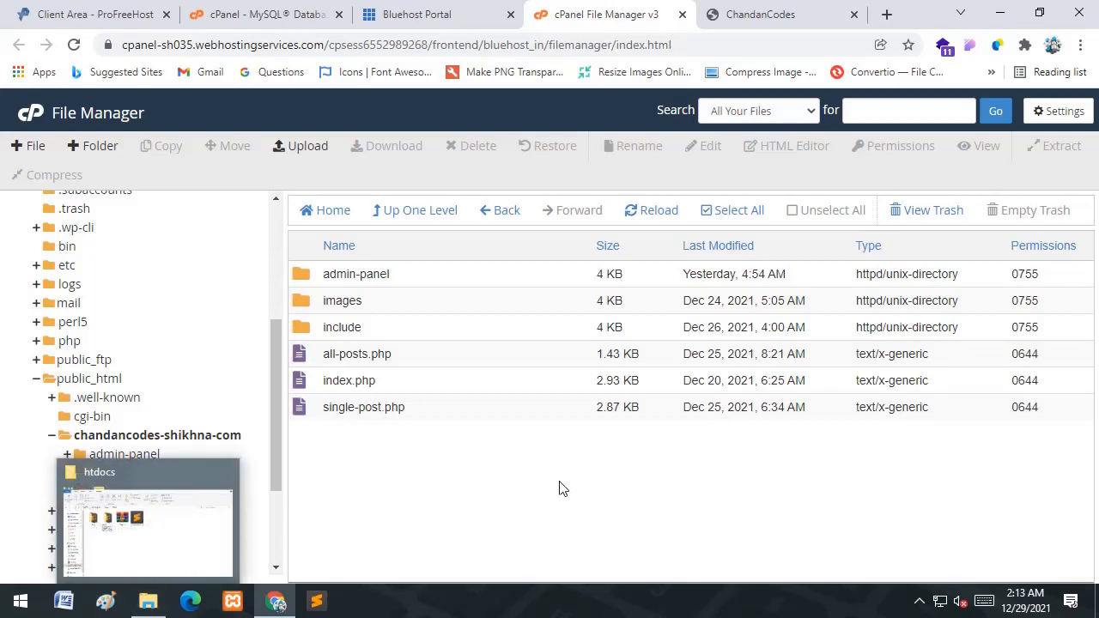
{"action": "left_click", "coordinate": [378, 12]}
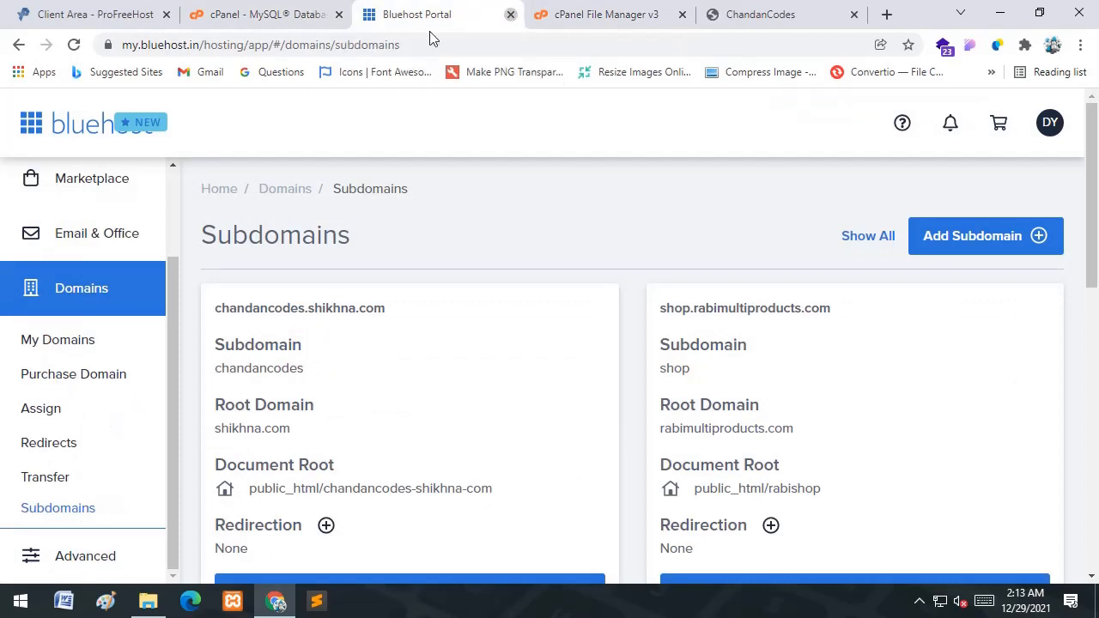
{"action": "left_click", "coordinate": [295, 7]}
- Grant the blog user ALL PRIVILEGES on blog_database, save, and go back
{"action": "scroll", "coordinate": [357, 367], "scroll_direction": "down", "scroll_amount": 2}
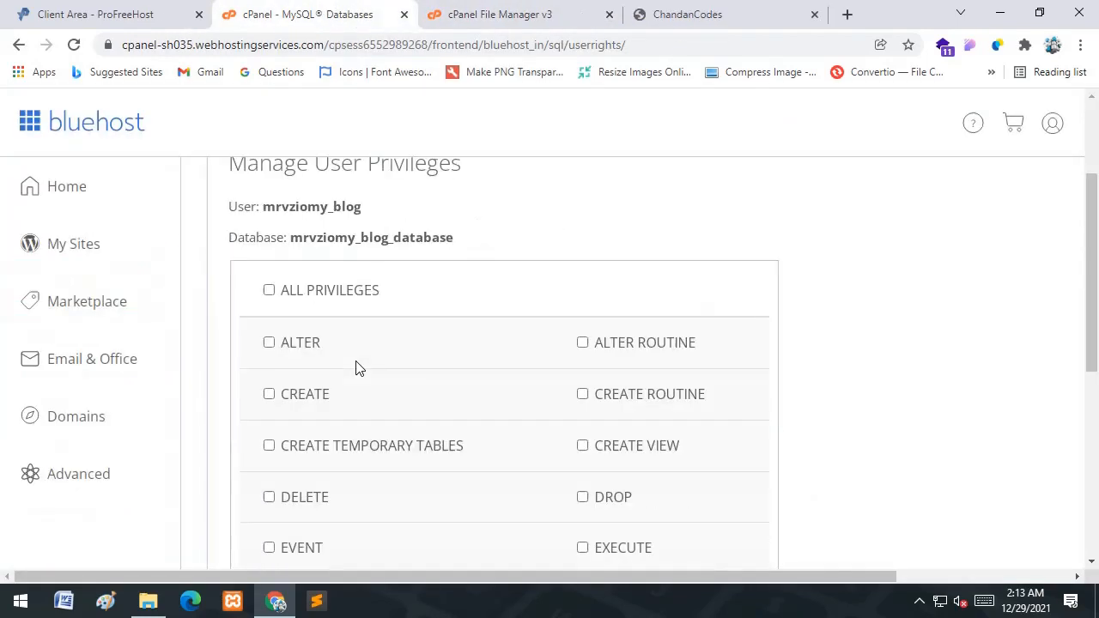
{"action": "scroll", "coordinate": [338, 306], "scroll_direction": "down", "scroll_amount": 2}
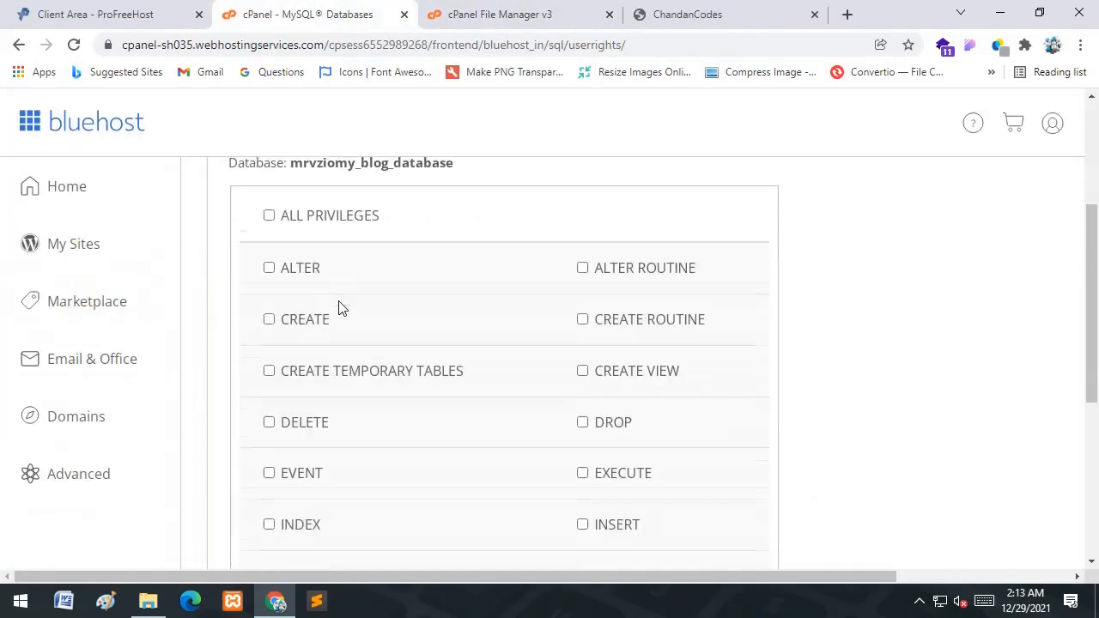
{"action": "left_click", "coordinate": [268, 205]}
{"action": "scroll", "coordinate": [407, 248], "scroll_direction": "down", "scroll_amount": 5}
{"action": "left_click", "coordinate": [300, 381]}
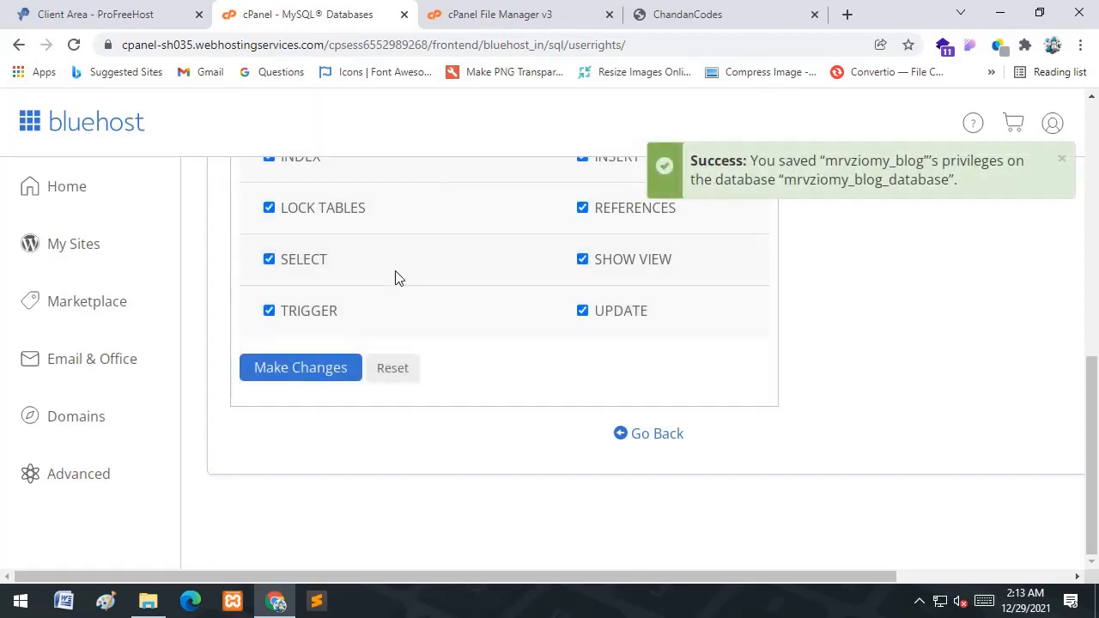
{"action": "left_click", "coordinate": [648, 440]}
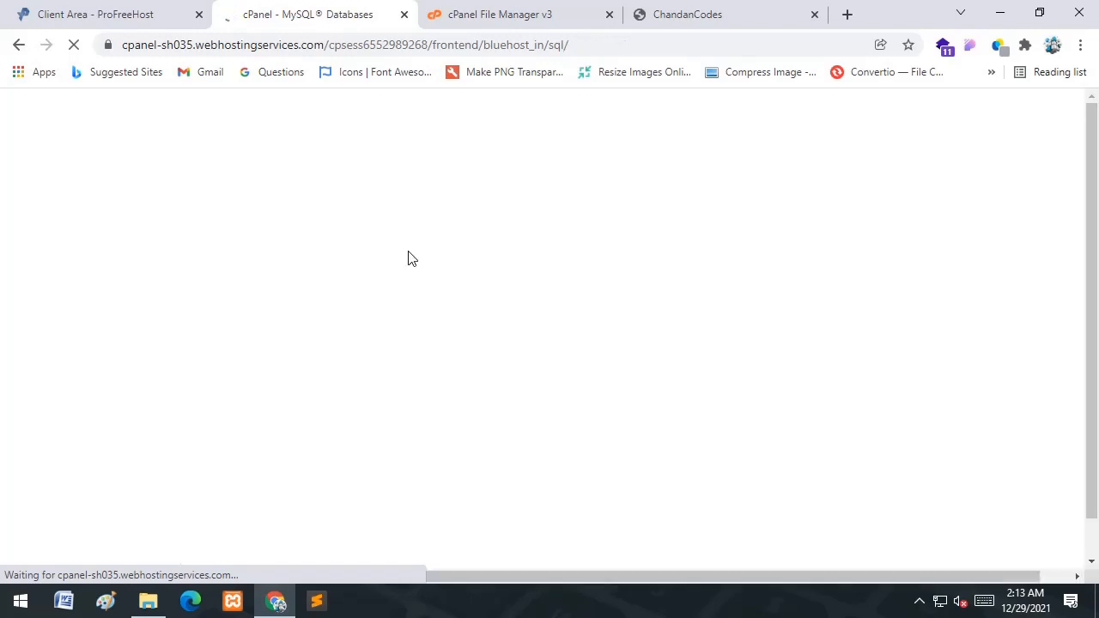
- Review the blog database in the Current Databases list
{"action": "scroll", "coordinate": [396, 334], "scroll_direction": "down", "scroll_amount": 4}
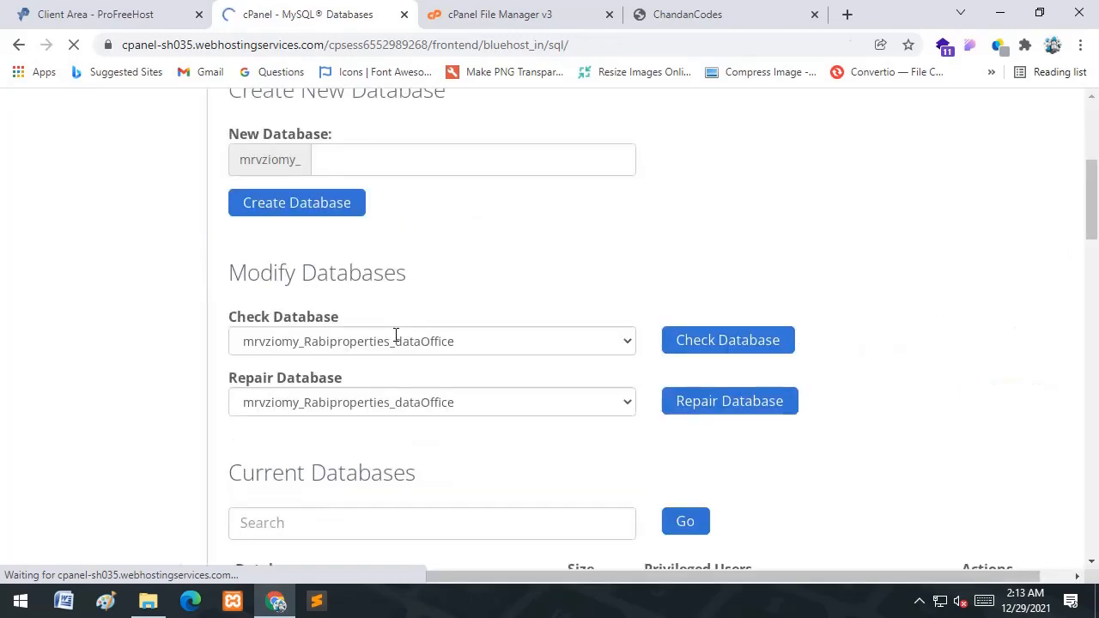
{"action": "scroll", "coordinate": [396, 334], "scroll_direction": "down", "scroll_amount": 4}
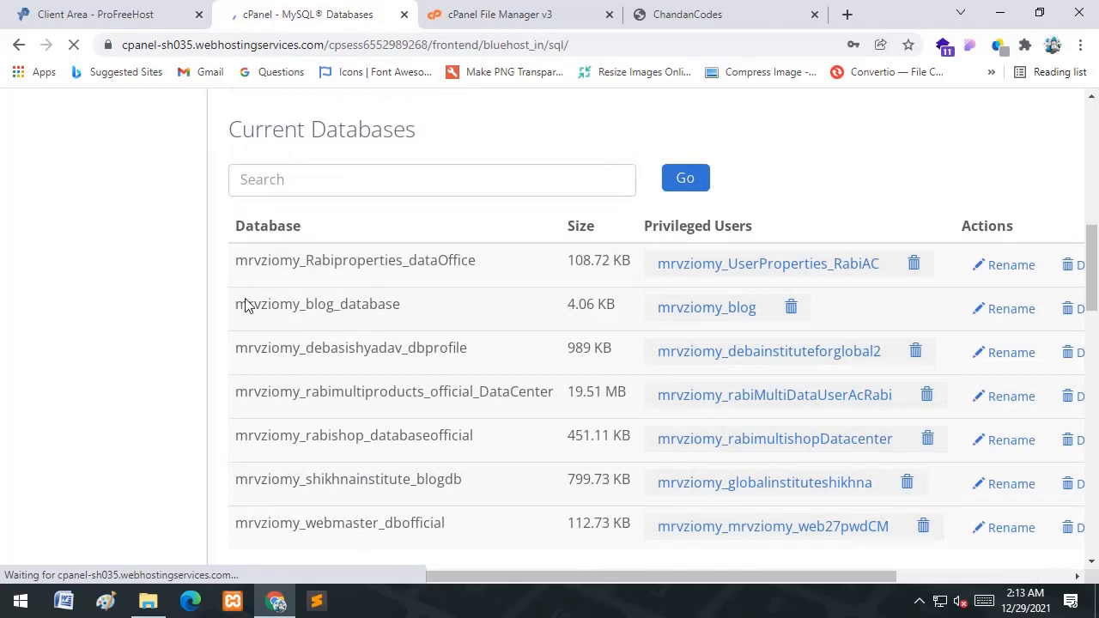
{"action": "double_click", "coordinate": [376, 311]}
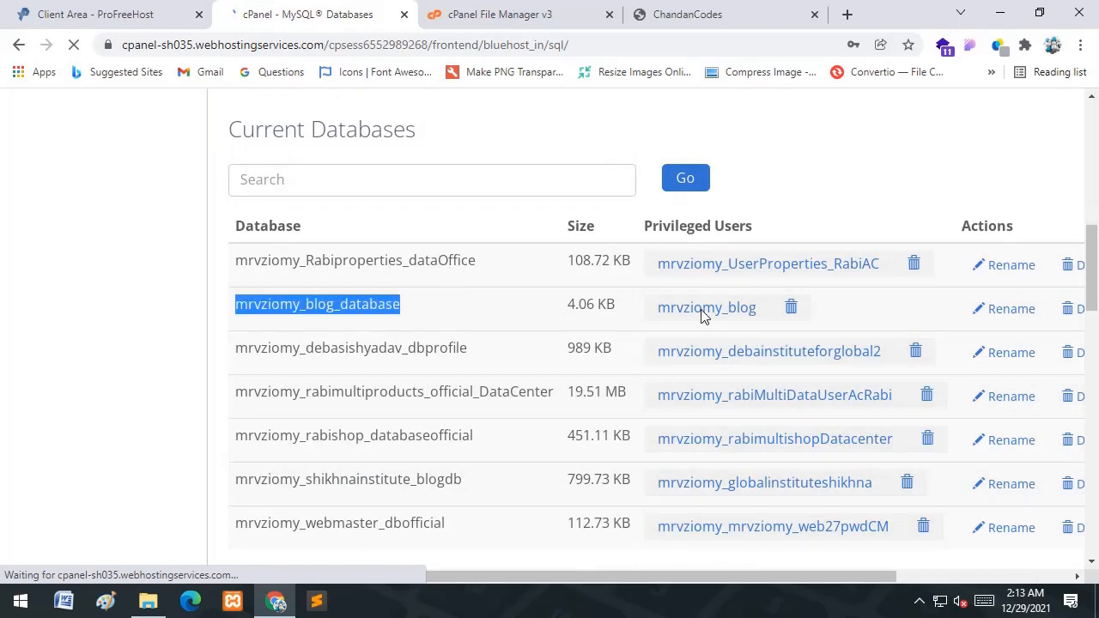
{"action": "scroll", "coordinate": [373, 215], "scroll_direction": "up", "scroll_amount": 7}
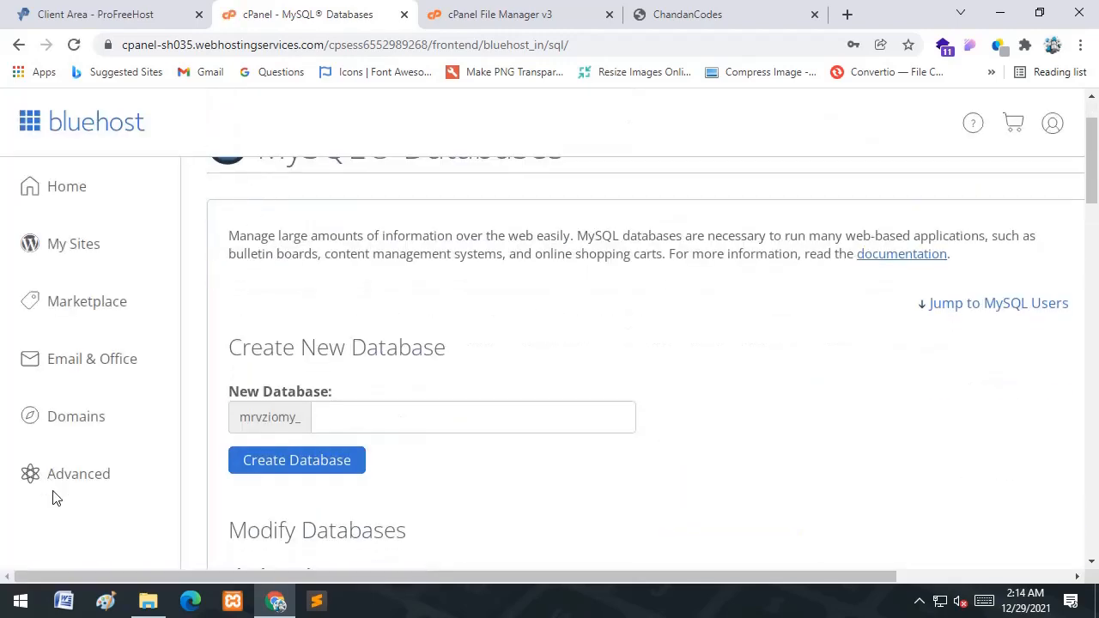
- Open the cPanel main page in a new tab after checking the Current Users list
{"action": "right_click", "coordinate": [62, 304]}
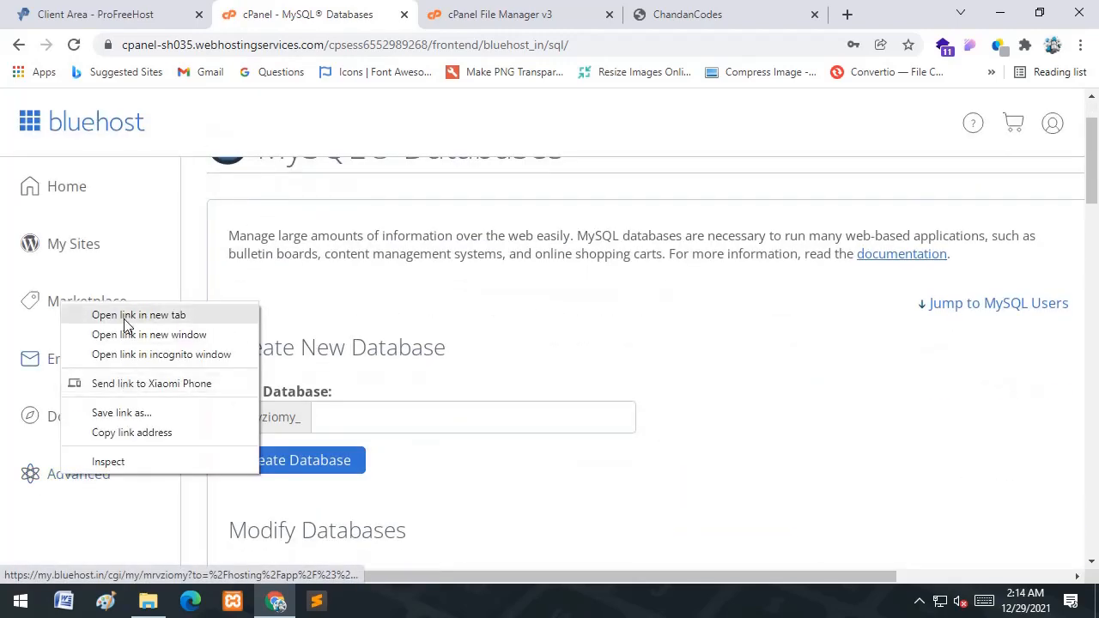
{"action": "left_click", "coordinate": [127, 318]}
{"action": "left_click", "coordinate": [384, 10]}
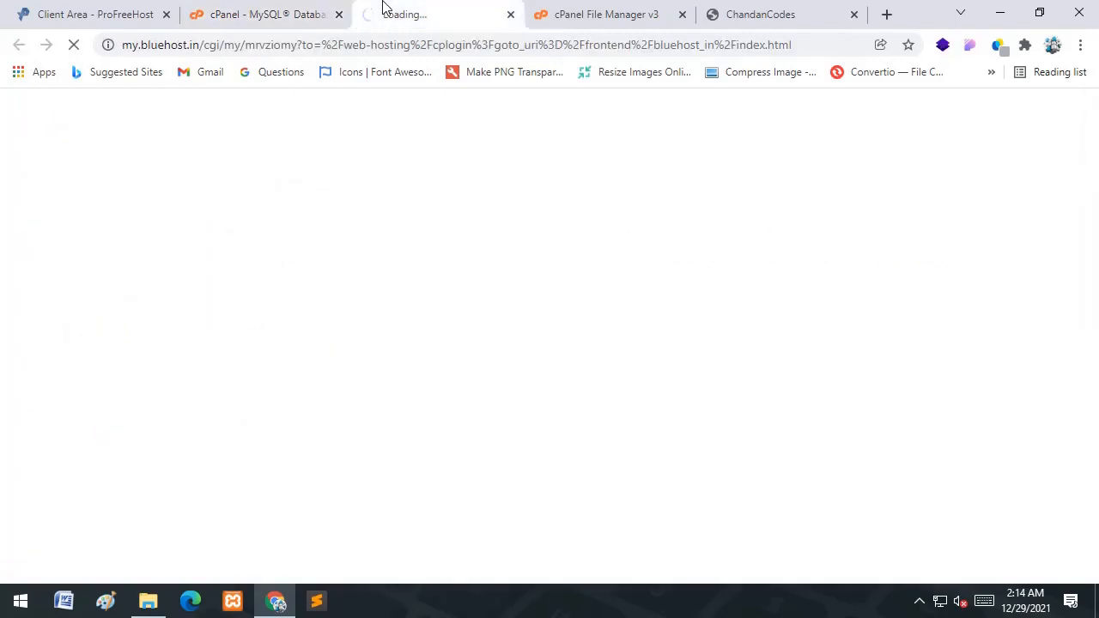
{"action": "key", "text": "ctrl+shift+Tab"}
{"action": "scroll", "coordinate": [503, 299], "scroll_direction": "down", "scroll_amount": 15}
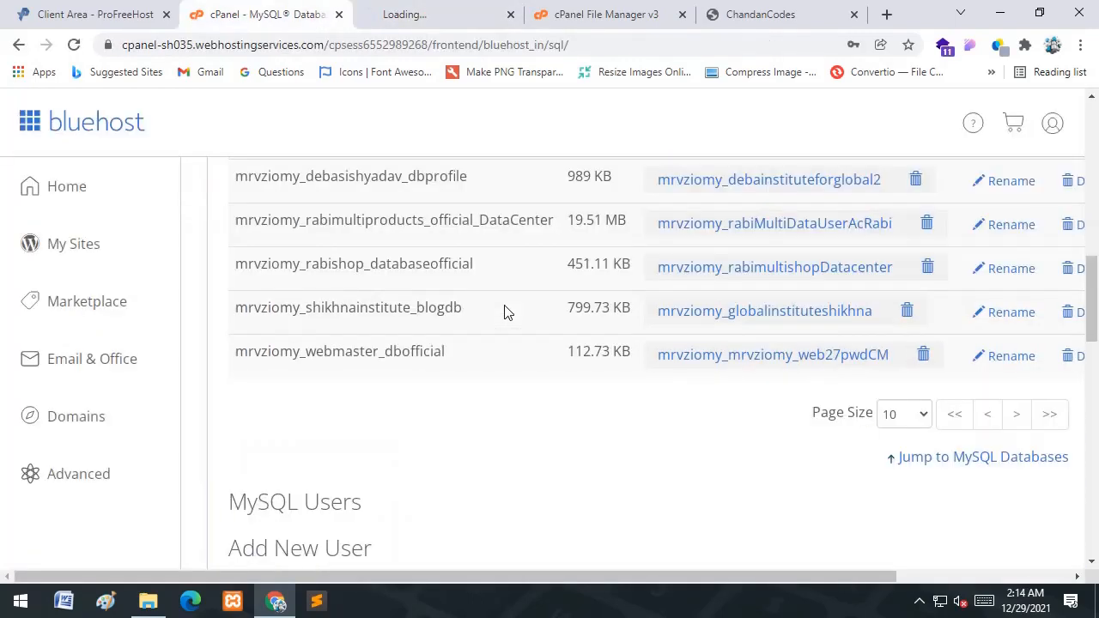
{"action": "scroll", "coordinate": [505, 312], "scroll_direction": "down", "scroll_amount": 5}
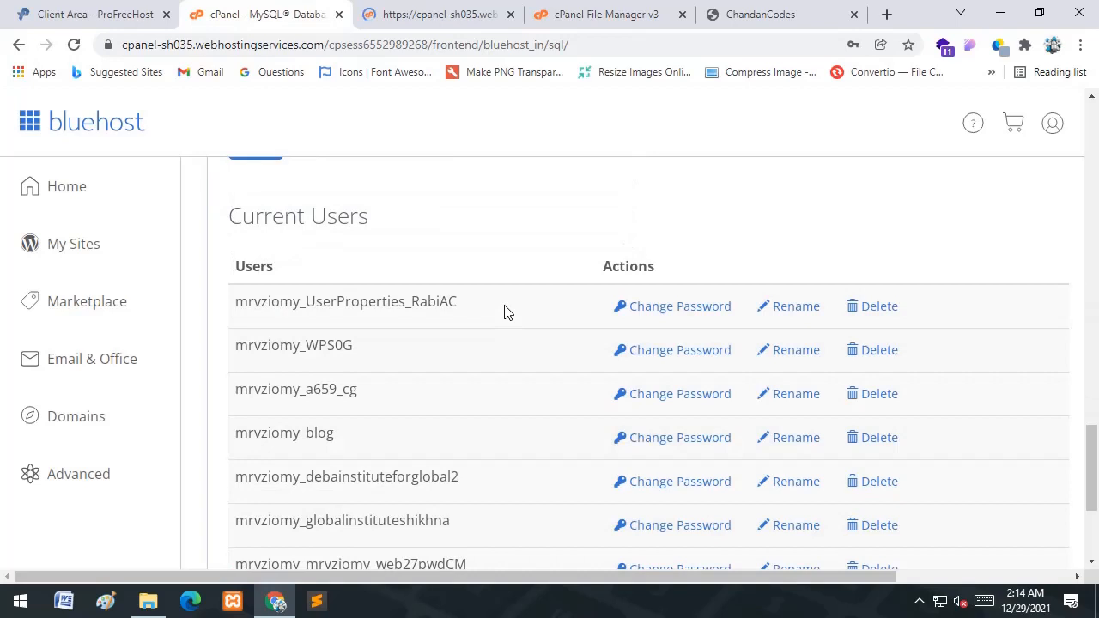
{"action": "key", "text": "ctrl+Tab"}
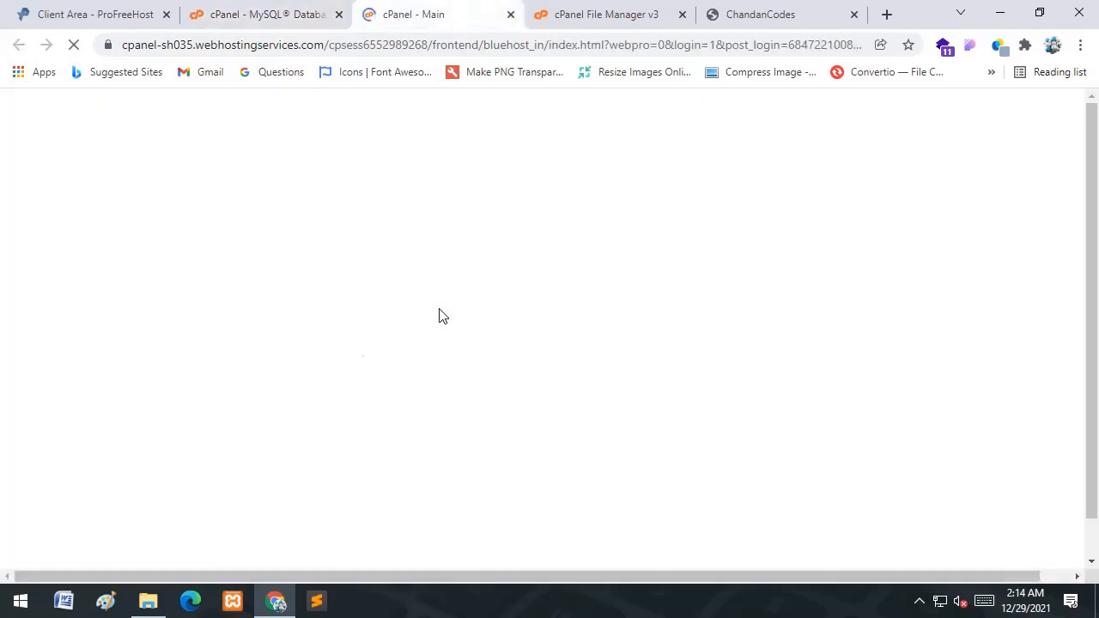
- Launch phpMyAdmin from the Databases section of cPanel Main
{"action": "scroll", "coordinate": [392, 421], "scroll_direction": "down", "scroll_amount": 4}
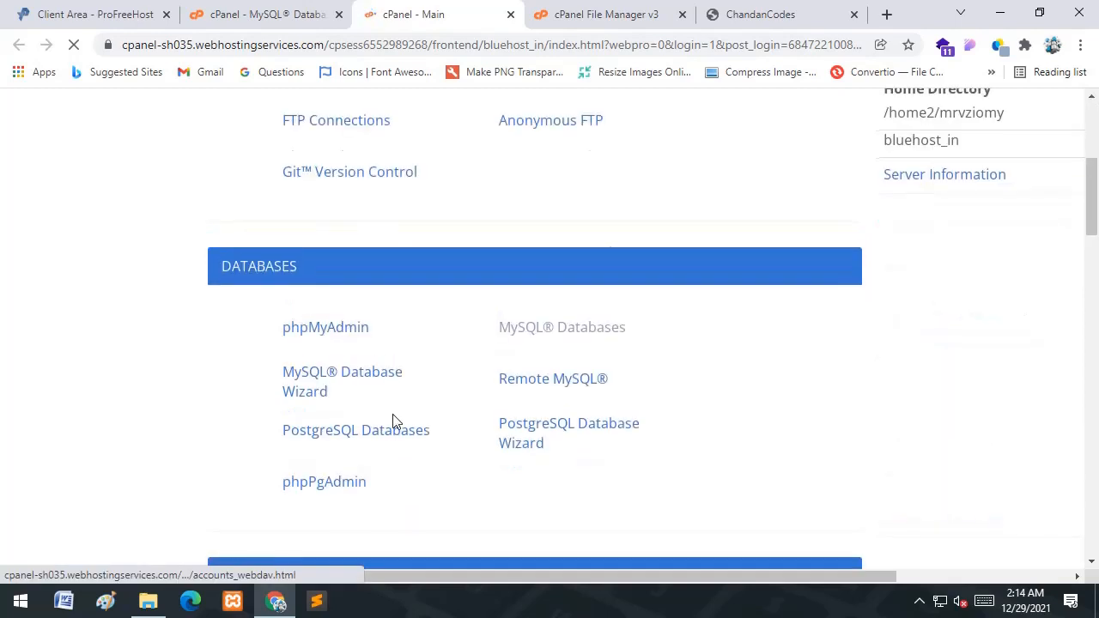
{"action": "scroll", "coordinate": [393, 421], "scroll_direction": "down", "scroll_amount": 2}
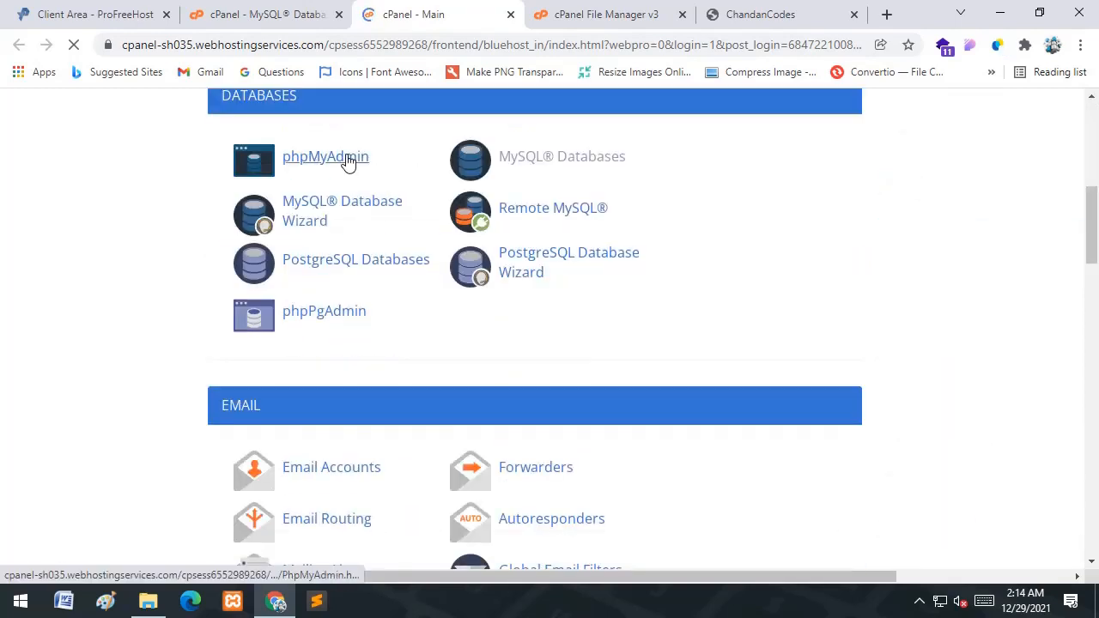
{"action": "left_click", "coordinate": [345, 161]}
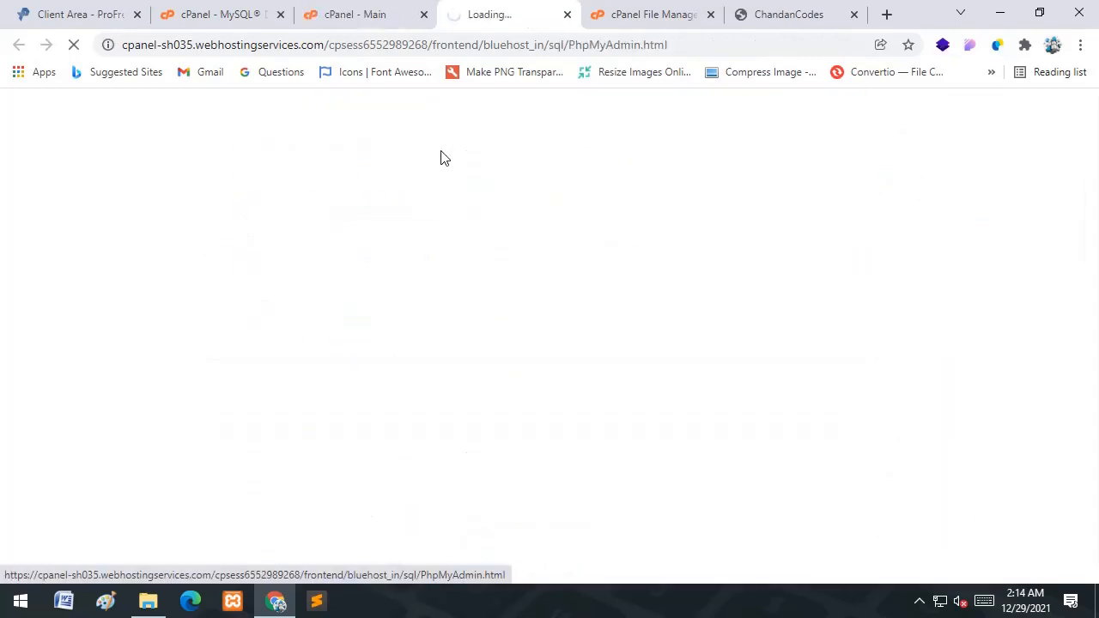
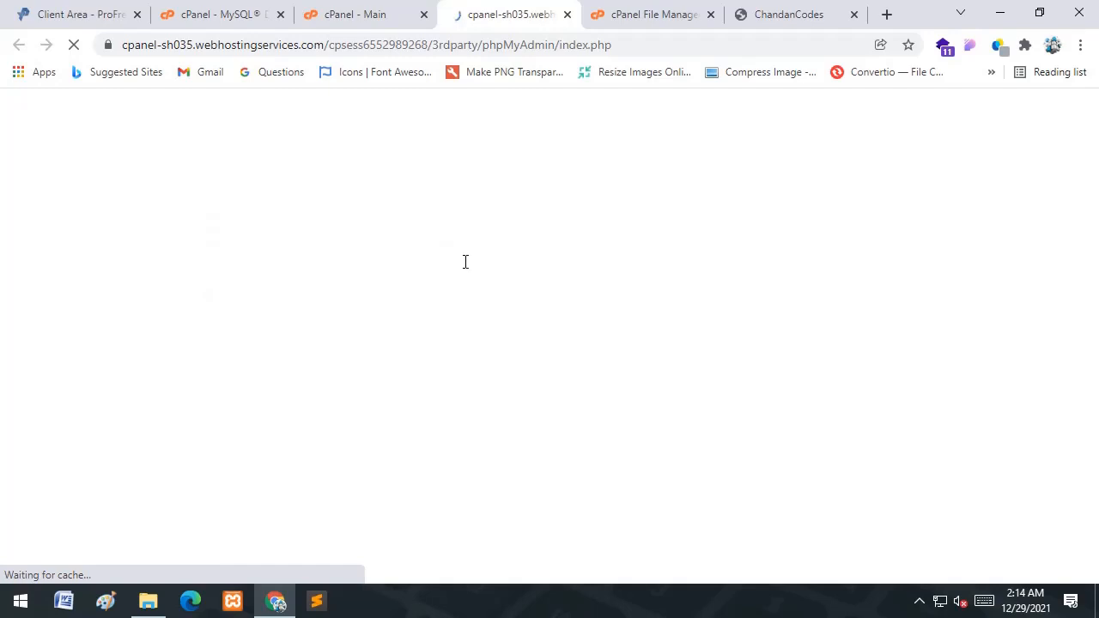
- Reload the ChandanCodes homepage twice; only the nav bar shows. Then return to File Manager
{"action": "left_click", "coordinate": [661, 14]}
{"action": "left_click", "coordinate": [764, 13]}
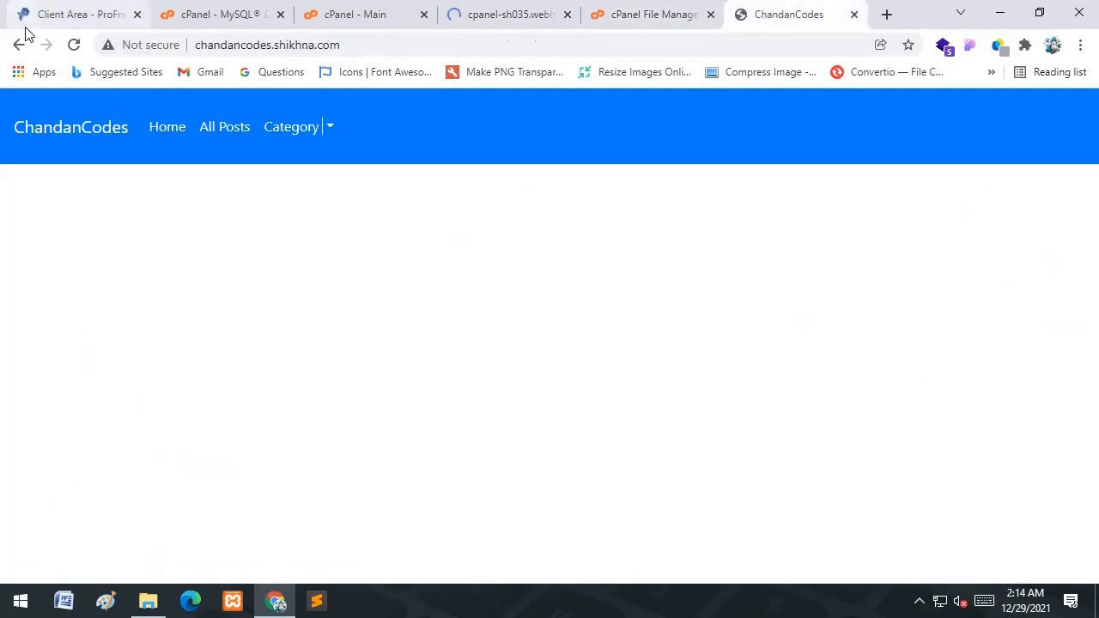
{"action": "left_click", "coordinate": [74, 45]}
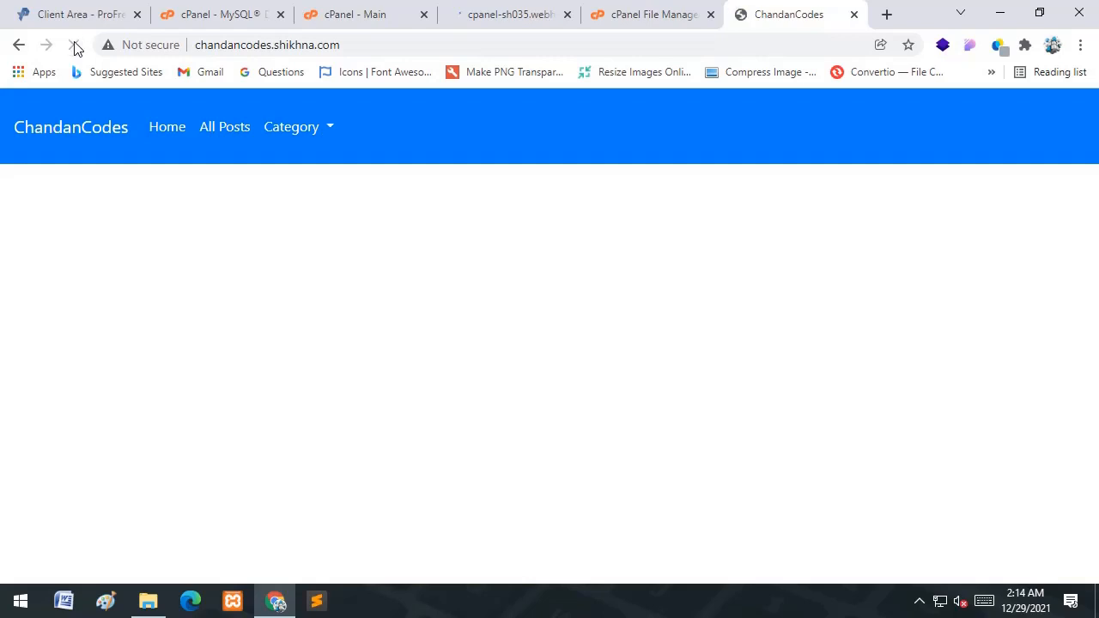
{"action": "left_click", "coordinate": [78, 46]}
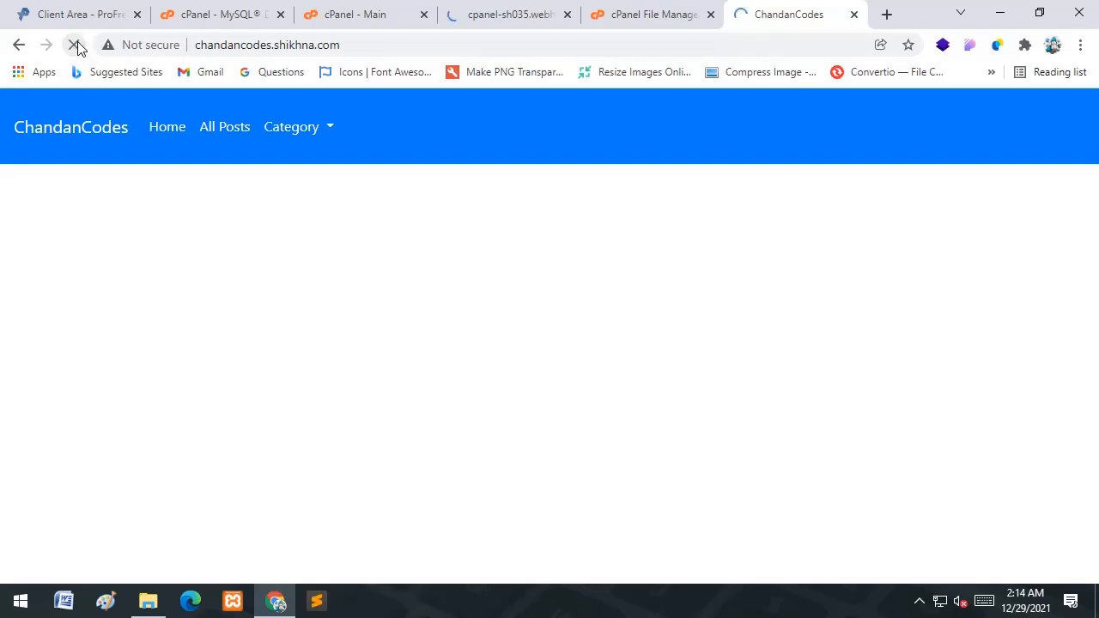
{"action": "left_click", "coordinate": [624, 10]}
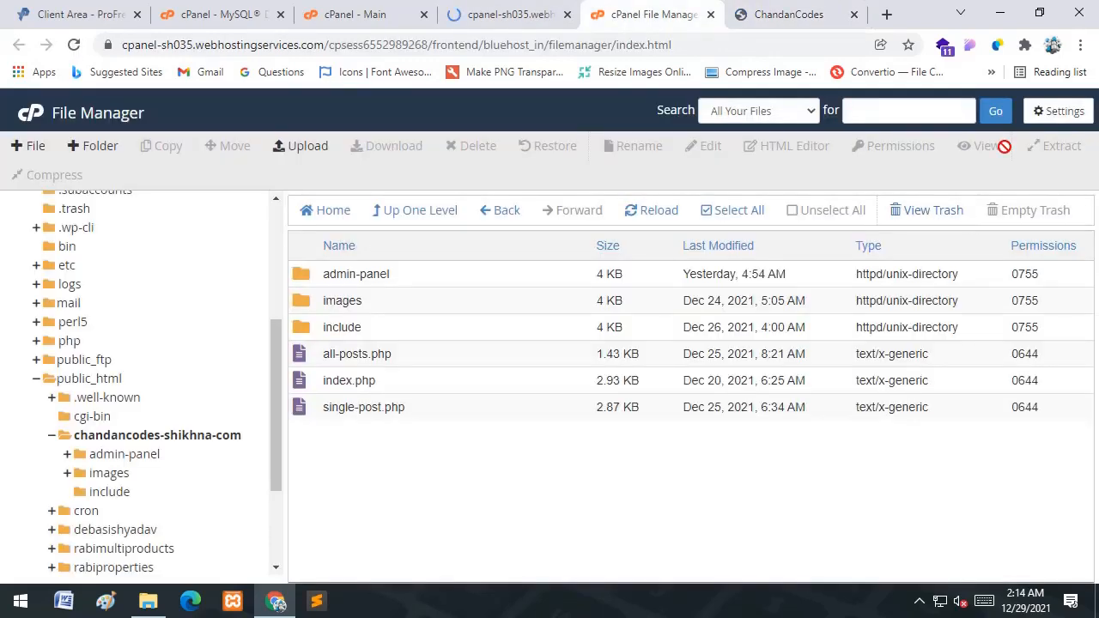
- Toggle File Manager's search-scope dropdown without changing it, then move over to phpMyAdmin
{"action": "left_click", "coordinate": [797, 113]}
{"action": "left_click", "coordinate": [797, 114]}
{"action": "left_click", "coordinate": [797, 113]}
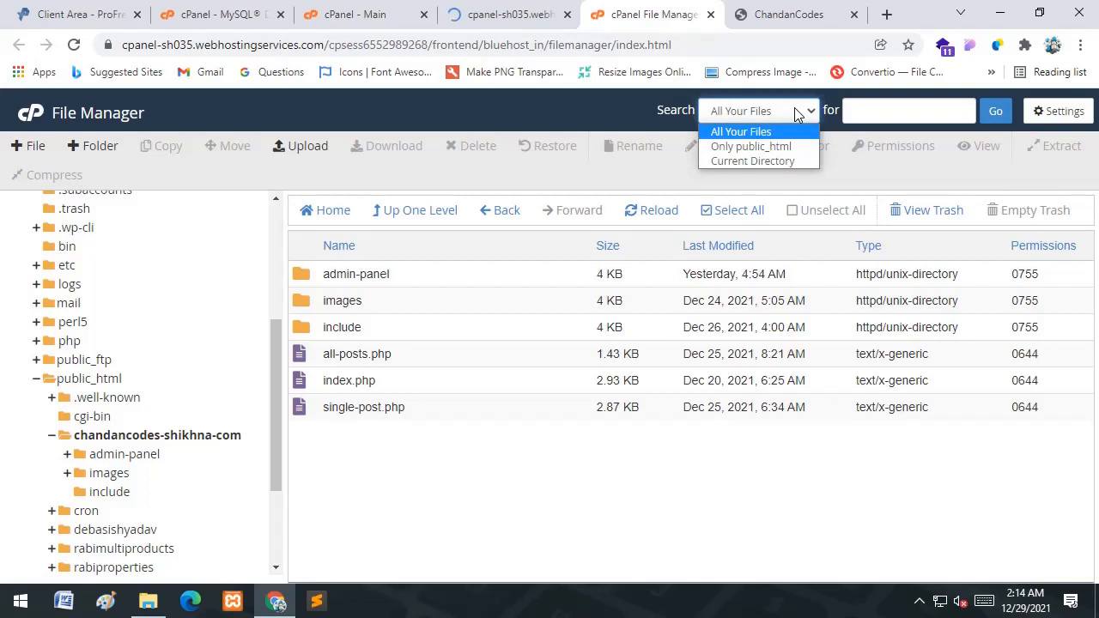
{"action": "left_click", "coordinate": [797, 113]}
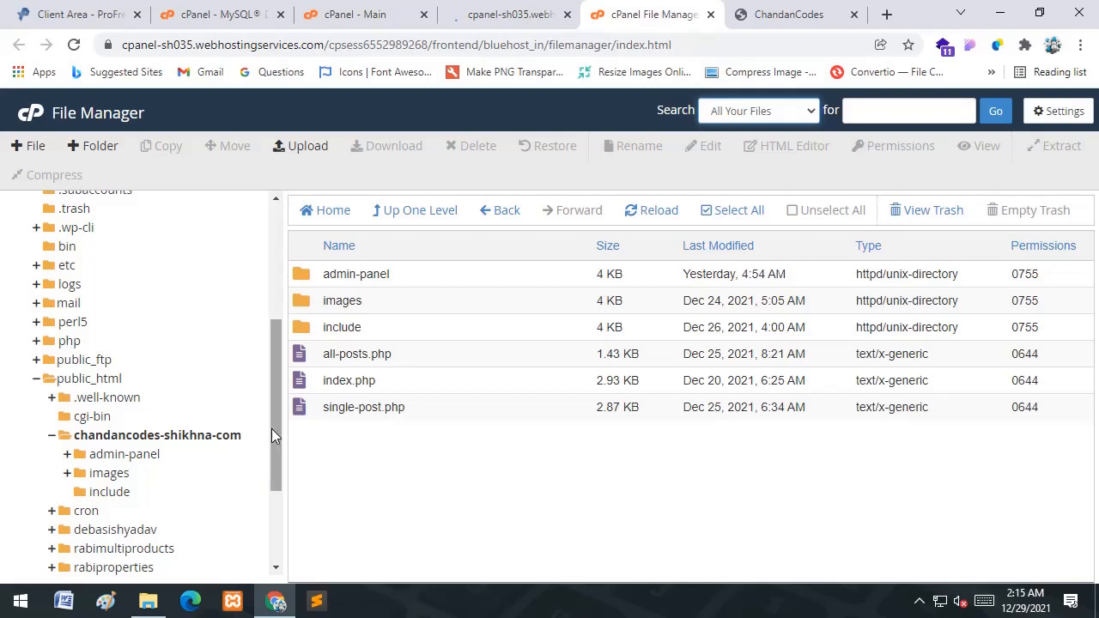
{"action": "mouse_move", "coordinate": [279, 420]}
{"action": "left_mouse_down"}
{"action": "mouse_move", "coordinate": [279, 472]}
{"action": "mouse_move", "coordinate": [278, 426]}
{"action": "left_mouse_up"}
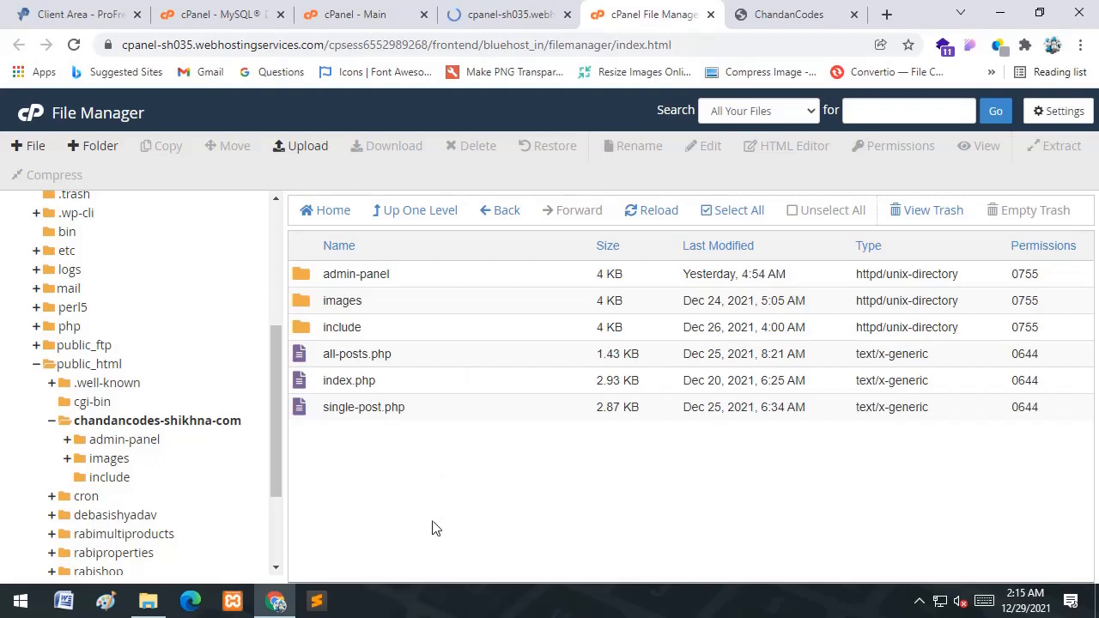
{"action": "left_click", "coordinate": [507, 8]}
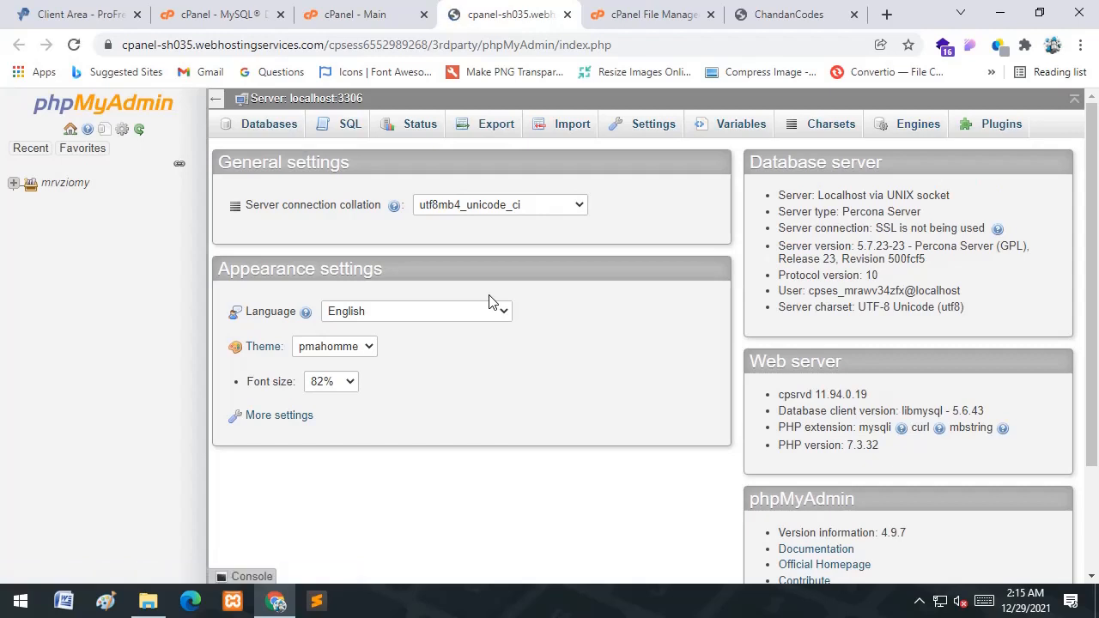
- Select mrvziomy_blog_database under mrvziomy and open its Import page
{"action": "left_click", "coordinate": [15, 186]}
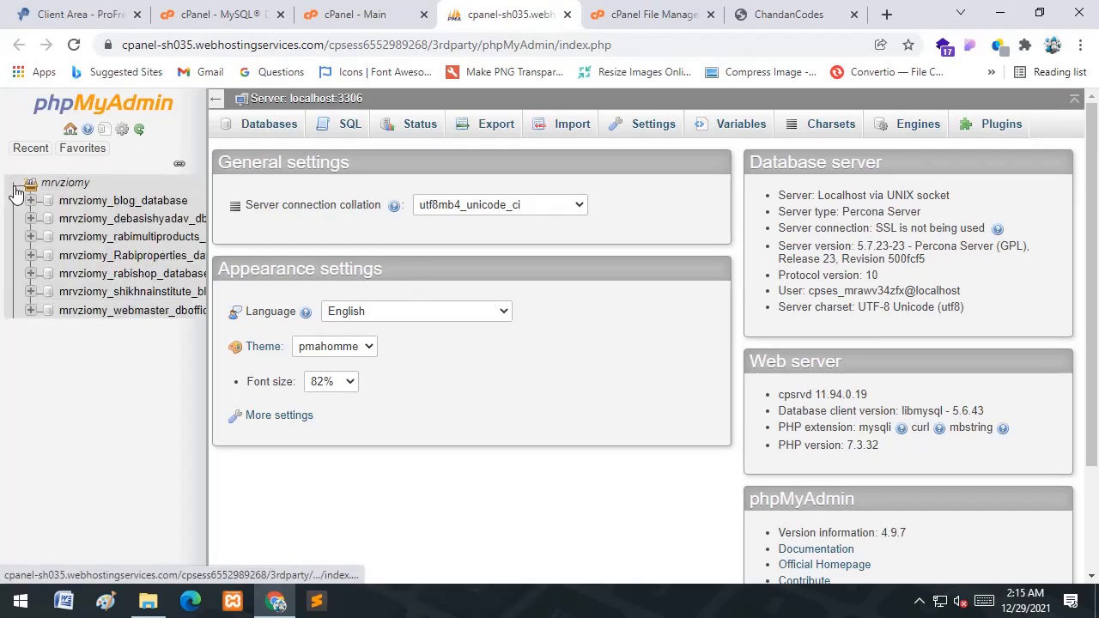
{"action": "left_click", "coordinate": [129, 204]}
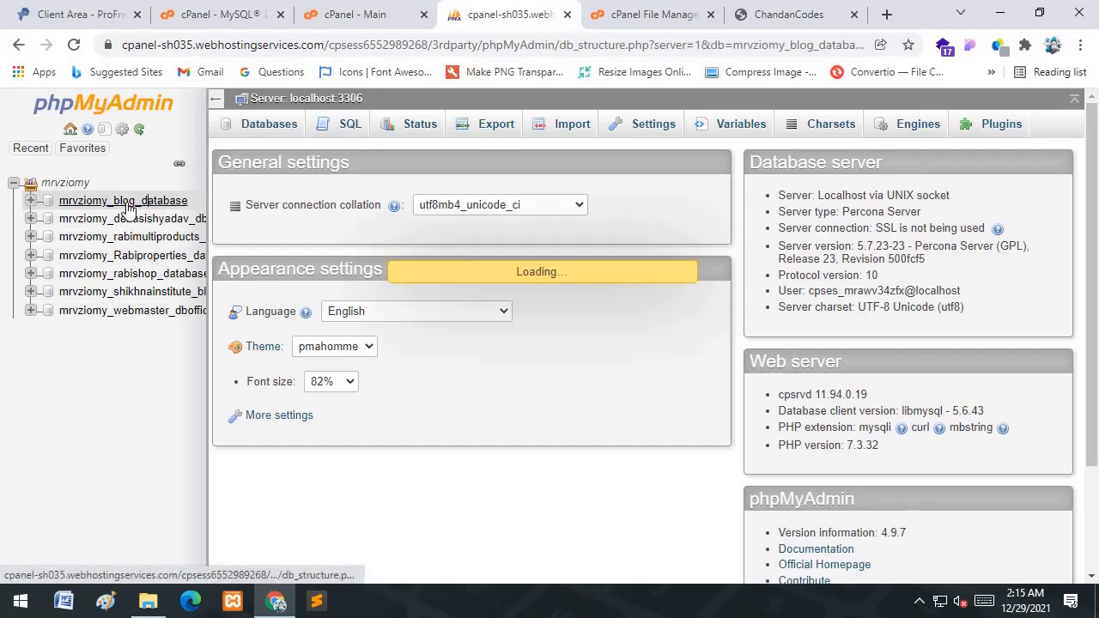
{"action": "left_click", "coordinate": [14, 183]}
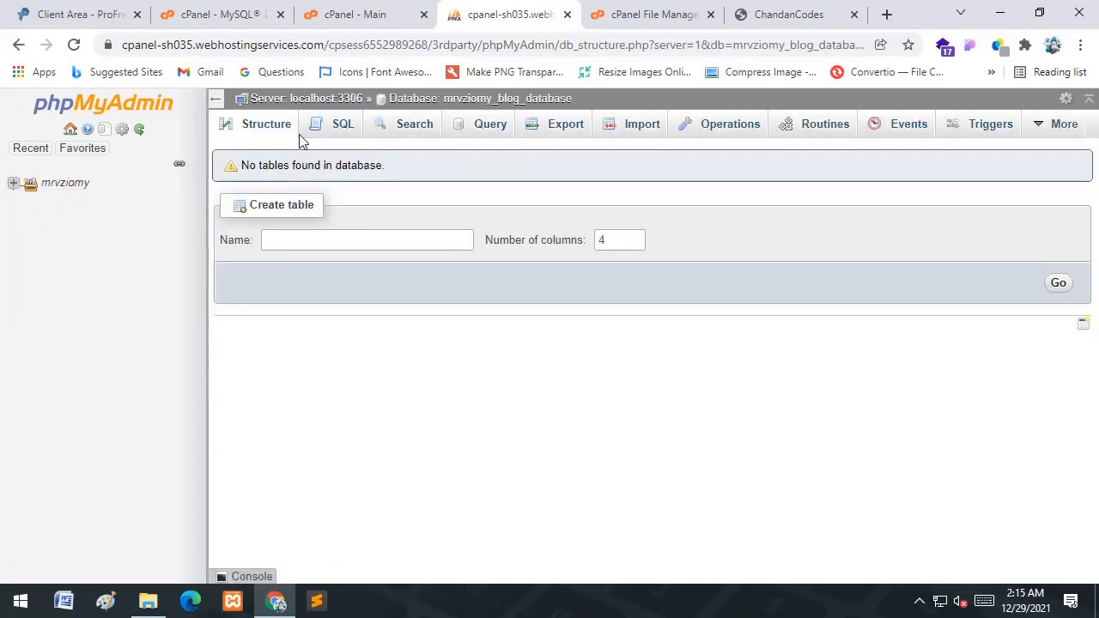
{"action": "left_click", "coordinate": [641, 128]}
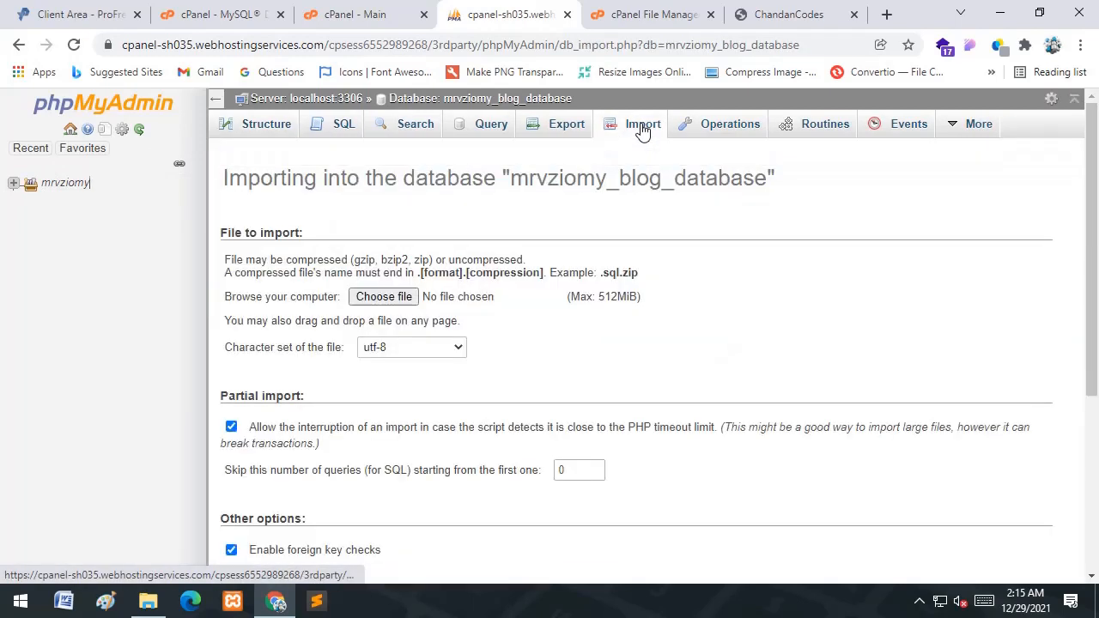
- Choose blog_database.sql from htdocs as the import file and submit the import
{"action": "left_click", "coordinate": [388, 298]}
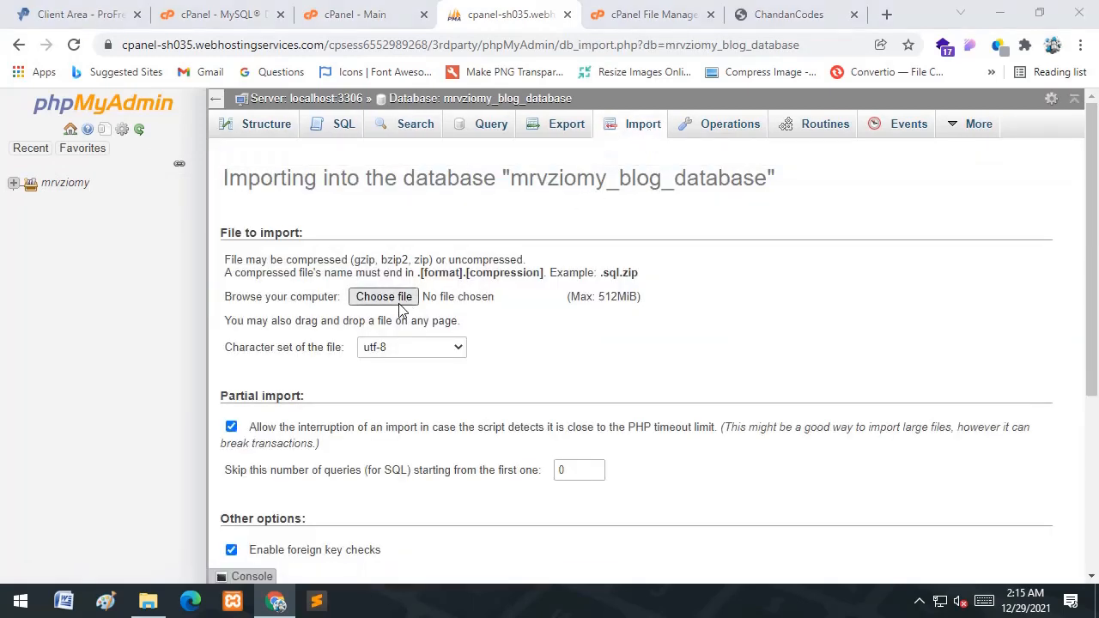
{"action": "left_click", "coordinate": [600, 274]}
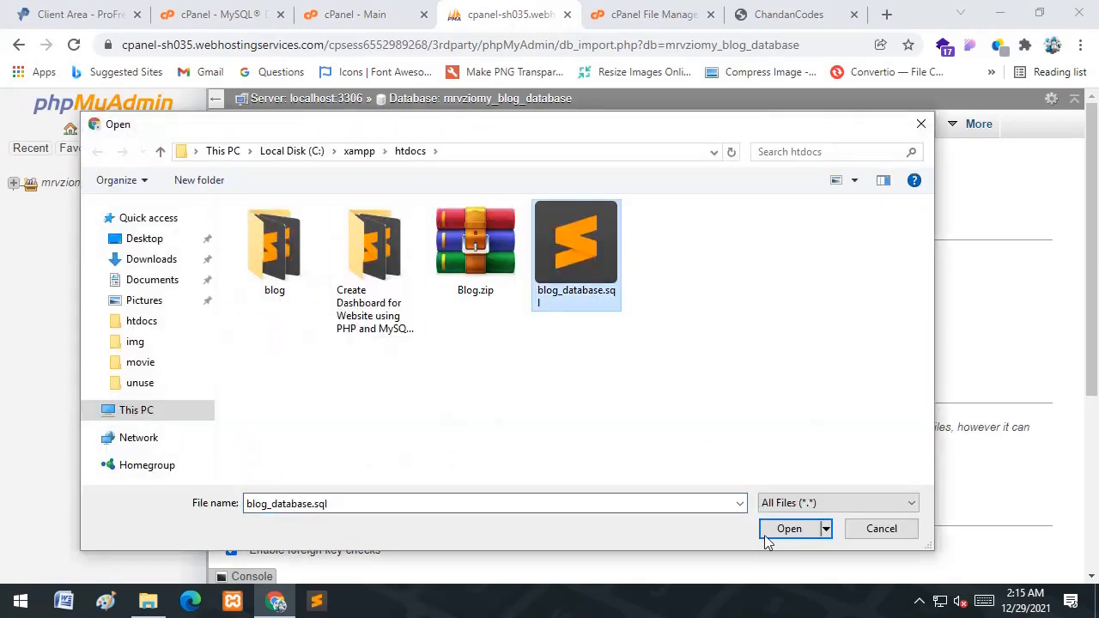
{"action": "left_click", "coordinate": [775, 533]}
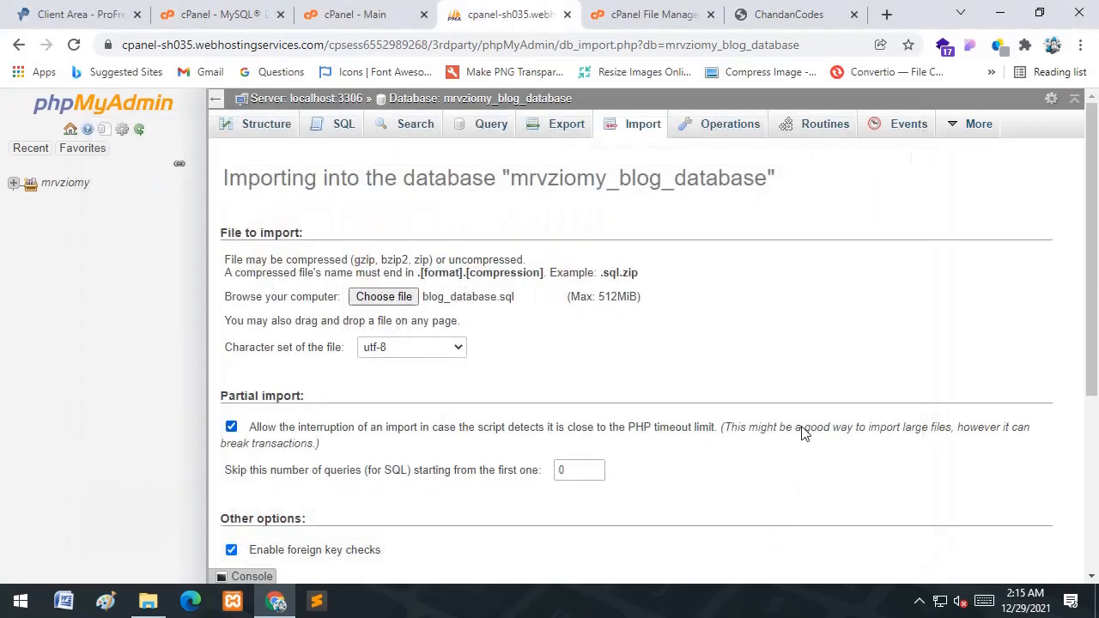
{"action": "scroll", "coordinate": [802, 434], "scroll_direction": "down", "scroll_amount": 3}
{"action": "scroll", "coordinate": [802, 433], "scroll_direction": "up", "scroll_amount": 3}
{"action": "scroll", "coordinate": [803, 434], "scroll_direction": "down", "scroll_amount": 2}
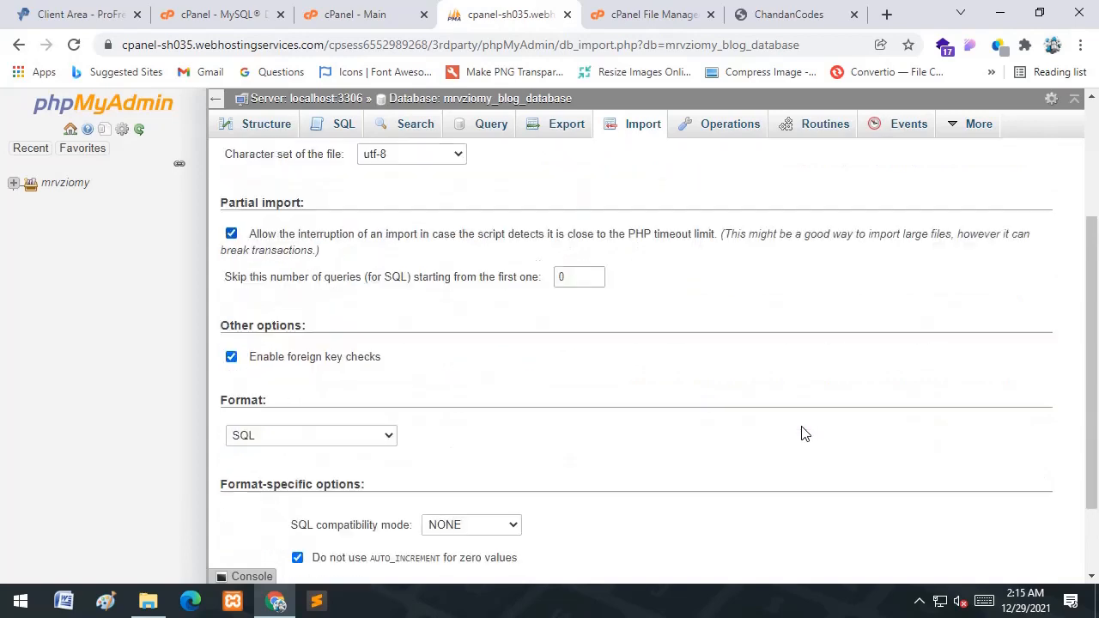
{"action": "scroll", "coordinate": [802, 433], "scroll_direction": "down", "scroll_amount": 1}
{"action": "scroll", "coordinate": [755, 494], "scroll_direction": "up", "scroll_amount": 1}
{"action": "scroll", "coordinate": [360, 451], "scroll_direction": "down", "scroll_amount": 1}
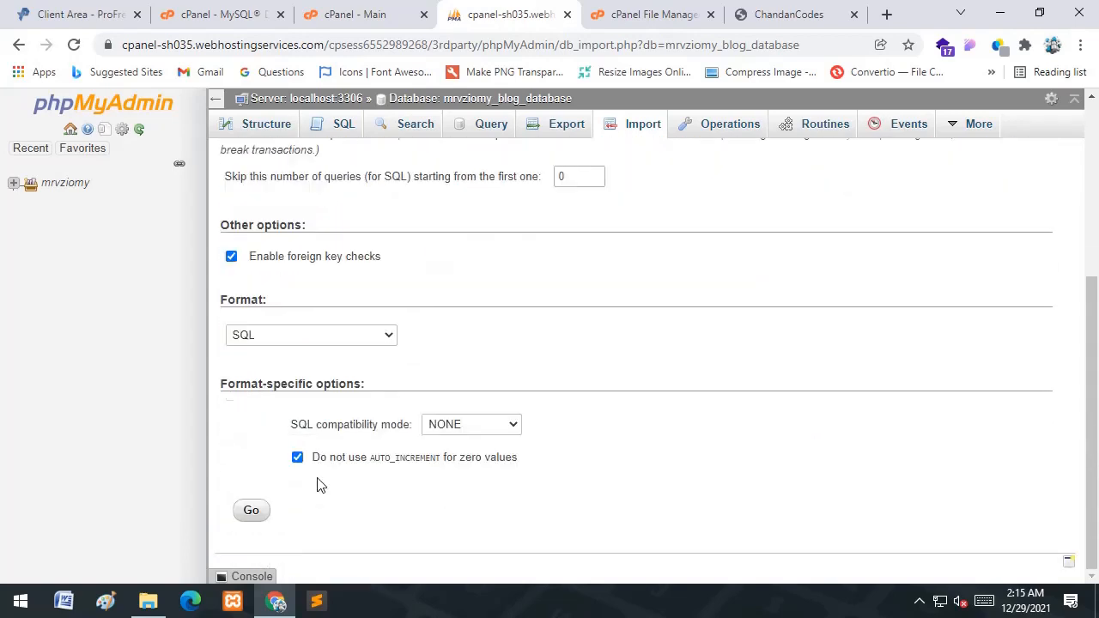
{"action": "left_click", "coordinate": [251, 512]}
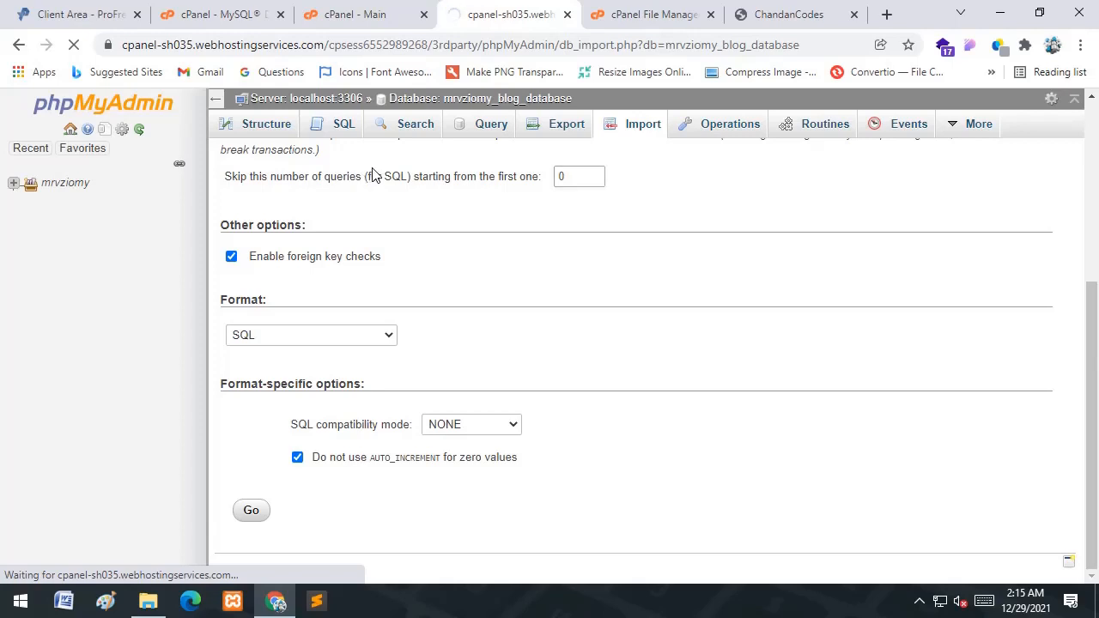
- Open db-conn.php from the include folder in the File Manager code editor
{"action": "left_click", "coordinate": [636, 14]}
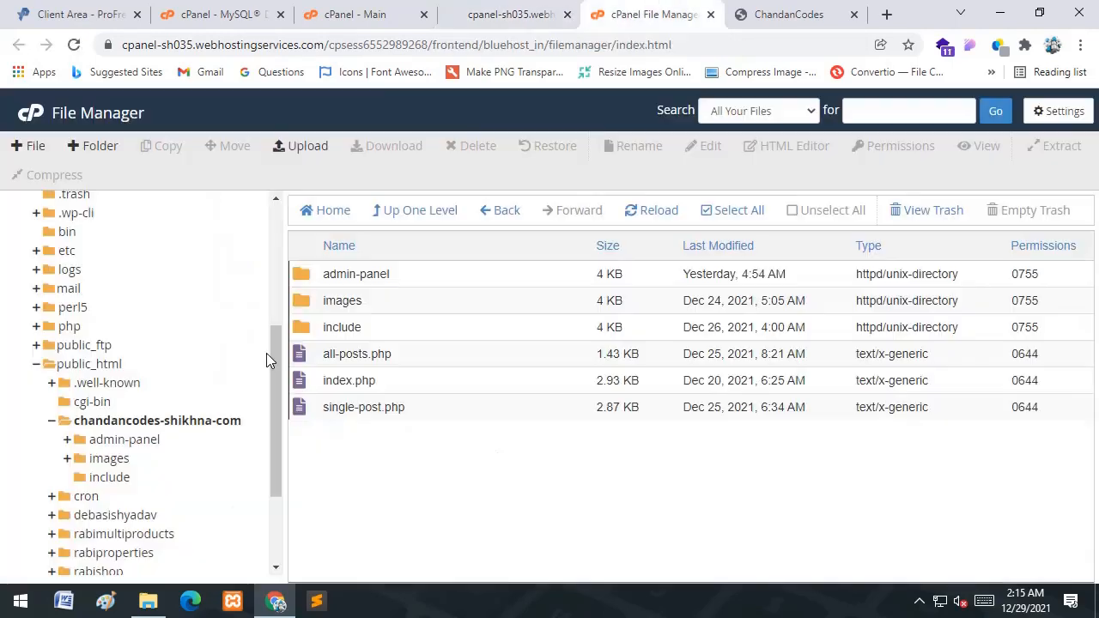
{"action": "double_click", "coordinate": [398, 330]}
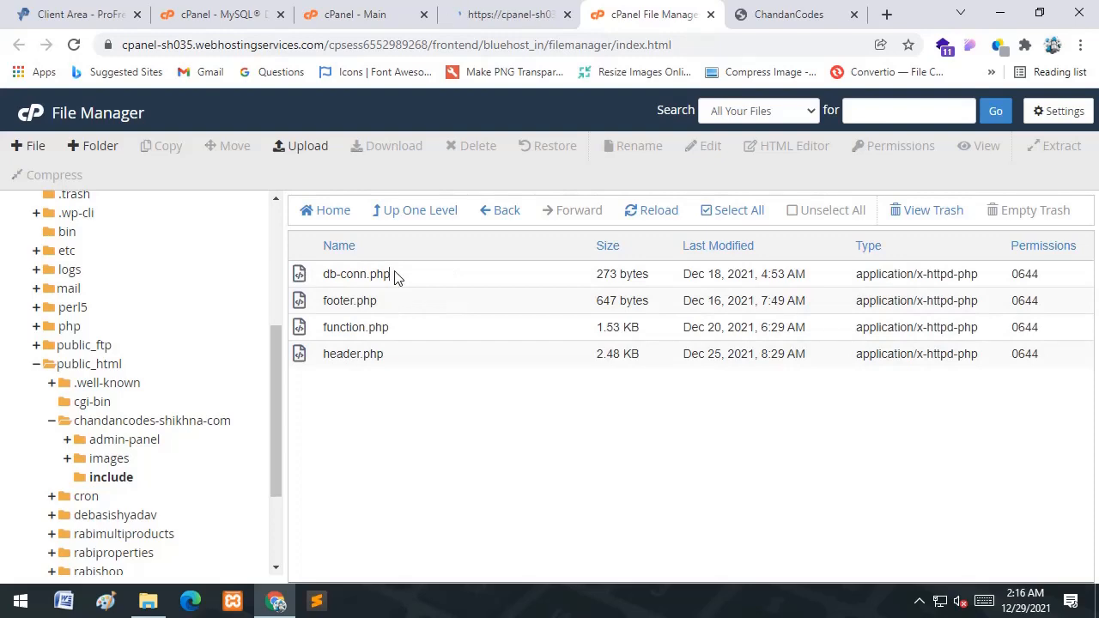
{"action": "right_click", "coordinate": [394, 273]}
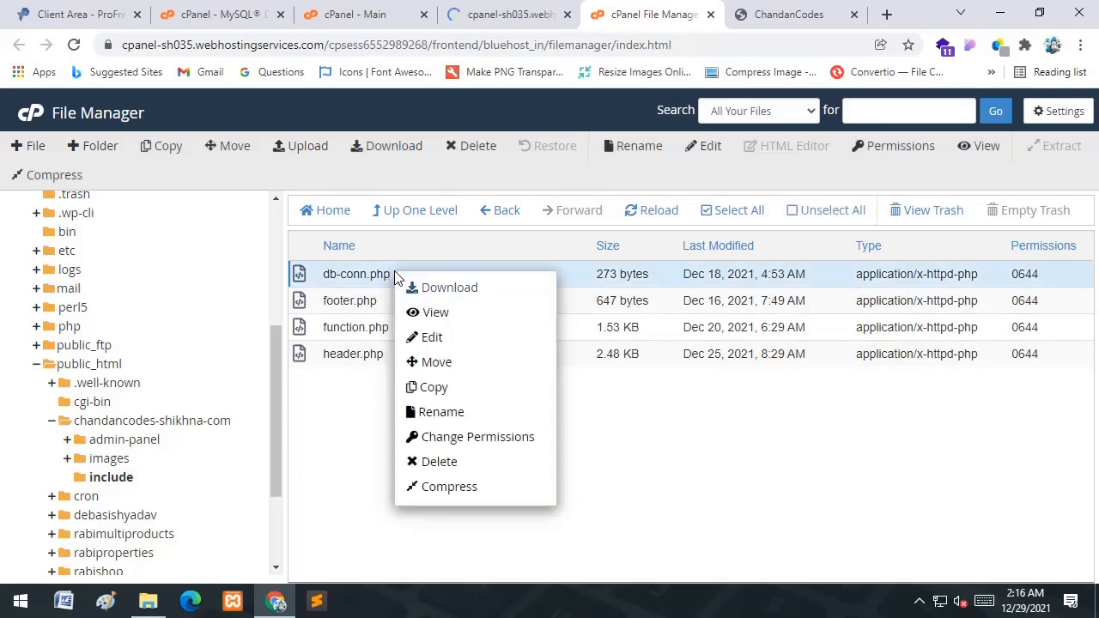
{"action": "left_click", "coordinate": [448, 337]}
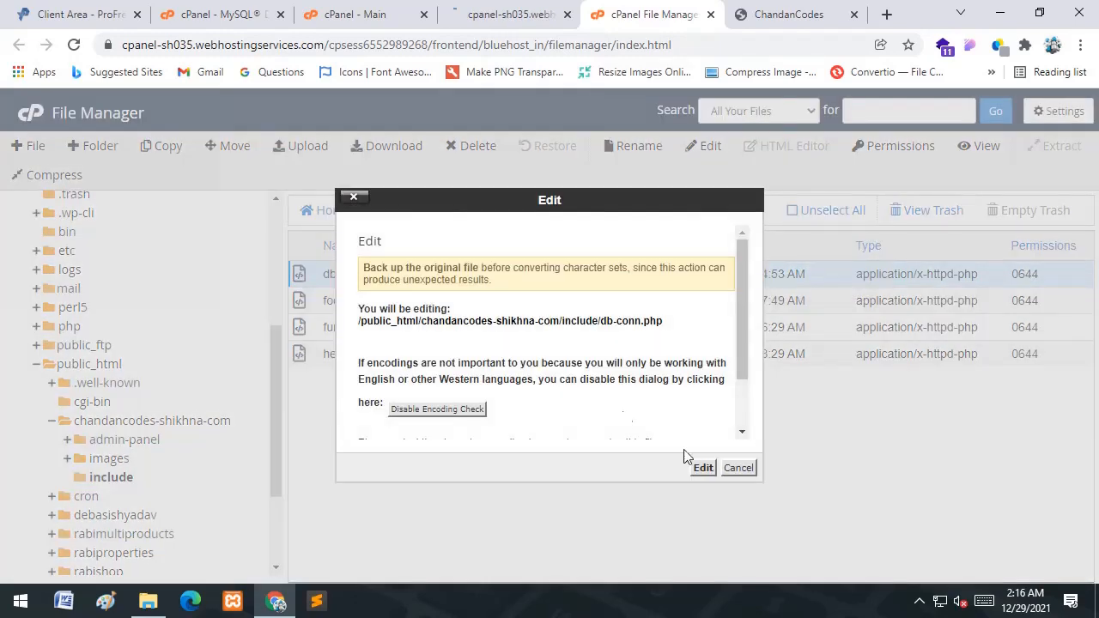
{"action": "left_click", "coordinate": [703, 468]}
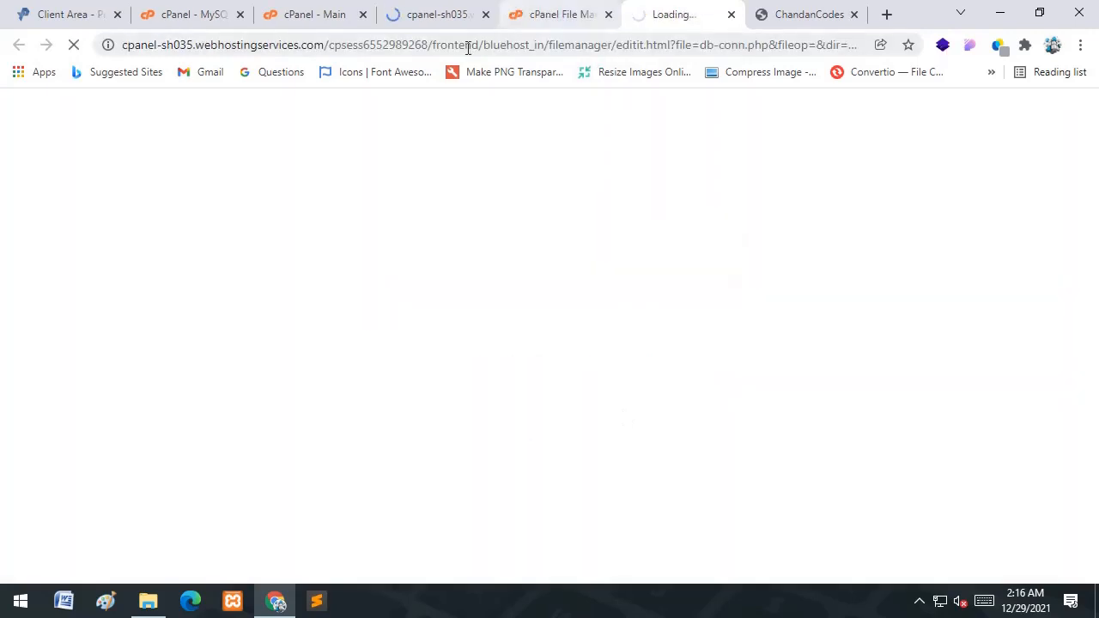
- Return to phpMyAdmin, where the import finished successfully with 37 queries
{"action": "left_click", "coordinate": [548, 10]}
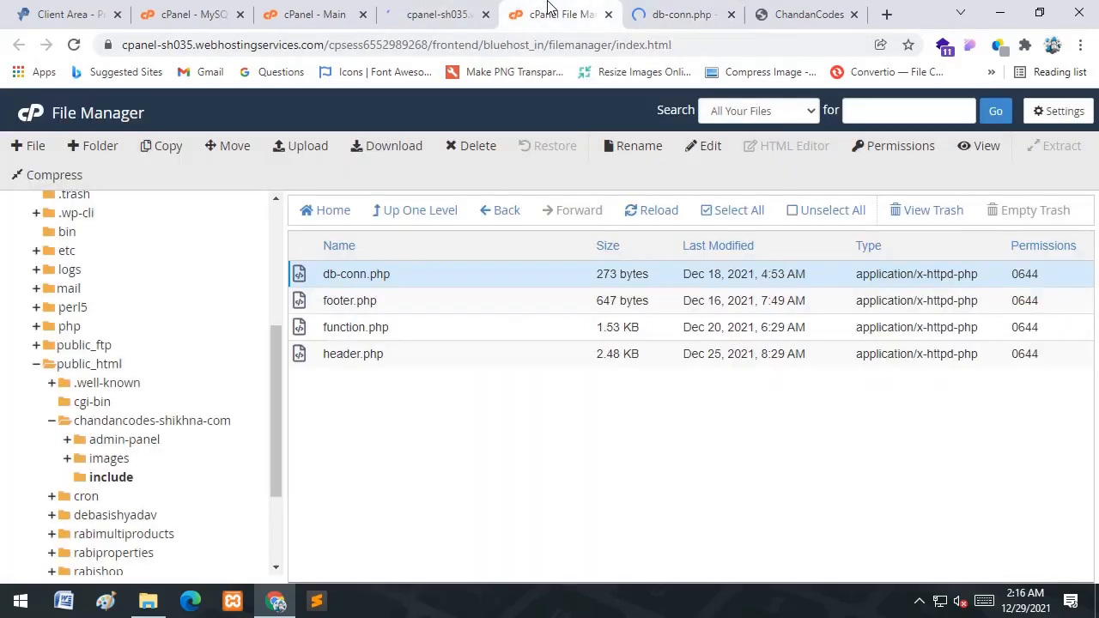
{"action": "left_click", "coordinate": [444, 15]}
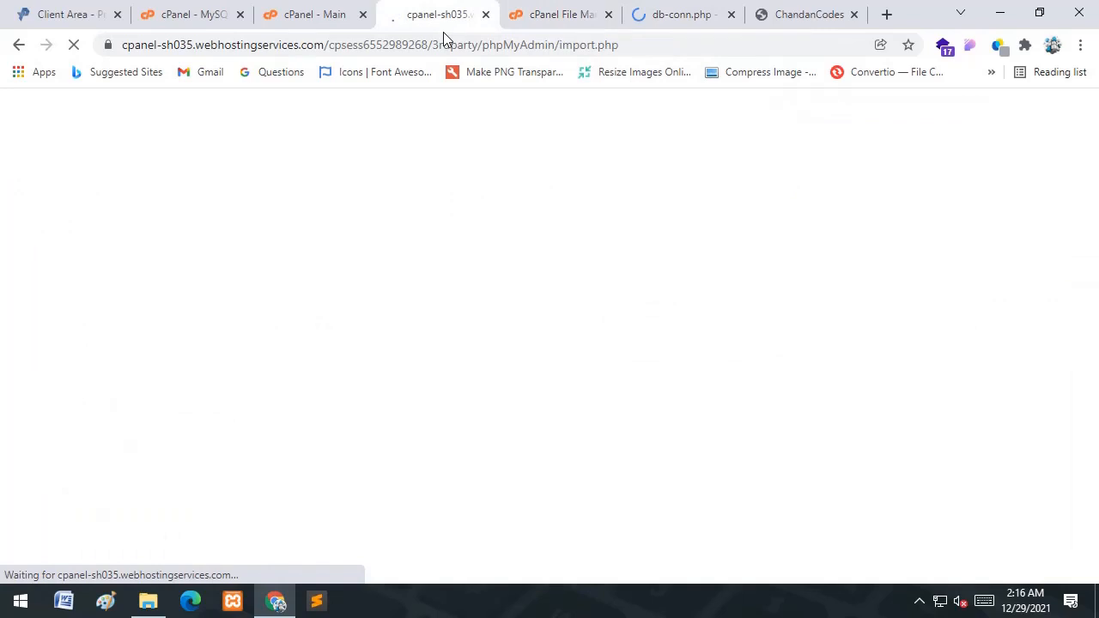
{"action": "left_click", "coordinate": [680, 12]}
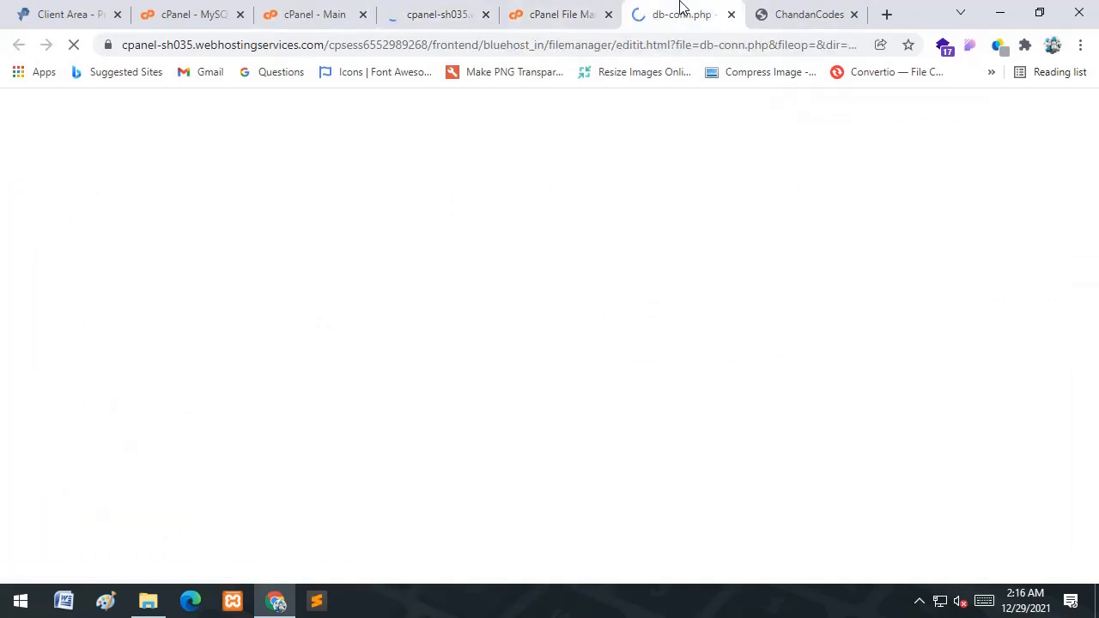
{"action": "left_click", "coordinate": [283, 12]}
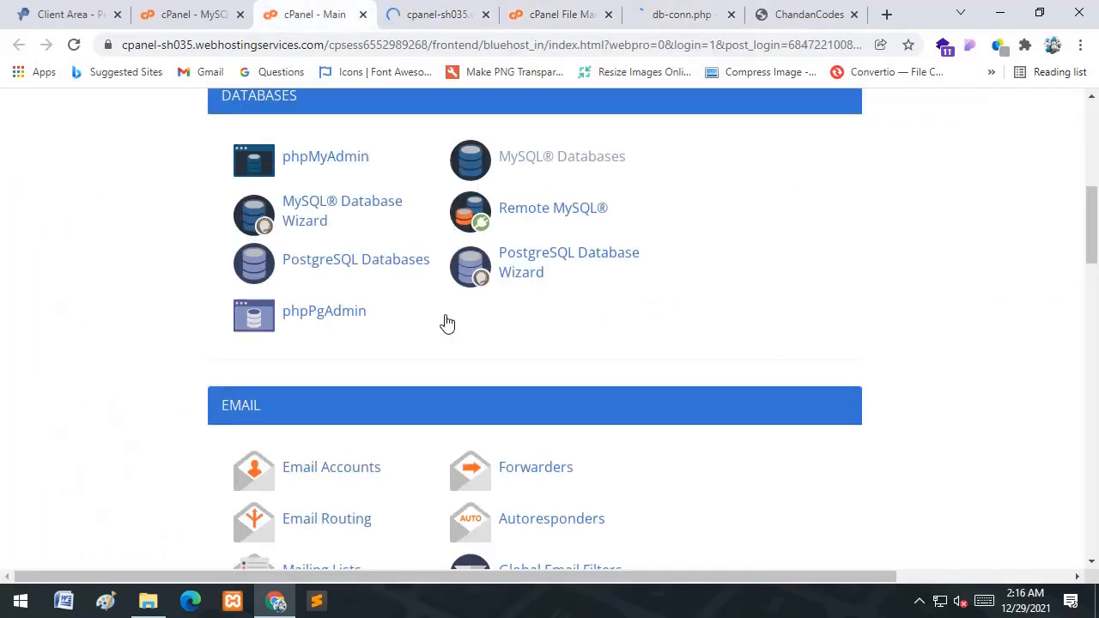
{"action": "left_click", "coordinate": [171, 12]}
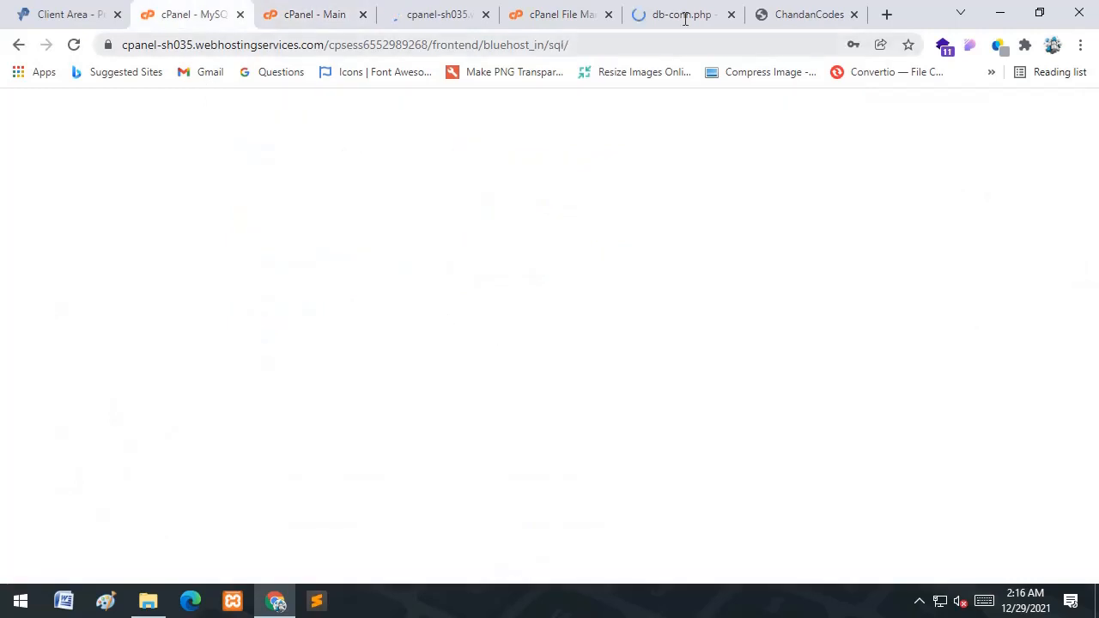
{"action": "left_click", "coordinate": [434, 8]}
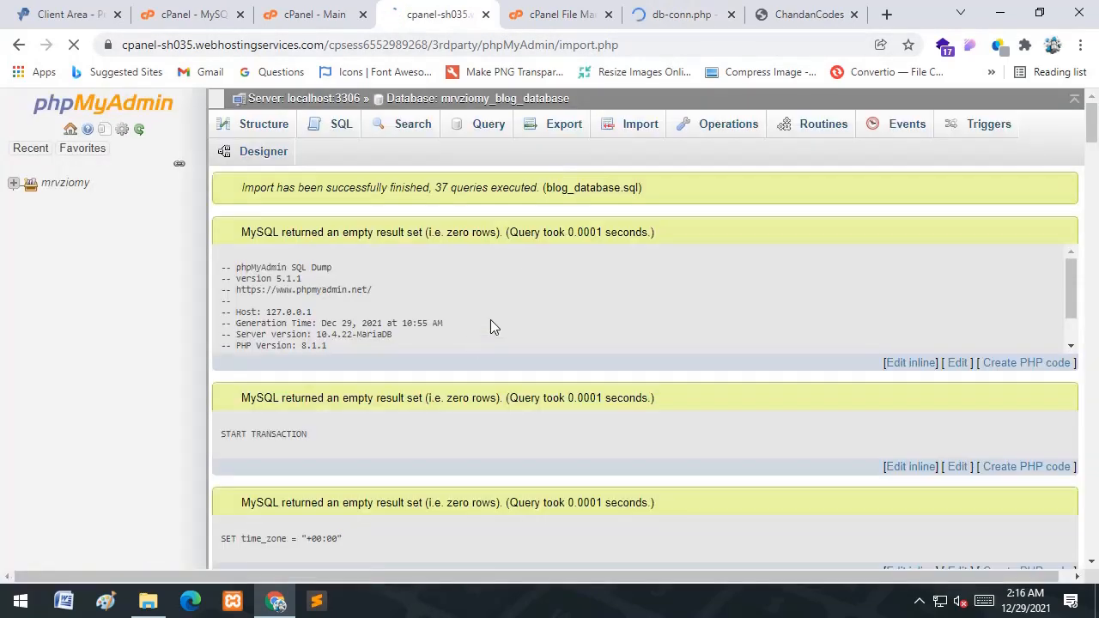
- Review the 7 imported tables in Structure and browse the all_posts table's 3 rows
{"action": "scroll", "coordinate": [490, 322], "scroll_direction": "down", "scroll_amount": 4}
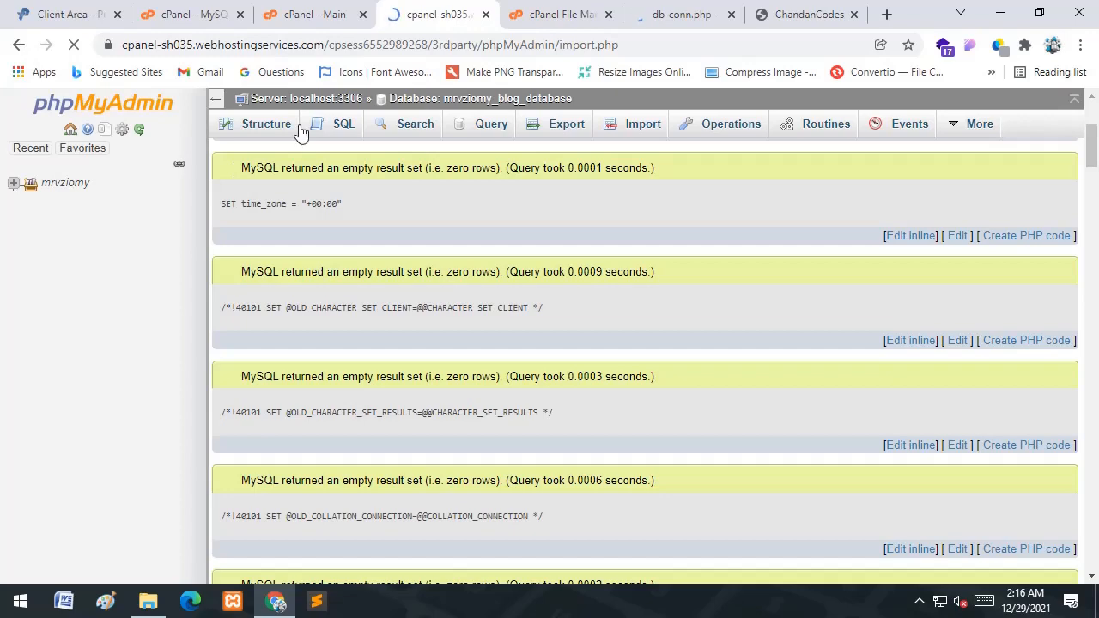
{"action": "left_click", "coordinate": [697, 15]}
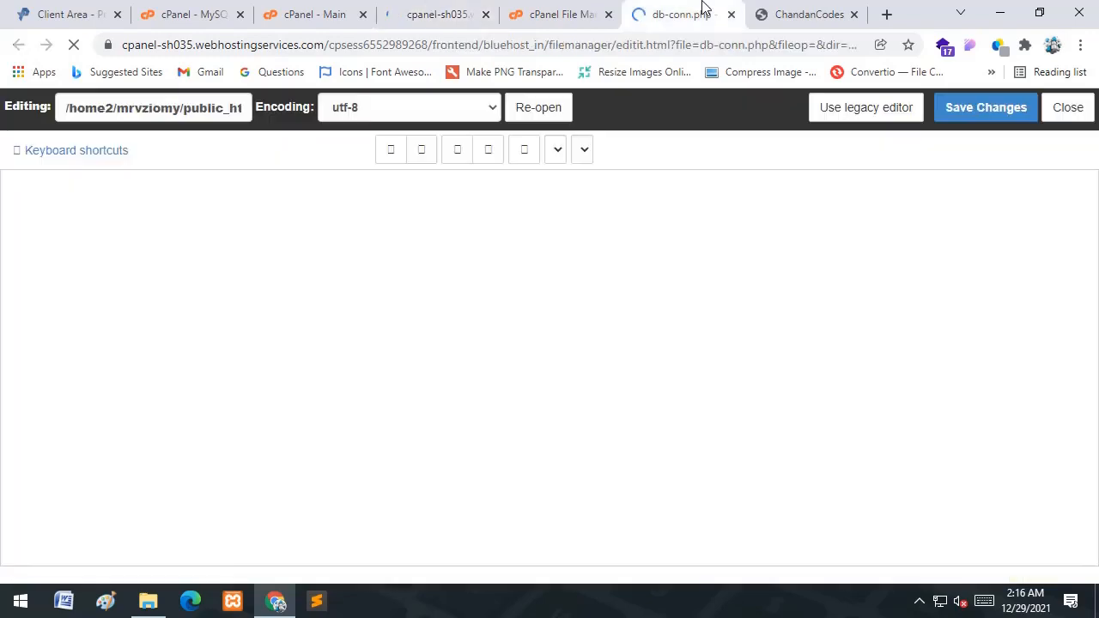
{"action": "left_click", "coordinate": [420, 12]}
{"action": "scroll", "coordinate": [474, 333], "scroll_direction": "down", "scroll_amount": 7}
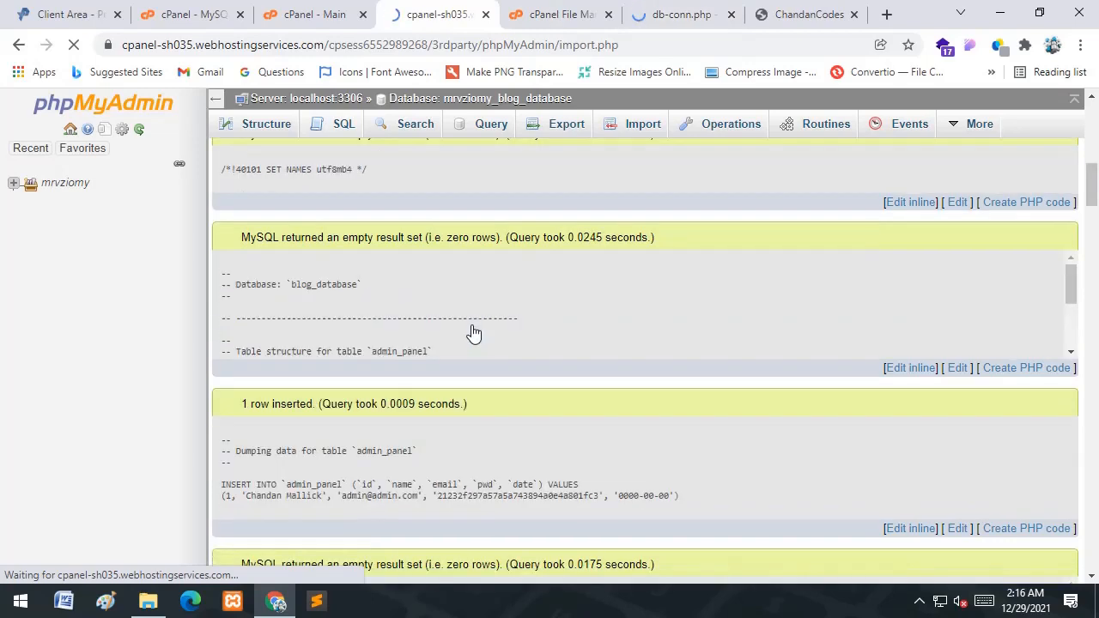
{"action": "scroll", "coordinate": [474, 333], "scroll_direction": "up", "scroll_amount": 5}
{"action": "scroll", "coordinate": [472, 328], "scroll_direction": "up", "scroll_amount": 5}
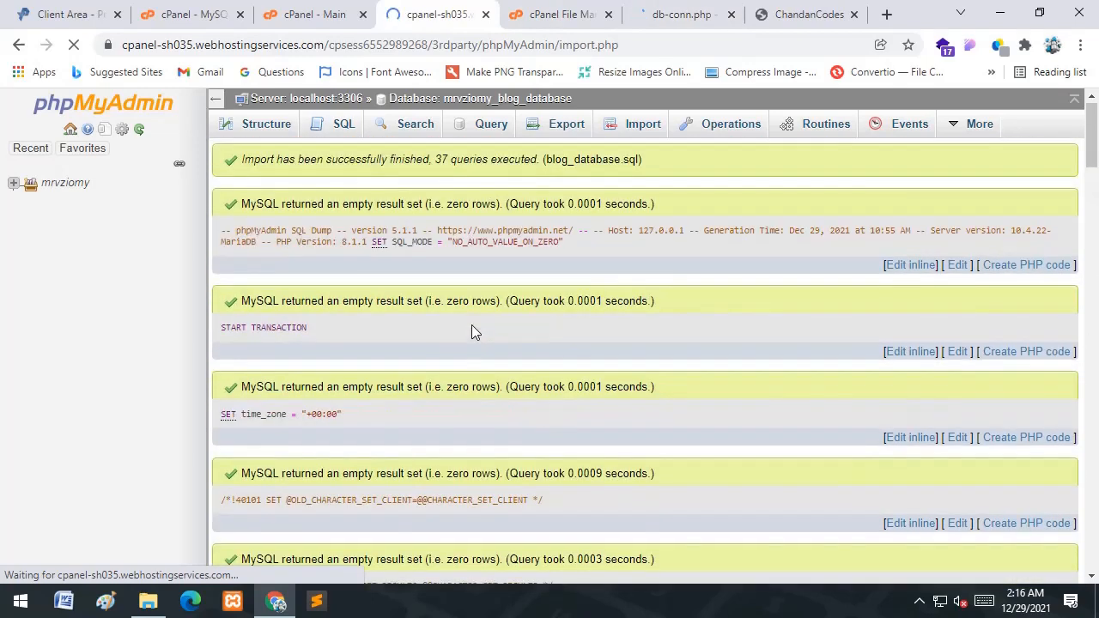
{"action": "left_click", "coordinate": [254, 124]}
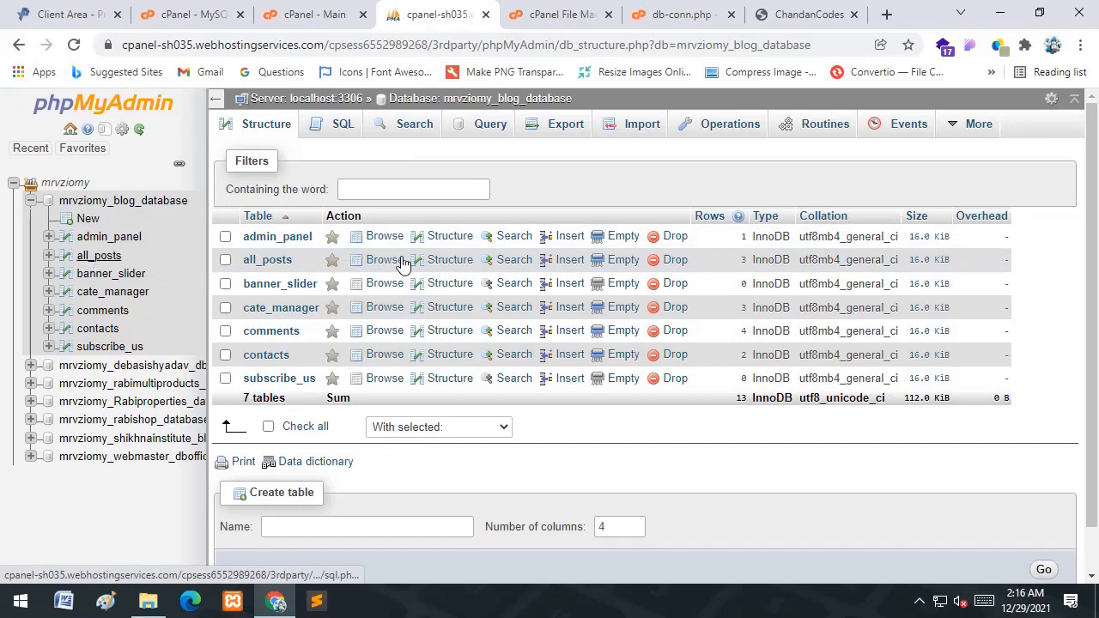
{"action": "left_click", "coordinate": [450, 260]}
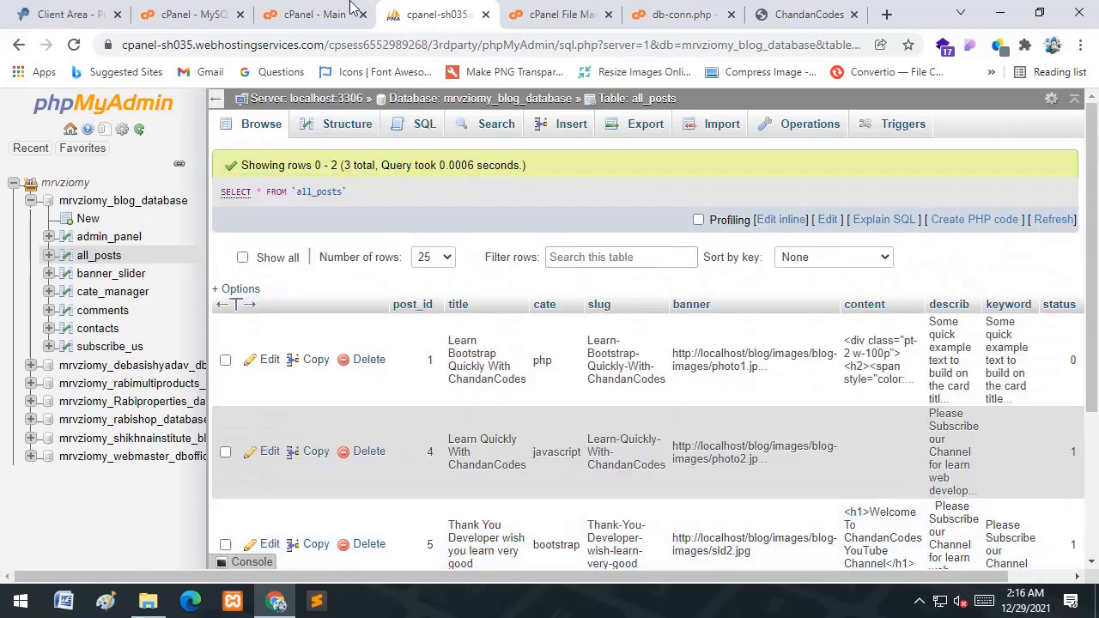
- Copy mrvziomy_blog_database from Current Databases and select the old name on line 6 of db-conn.php
{"action": "left_click", "coordinate": [314, 14]}
{"action": "left_click", "coordinate": [193, 9]}
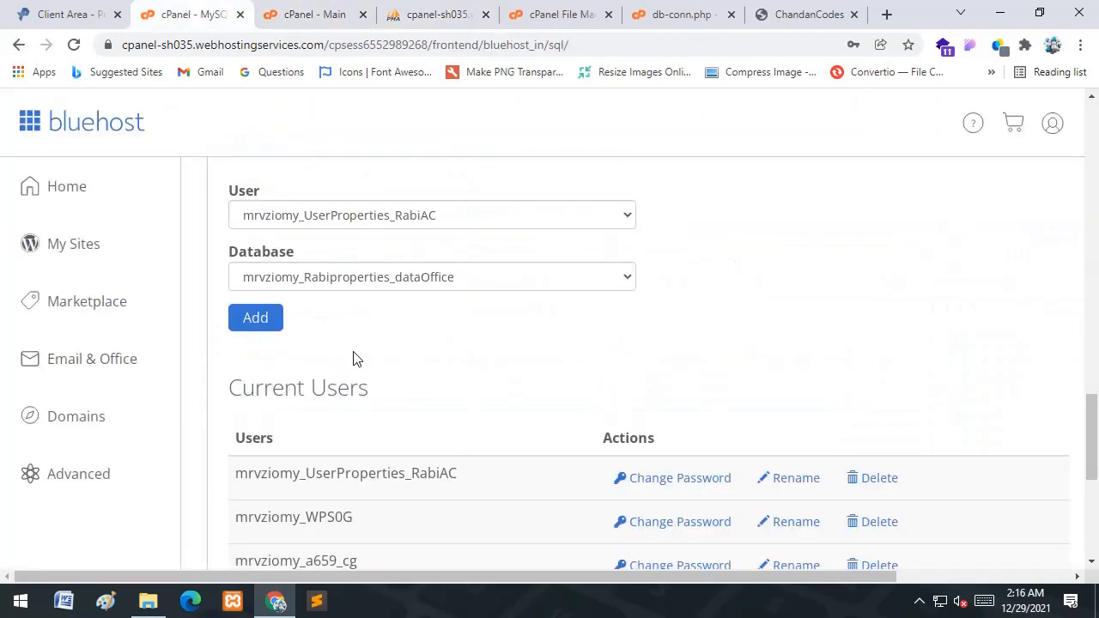
{"action": "scroll", "coordinate": [357, 359], "scroll_direction": "down", "scroll_amount": 1}
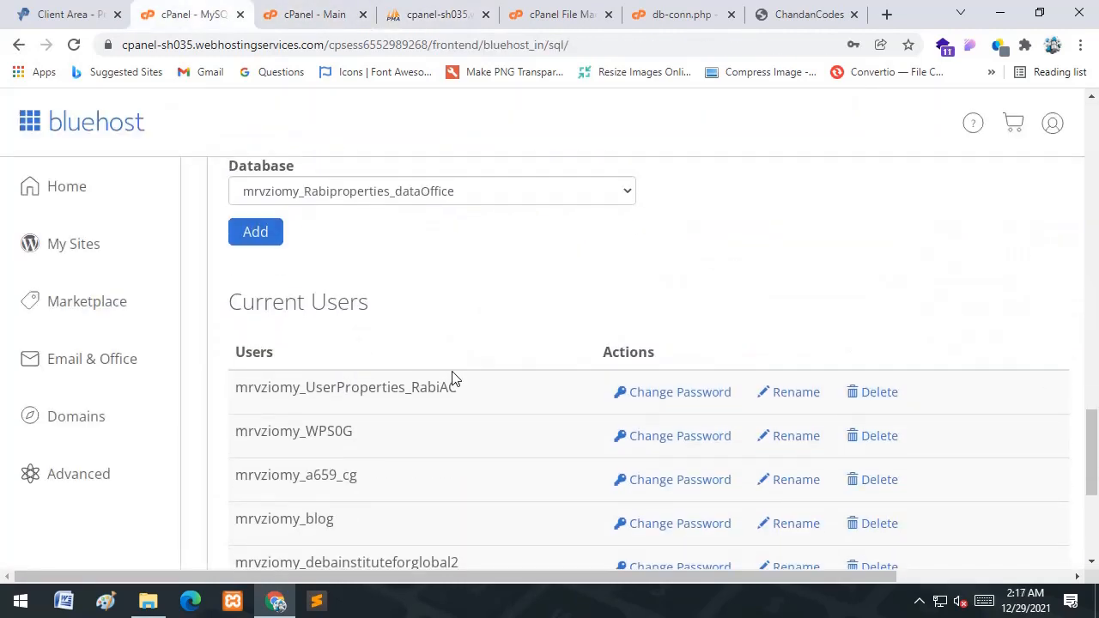
{"action": "scroll", "coordinate": [453, 378], "scroll_direction": "up", "scroll_amount": 10}
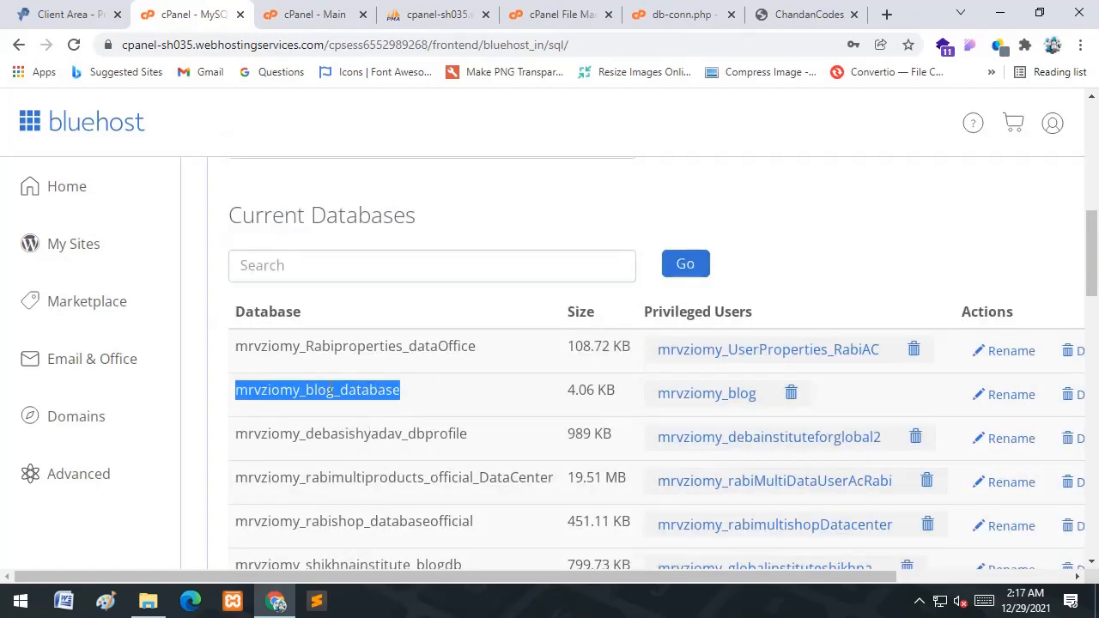
{"action": "left_click", "coordinate": [686, 9]}
{"action": "double_click", "coordinate": [137, 236]}
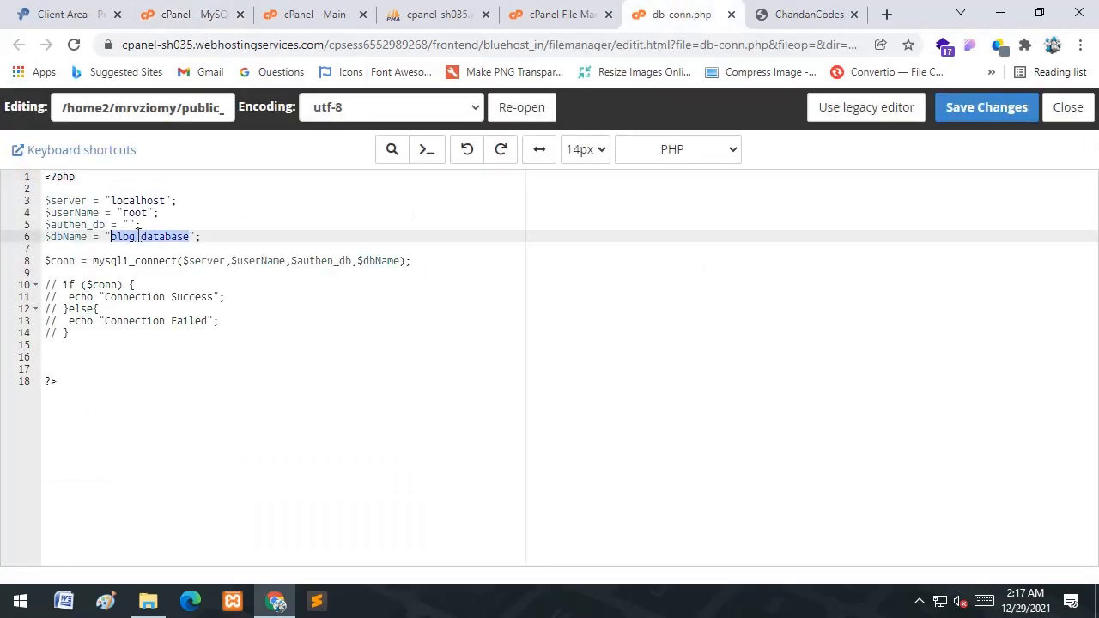
- Set $dbName to mrvziomy_blog_database, uncomment the connection test block, save, and reload the site
{"action": "type", "text": "mrvziomy_blog_database"}
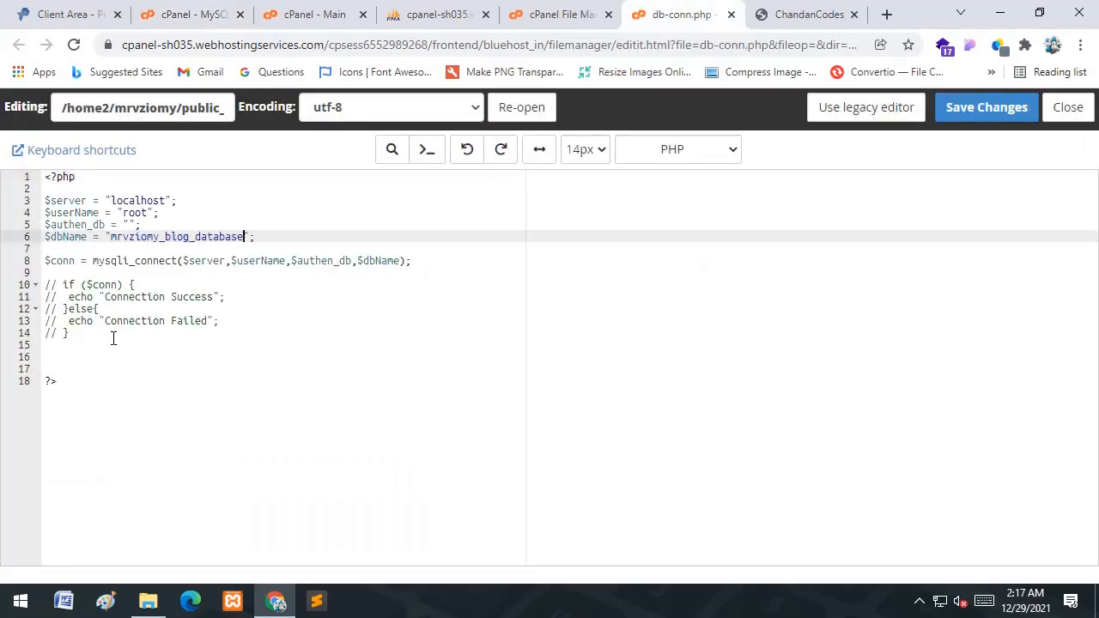
{"action": "left_click_drag", "start_coordinate": [112, 339], "coordinate": [43, 280]}
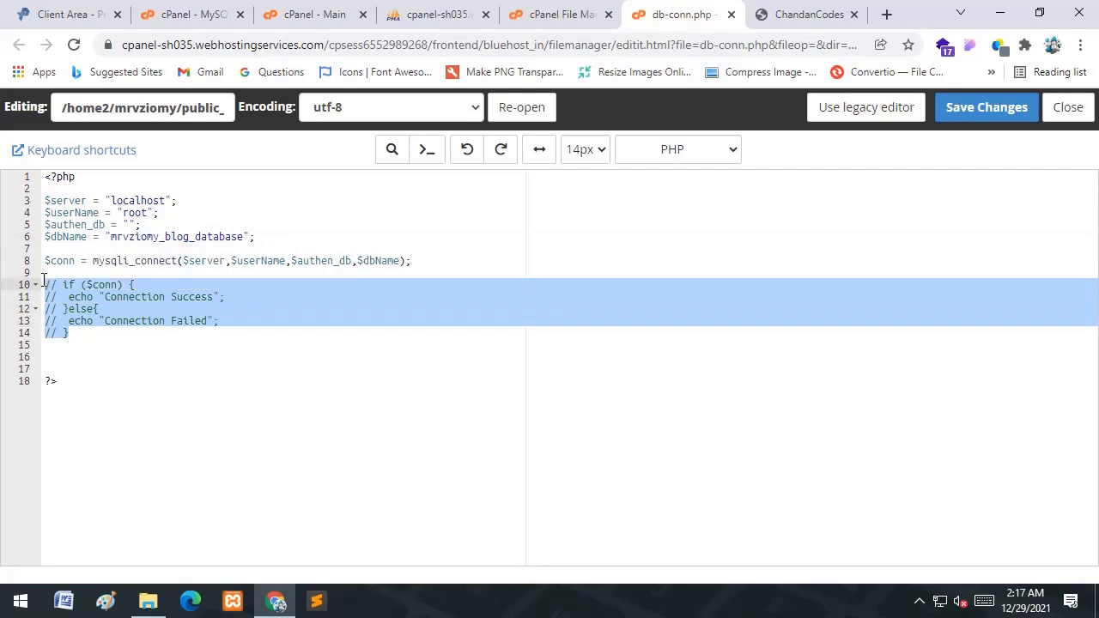
{"action": "key", "text": "ctrl+slash"}
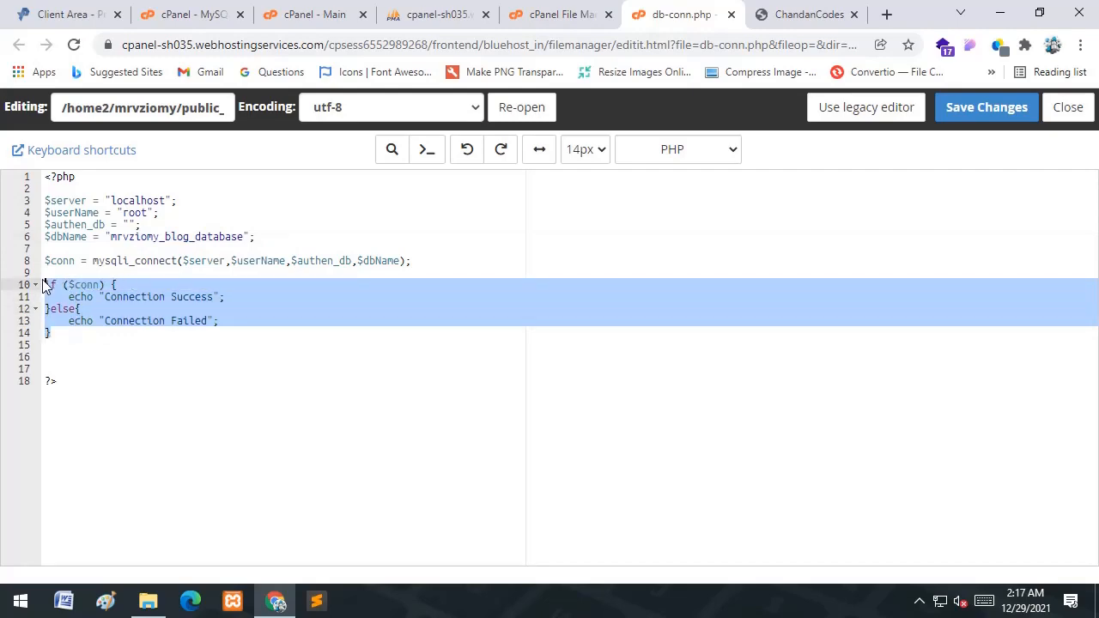
{"action": "left_click", "coordinate": [968, 106]}
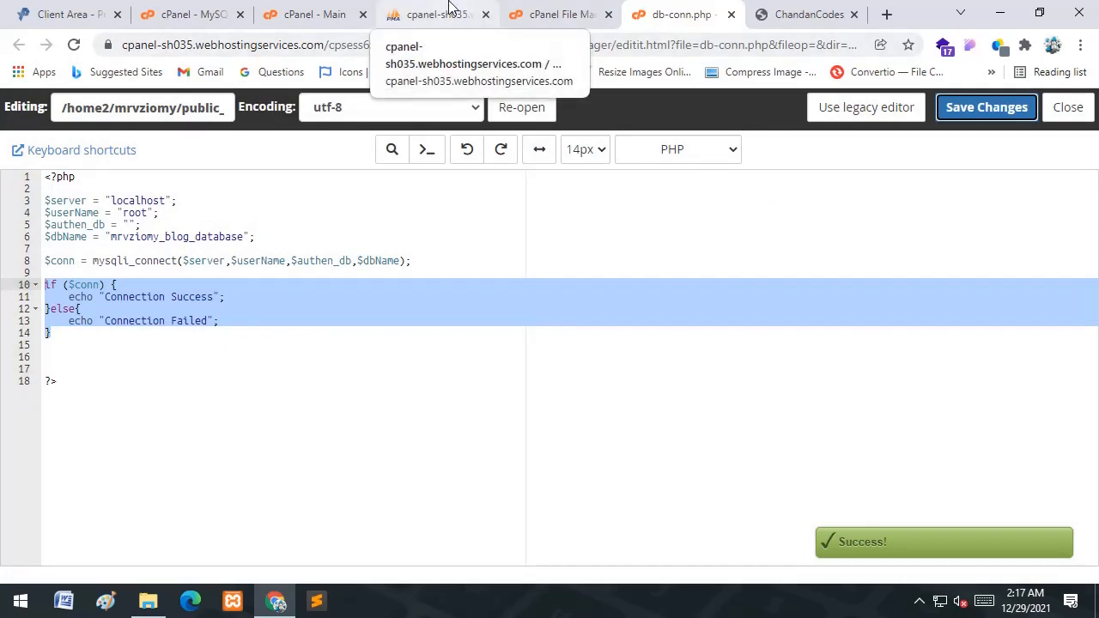
{"action": "left_click", "coordinate": [823, 7]}
{"action": "left_click", "coordinate": [75, 46]}
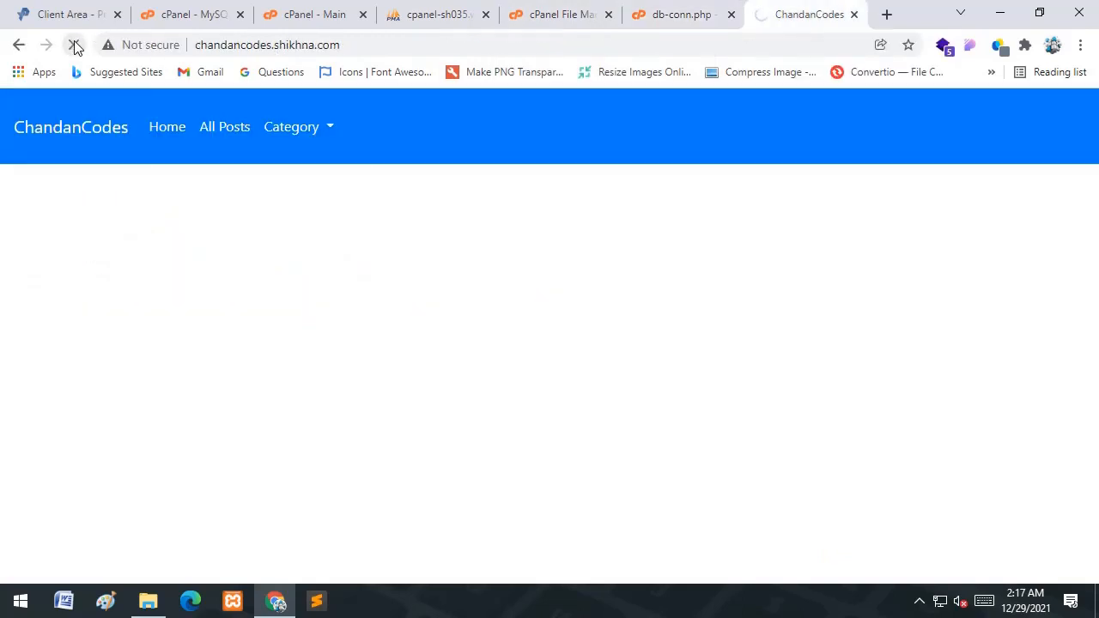
- Replace the user 'root' on line 4 of db-conn.php with mrvziomy_blog
{"action": "left_click_drag", "start_coordinate": [117, 99], "coordinate": [7, 99]}
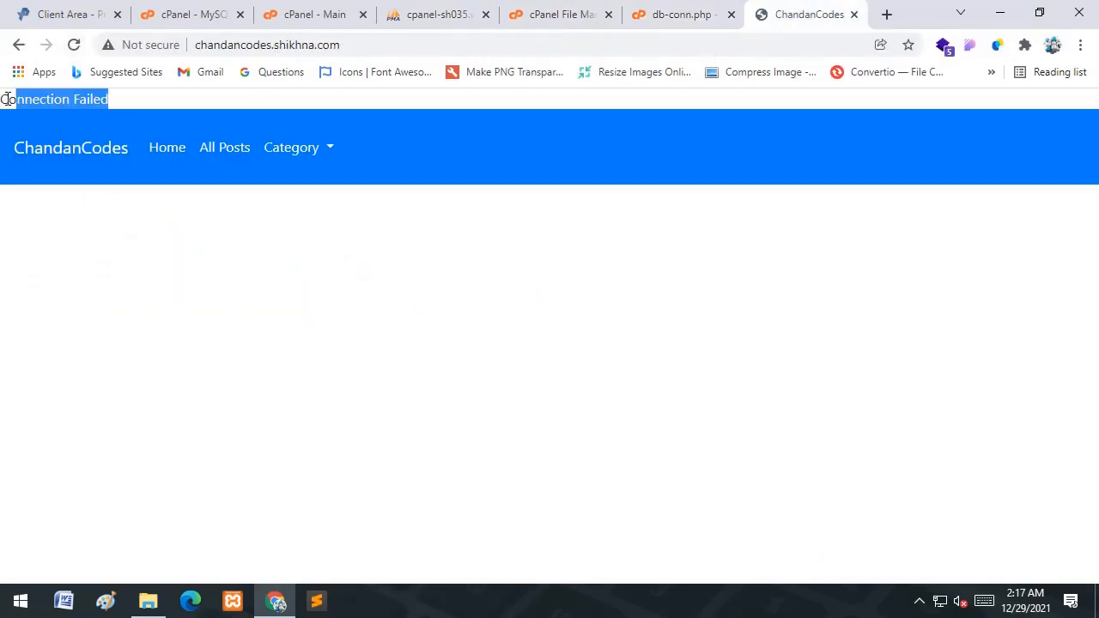
{"action": "left_click", "coordinate": [654, 9]}
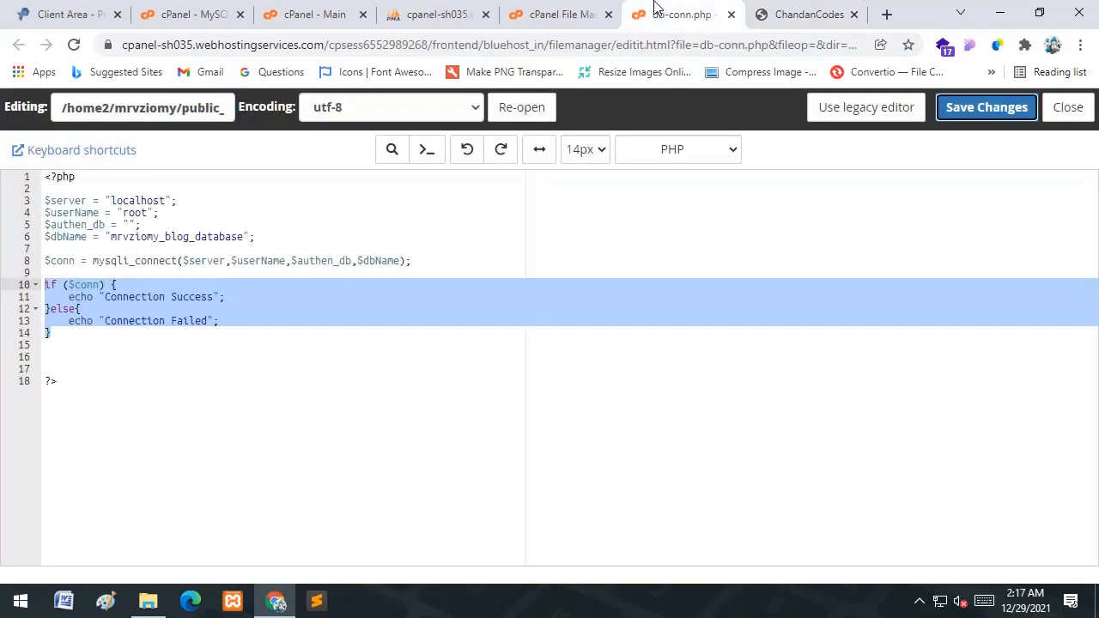
{"action": "left_click", "coordinate": [199, 9]}
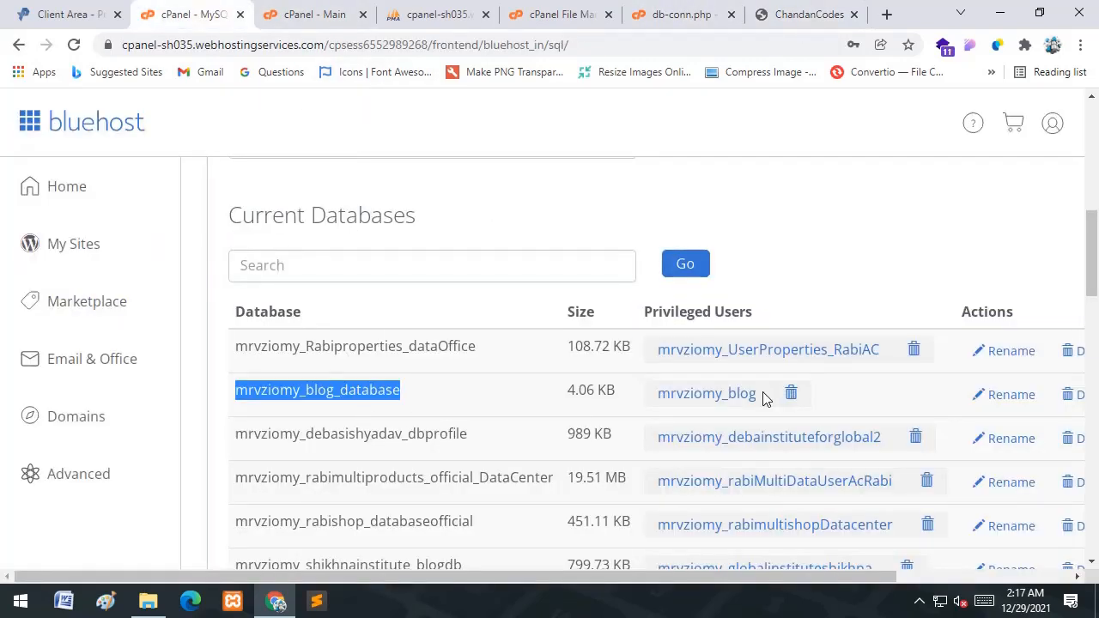
{"action": "left_click_drag", "start_coordinate": [764, 399], "coordinate": [644, 395]}
{"action": "key", "text": "ctrl+c"}
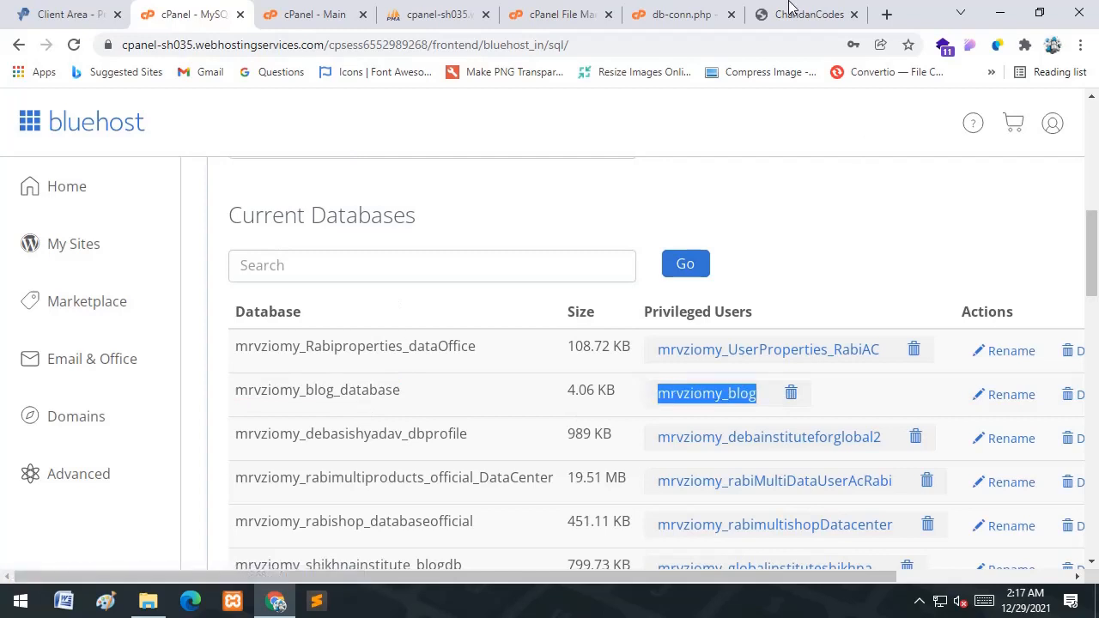
{"action": "left_click", "coordinate": [654, 11]}
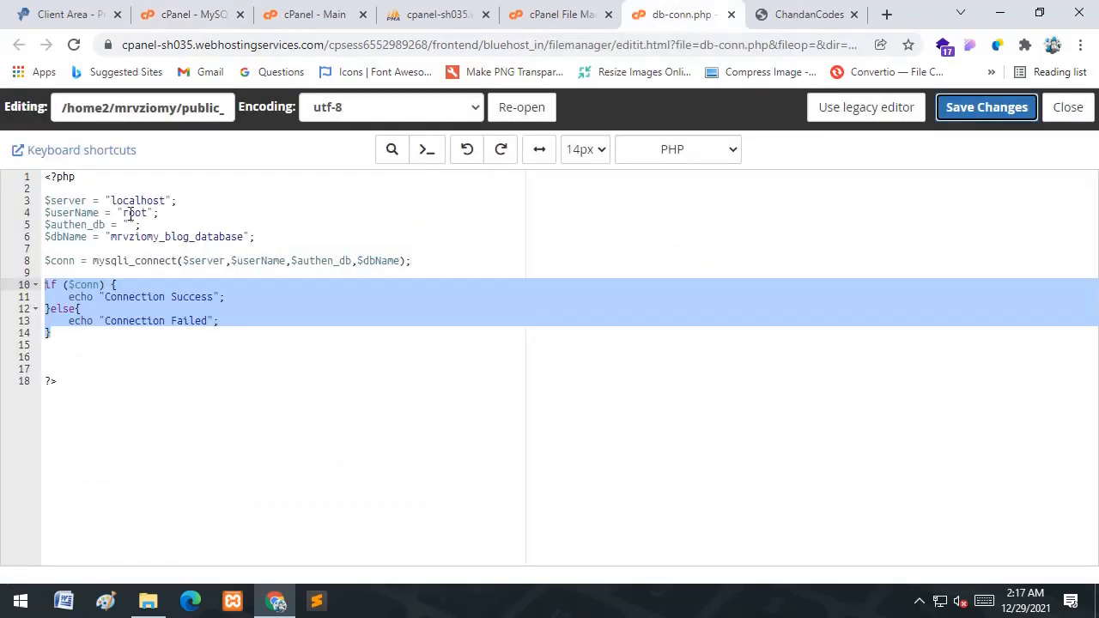
{"action": "double_click", "coordinate": [127, 214]}
{"action": "key", "text": "ctrl+v"}
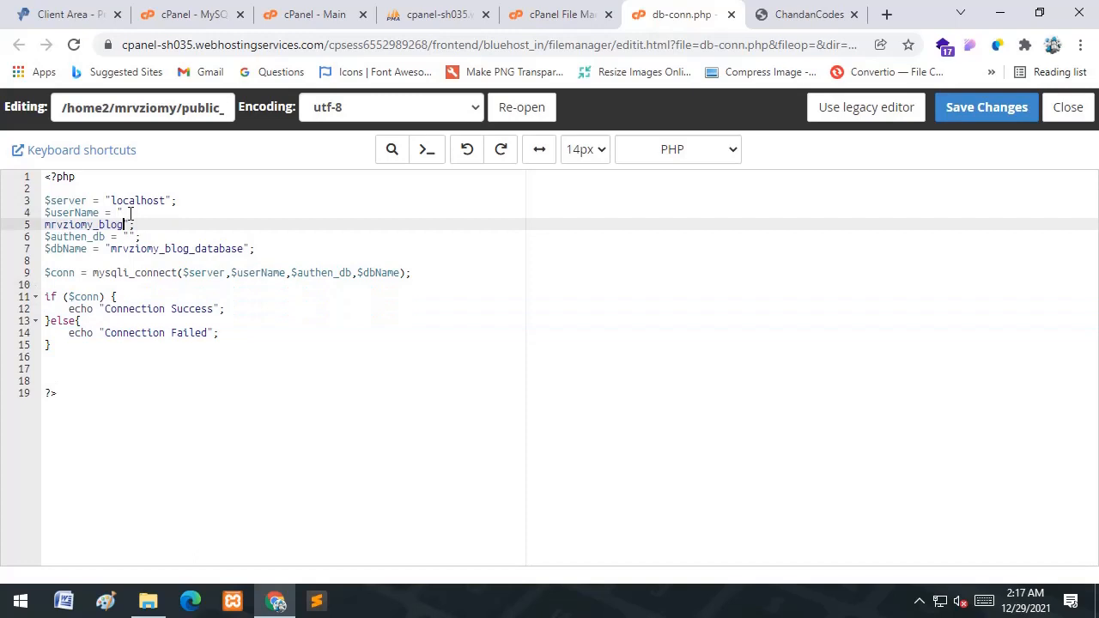
{"action": "left_click", "coordinate": [125, 212]}
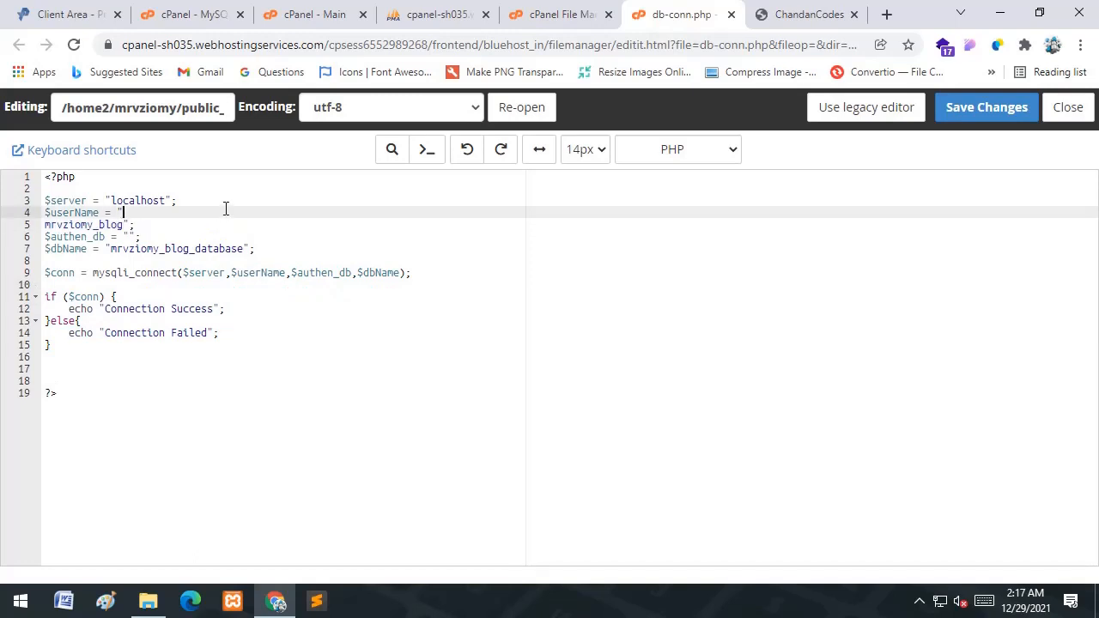
{"action": "key", "text": "Delete"}
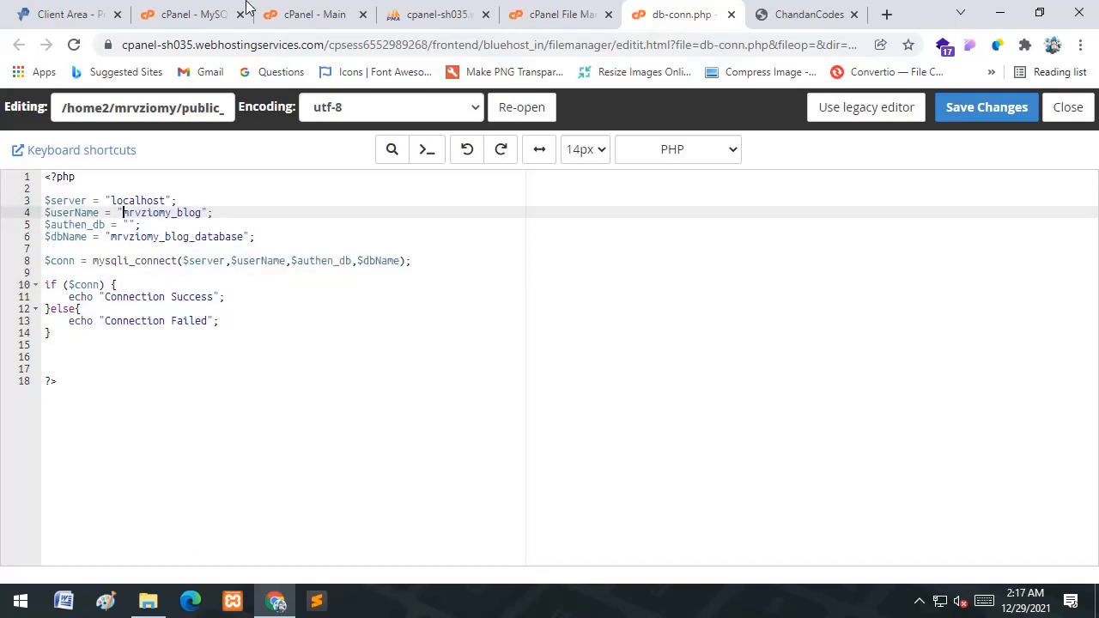
- Fill in the database password on line 5 and save db-conn.php
{"action": "left_click", "coordinate": [129, 224]}
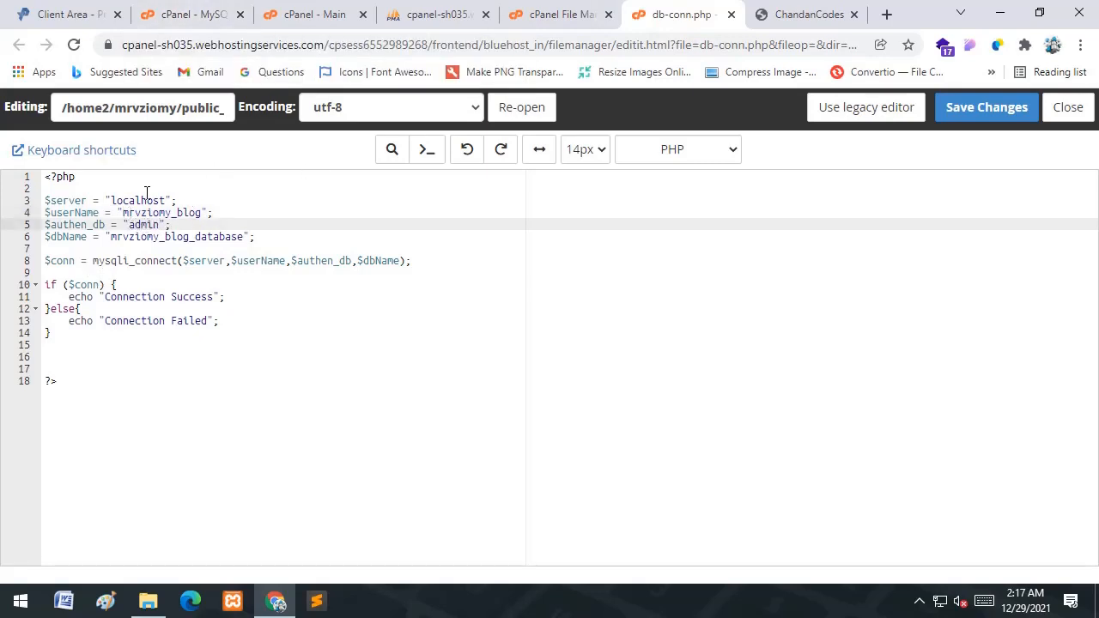
{"action": "double_click", "coordinate": [144, 199]}
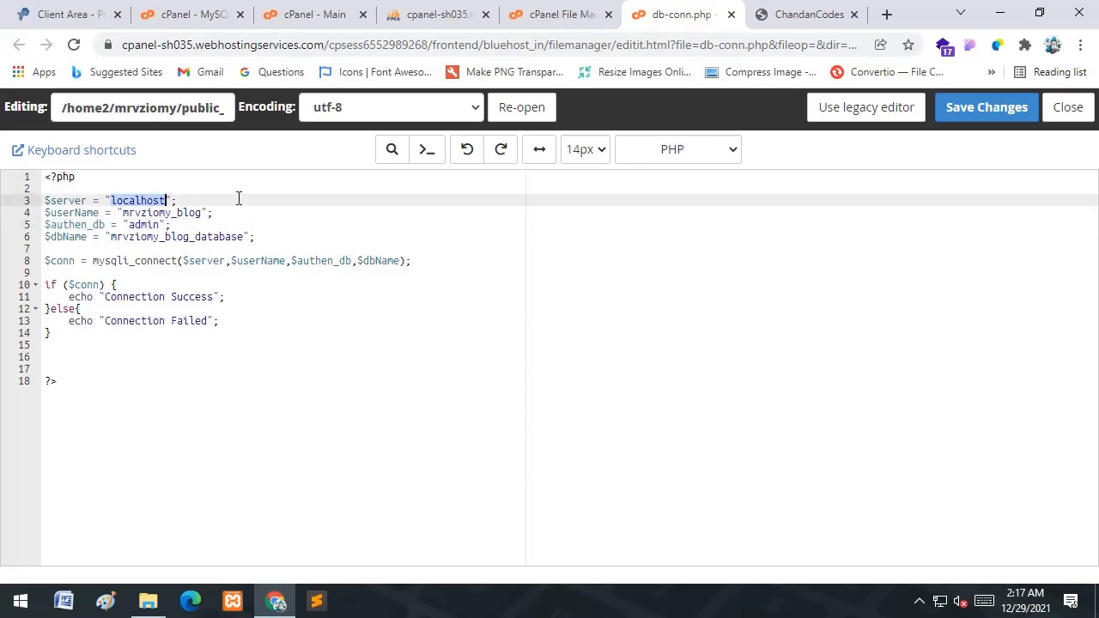
{"action": "left_click", "coordinate": [269, 231]}
{"action": "left_click", "coordinate": [998, 107]}
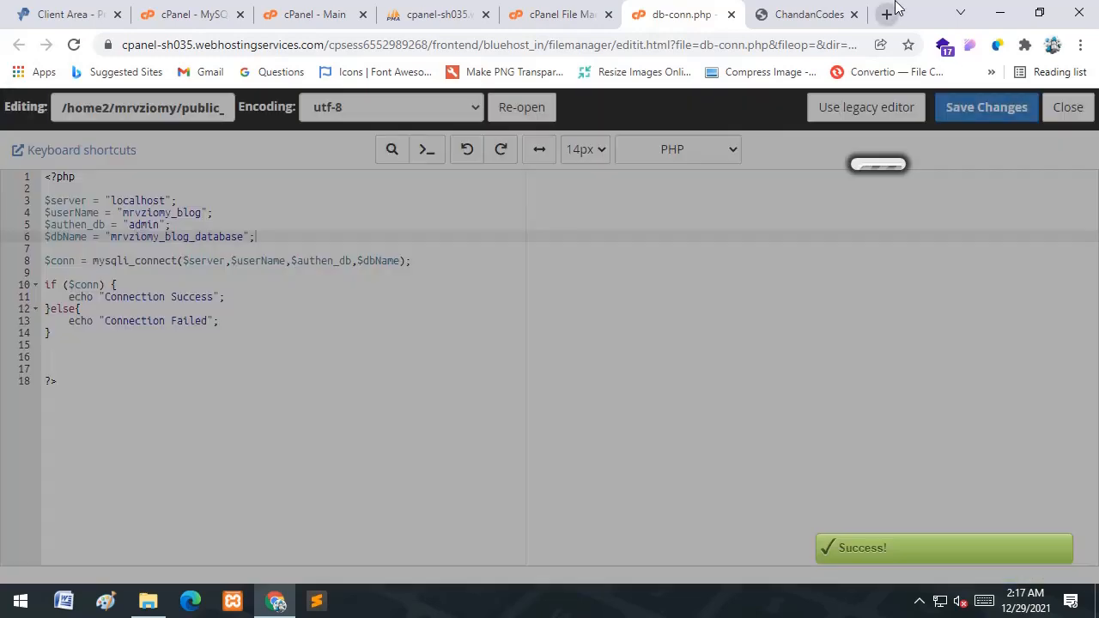
{"action": "left_click", "coordinate": [767, 17]}
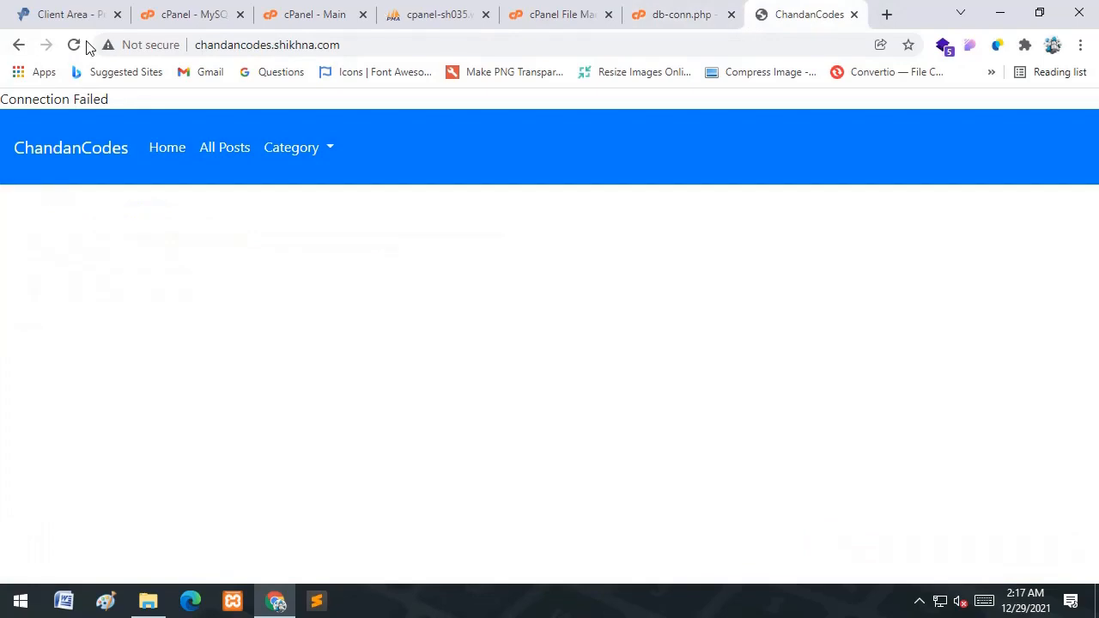
- Confirm 'Connection Success' on the site, then comment out the test block and save db-conn.php
{"action": "left_click", "coordinate": [74, 45]}
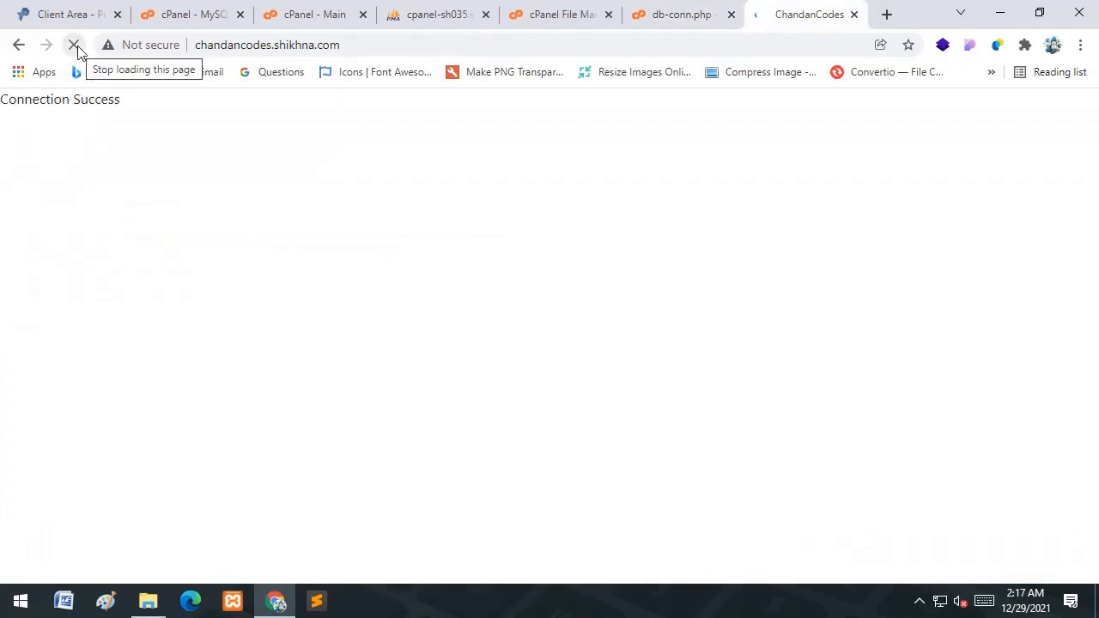
{"action": "triple_click", "coordinate": [43, 100]}
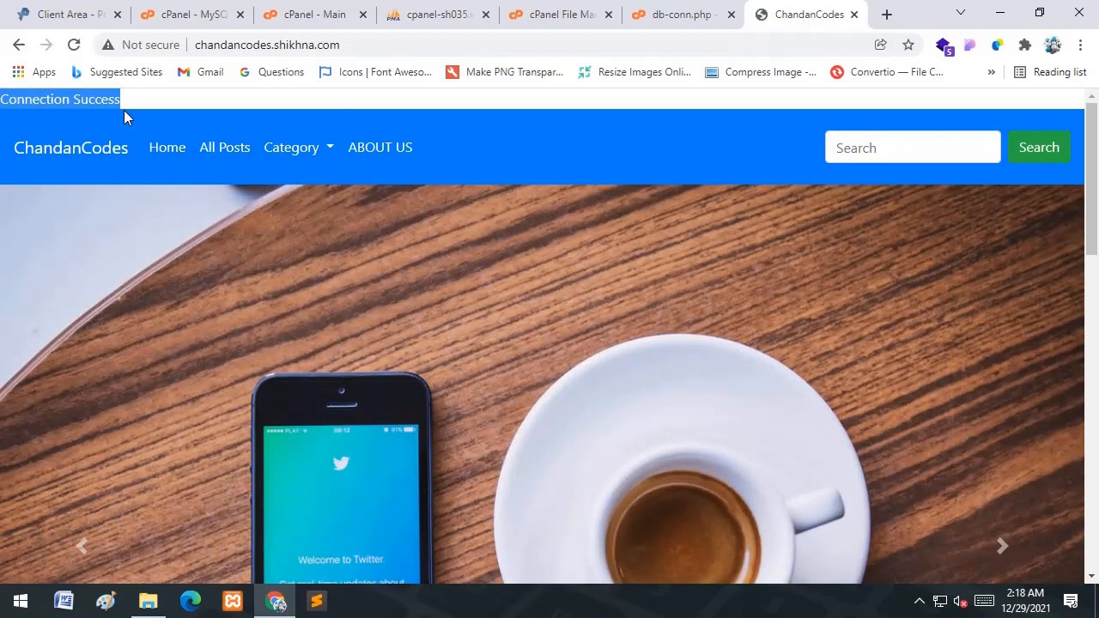
{"action": "left_click", "coordinate": [648, 7]}
{"action": "left_click_drag", "start_coordinate": [51, 335], "coordinate": [30, 286]}
{"action": "key", "text": "ctrl+slash"}
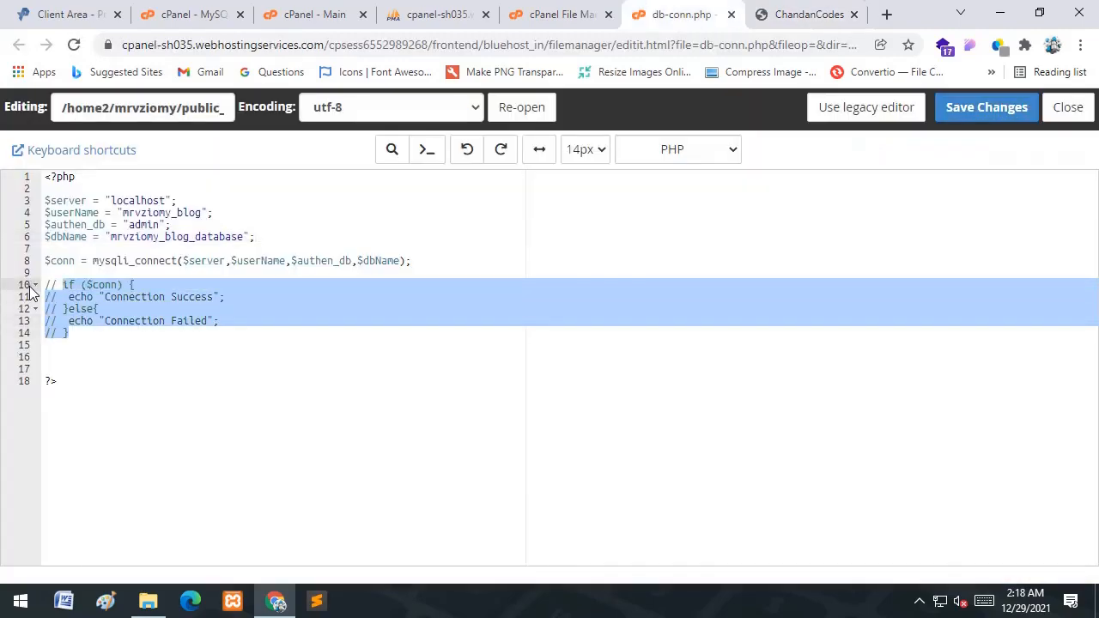
{"action": "left_click", "coordinate": [981, 113]}
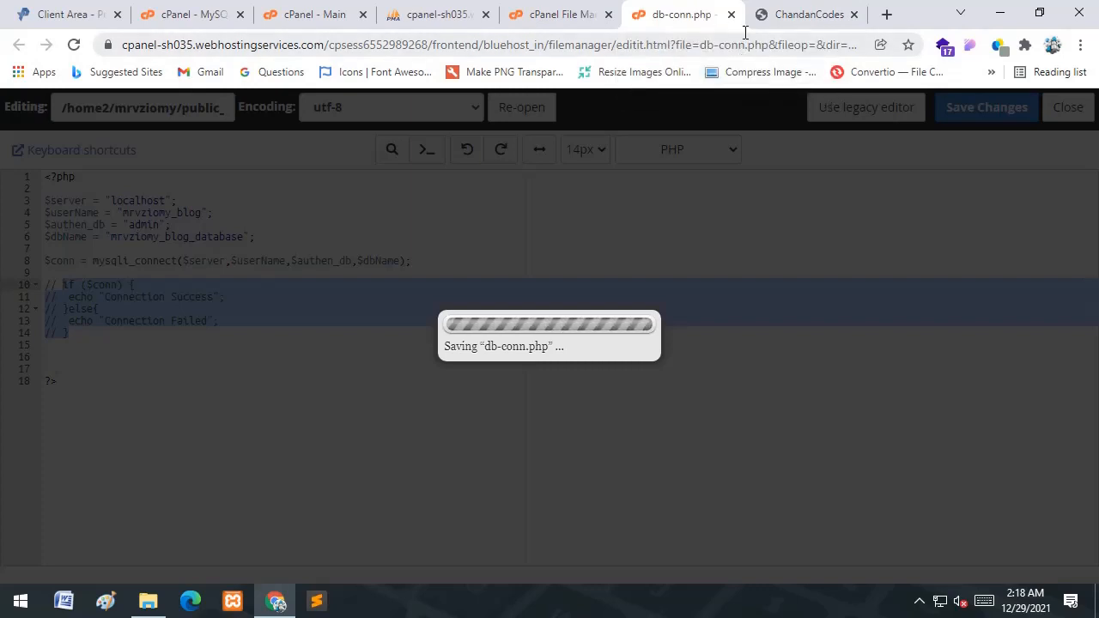
{"action": "left_click", "coordinate": [825, 7]}
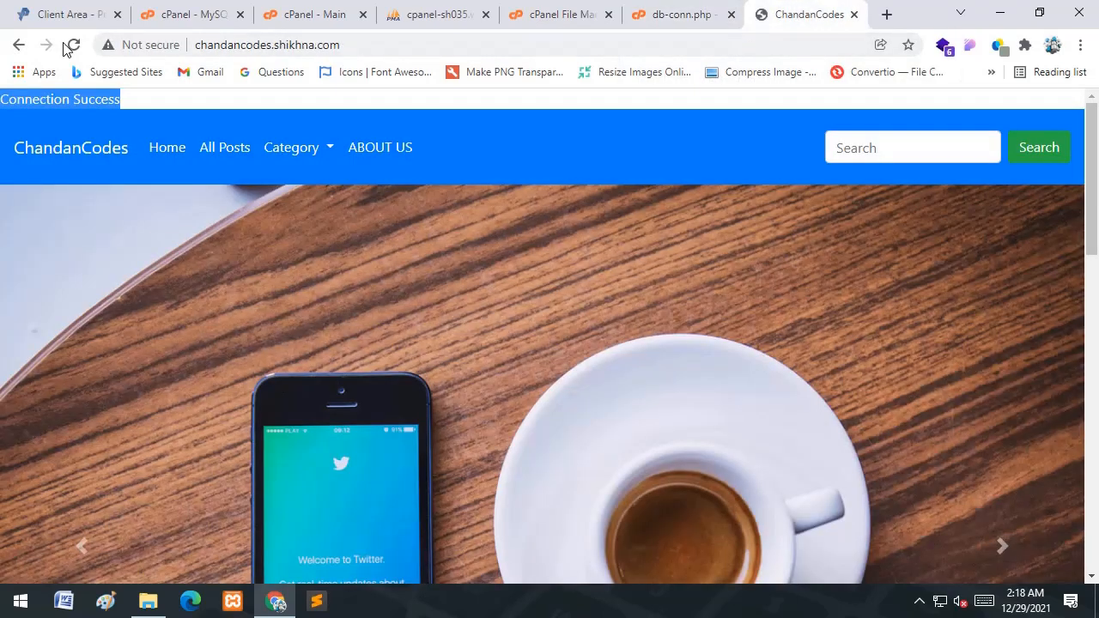
- Reload the homepage, browse its posts and Category list, then close the db-conn.php editor
{"action": "left_click", "coordinate": [74, 45]}
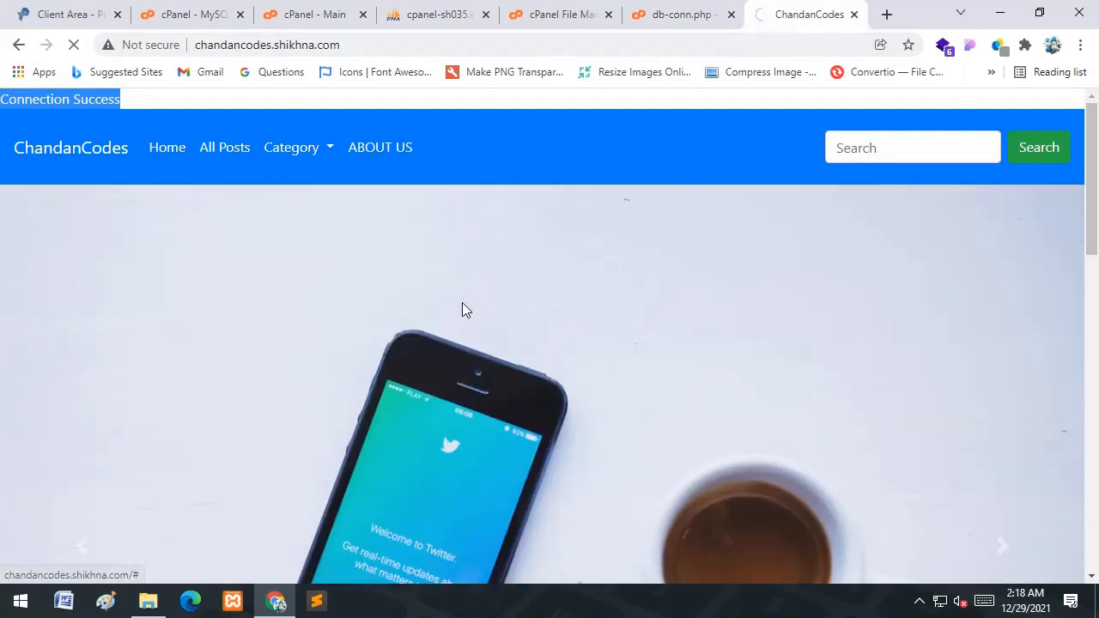
{"action": "scroll", "coordinate": [462, 307], "scroll_direction": "down", "scroll_amount": 5}
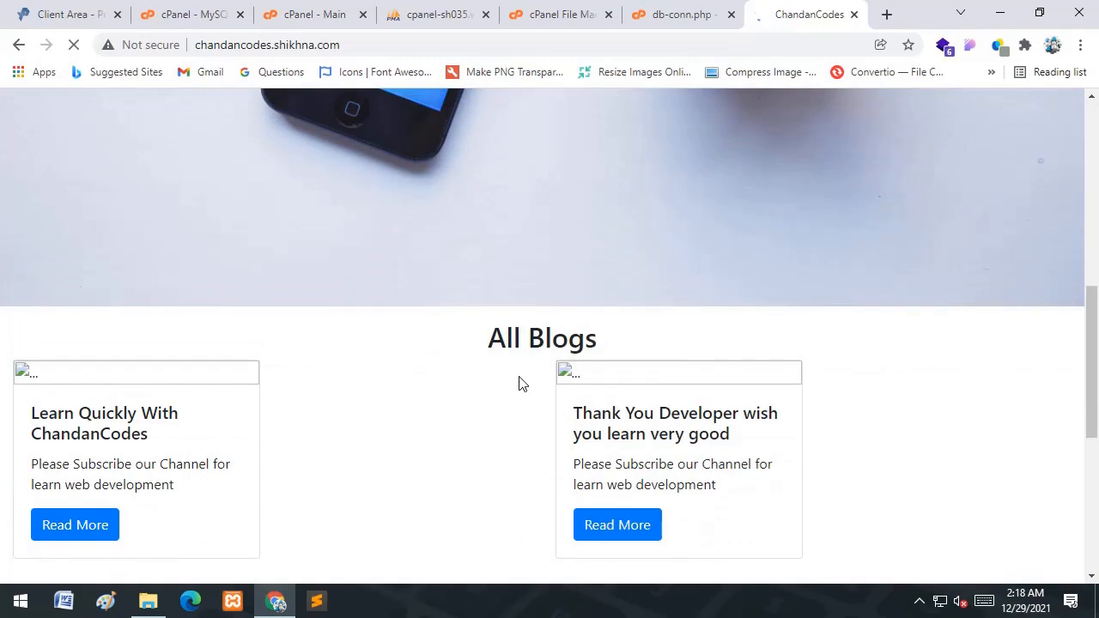
{"action": "scroll", "coordinate": [519, 384], "scroll_direction": "down", "scroll_amount": 2}
{"action": "scroll", "coordinate": [519, 384], "scroll_direction": "up", "scroll_amount": 7}
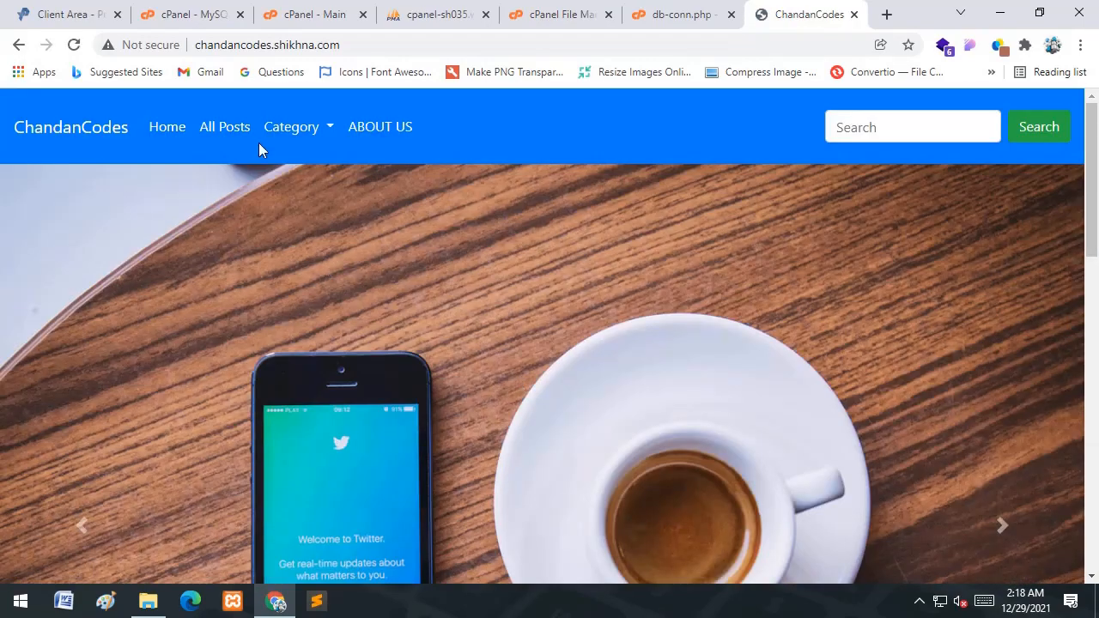
{"action": "left_click", "coordinate": [329, 127]}
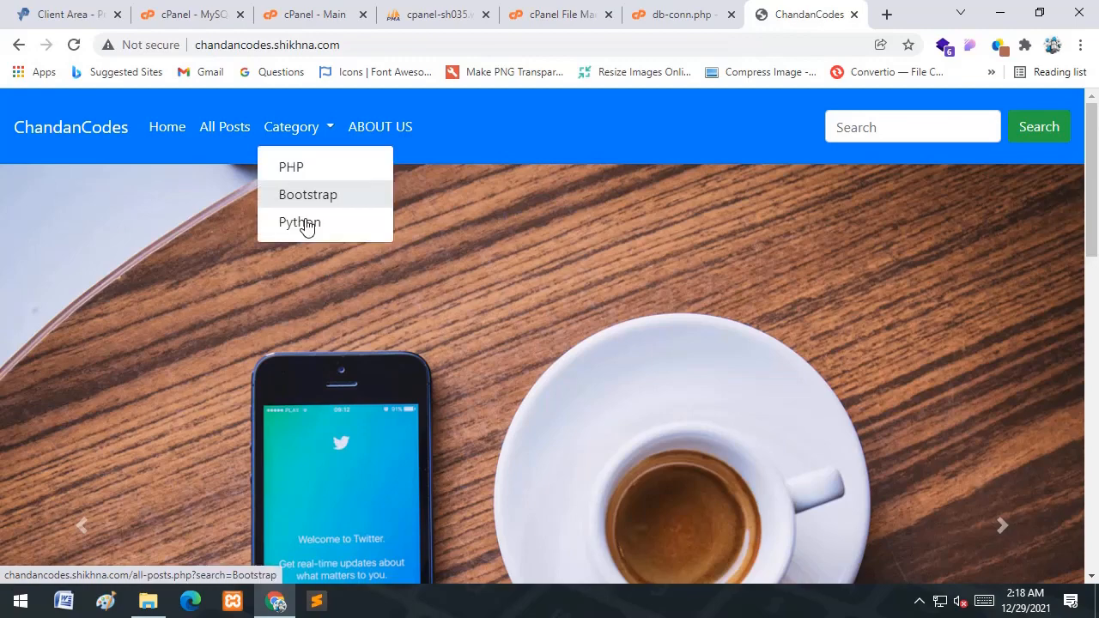
{"action": "left_click", "coordinate": [382, 310]}
{"action": "scroll", "coordinate": [415, 226], "scroll_direction": "down", "scroll_amount": 5}
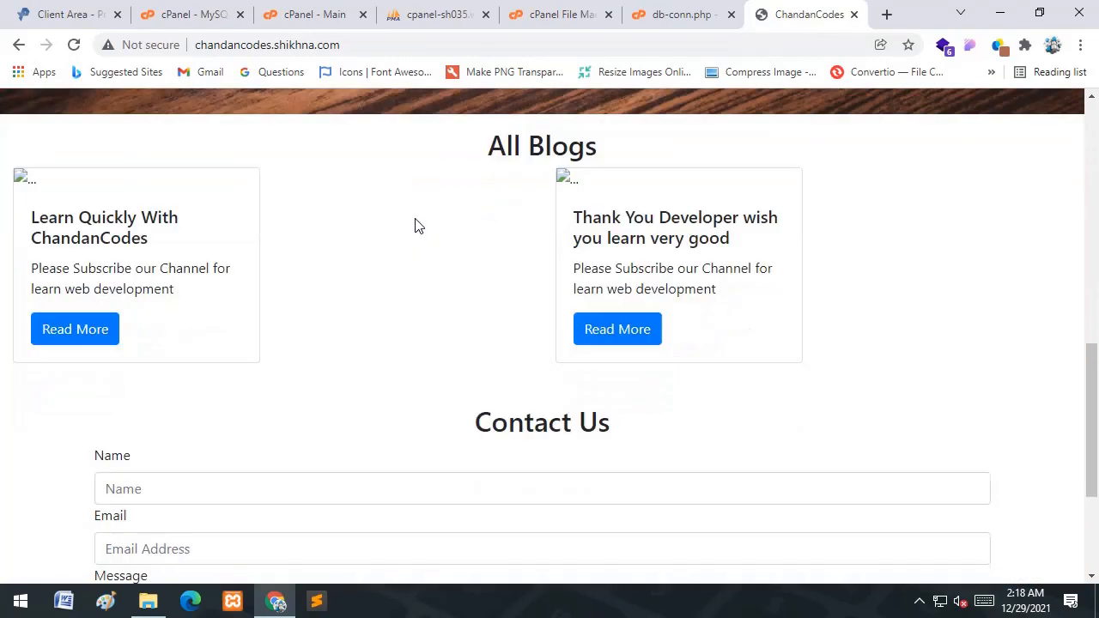
{"action": "scroll", "coordinate": [415, 226], "scroll_direction": "down", "scroll_amount": 3}
{"action": "scroll", "coordinate": [503, 365], "scroll_direction": "up", "scroll_amount": 6}
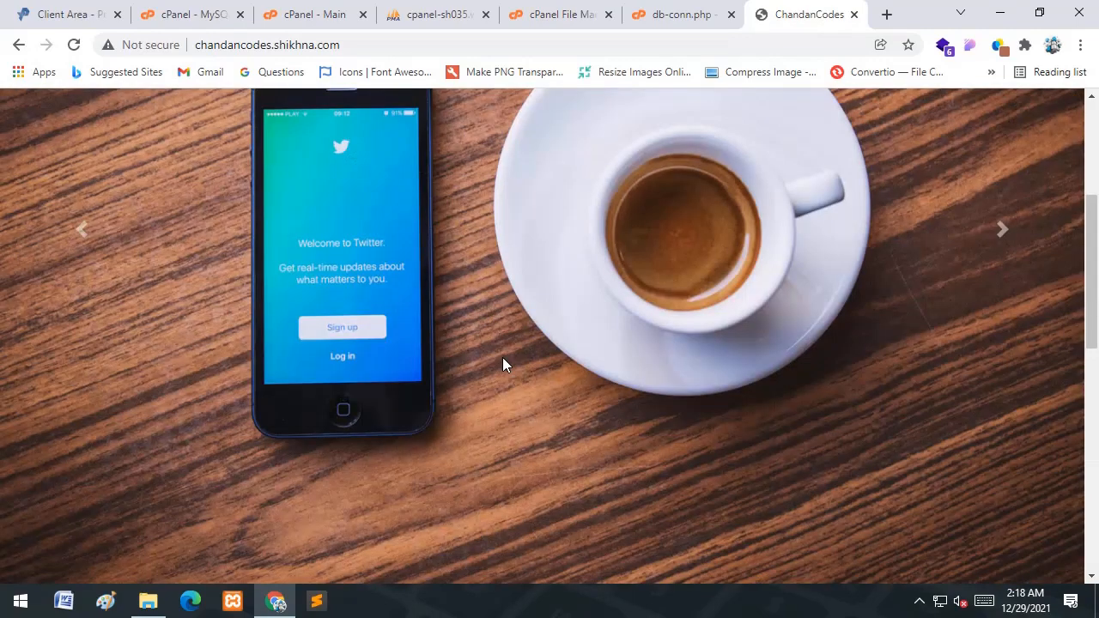
{"action": "scroll", "coordinate": [503, 365], "scroll_direction": "up", "scroll_amount": 3}
{"action": "scroll", "coordinate": [472, 263], "scroll_direction": "down", "scroll_amount": 6}
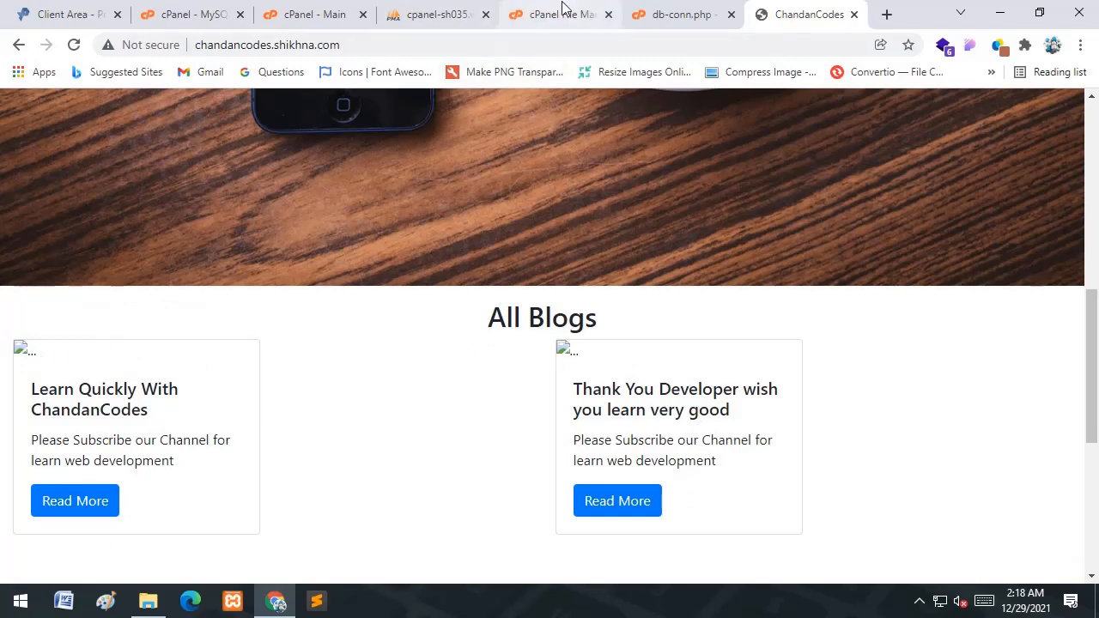
{"action": "left_click", "coordinate": [668, 12]}
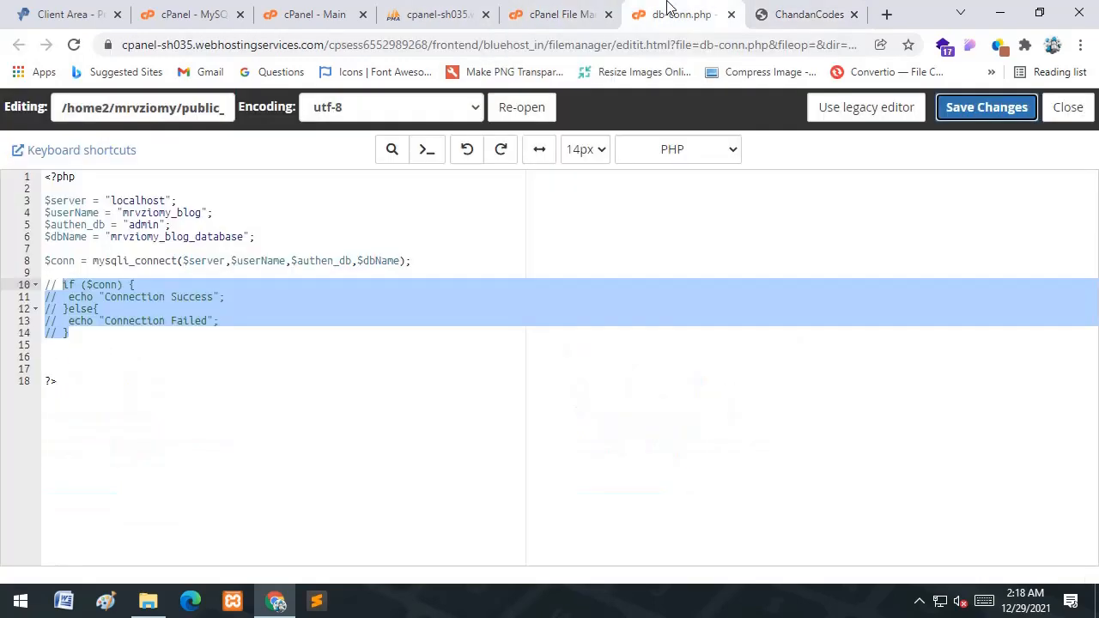
{"action": "left_click", "coordinate": [732, 16]}
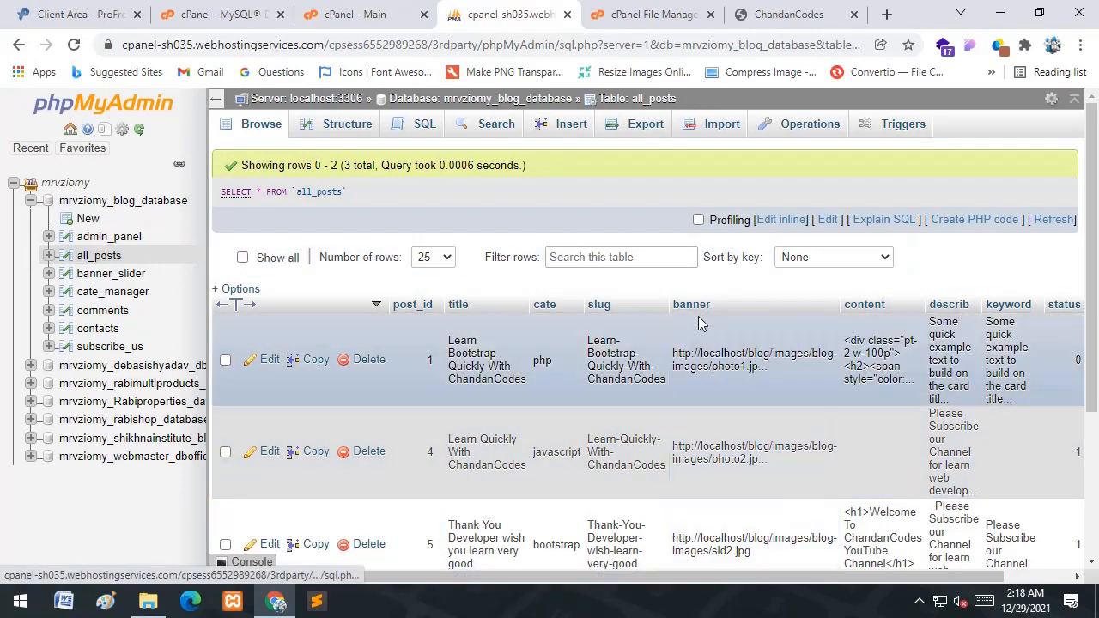
- Copy the live ChandanCodes site address and go back to the all_posts table
{"action": "left_click", "coordinate": [786, 11]}
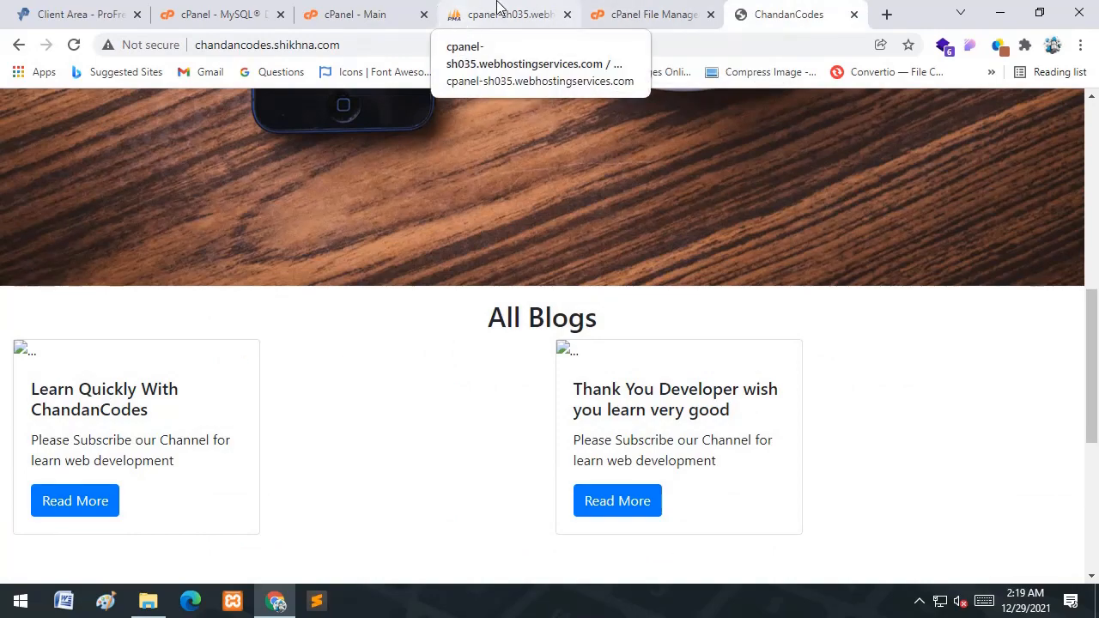
{"action": "left_click", "coordinate": [461, 20]}
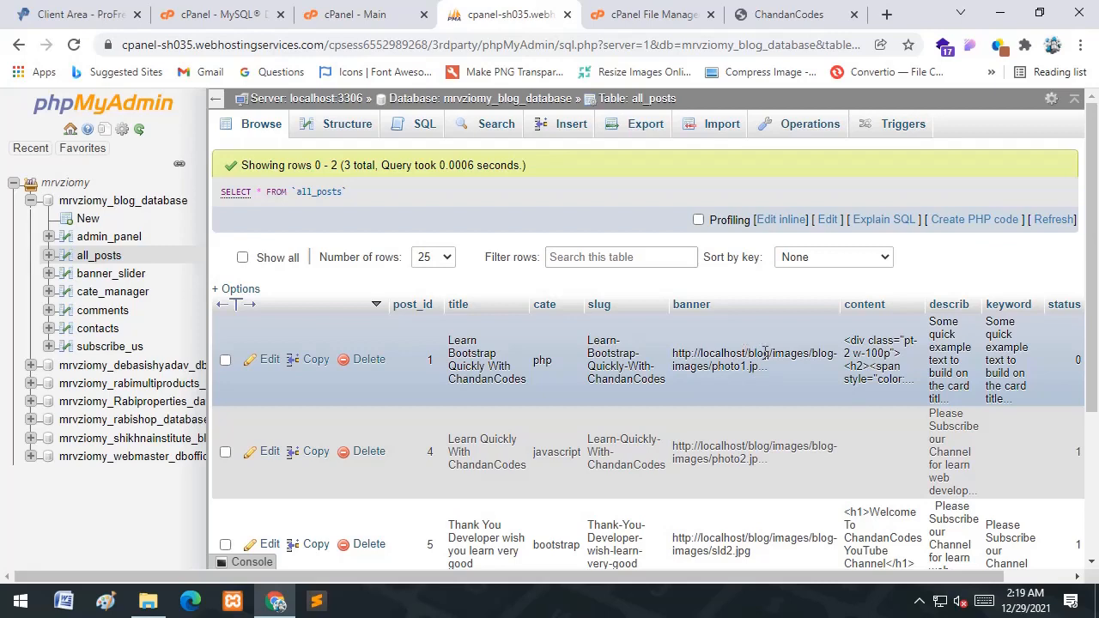
{"action": "left_click", "coordinate": [783, 13]}
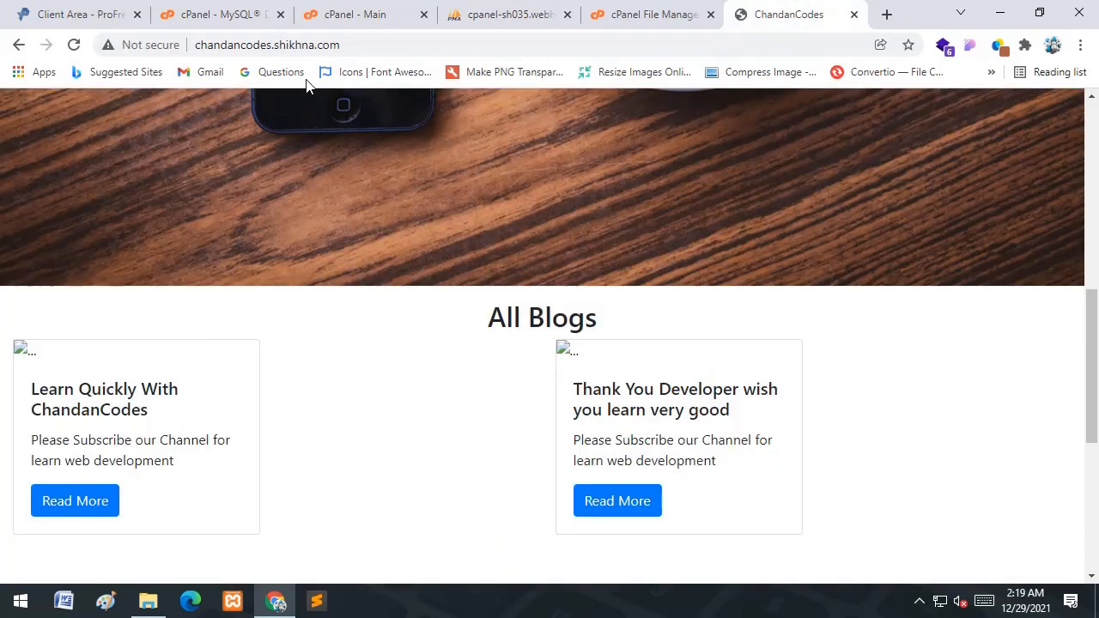
{"action": "left_click", "coordinate": [379, 43]}
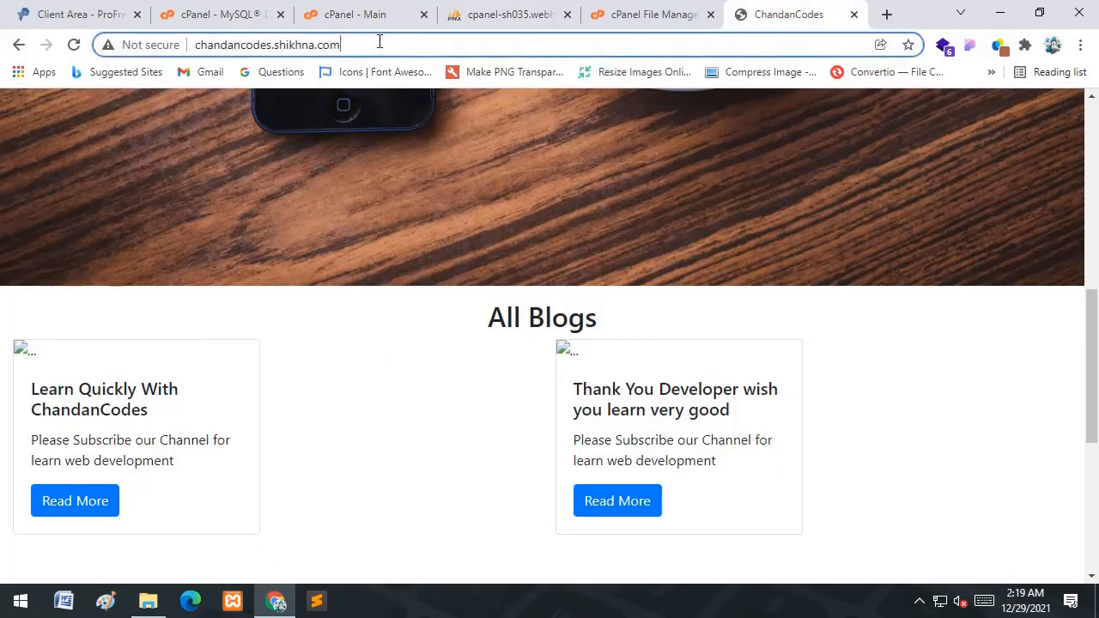
{"action": "left_click", "coordinate": [389, 42]}
{"action": "key", "text": "ctrl+a"}
{"action": "key", "text": "ctrl+c"}
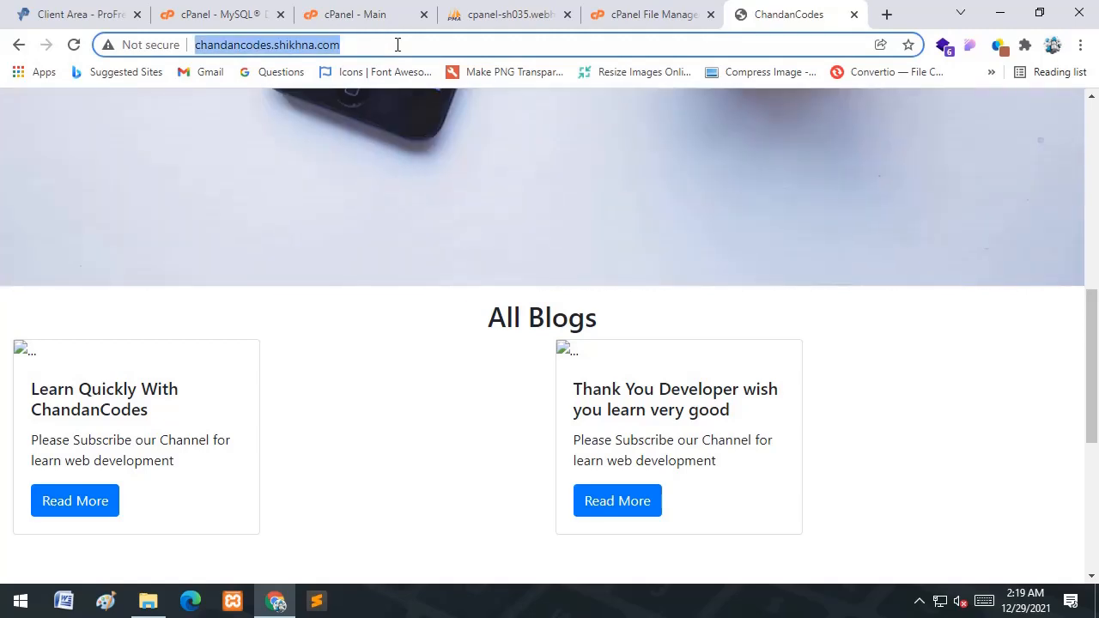
{"action": "left_click", "coordinate": [309, 10]}
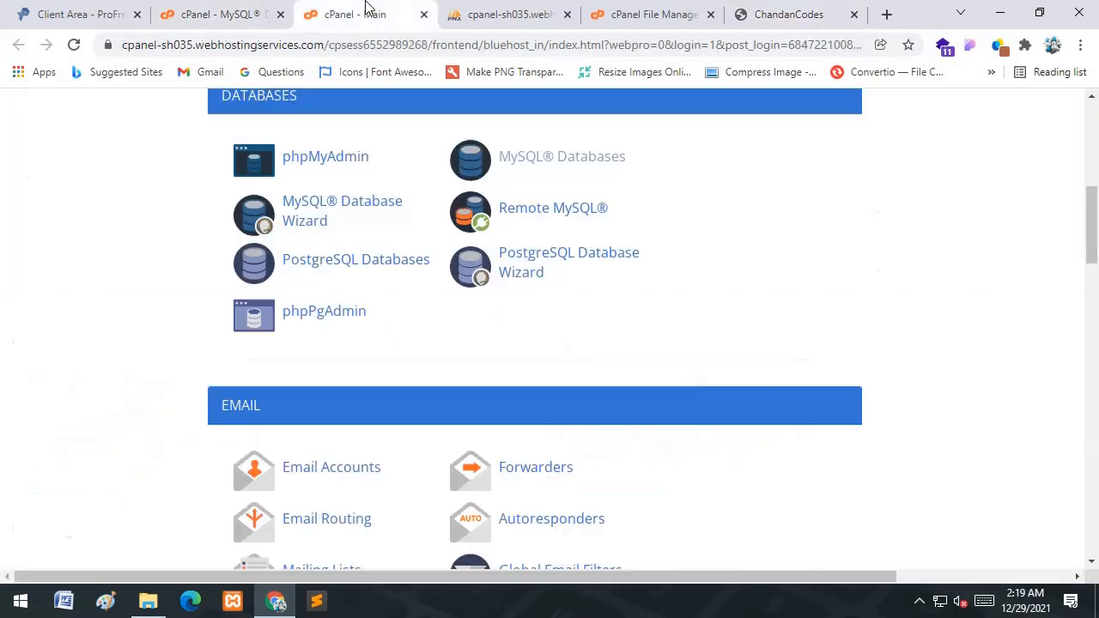
{"action": "left_click", "coordinate": [457, 10]}
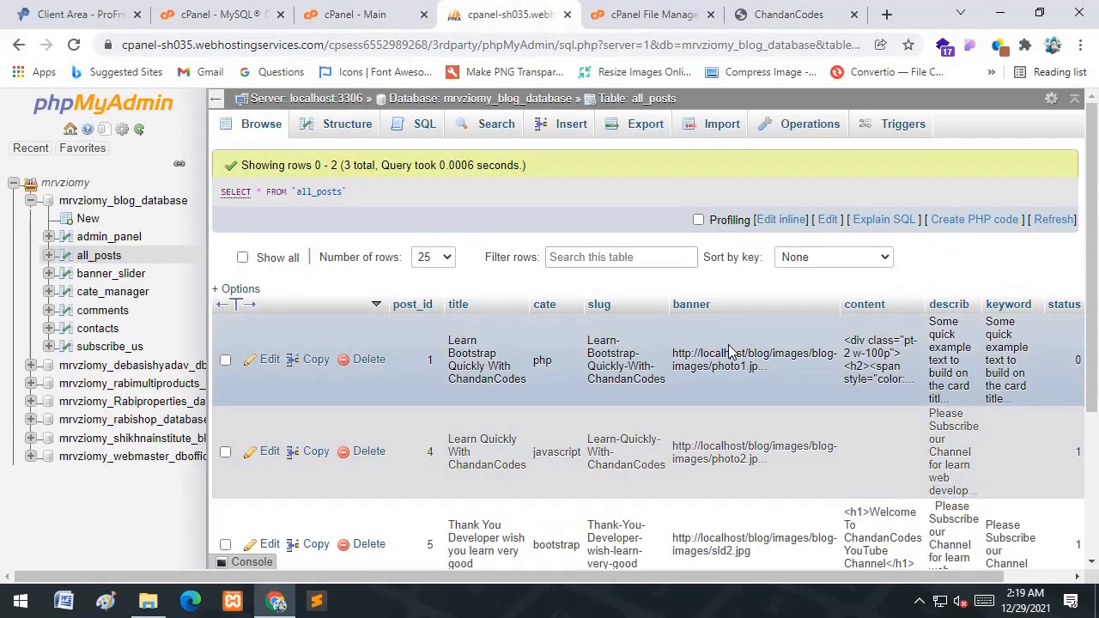
{"action": "double_click", "coordinate": [734, 361]}
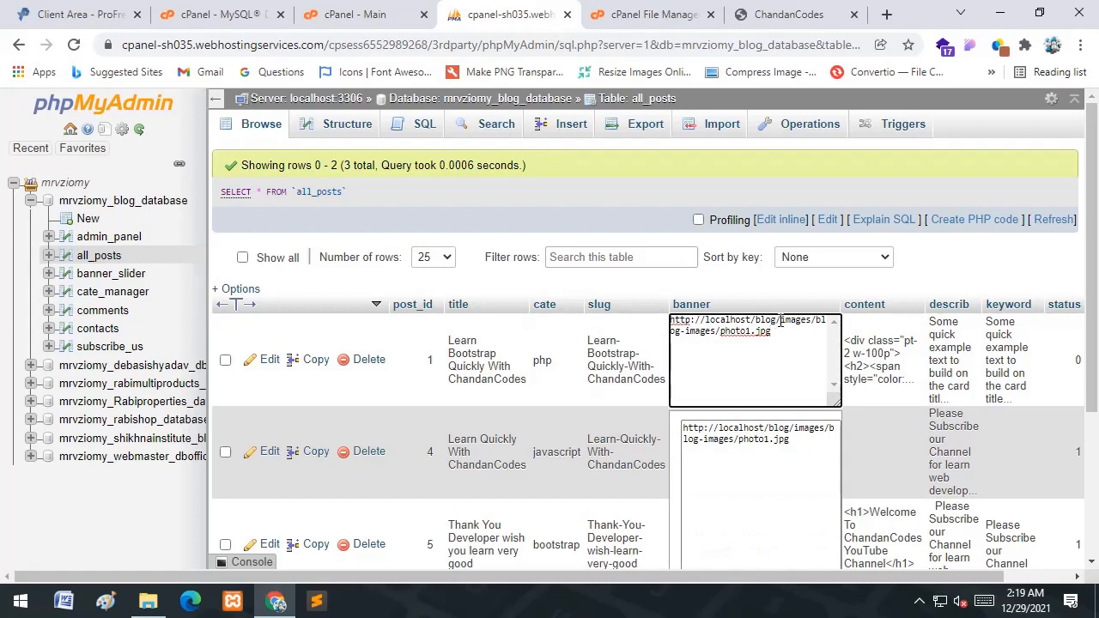
{"action": "left_click_drag", "start_coordinate": [776, 321], "coordinate": [671, 314]}
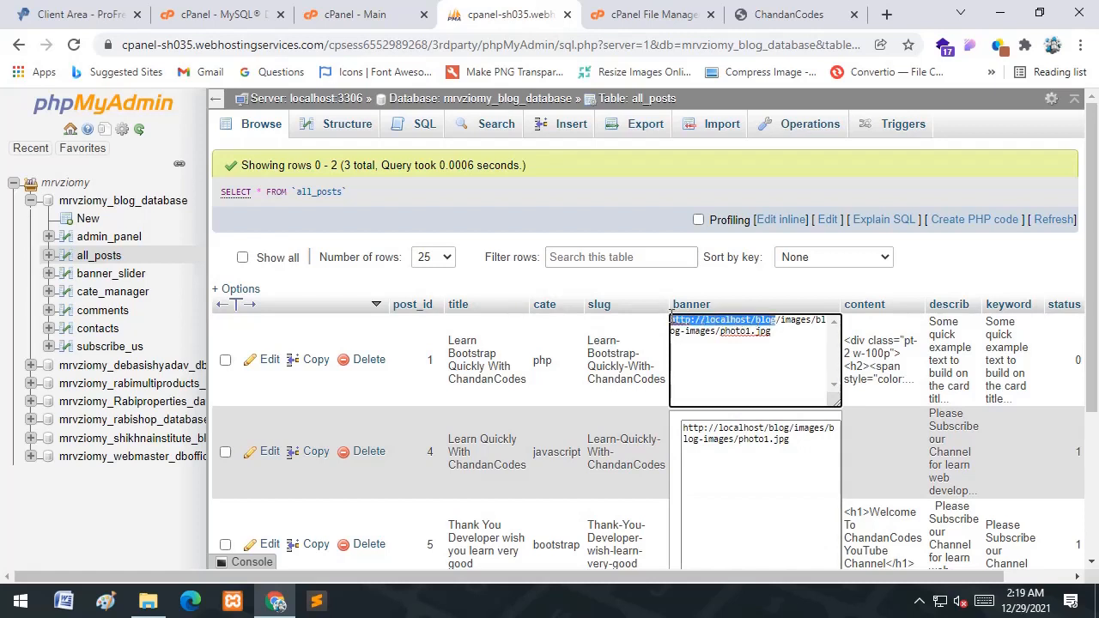
{"action": "key", "text": "ctrl+v"}
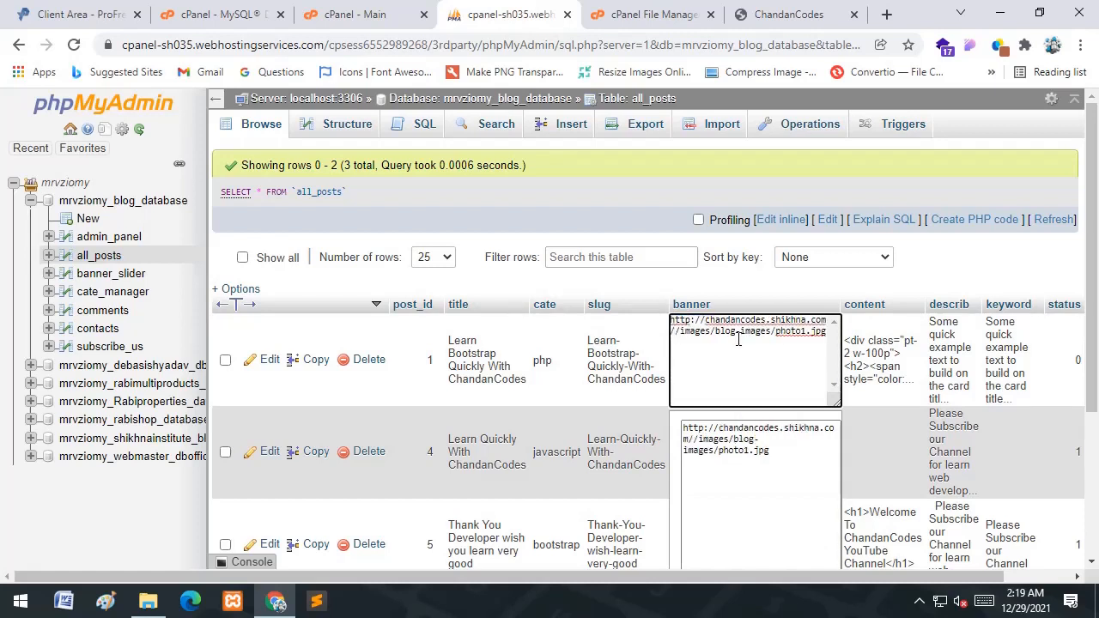
{"action": "key", "text": "BackSpace"}
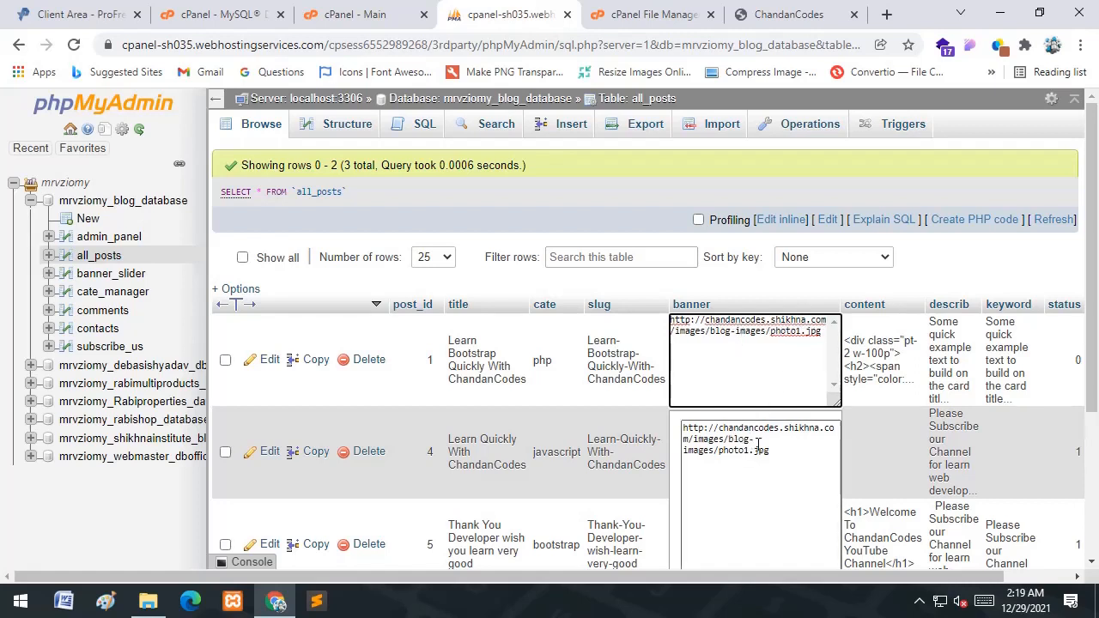
{"action": "left_click", "coordinate": [869, 322]}
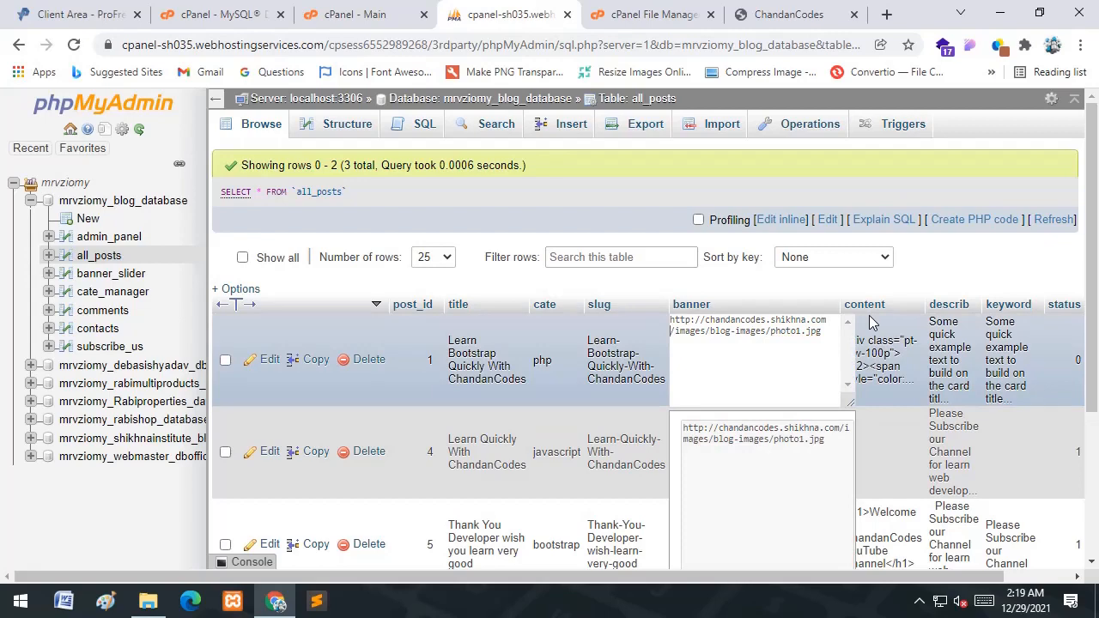
{"action": "scroll", "coordinate": [772, 478], "scroll_direction": "down", "scroll_amount": 2}
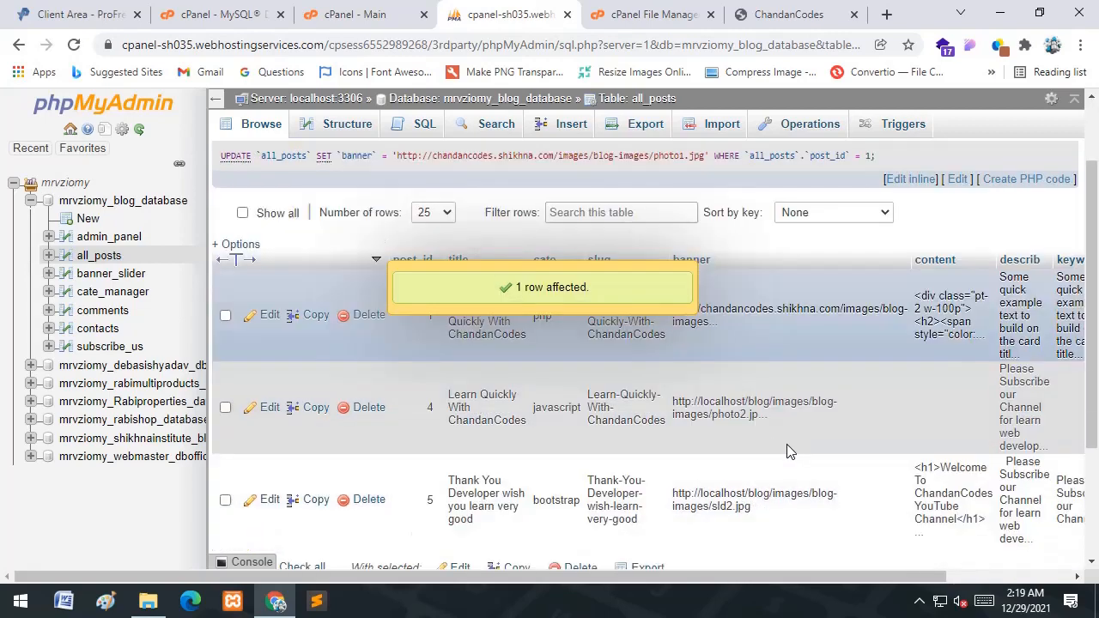
{"action": "double_click", "coordinate": [747, 331]}
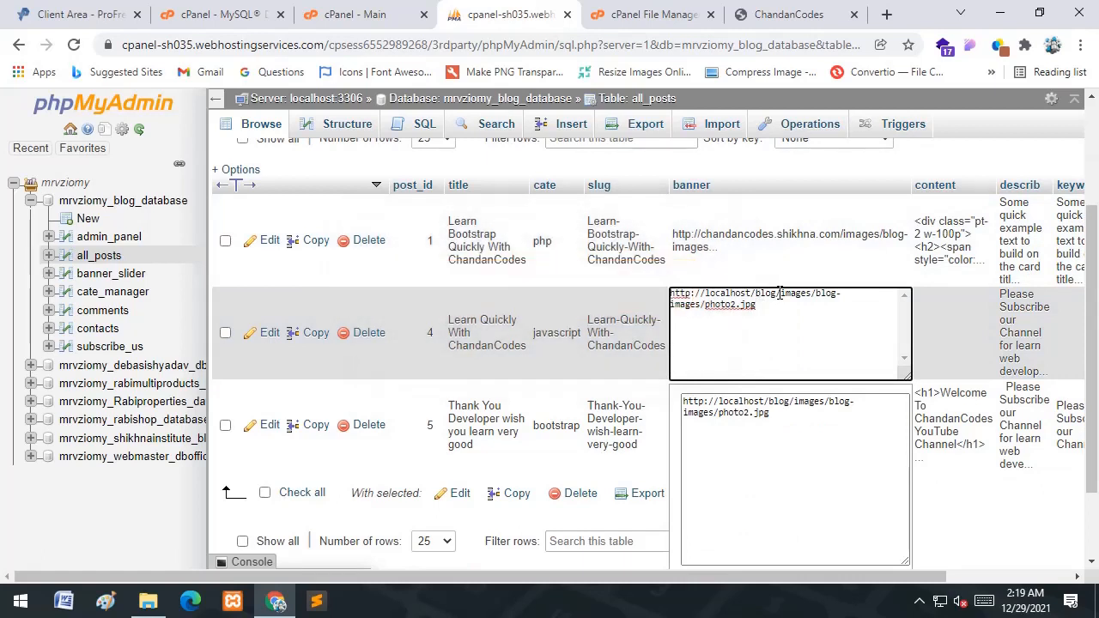
{"action": "left_click_drag", "start_coordinate": [779, 293], "coordinate": [674, 293]}
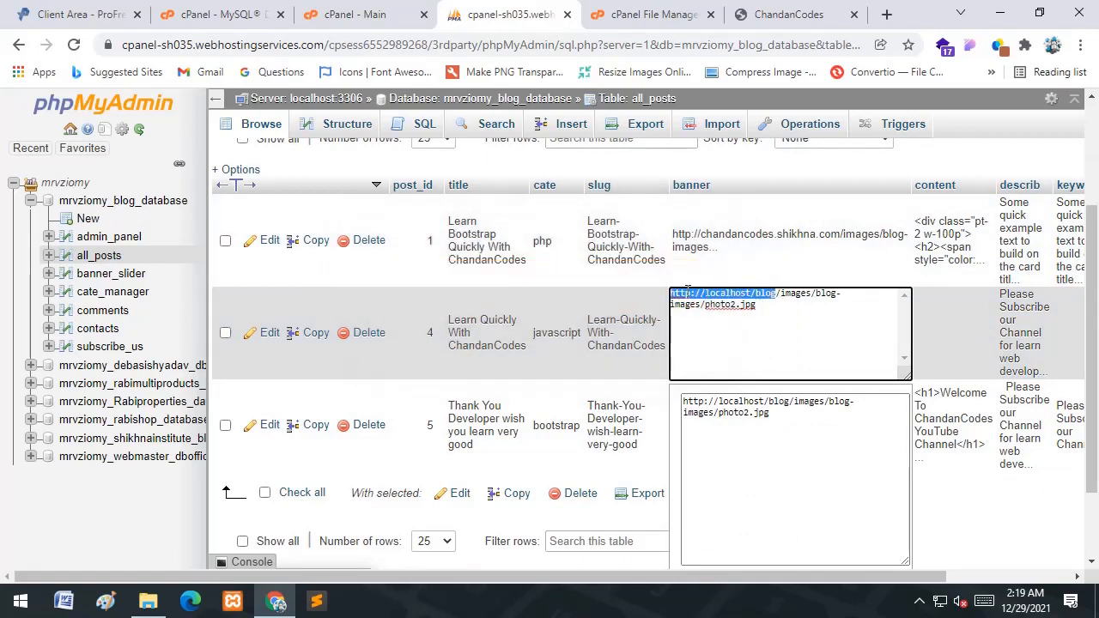
{"action": "key", "text": "Delete"}
{"action": "key", "text": "Delete"}
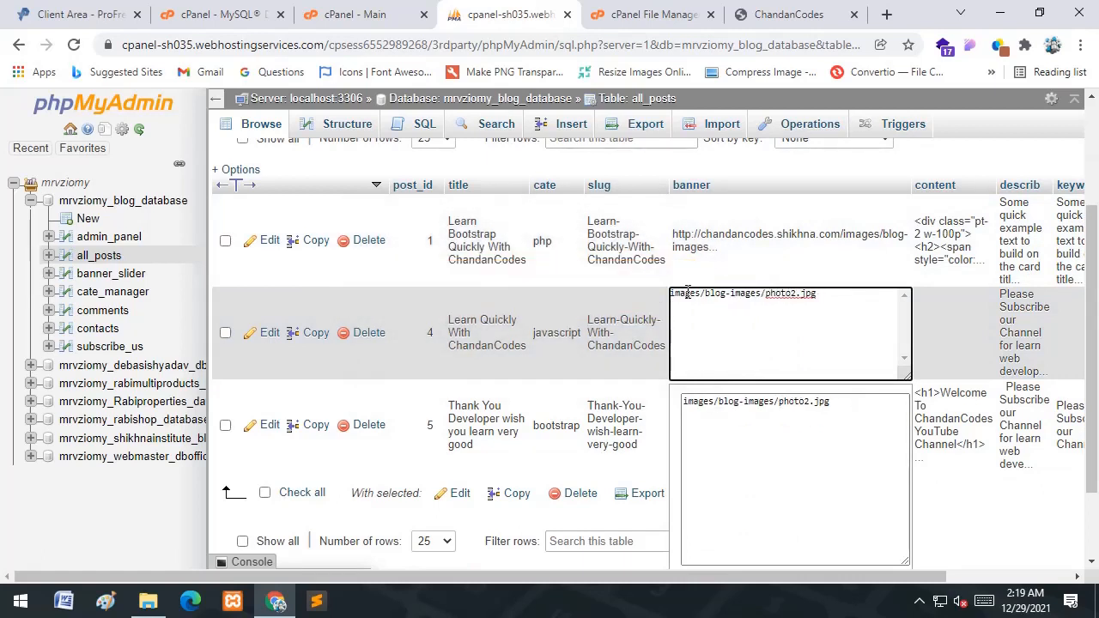
{"action": "type", "text": "http://chandancodes.shikhna.com/"}
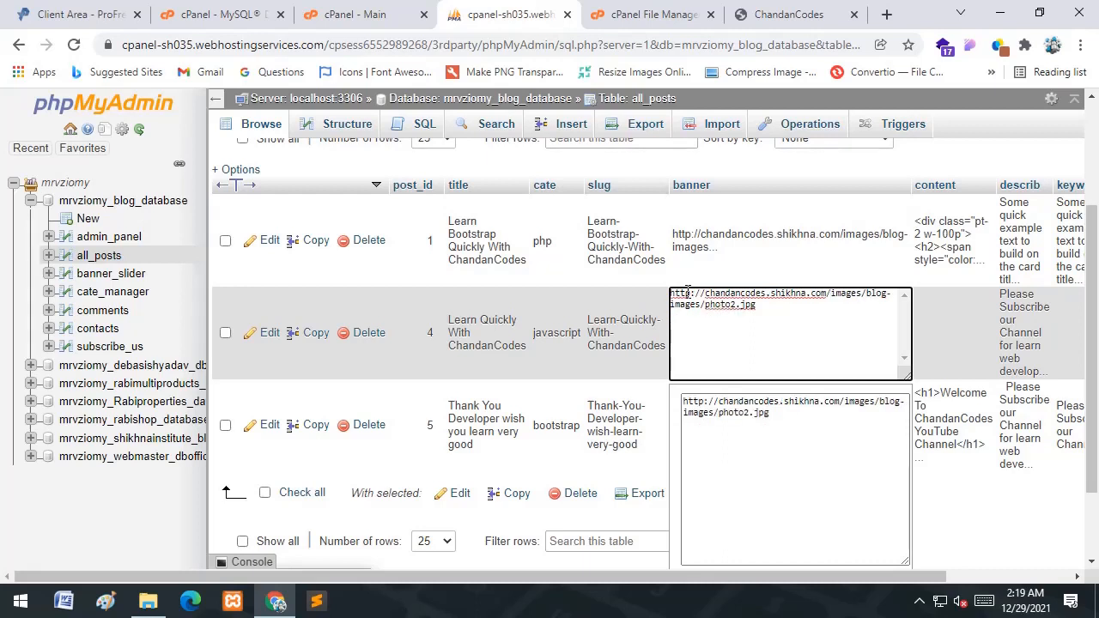
{"action": "key", "text": "Return"}
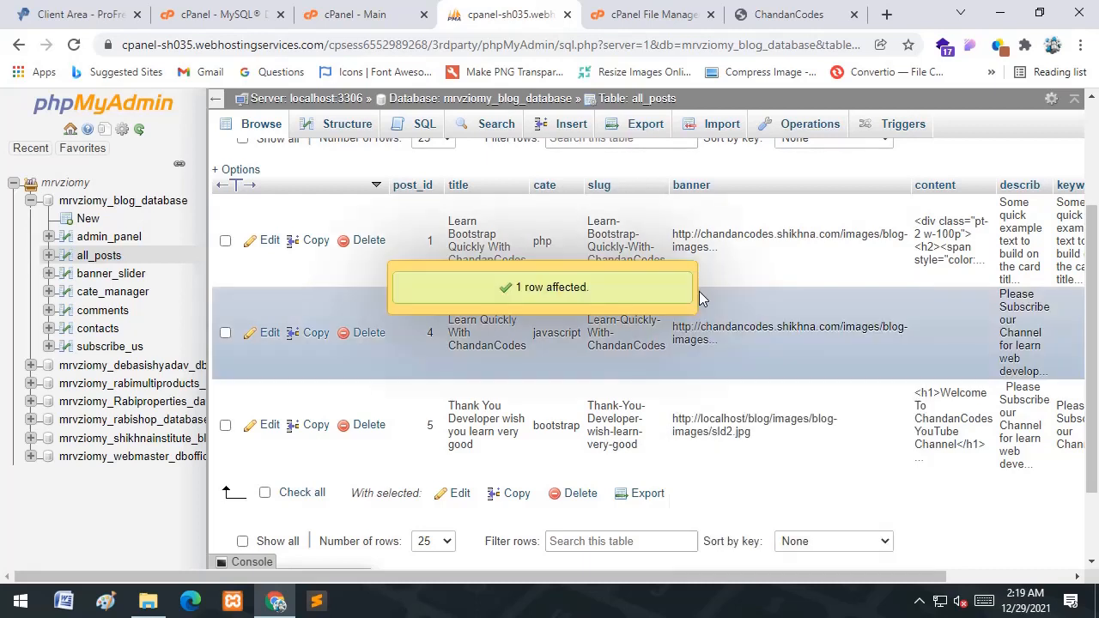
{"action": "double_click", "coordinate": [738, 419]}
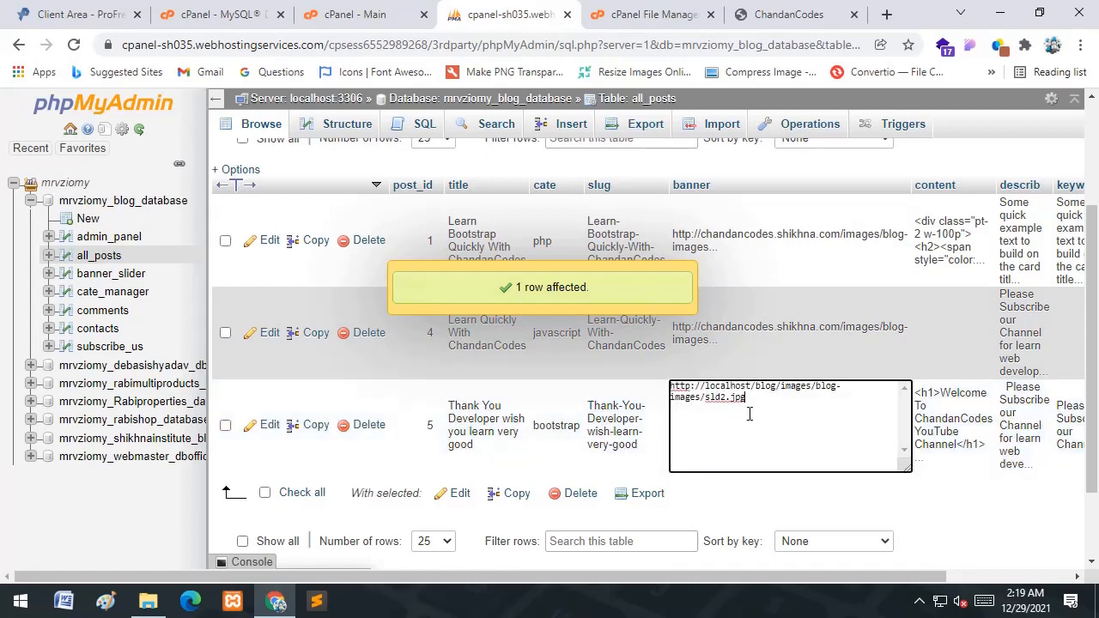
{"action": "left_click_drag", "start_coordinate": [781, 389], "coordinate": [667, 386]}
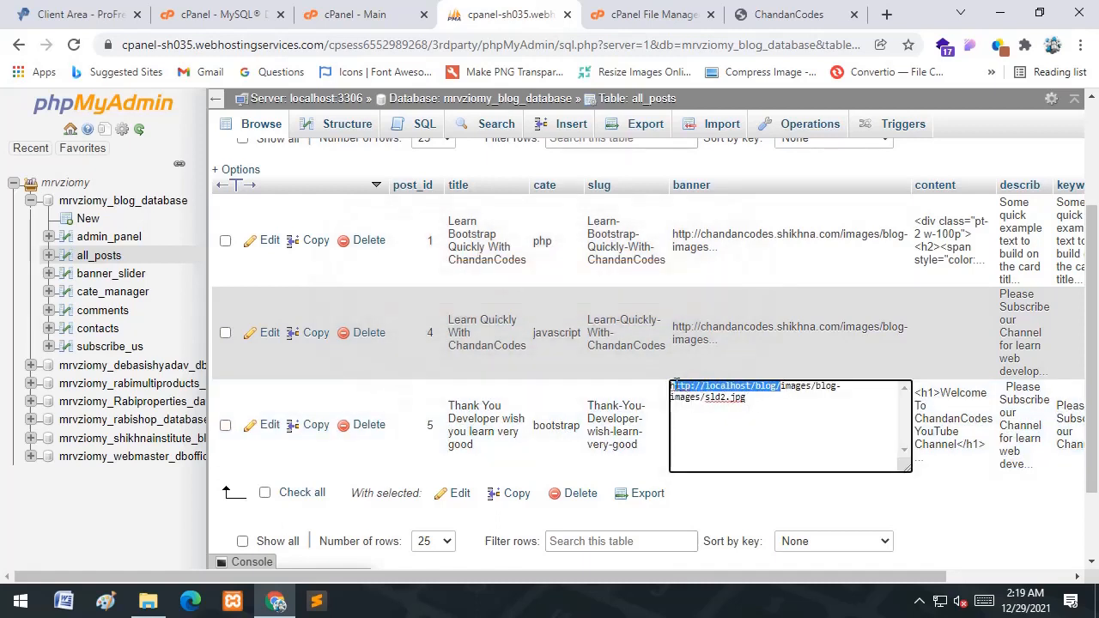
{"action": "key", "text": "BackSpace"}
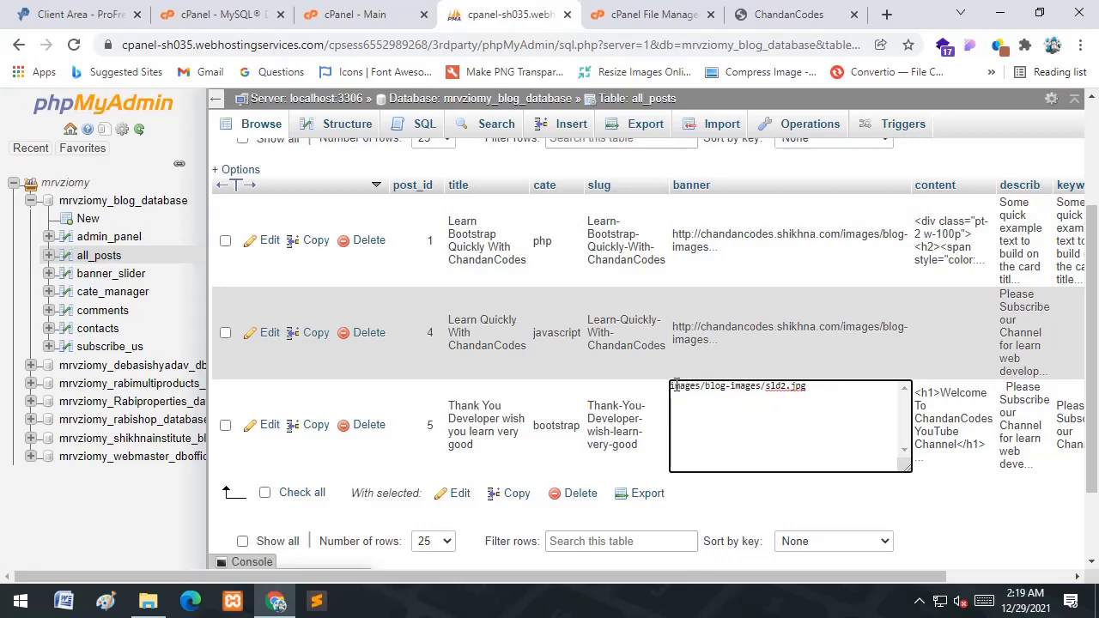
{"action": "type", "text": "http://chandancodes.shikhna.com/"}
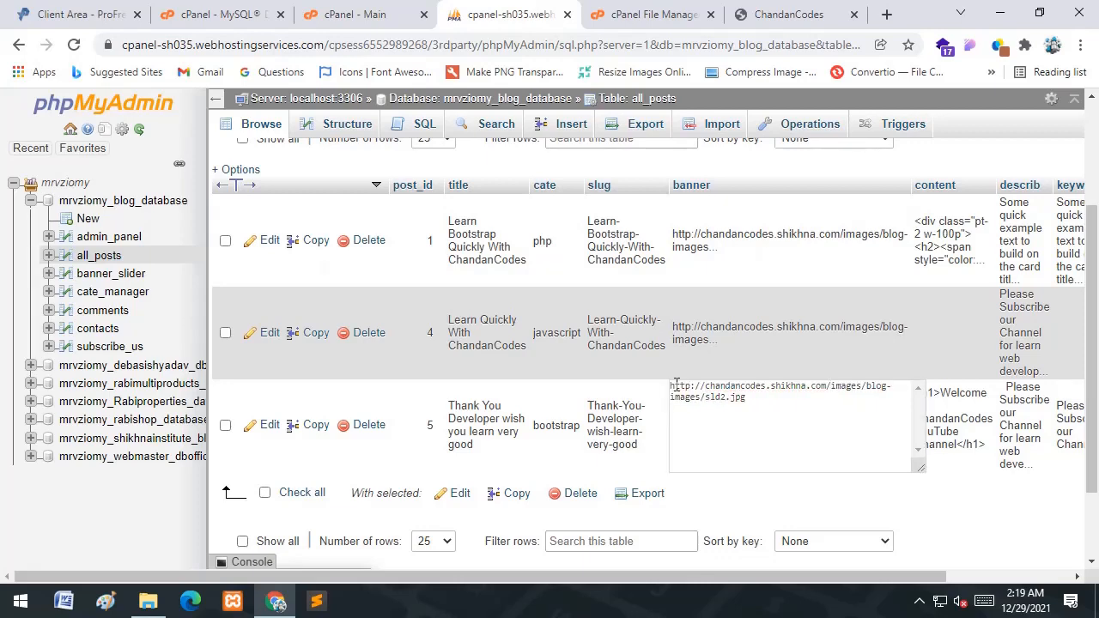
{"action": "key", "text": "Return"}
{"action": "left_click", "coordinate": [777, 10]}
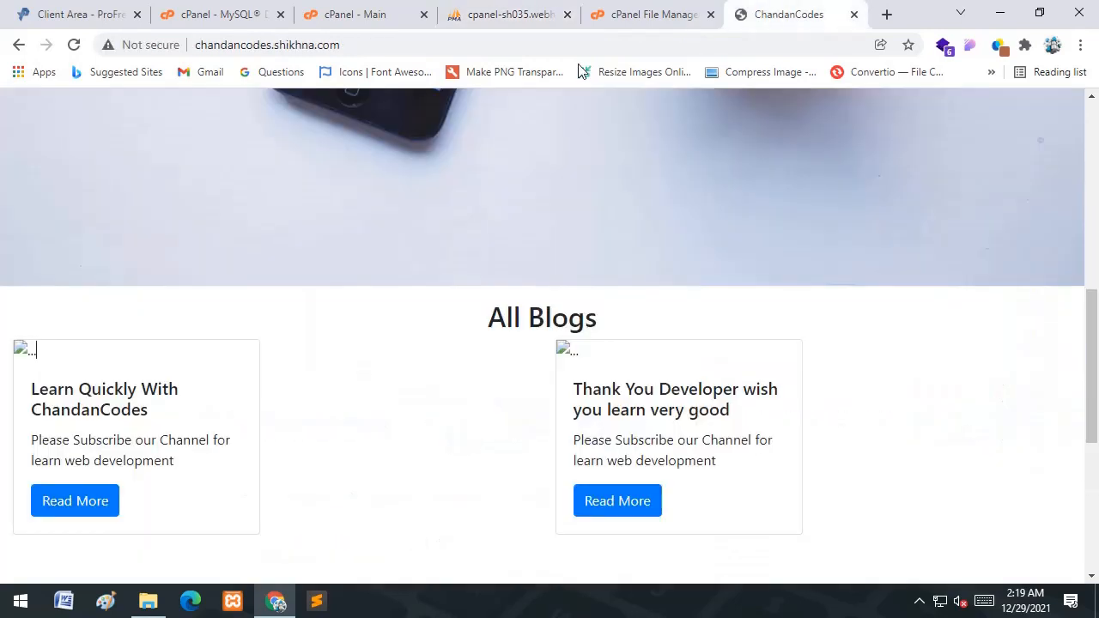
- Reload the live homepage and check the All Blogs cards' banner images
{"action": "left_click", "coordinate": [575, 44]}
{"action": "key", "text": "Return"}
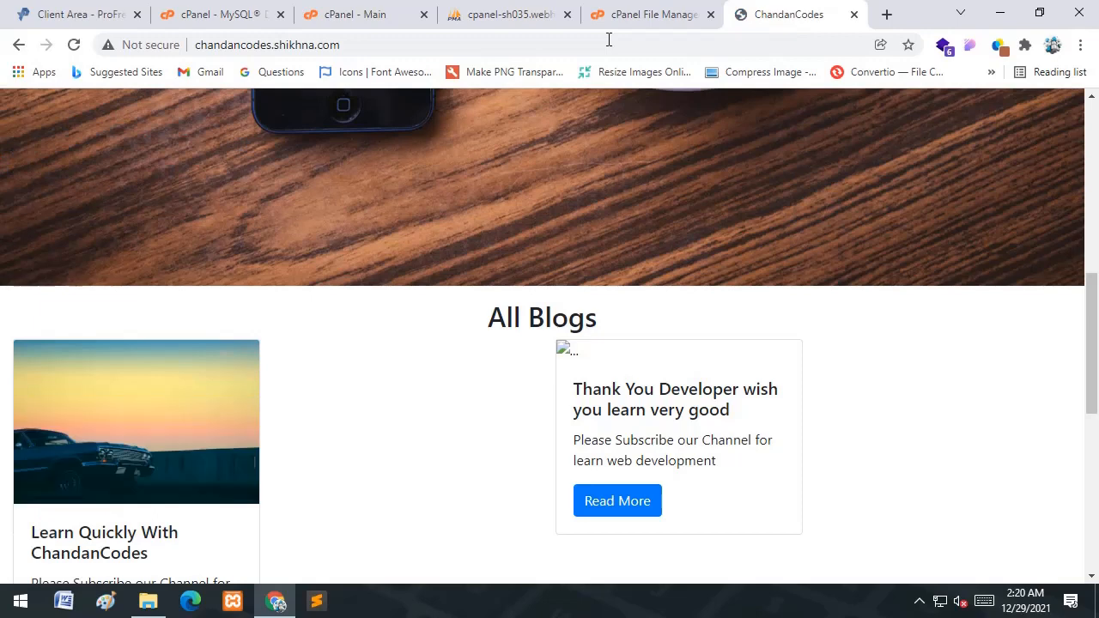
{"action": "scroll", "coordinate": [145, 432], "scroll_direction": "up", "scroll_amount": 1}
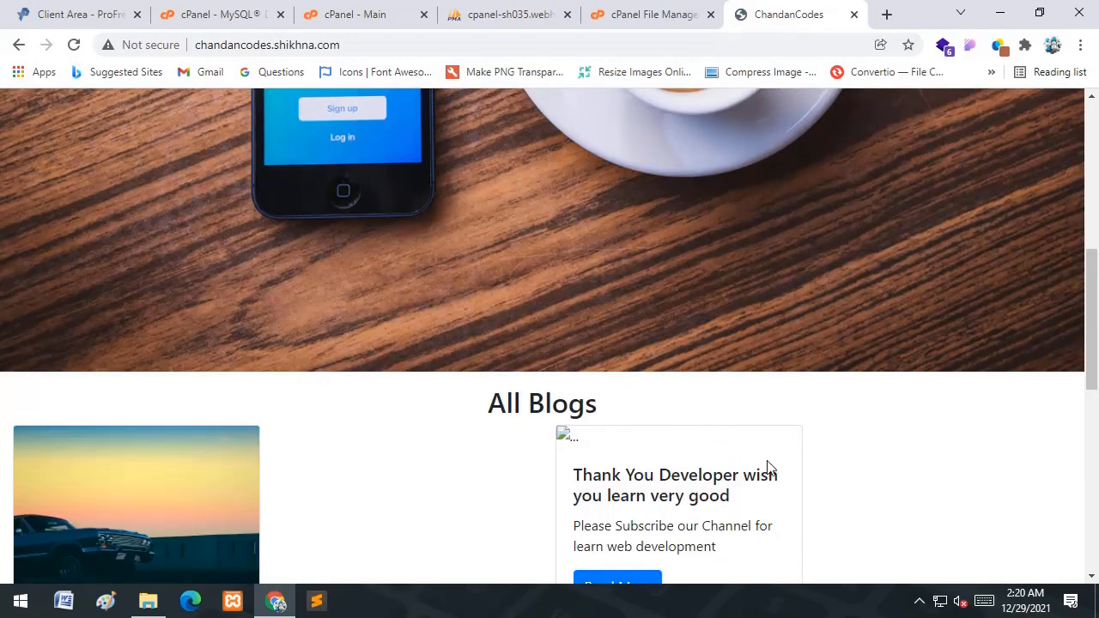
{"action": "scroll", "coordinate": [765, 466], "scroll_direction": "down", "scroll_amount": 3}
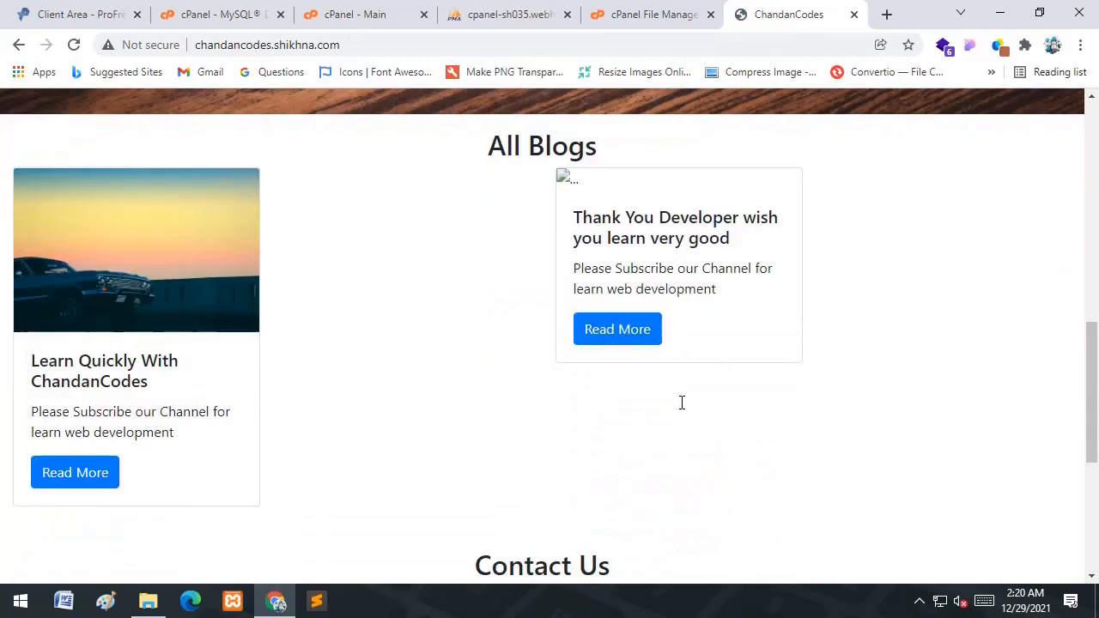
{"action": "left_click", "coordinate": [554, 8]}
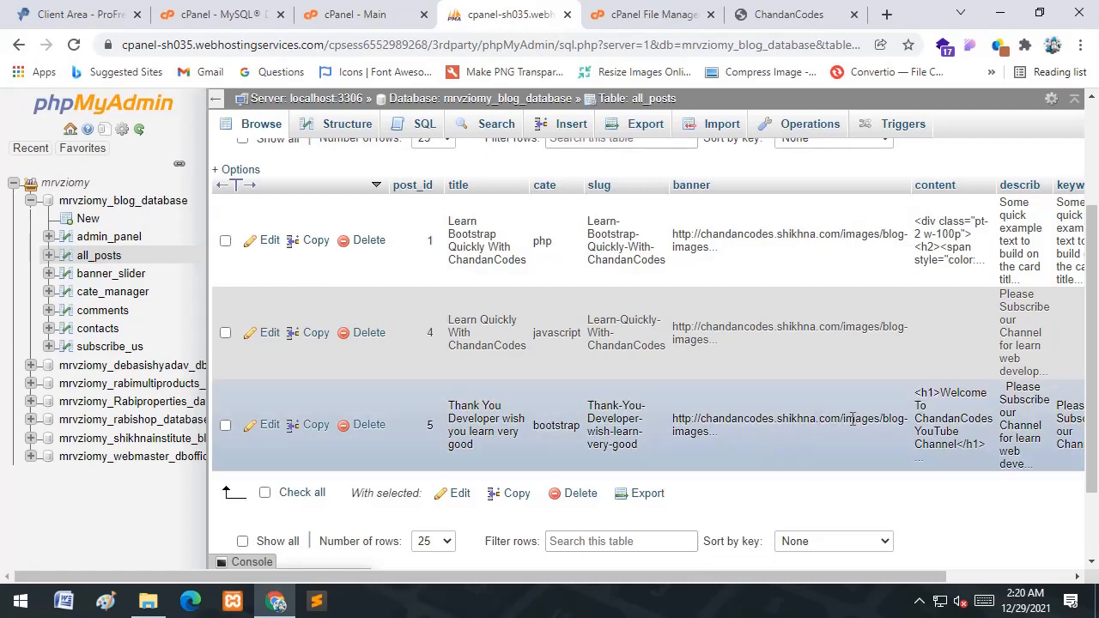
- Reload the live homepage to recheck the Thank You Developer post's banner
{"action": "double_click", "coordinate": [805, 432]}
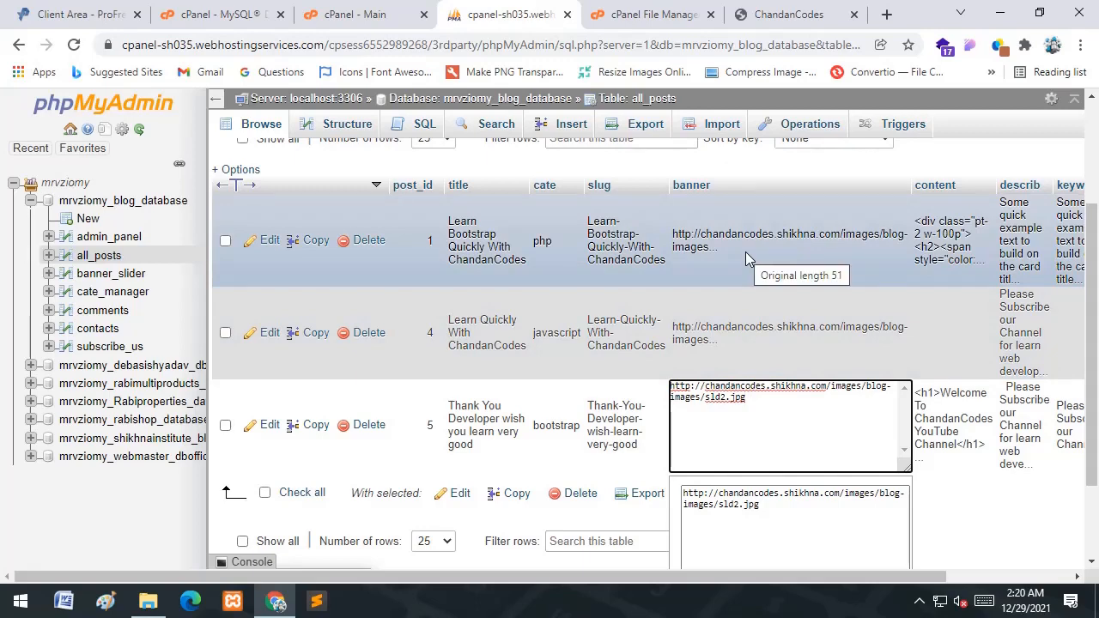
{"action": "left_click", "coordinate": [747, 9]}
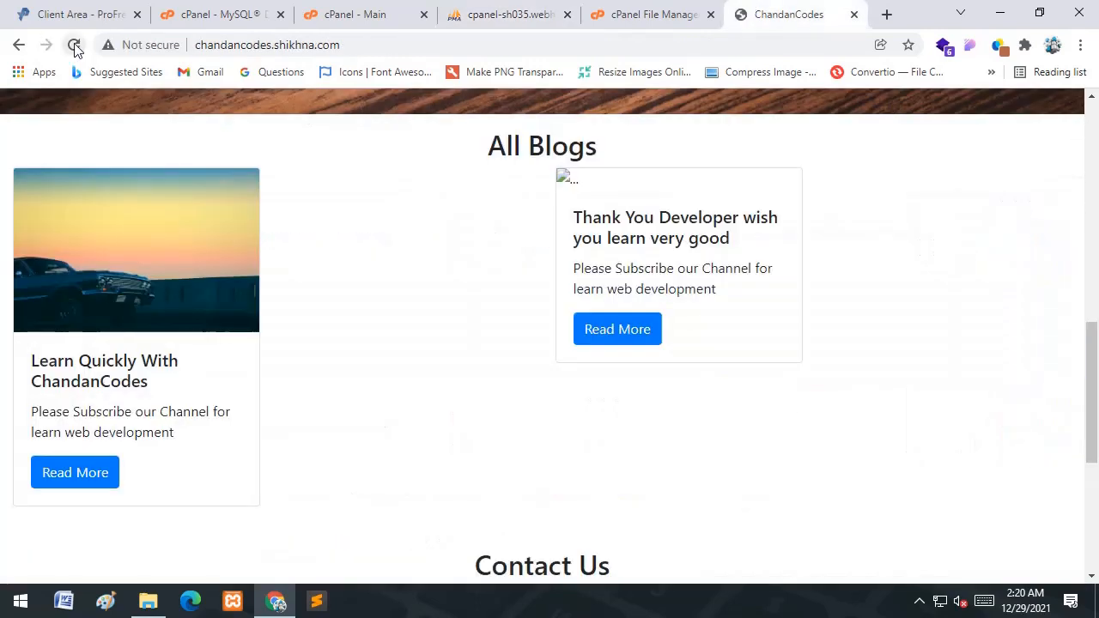
{"action": "left_click", "coordinate": [74, 46]}
{"action": "left_click", "coordinate": [525, 12]}
- Copy post 1's photo1.jpg banner URL and paste it as post 5's banner
{"action": "double_click", "coordinate": [791, 333]}
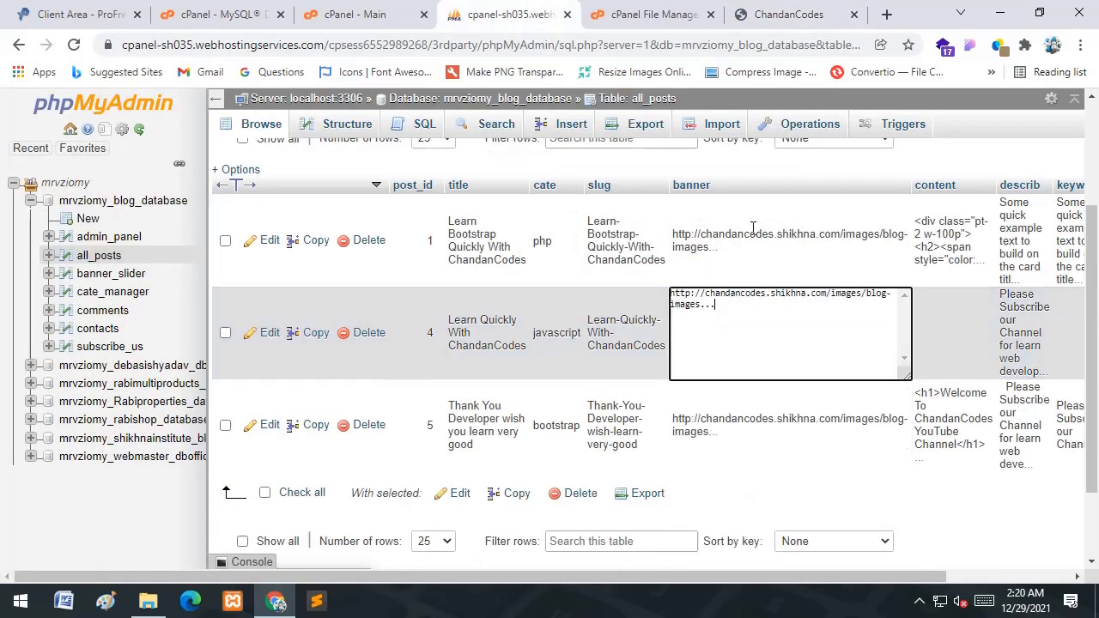
{"action": "double_click", "coordinate": [748, 253]}
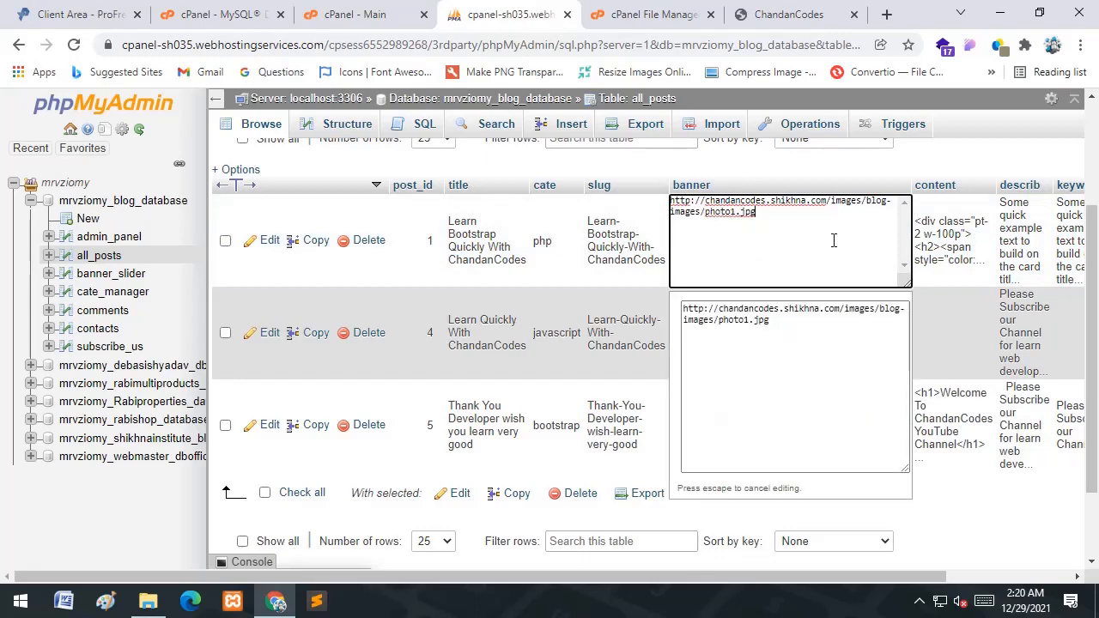
{"action": "key", "text": "ctrl+a"}
{"action": "key", "text": "ctrl+c"}
{"action": "left_click", "coordinate": [972, 163]}
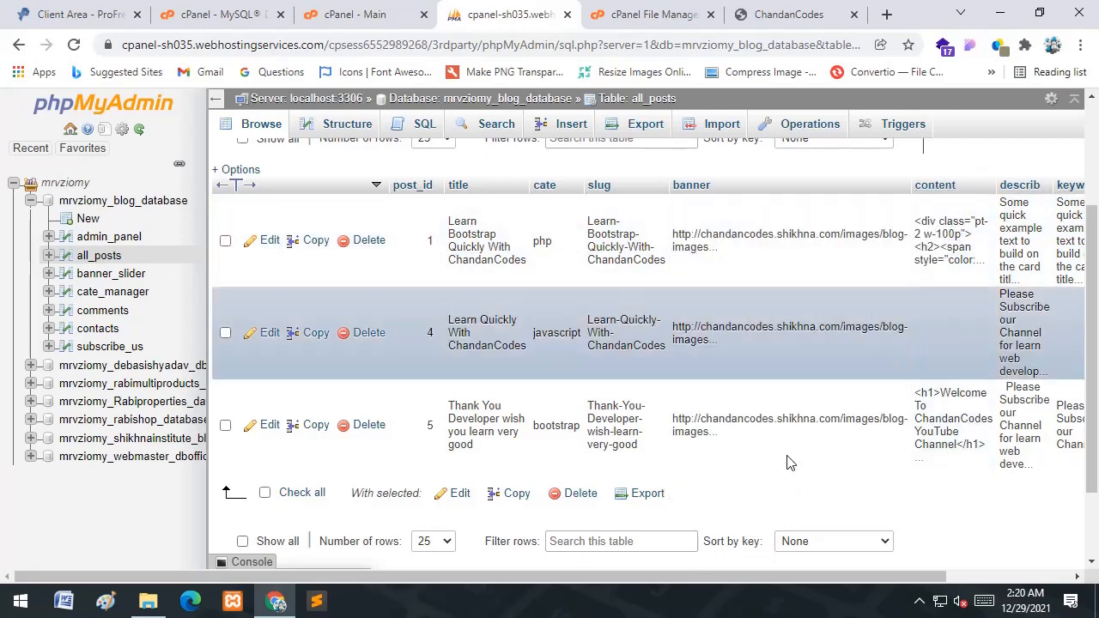
{"action": "double_click", "coordinate": [789, 422]}
{"action": "key", "text": "ctrl+a"}
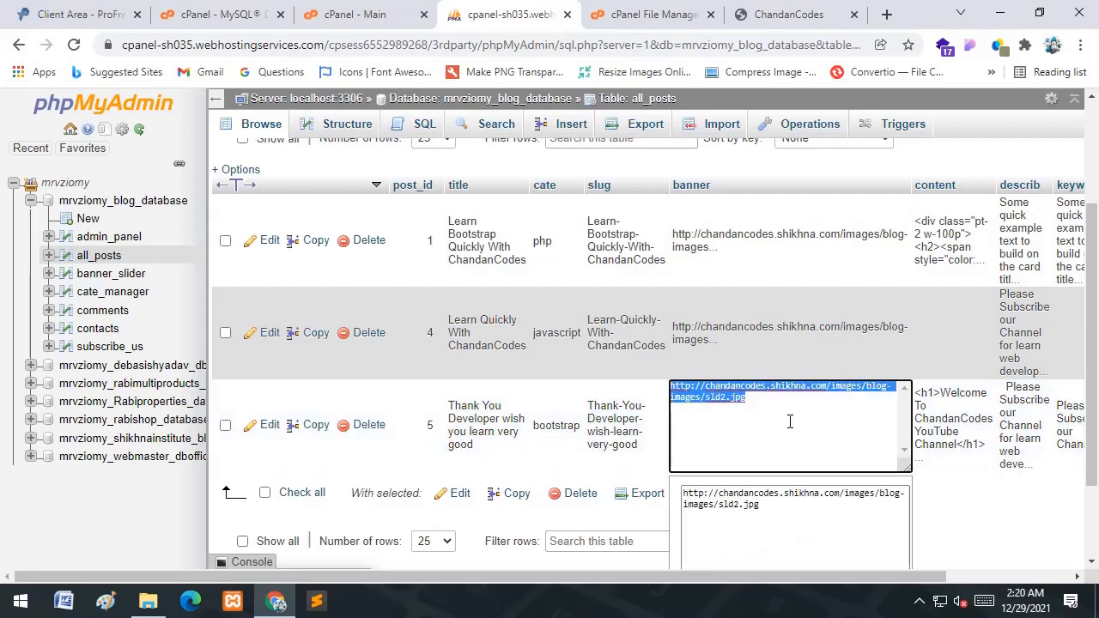
{"action": "key", "text": "ctrl+v"}
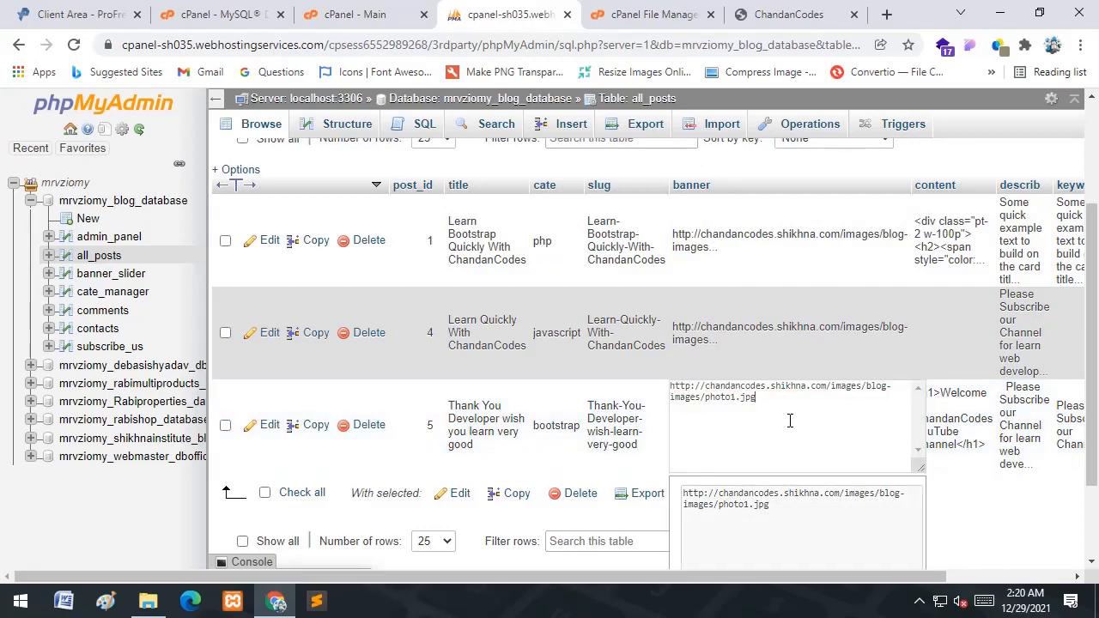
{"action": "left_click", "coordinate": [762, 352]}
{"action": "left_click", "coordinate": [826, 10]}
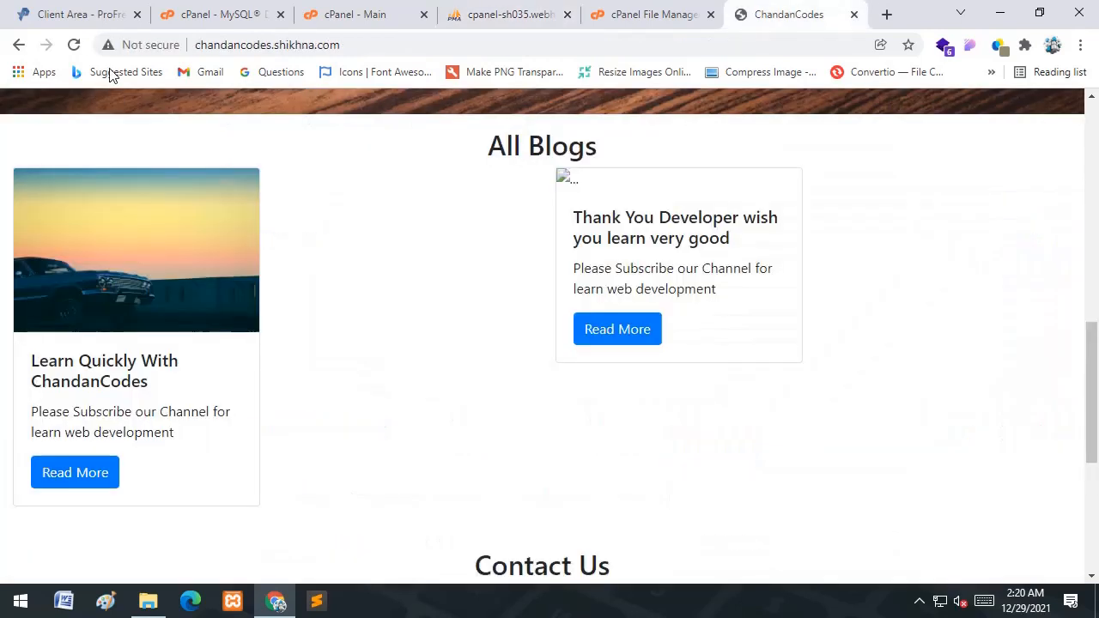
- Reload the live homepage, confirm the blog card images, and open the Learn Quickly post
{"action": "left_click", "coordinate": [74, 45]}
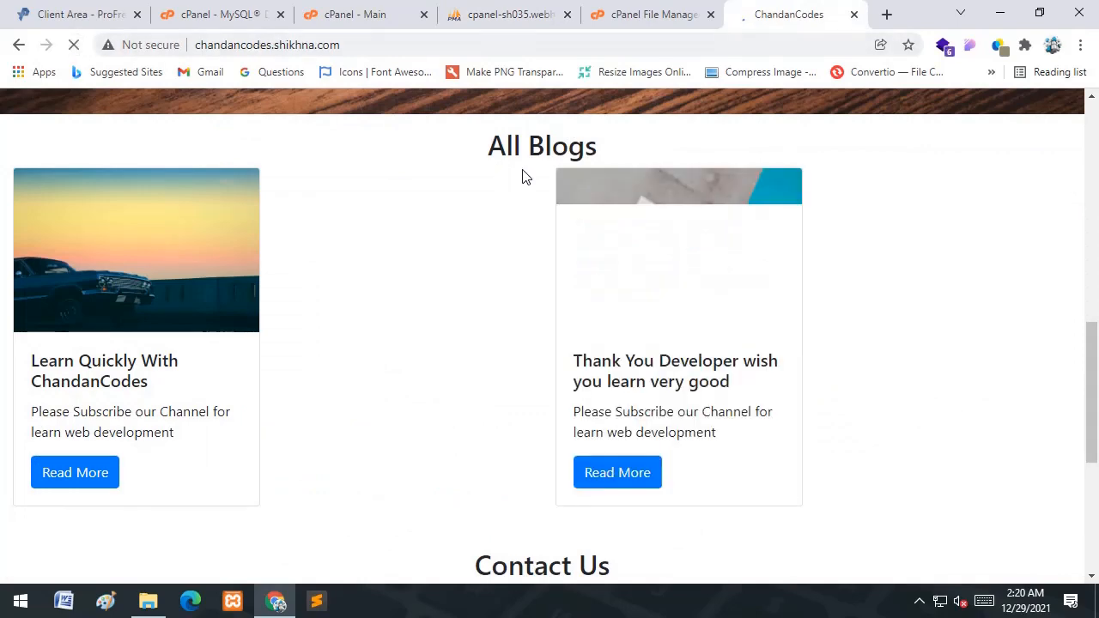
{"action": "scroll", "coordinate": [505, 313], "scroll_direction": "down", "scroll_amount": 4}
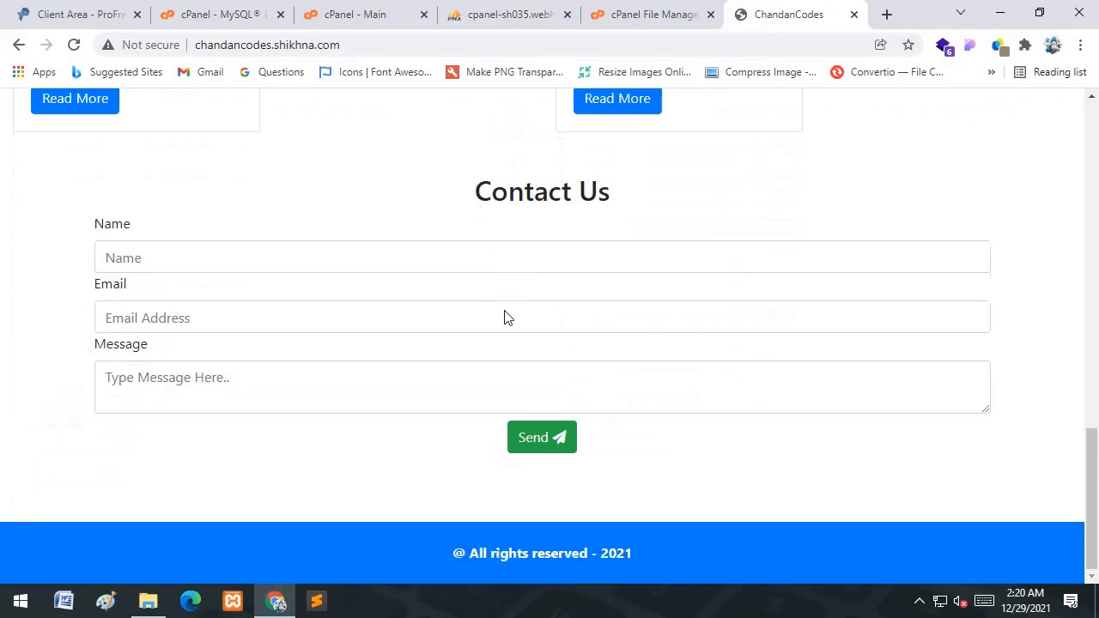
{"action": "scroll", "coordinate": [481, 317], "scroll_direction": "up", "scroll_amount": 2}
{"action": "scroll", "coordinate": [447, 322], "scroll_direction": "up", "scroll_amount": 4}
{"action": "scroll", "coordinate": [424, 324], "scroll_direction": "down", "scroll_amount": 4}
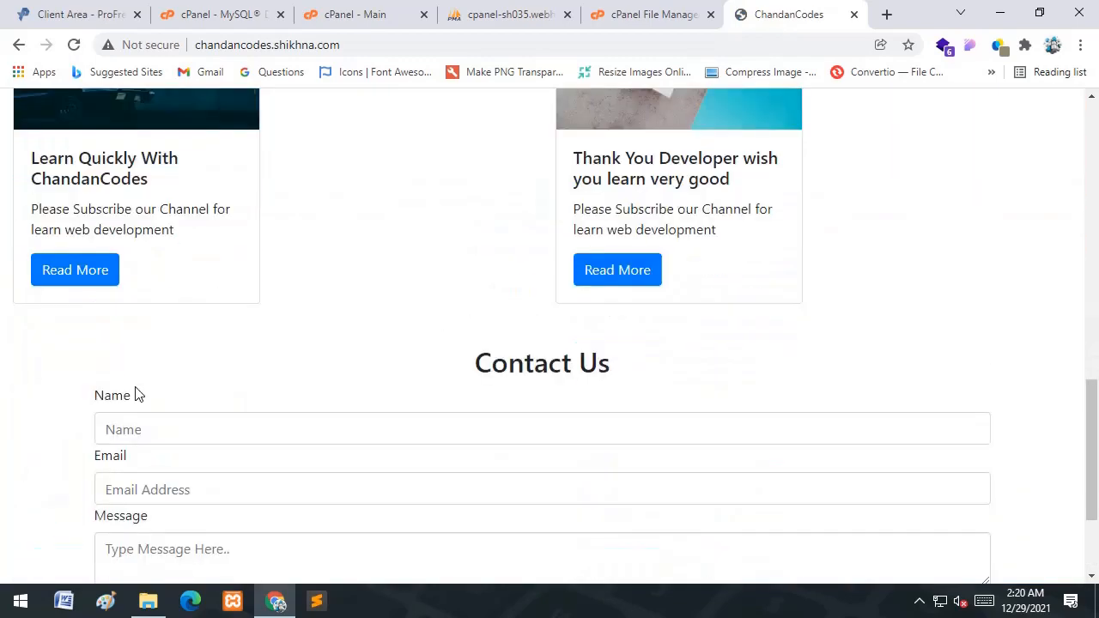
{"action": "left_click", "coordinate": [85, 273]}
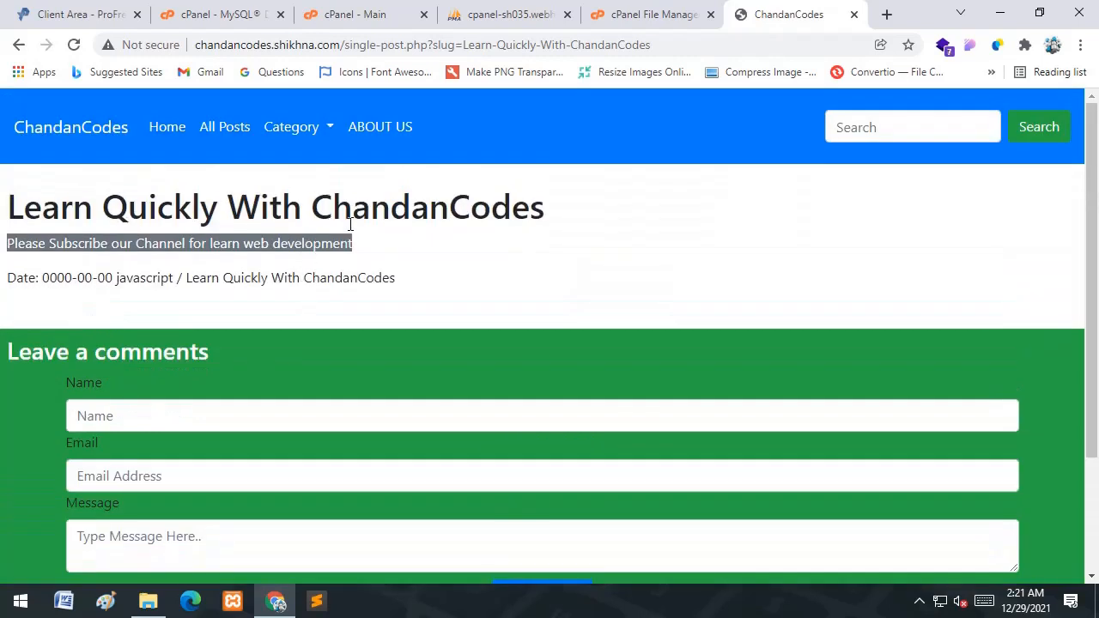
{"action": "left_click_drag", "start_coordinate": [354, 243], "coordinate": [3, 256]}
{"action": "left_click", "coordinate": [36, 204]}
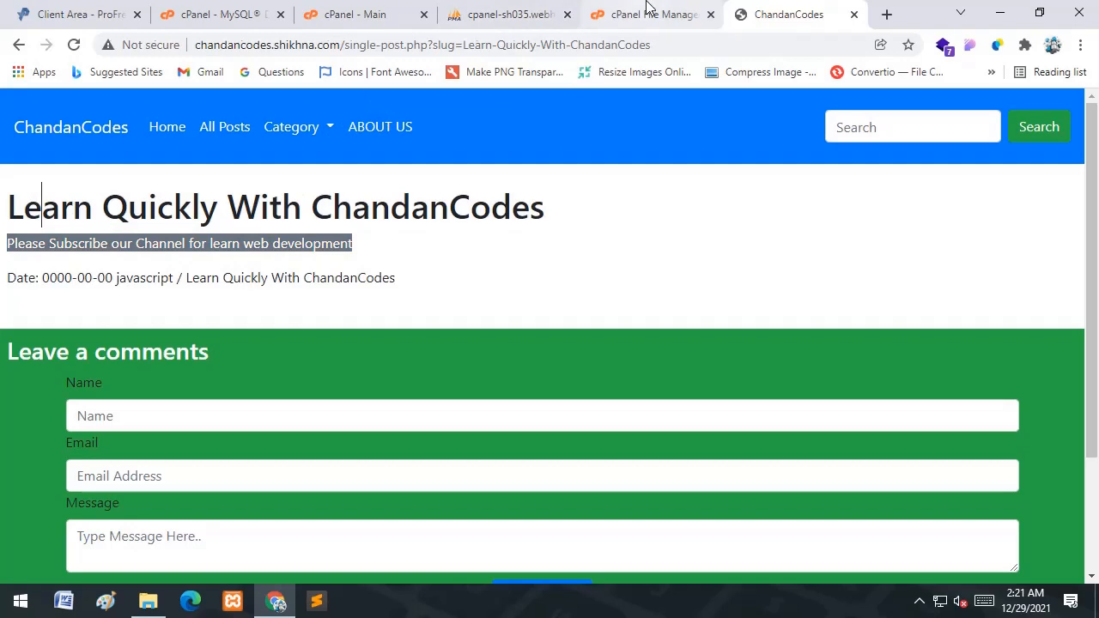
- Compare the post page with the all_posts table, then go back to the live homepage
{"action": "left_click", "coordinate": [516, 15]}
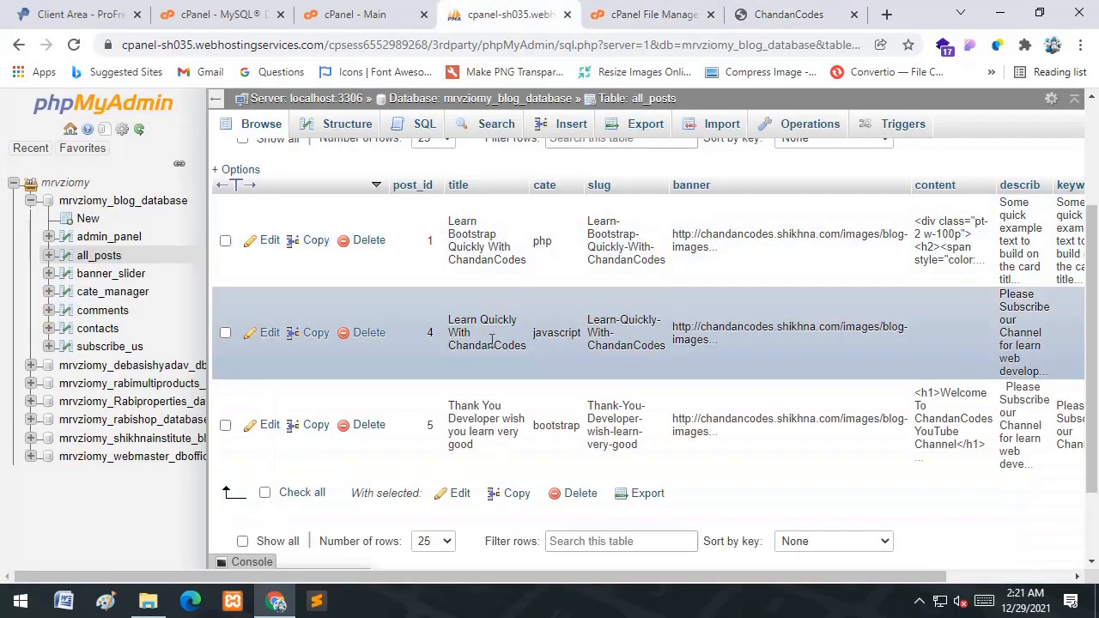
{"action": "left_click", "coordinate": [783, 15]}
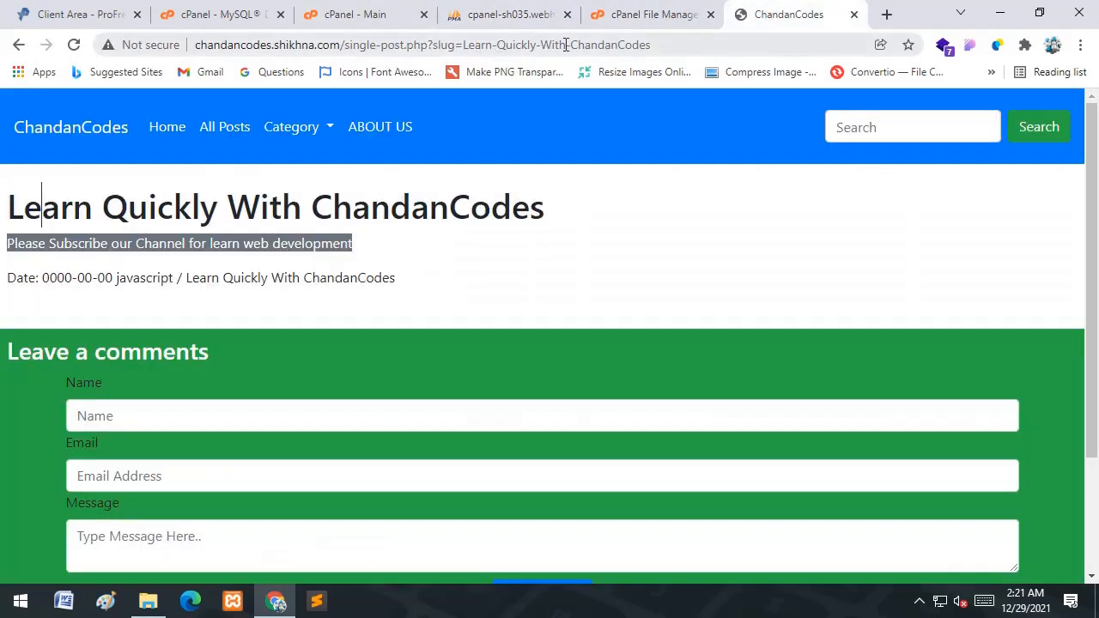
{"action": "left_click", "coordinate": [541, 10]}
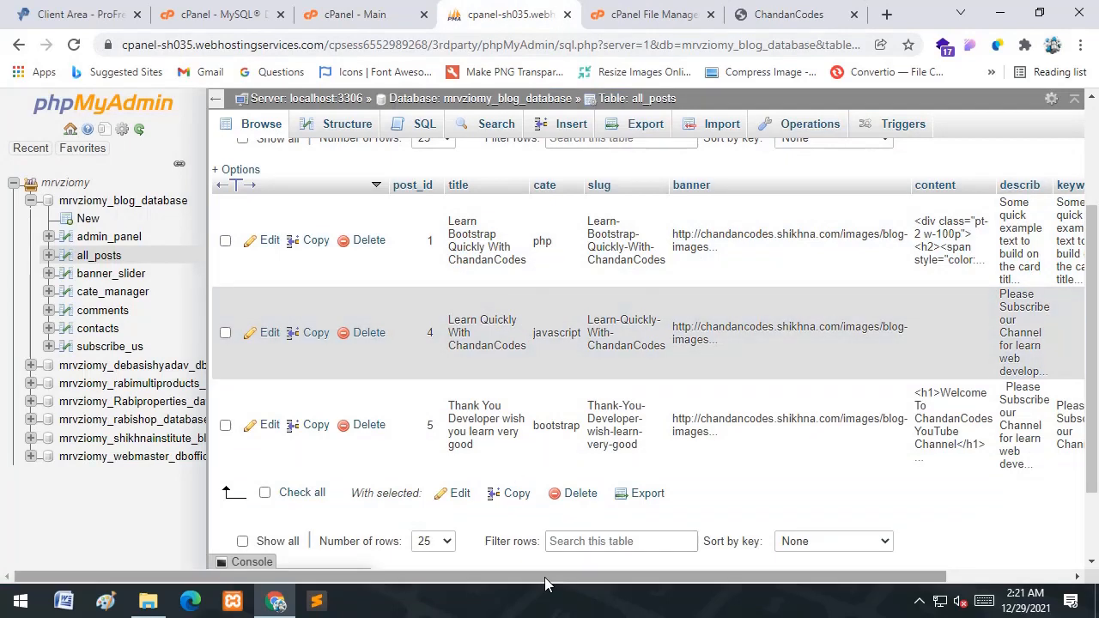
{"action": "left_click_drag", "start_coordinate": [562, 581], "coordinate": [700, 588]}
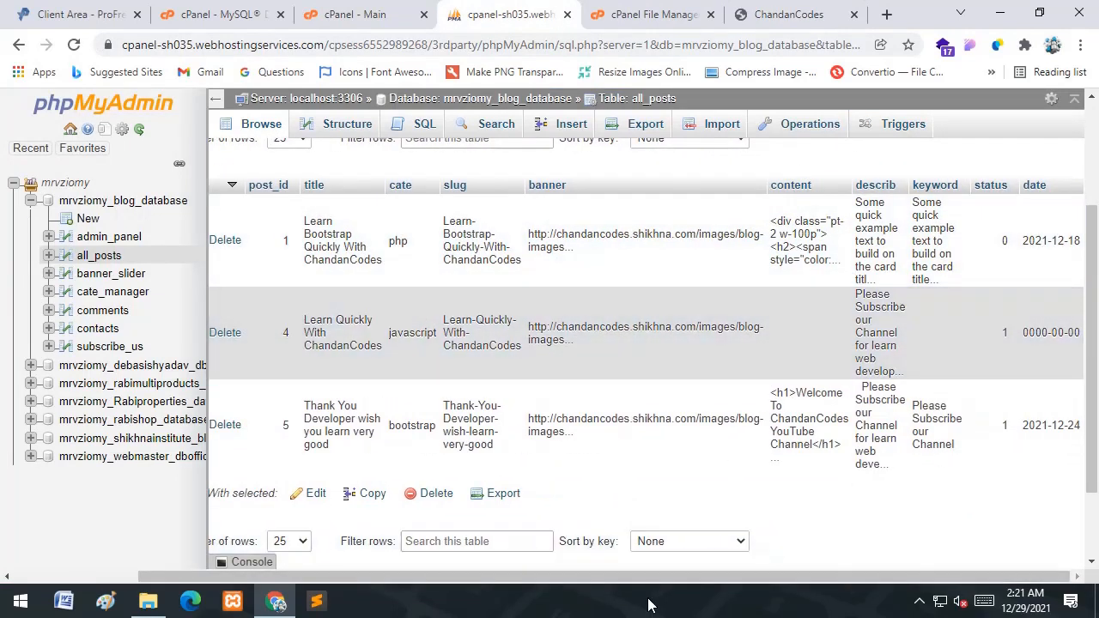
{"action": "left_click", "coordinate": [788, 13]}
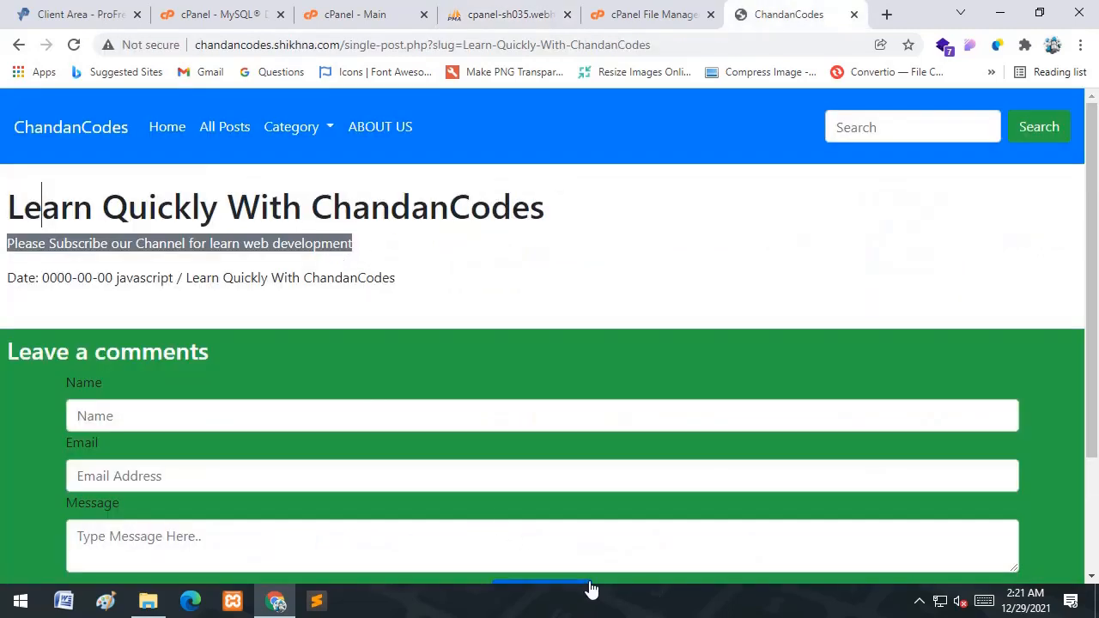
{"action": "left_click", "coordinate": [18, 46]}
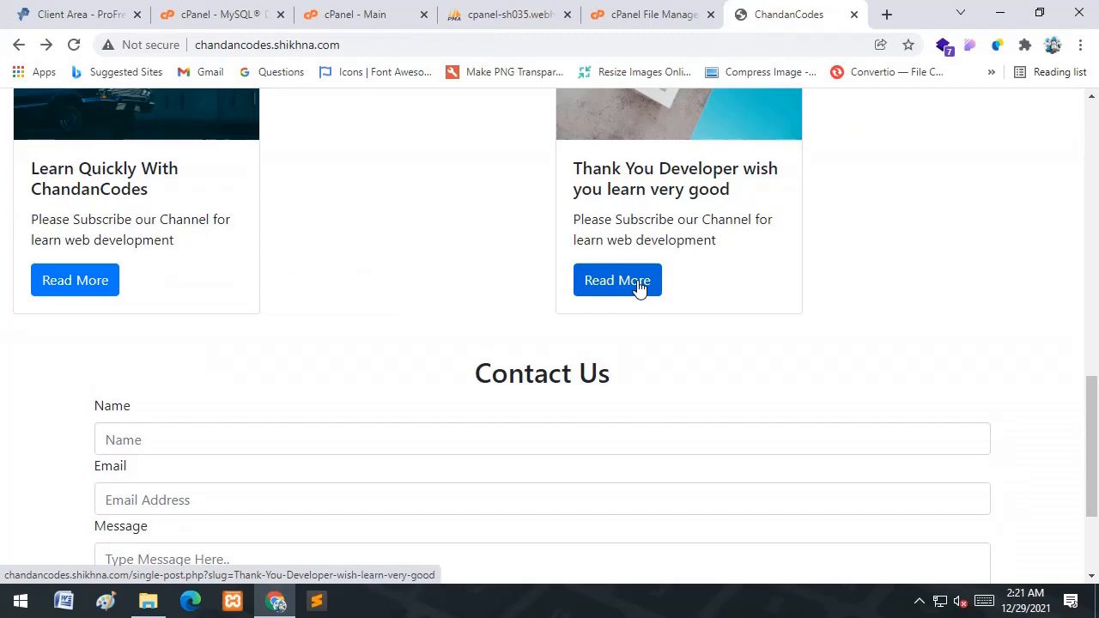
{"action": "left_click", "coordinate": [507, 14]}
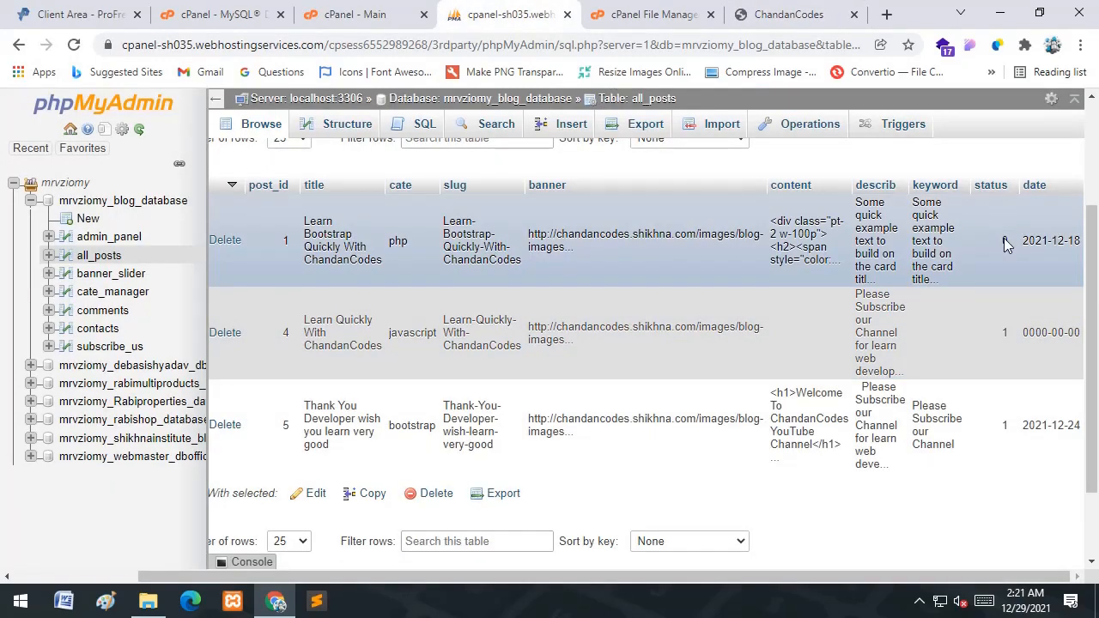
- Set post 1's status to 1 in all_posts and reload the live homepage
{"action": "double_click", "coordinate": [1004, 240]}
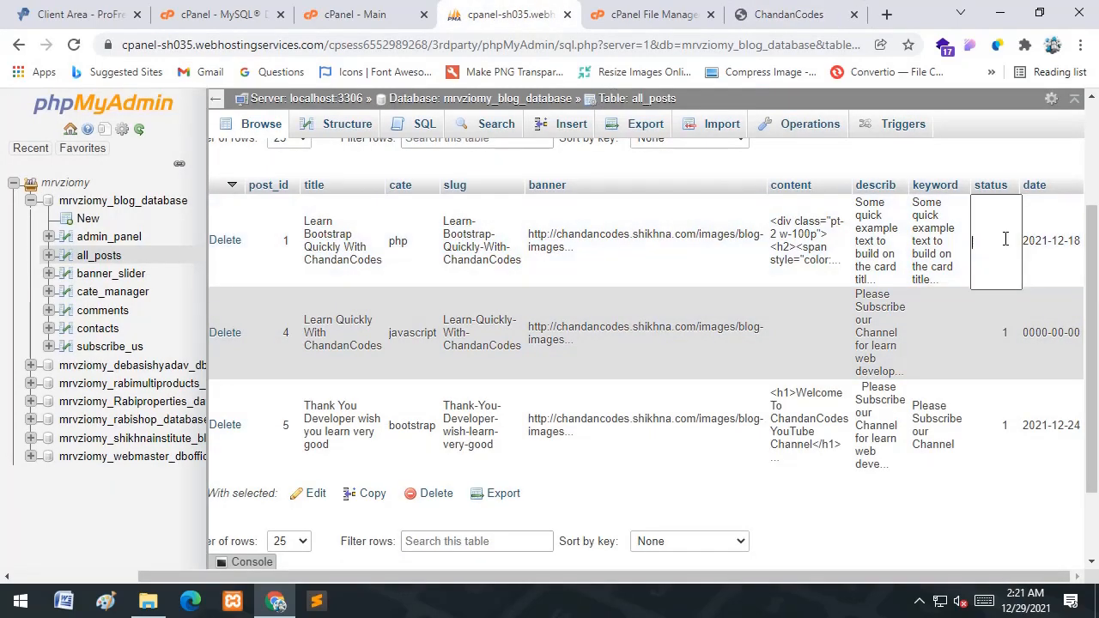
{"action": "key", "text": "Return"}
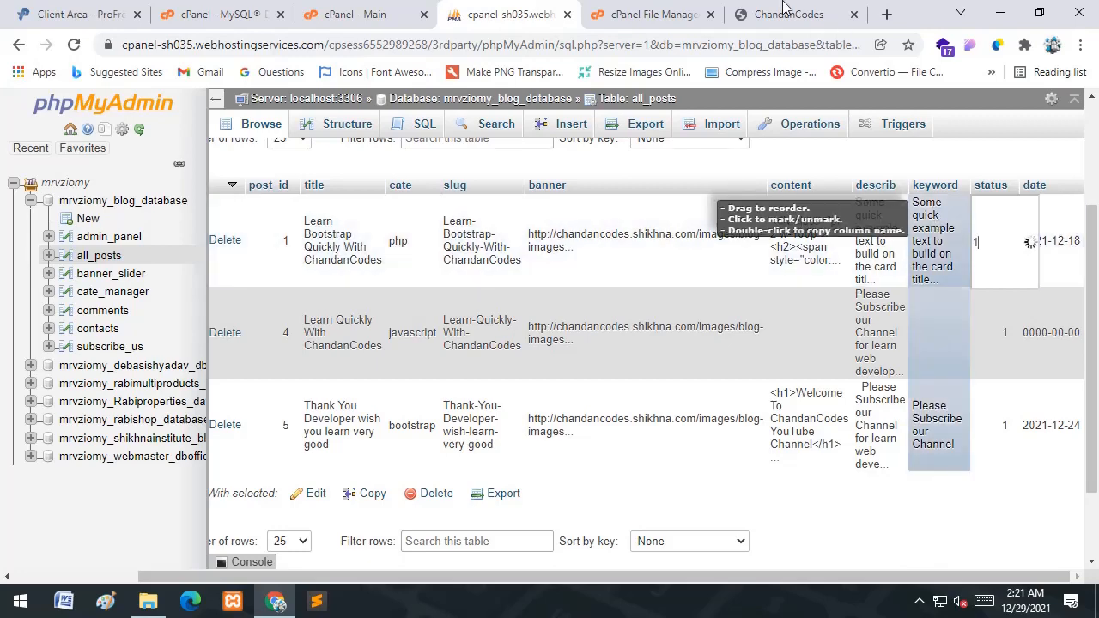
{"action": "left_click", "coordinate": [782, 14]}
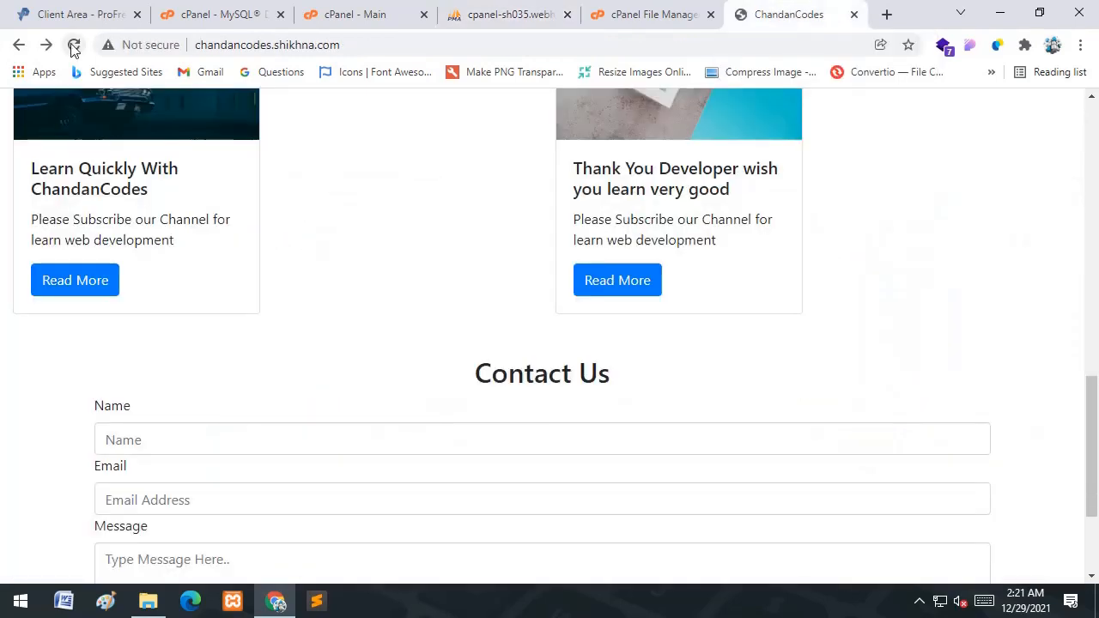
{"action": "left_click", "coordinate": [74, 44]}
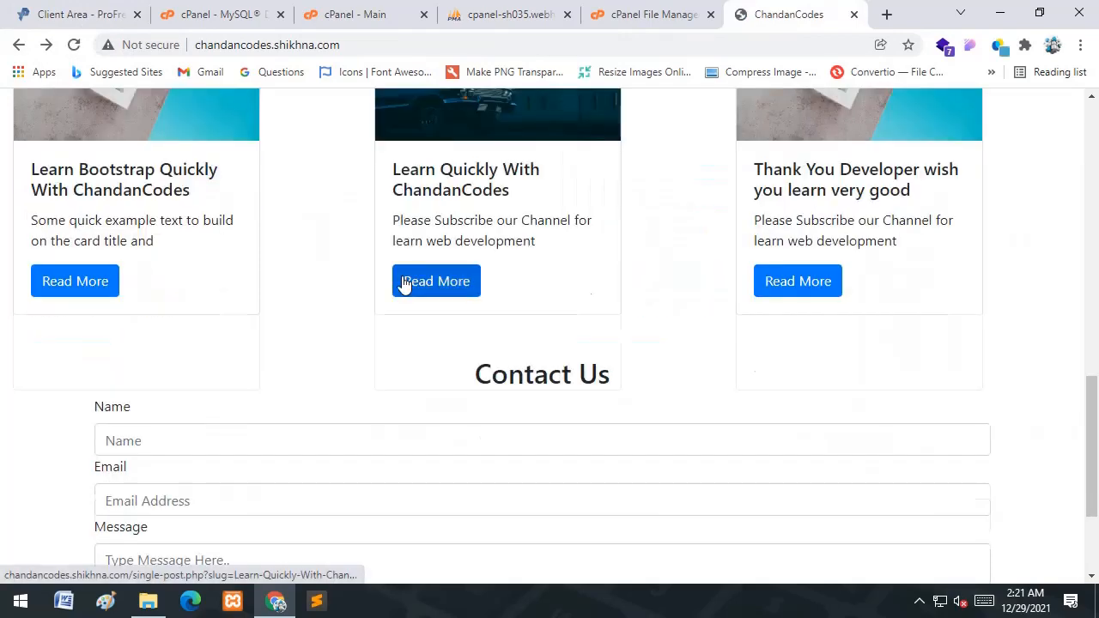
{"action": "scroll", "coordinate": [258, 343], "scroll_direction": "up", "scroll_amount": 1}
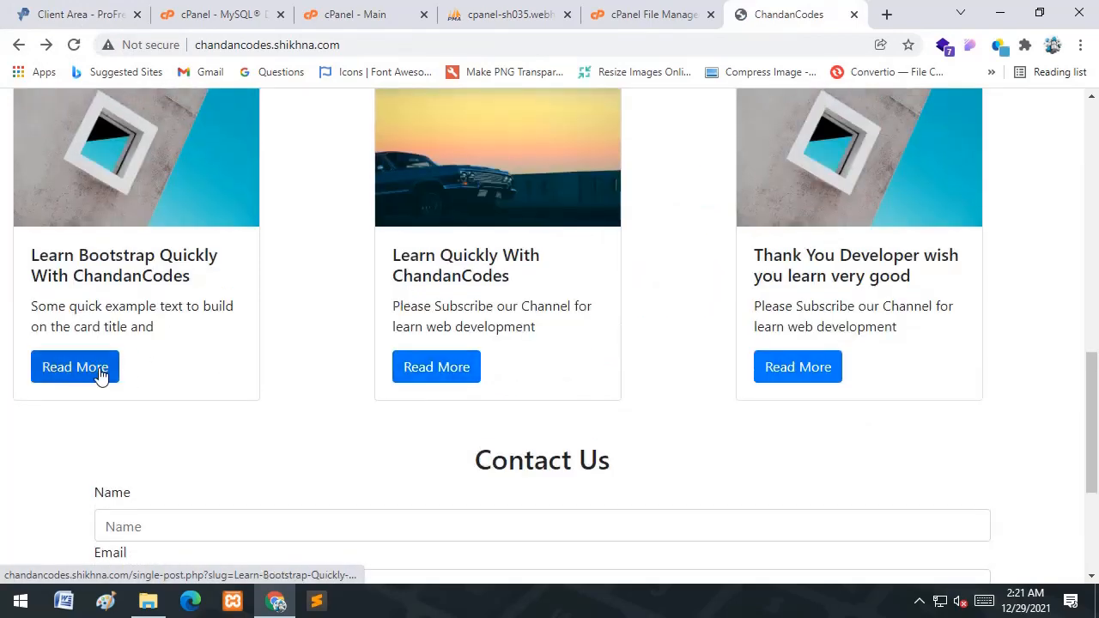
- Open the Learn Bootstrap Quickly post and check its page and comment form
{"action": "left_click", "coordinate": [101, 370]}
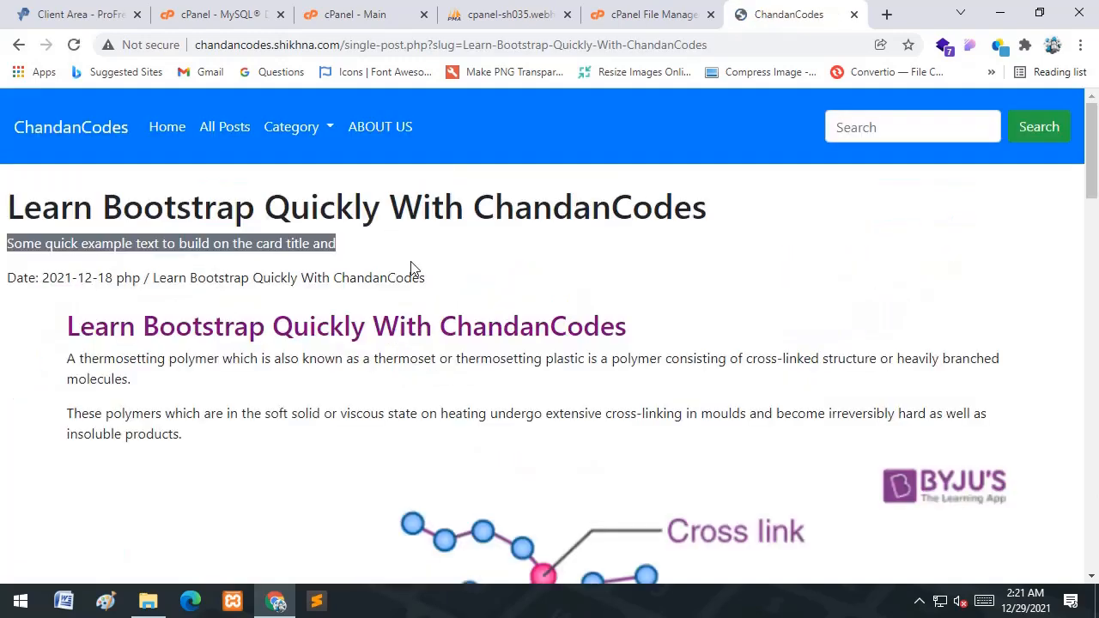
{"action": "scroll", "coordinate": [323, 284], "scroll_direction": "down", "scroll_amount": 12}
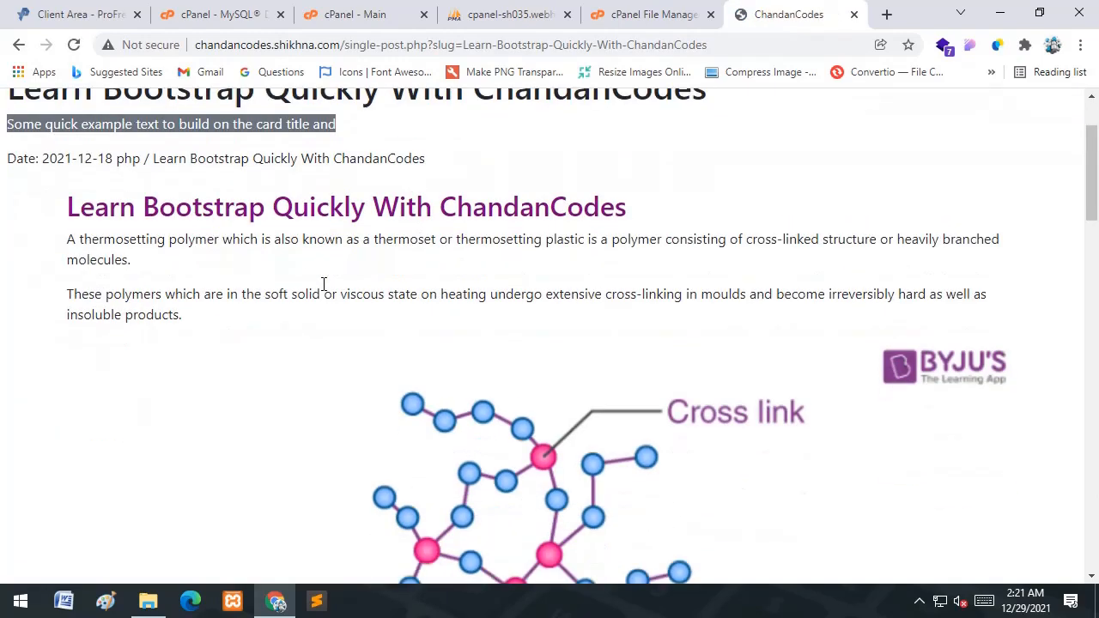
{"action": "scroll", "coordinate": [323, 284], "scroll_direction": "down", "scroll_amount": 10}
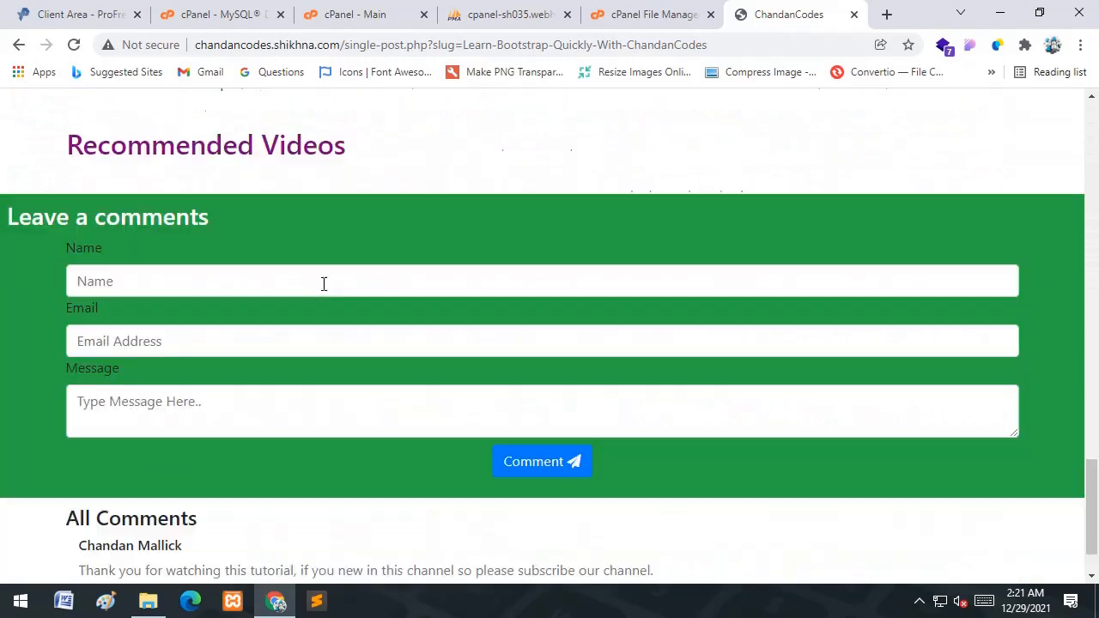
{"action": "scroll", "coordinate": [324, 280], "scroll_direction": "up", "scroll_amount": 1}
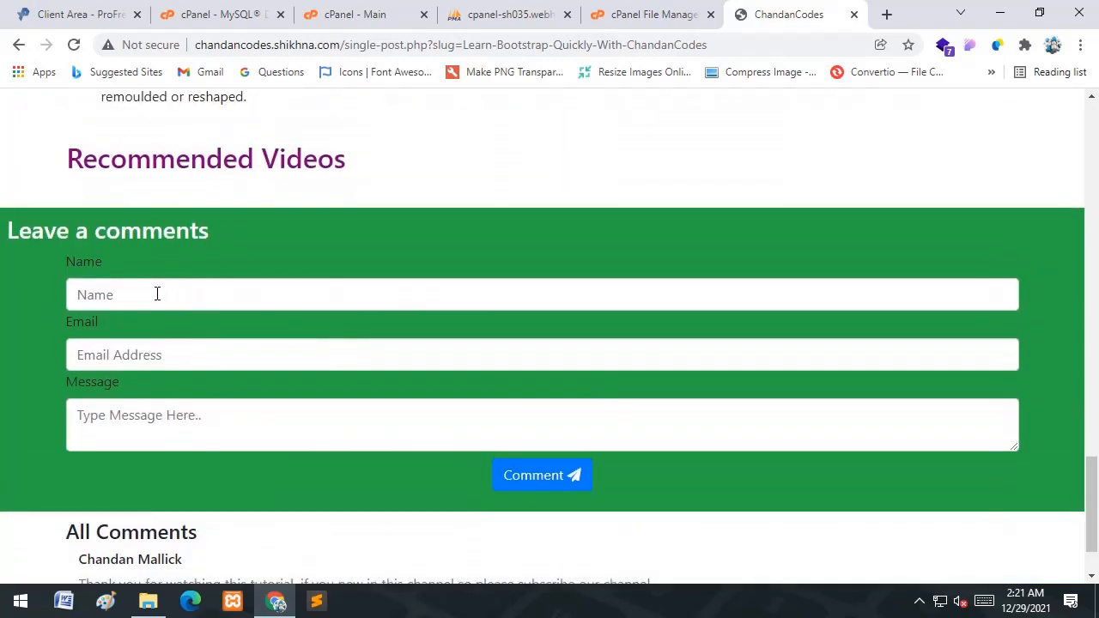
{"action": "left_click", "coordinate": [157, 294]}
{"action": "left_click", "coordinate": [617, 460]}
{"action": "scroll", "coordinate": [632, 279], "scroll_direction": "down", "scroll_amount": 2}
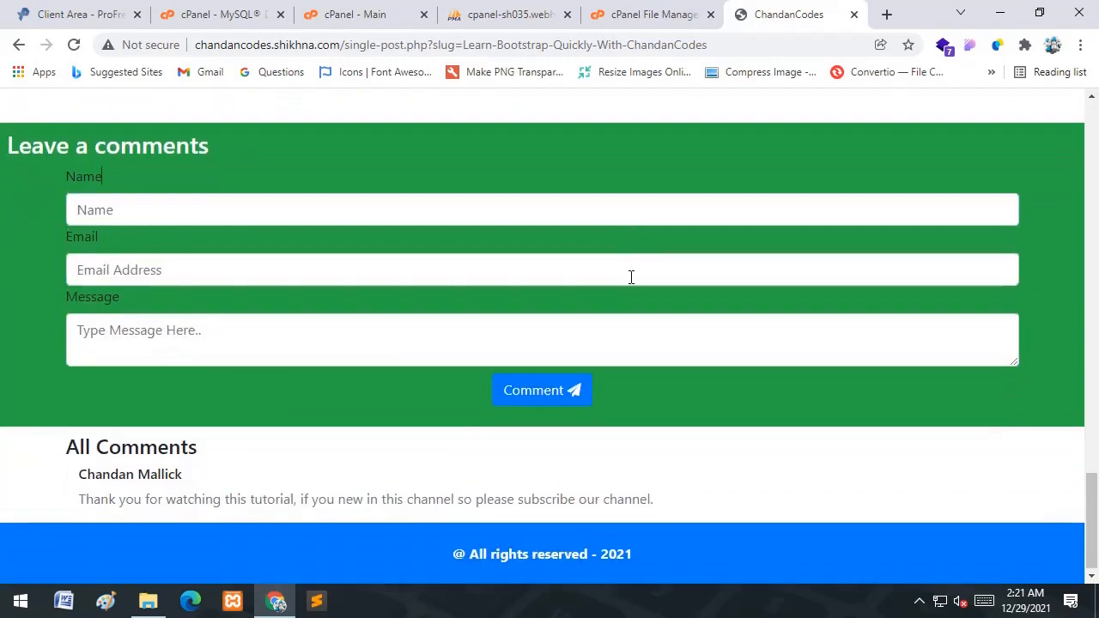
{"action": "left_click", "coordinate": [502, 14]}
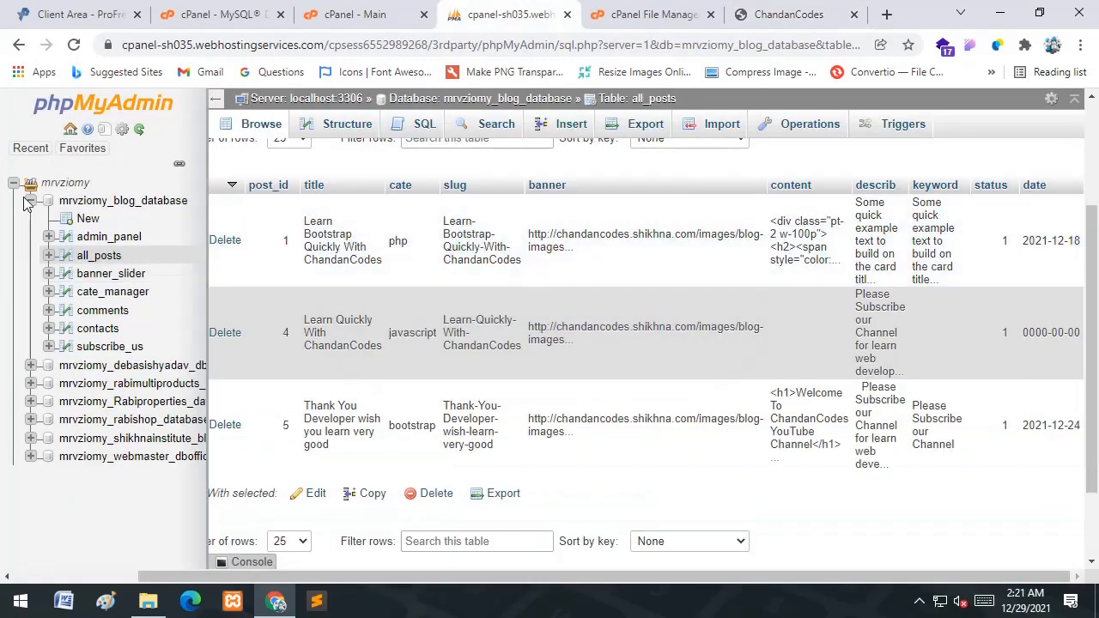
- Open the site's include/db-conn.php in the File Manager editor
{"action": "left_click", "coordinate": [30, 201]}
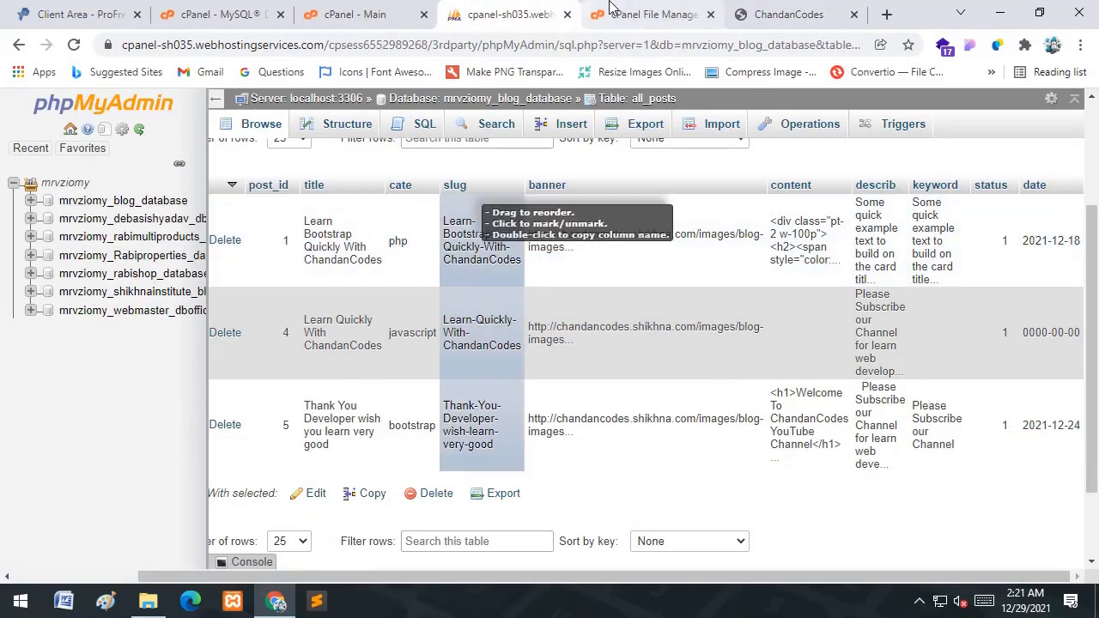
{"action": "key", "text": "ctrl+Tab"}
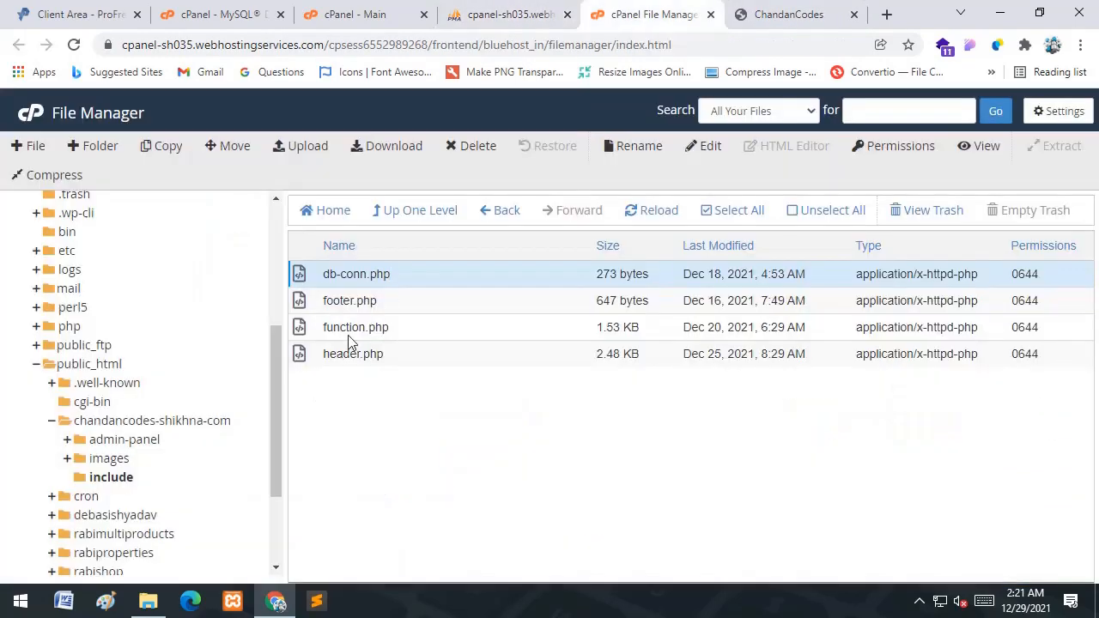
{"action": "left_click", "coordinate": [126, 439]}
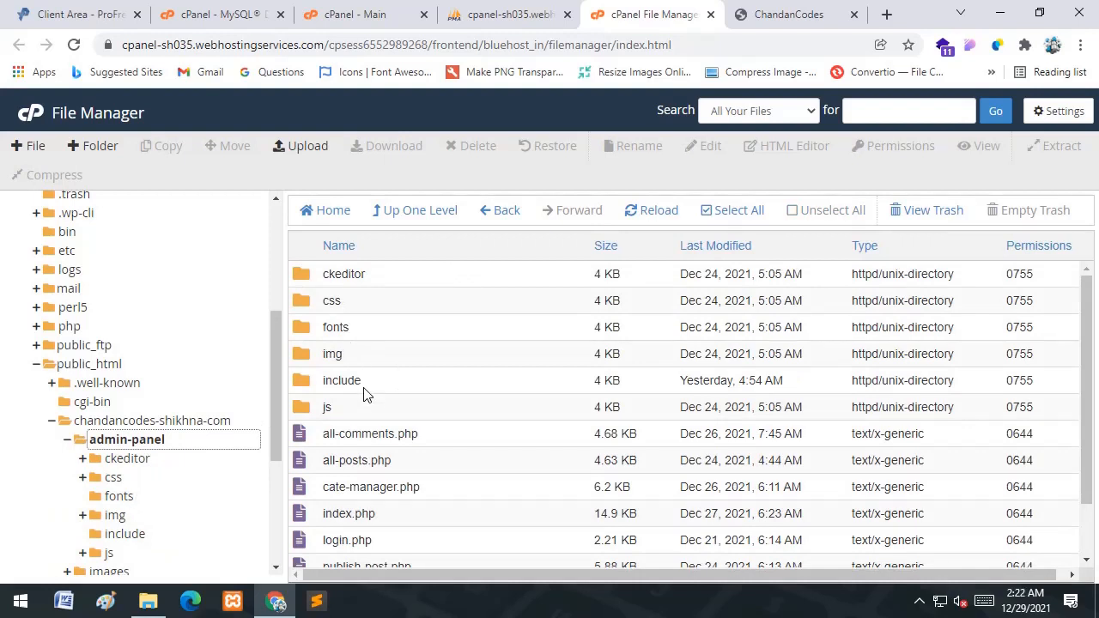
{"action": "left_click", "coordinate": [385, 382]}
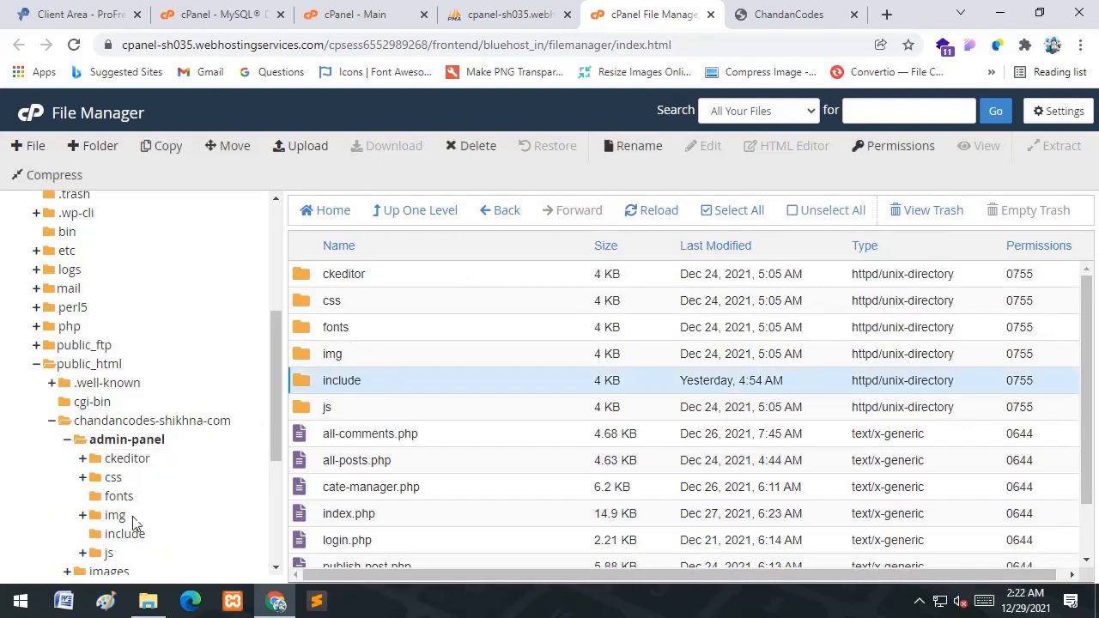
{"action": "left_click", "coordinate": [68, 441]}
{"action": "left_click", "coordinate": [108, 479]}
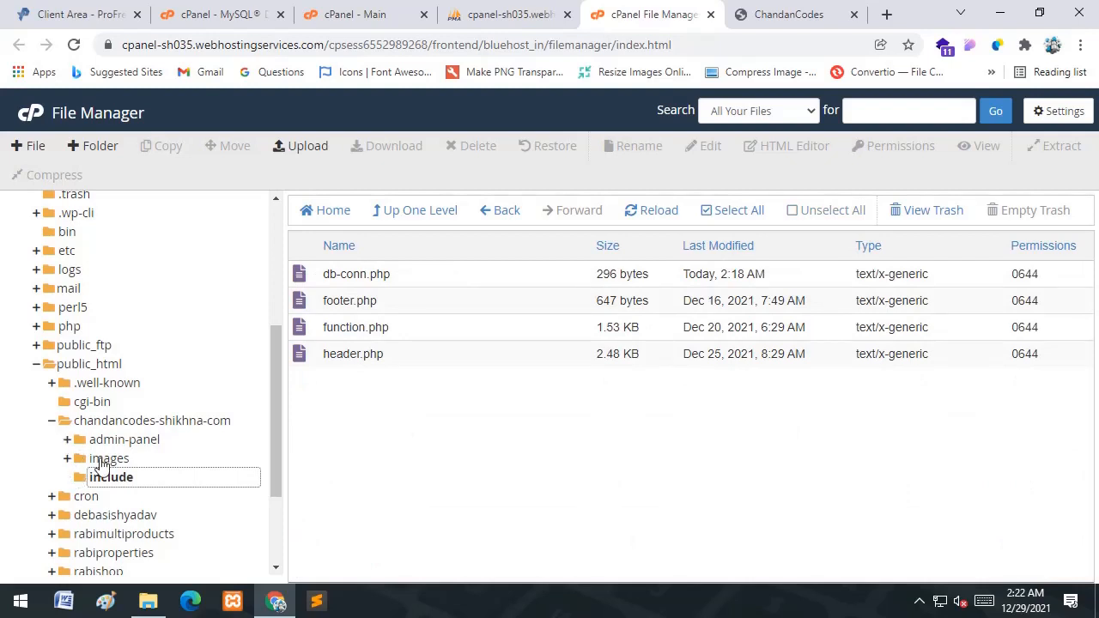
{"action": "left_click", "coordinate": [395, 272]}
{"action": "right_click", "coordinate": [396, 271]}
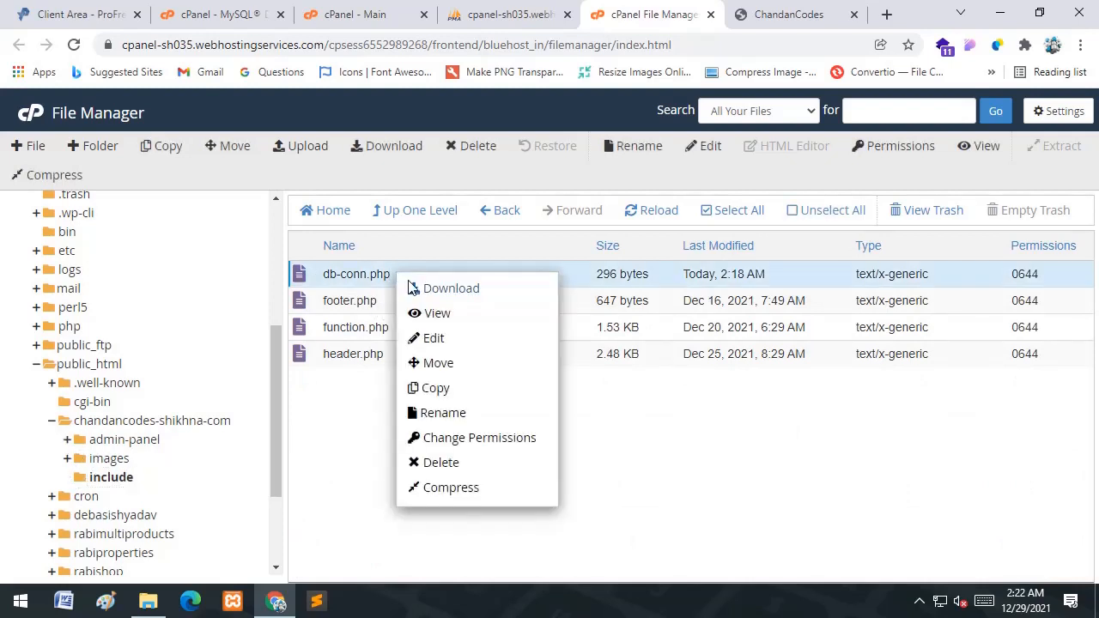
{"action": "left_click", "coordinate": [434, 343]}
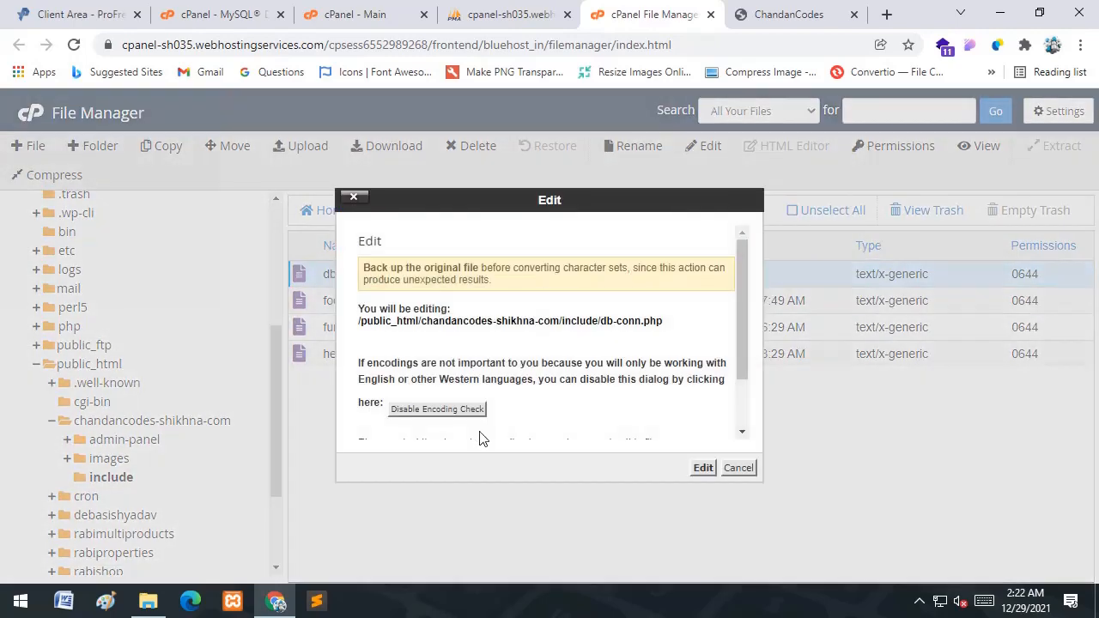
{"action": "left_click", "coordinate": [704, 471]}
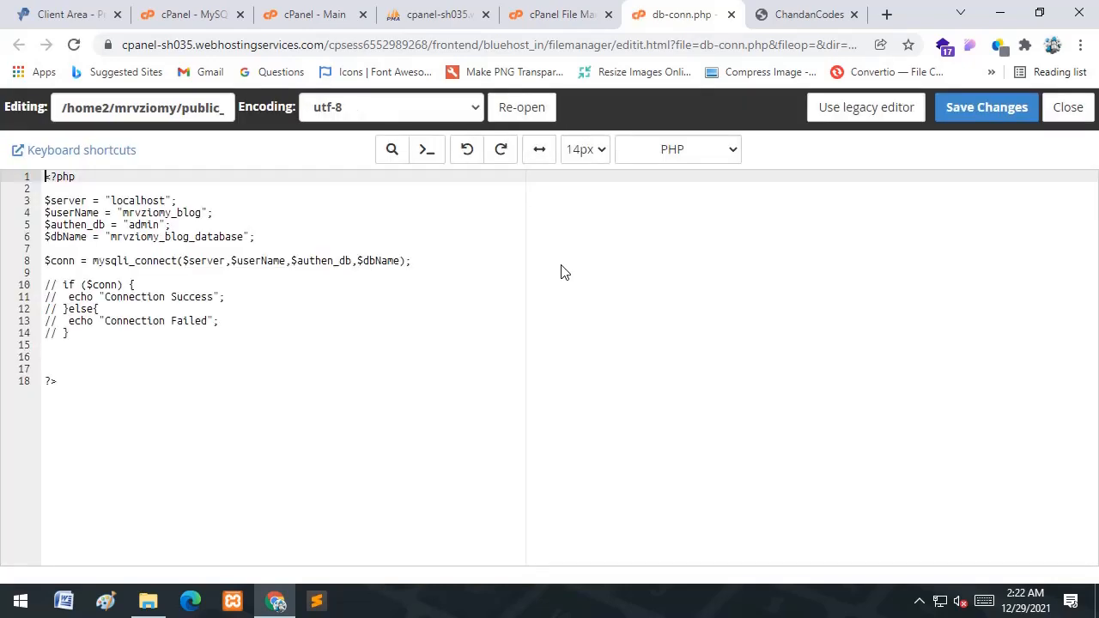
- Review the db-conn.php connection code, save, and close the editor
{"action": "left_click", "coordinate": [351, 372]}
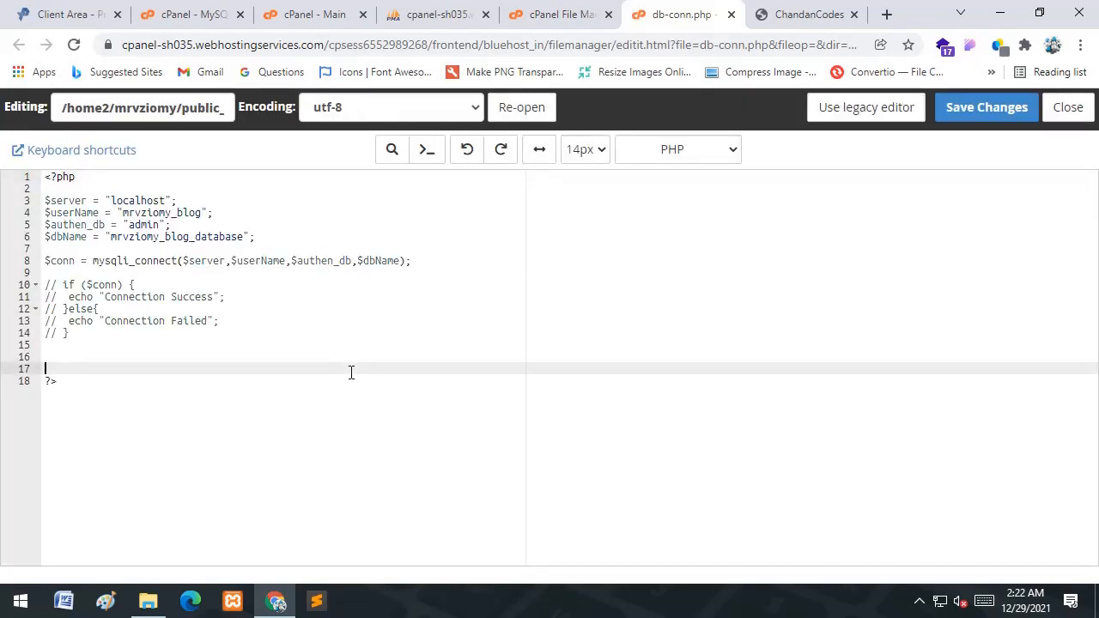
{"action": "key", "text": "ctrl+a"}
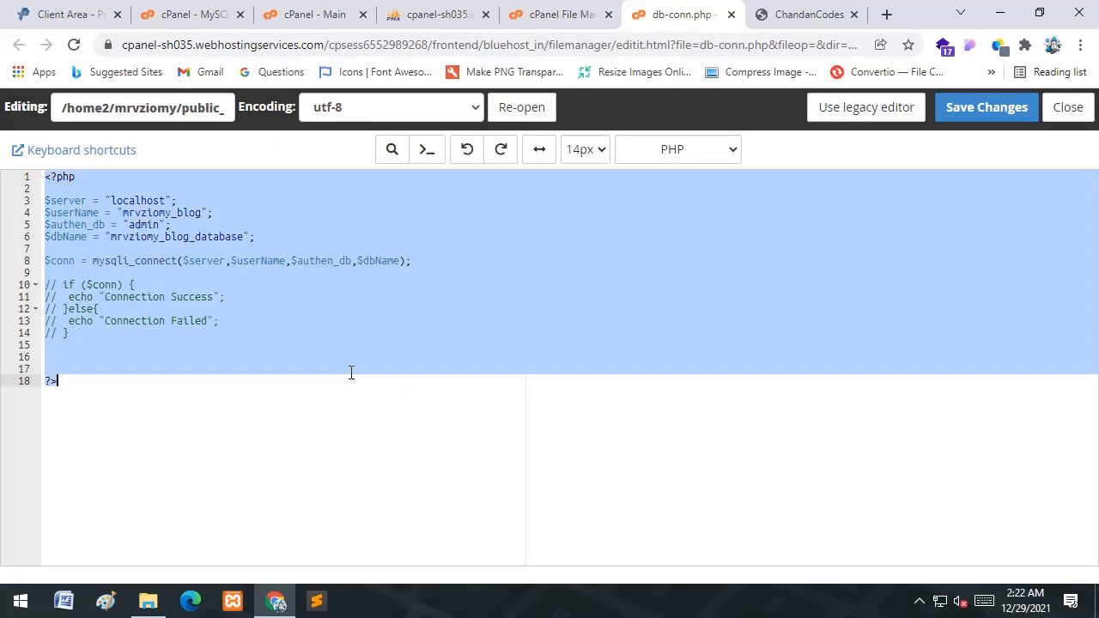
{"action": "left_click", "coordinate": [989, 108]}
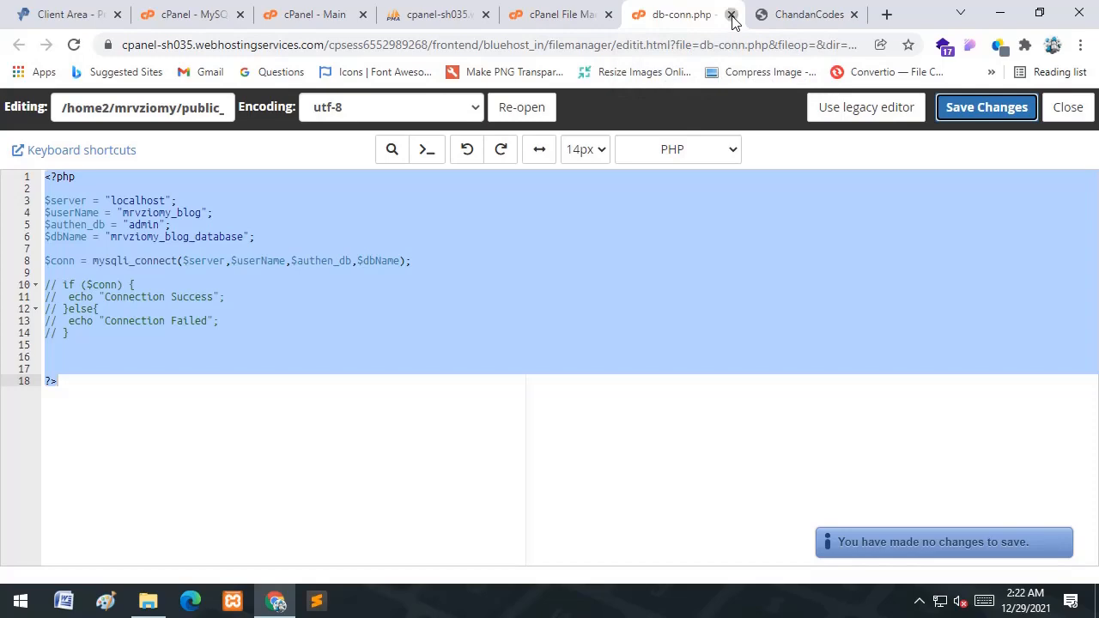
{"action": "left_click", "coordinate": [732, 15]}
- Open admin-panel/include/db-conn.php in the editor
{"action": "left_click", "coordinate": [127, 442]}
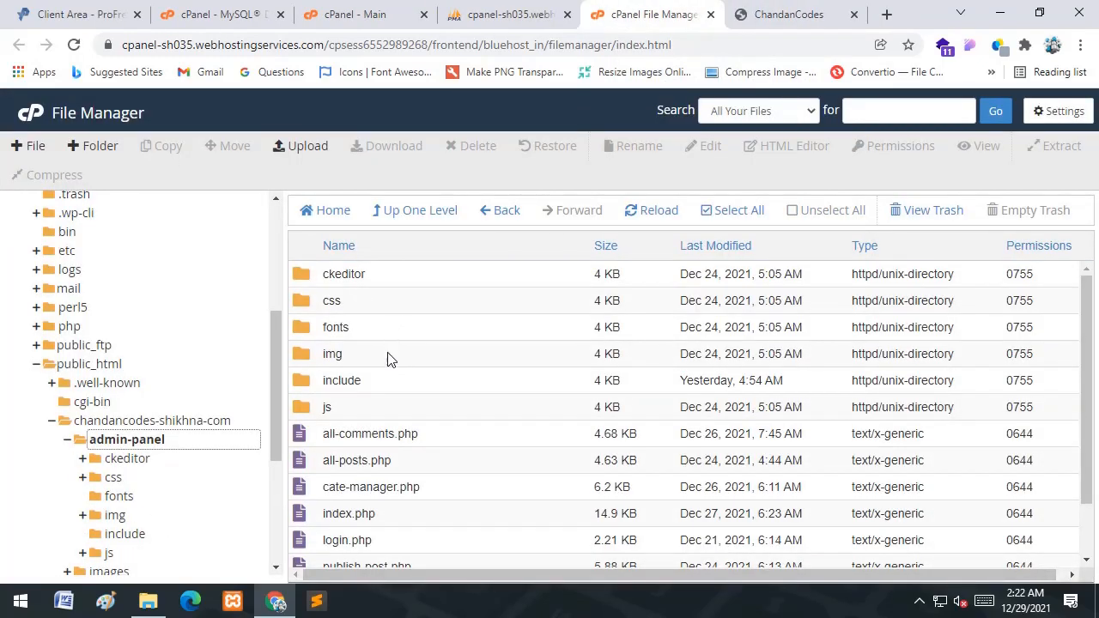
{"action": "double_click", "coordinate": [375, 384]}
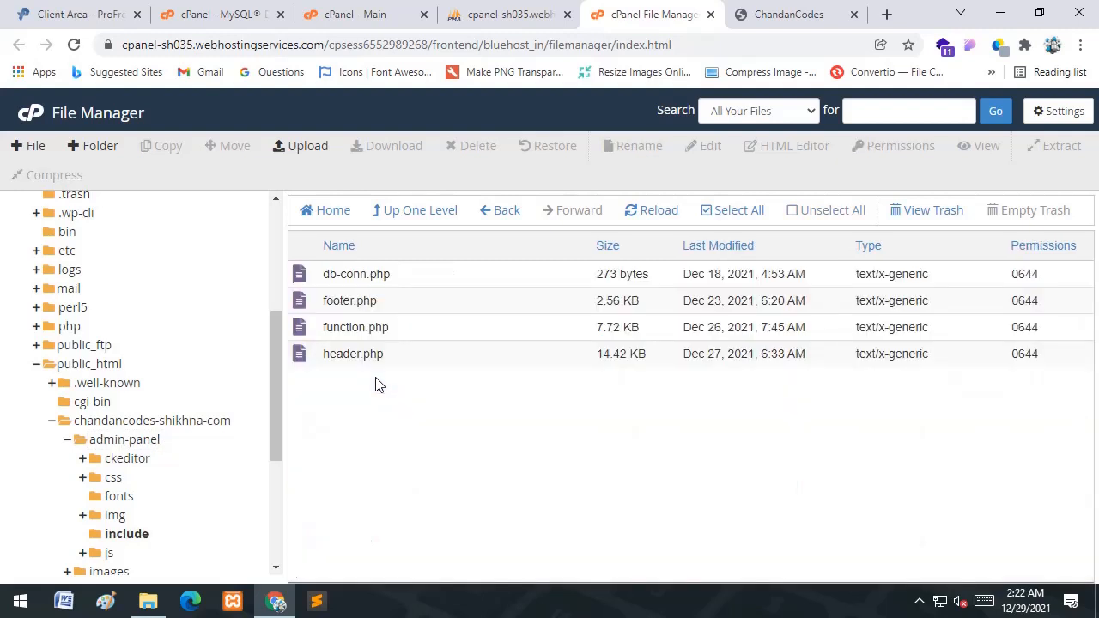
{"action": "right_click", "coordinate": [411, 273]}
{"action": "left_click", "coordinate": [473, 336]}
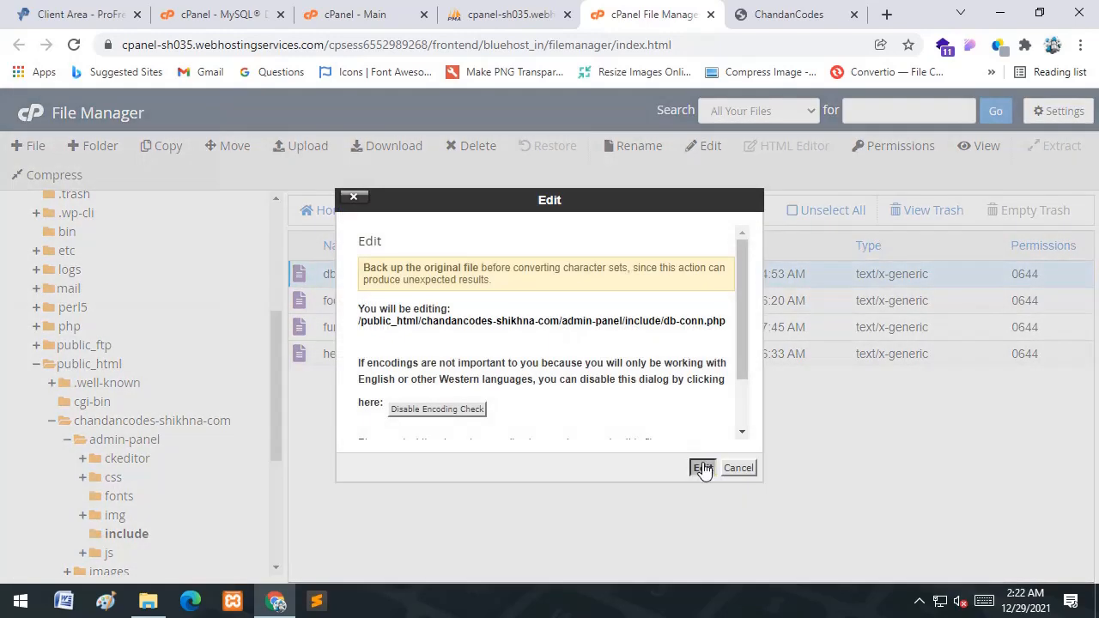
{"action": "left_click", "coordinate": [702, 468]}
{"action": "left_click", "coordinate": [802, 15]}
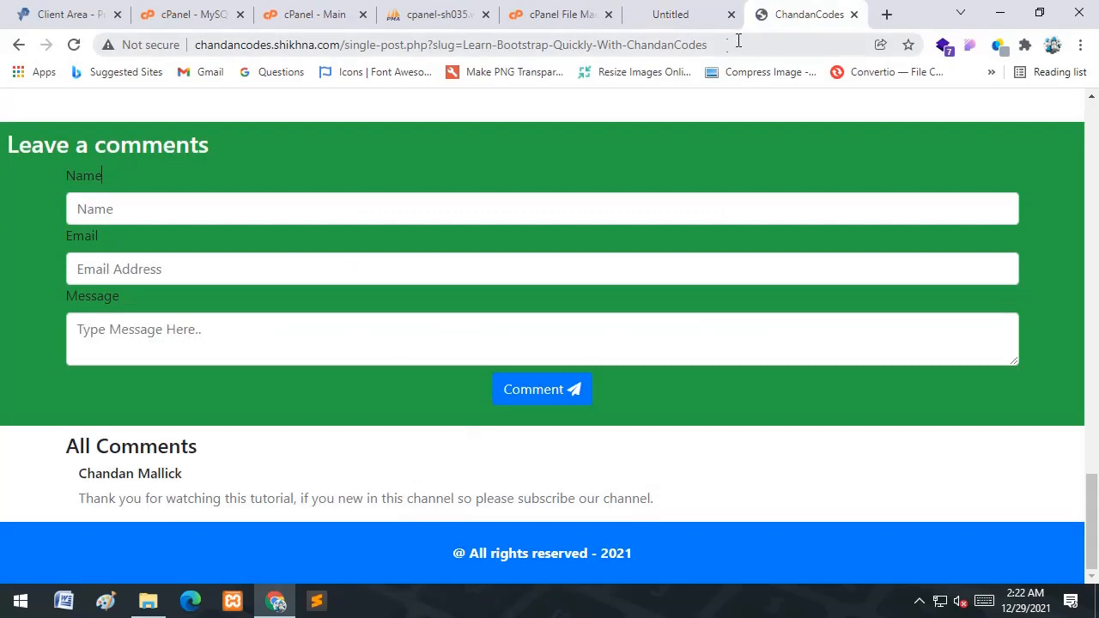
- Load the live site's /admin-panel address
{"action": "left_click_drag", "start_coordinate": [738, 41], "coordinate": [348, 49]}
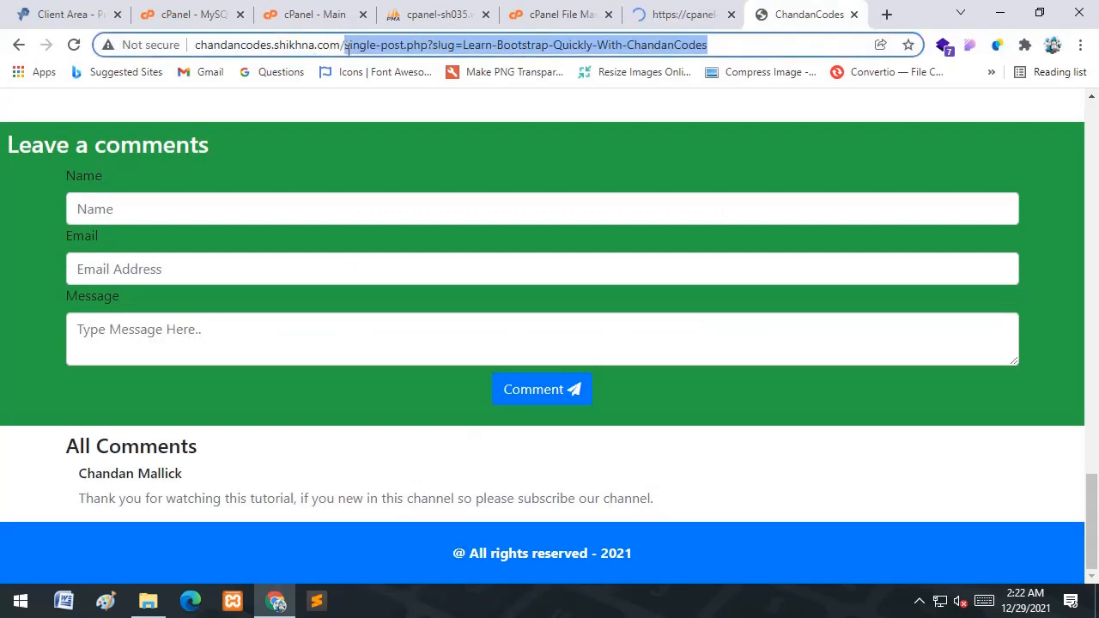
{"action": "key", "text": "BackSpace"}
{"action": "type", "text": "admin"}
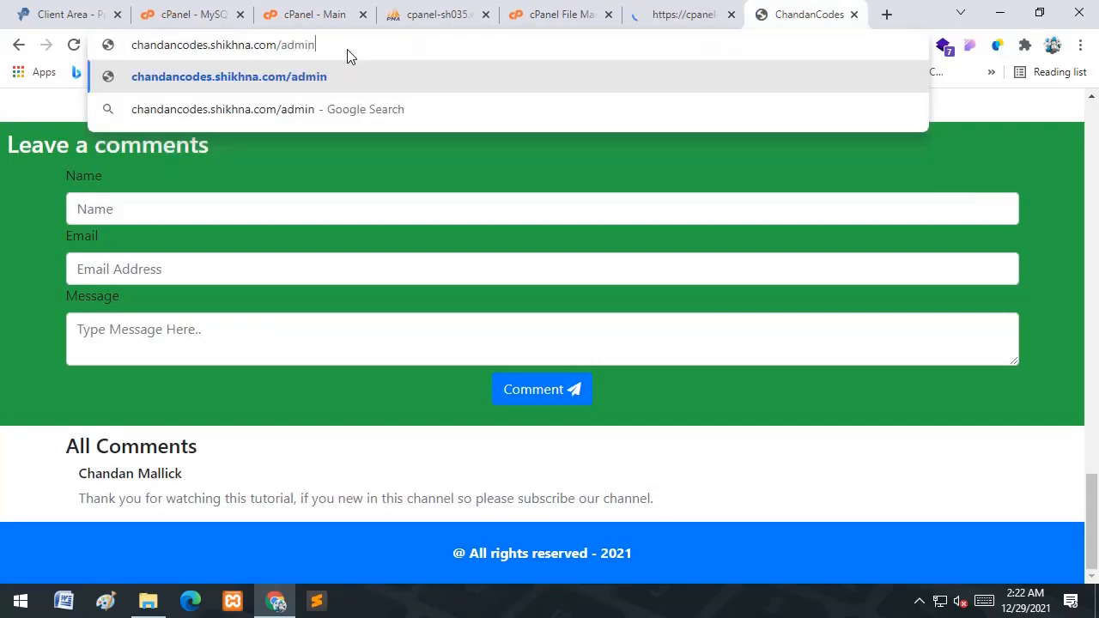
{"action": "type", "text": "-panel"}
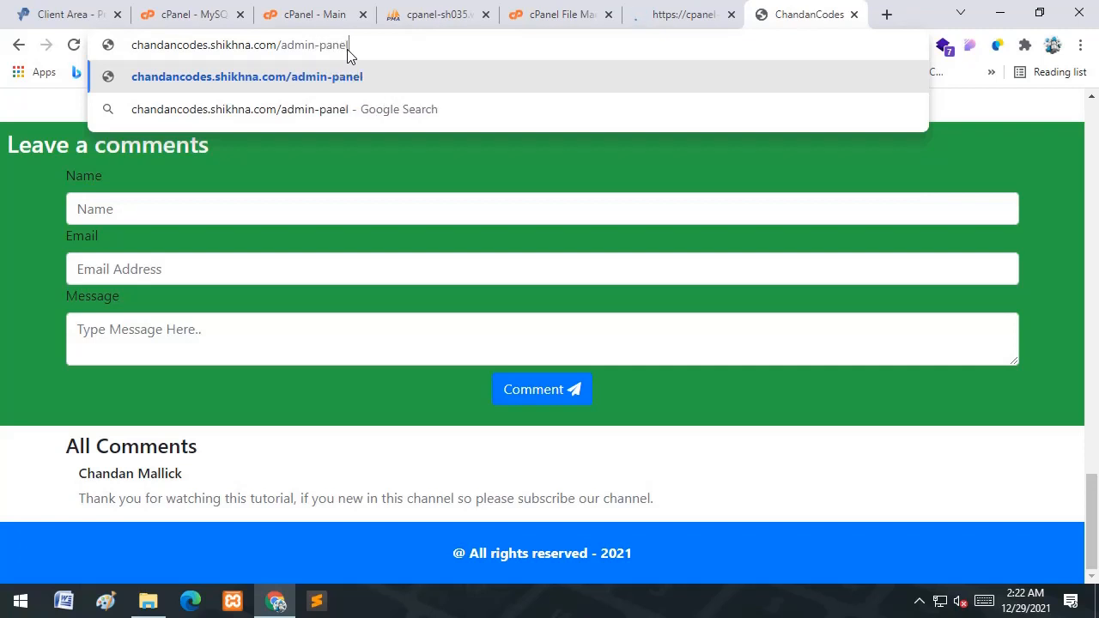
{"action": "key", "text": "Return"}
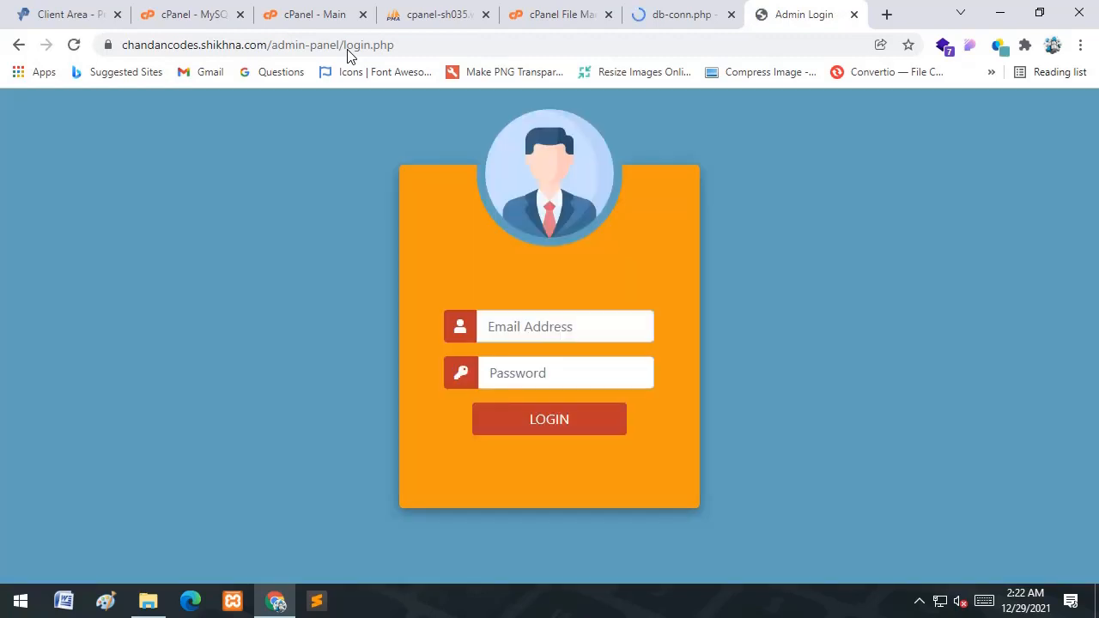
- Submit the admin login with the saved e-mail and password, which returns HTTP ERROR 500
{"action": "left_click", "coordinate": [548, 327]}
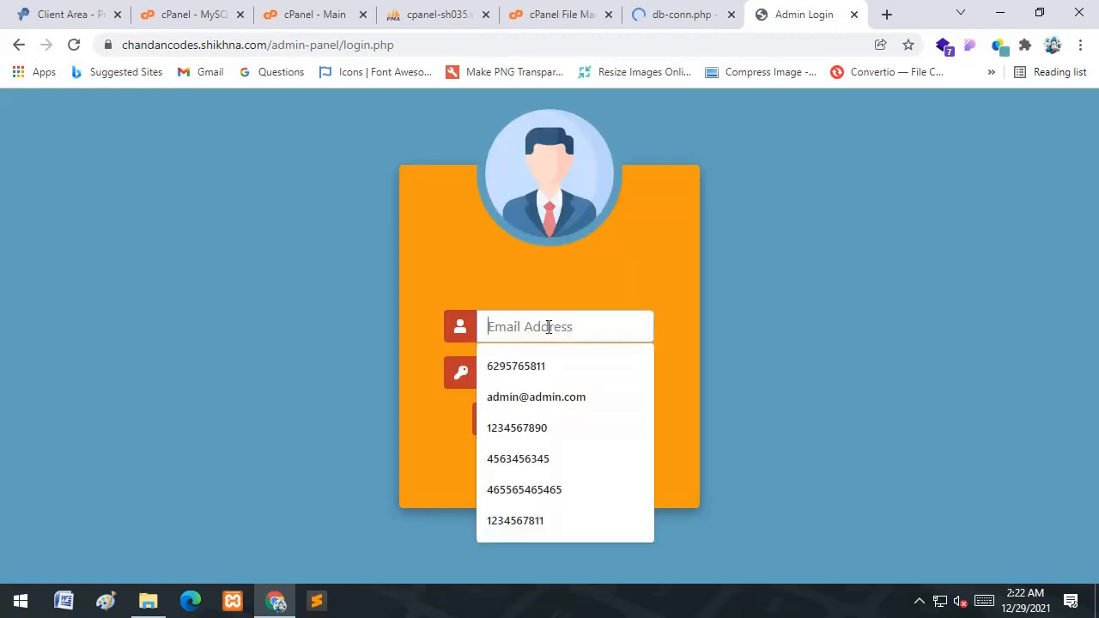
{"action": "left_click", "coordinate": [555, 400]}
{"action": "left_click", "coordinate": [558, 376]}
{"action": "type", "text": "ad"}
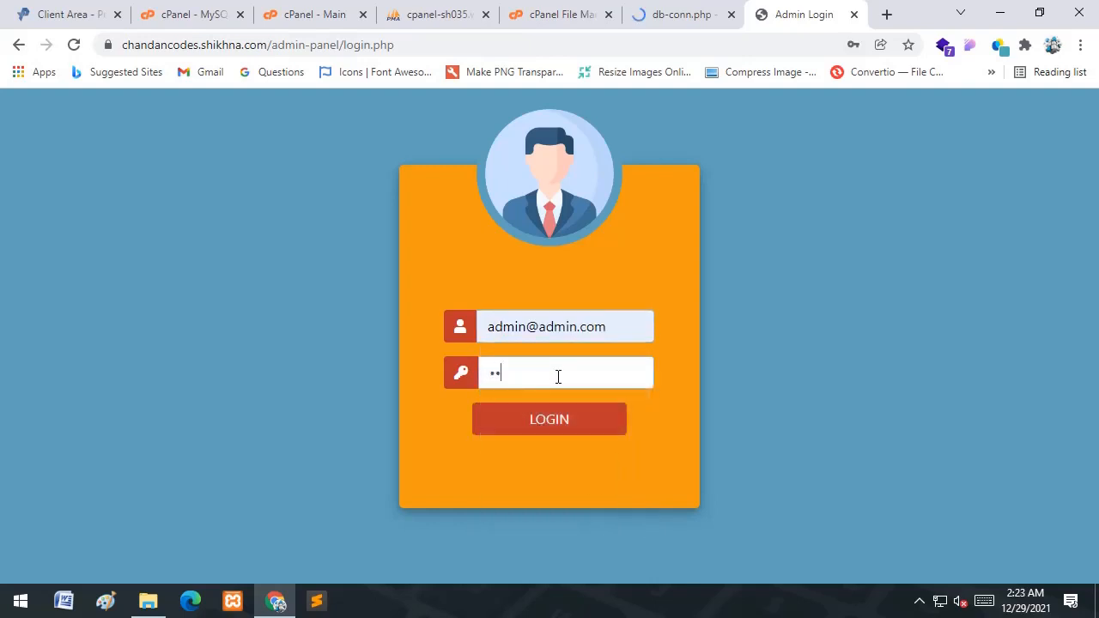
{"action": "left_click", "coordinate": [558, 419]}
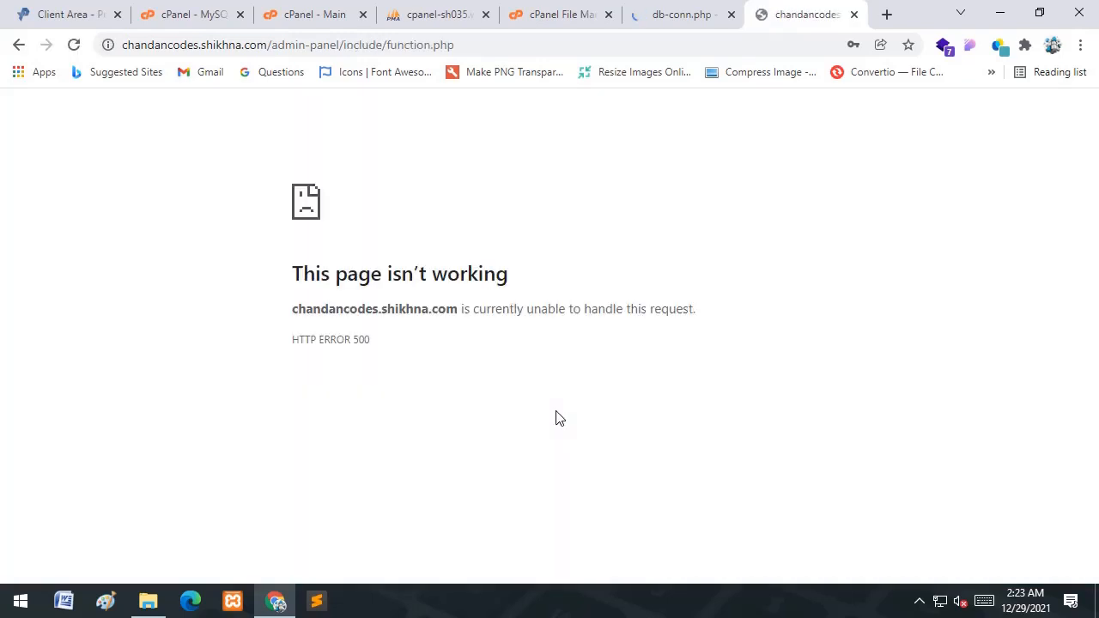
{"action": "left_click", "coordinate": [694, 12]}
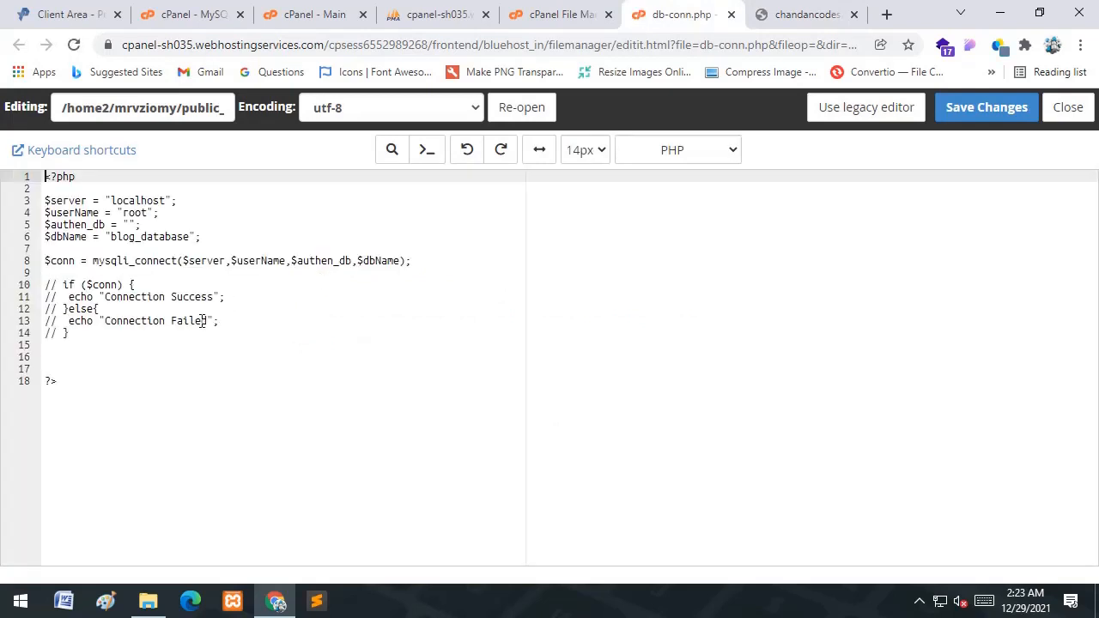
- Replace the admin db-conn.php code with the hosted database settings and save it
{"action": "left_click", "coordinate": [100, 342]}
{"action": "key", "text": "ctrl+a"}
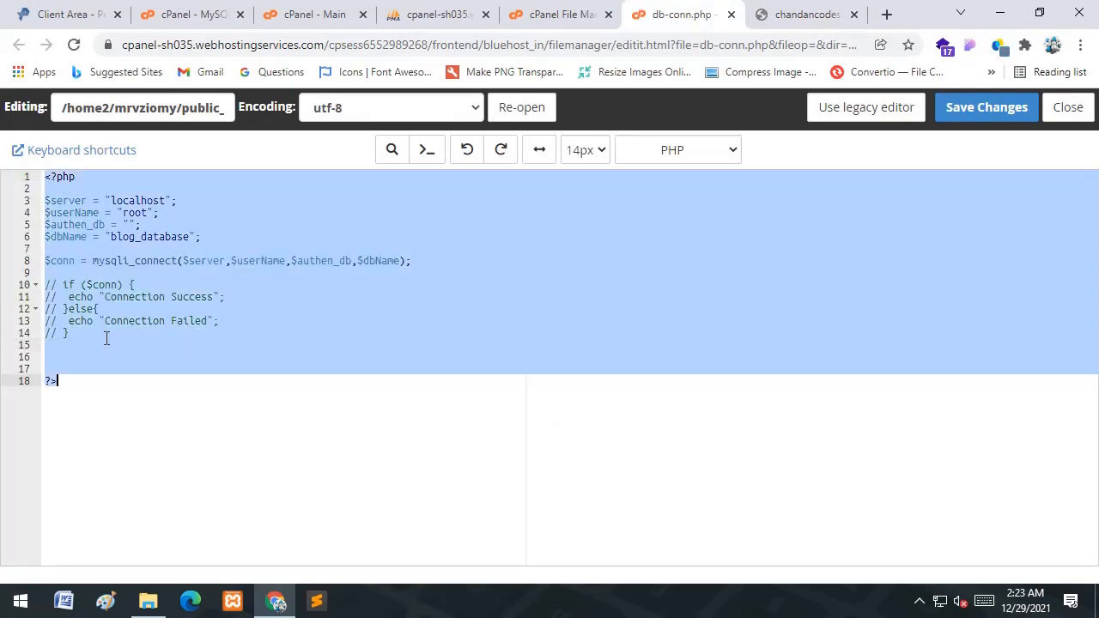
{"action": "type", "text": "<?php  $server = \"localhost\"; $userName = \"mrvziomy_blog\"; $authen_db = \"admin\"; $dbName = \"mrvziomy_blog_database\";  $conn = mysqli_connect($server,$userName,$authen_db,$dbName);  // if ($conn) { //  echo \"Connection Success\"; // }else{ //  echo \"Connection Failed\"; // }    ?>"}
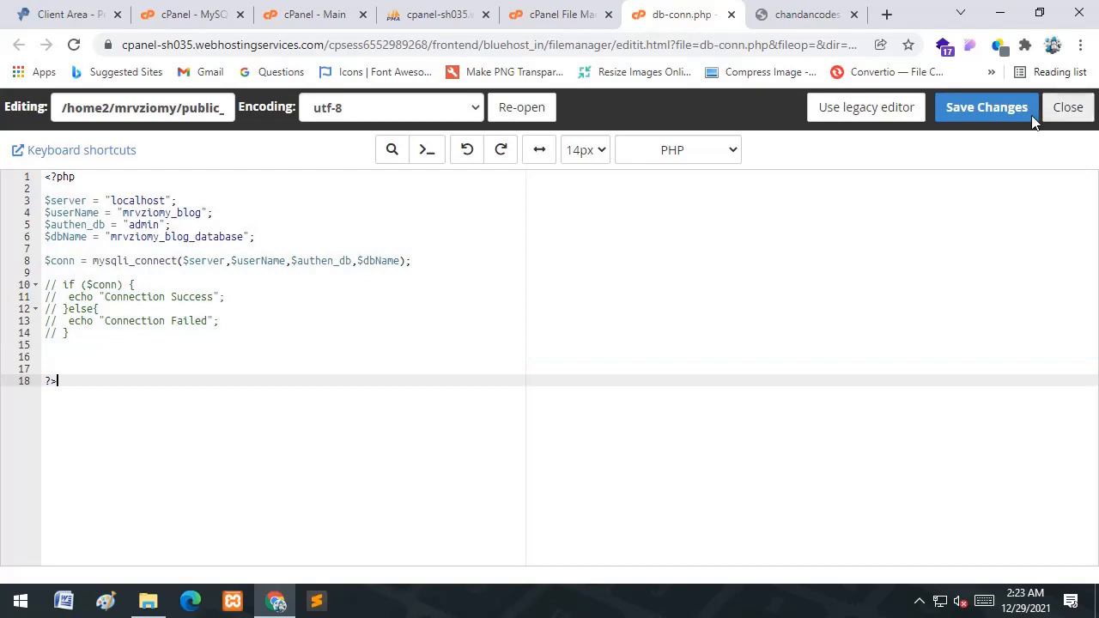
{"action": "left_click", "coordinate": [988, 110]}
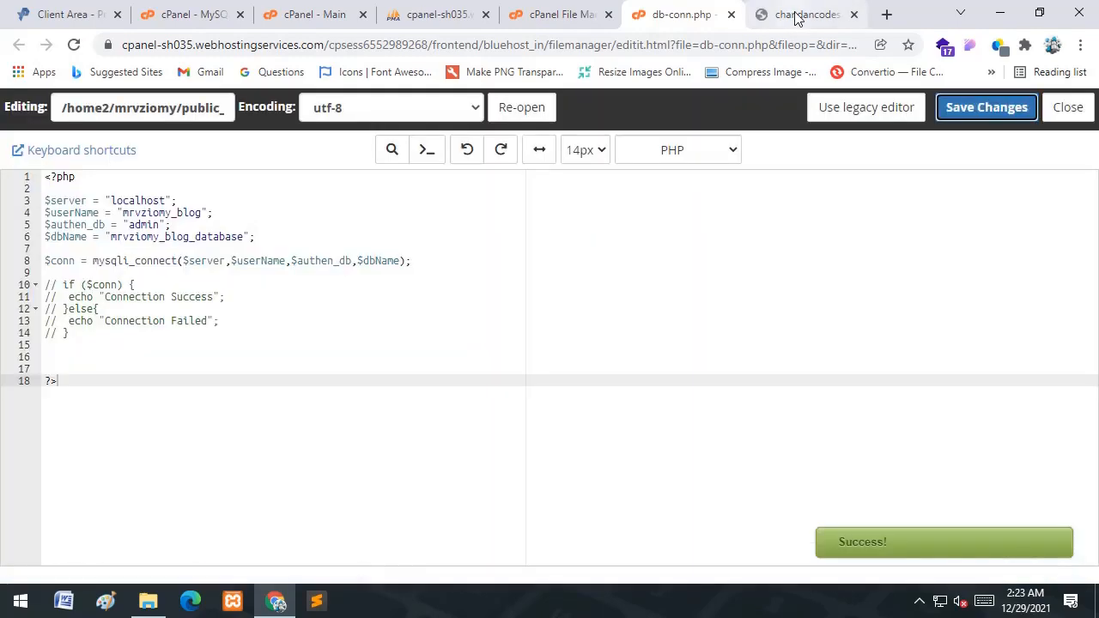
- Reload the failing function.php page, then go back to the admin login page
{"action": "left_click", "coordinate": [807, 14]}
{"action": "left_click", "coordinate": [611, 38]}
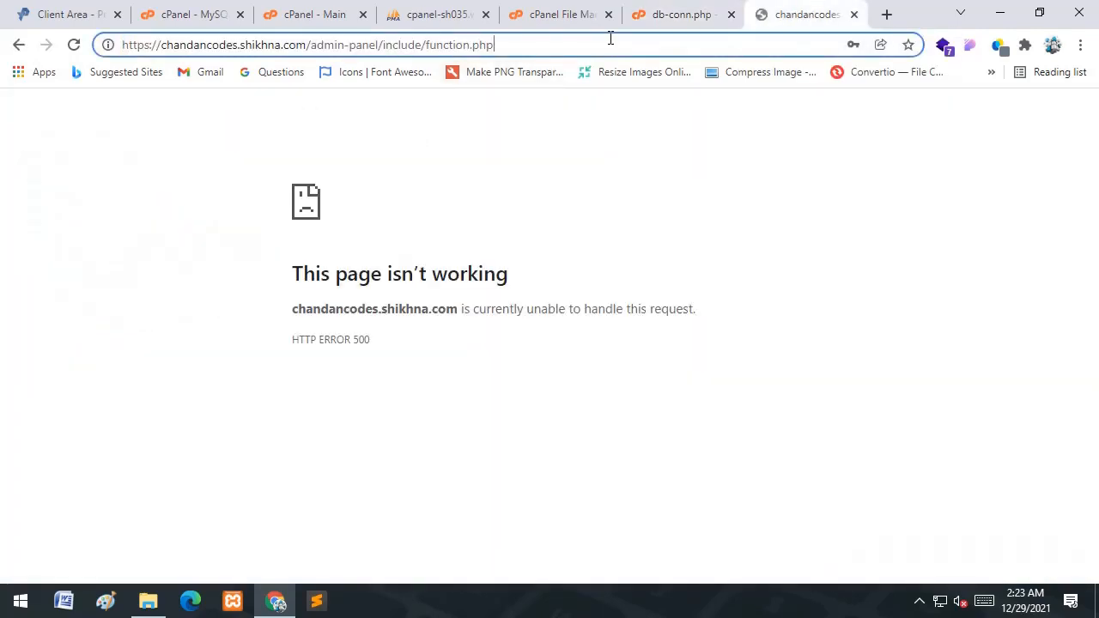
{"action": "key", "text": "Return"}
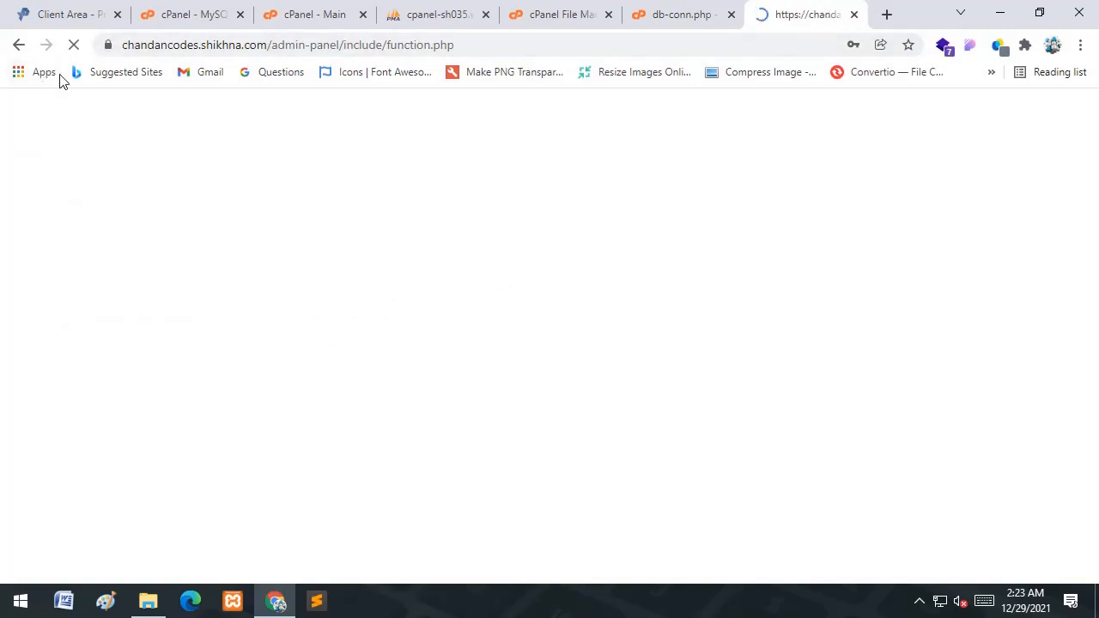
{"action": "left_click", "coordinate": [19, 47]}
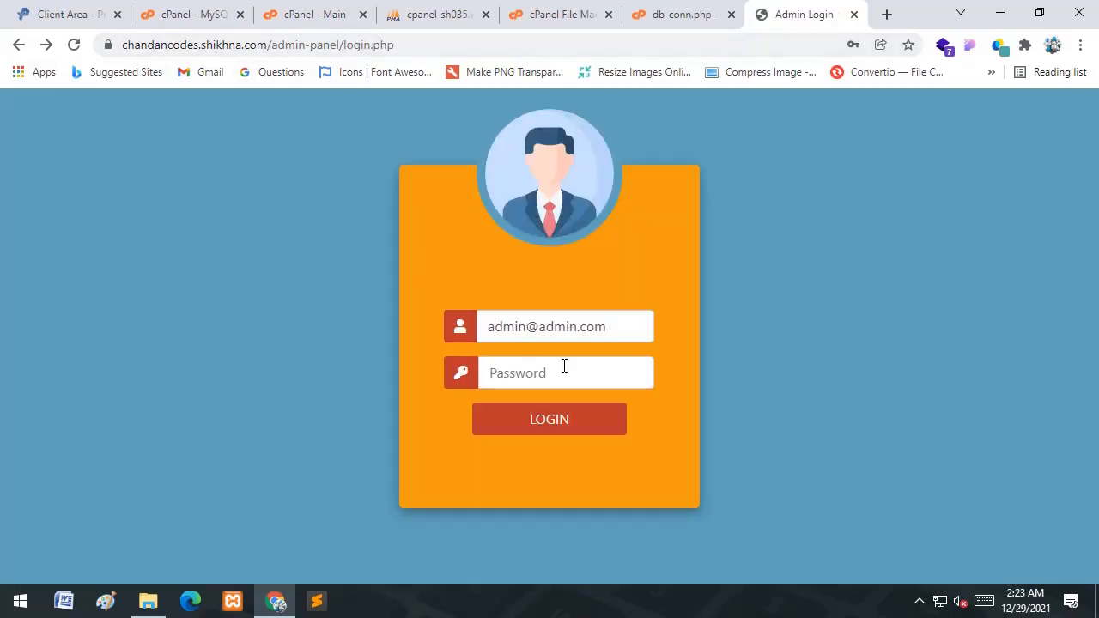
- Log into the admin panel with the admin password and view the Dashboard counts
{"action": "left_click", "coordinate": [565, 365]}
{"action": "type", "text": "ad"}
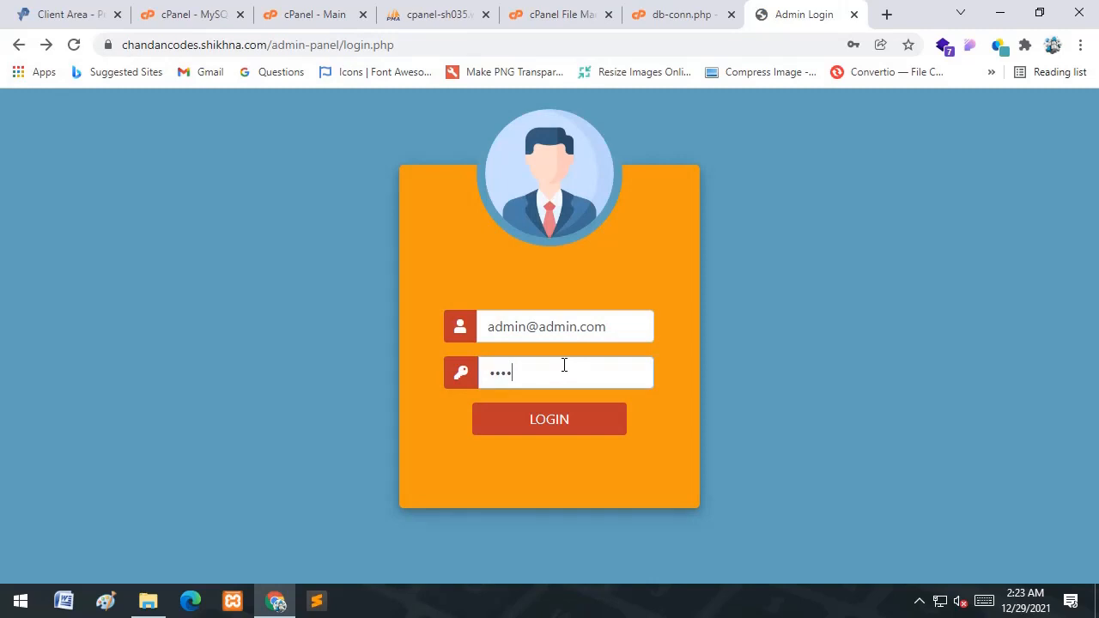
{"action": "type", "text": "min"}
{"action": "left_click", "coordinate": [561, 417]}
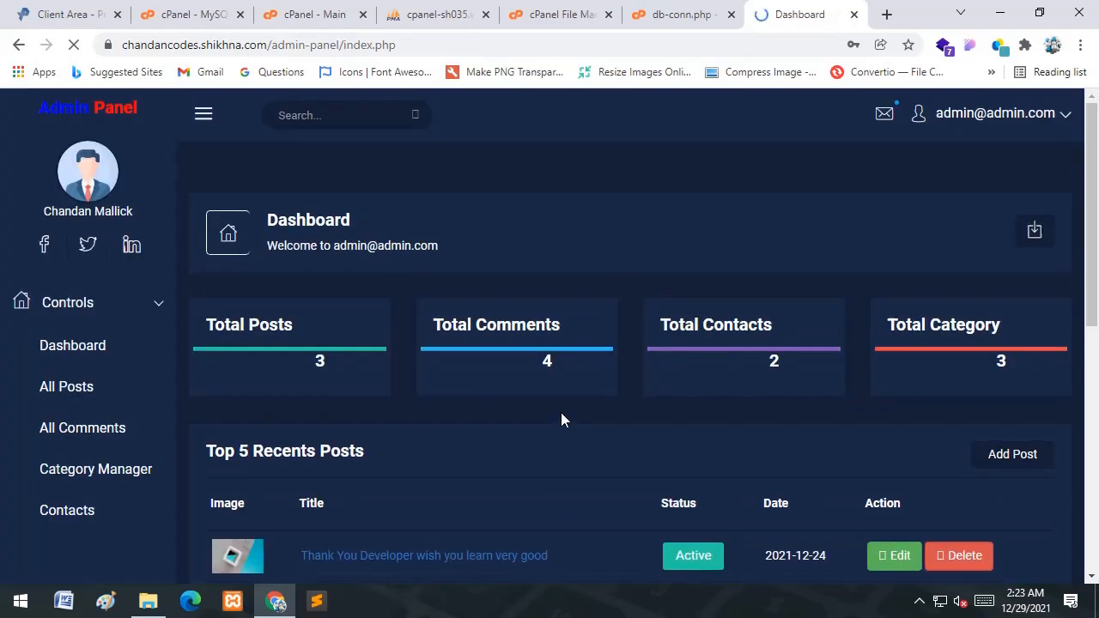
{"action": "scroll", "coordinate": [570, 419], "scroll_direction": "down", "scroll_amount": 3}
{"action": "scroll", "coordinate": [570, 419], "scroll_direction": "up", "scroll_amount": 3}
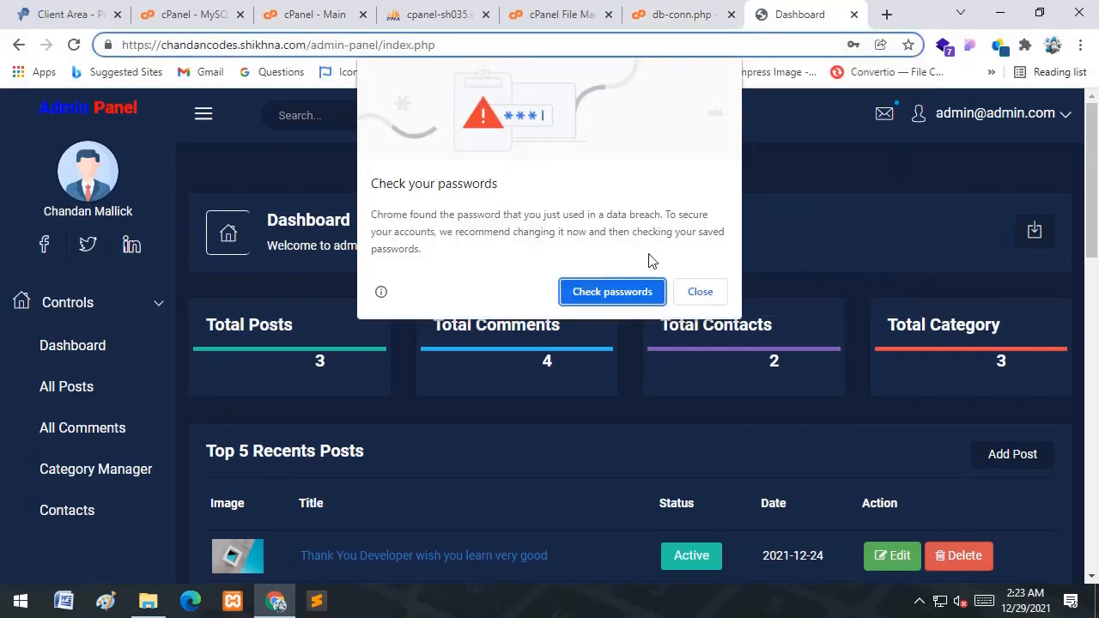
- Dismiss Chrome's password warnings and strip admin-panel/index.php from the address
{"action": "left_click", "coordinate": [700, 292]}
{"action": "left_click", "coordinate": [883, 290]}
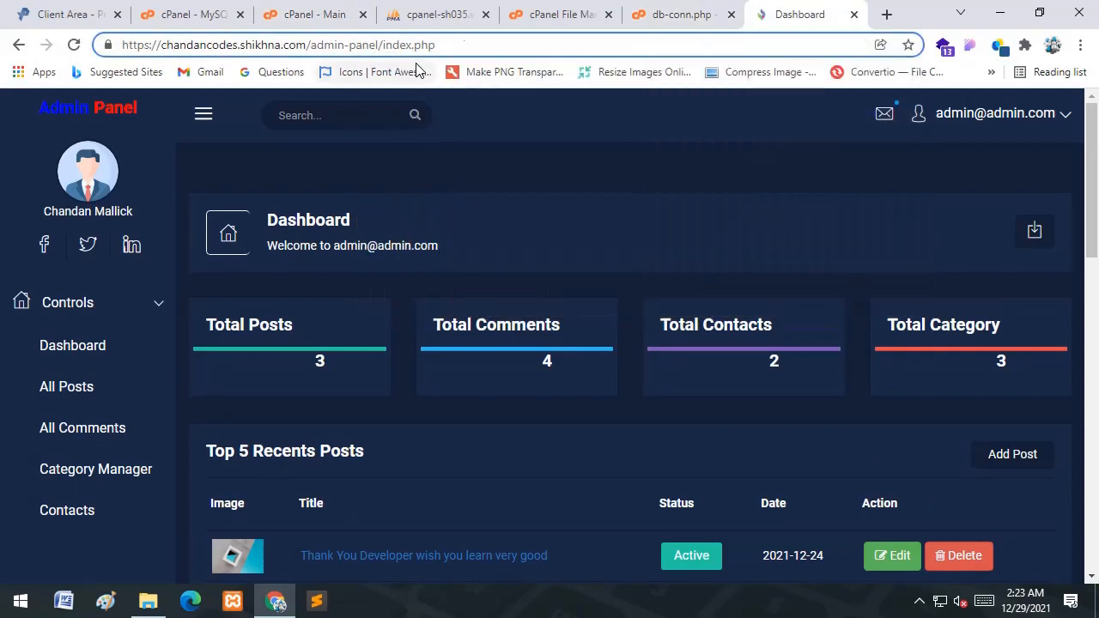
{"action": "left_click_drag", "start_coordinate": [436, 45], "coordinate": [308, 46]}
{"action": "key", "text": "BackSpace"}
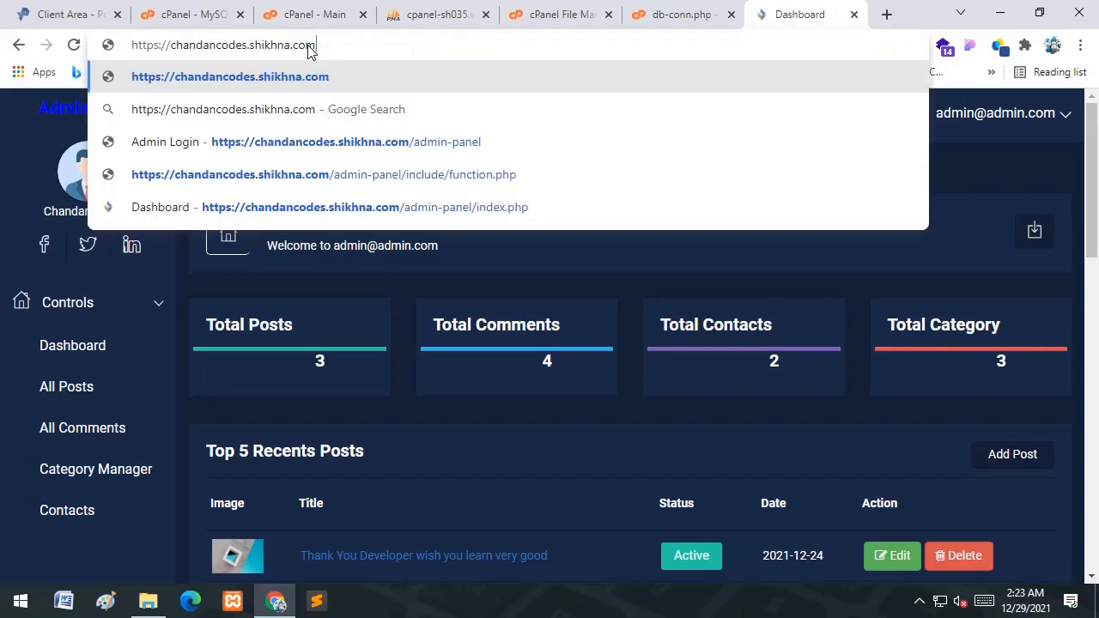
- Load the blog homepage and open the Learn Bootstrap Quickly With ChandanCodes post
{"action": "key", "text": "Return"}
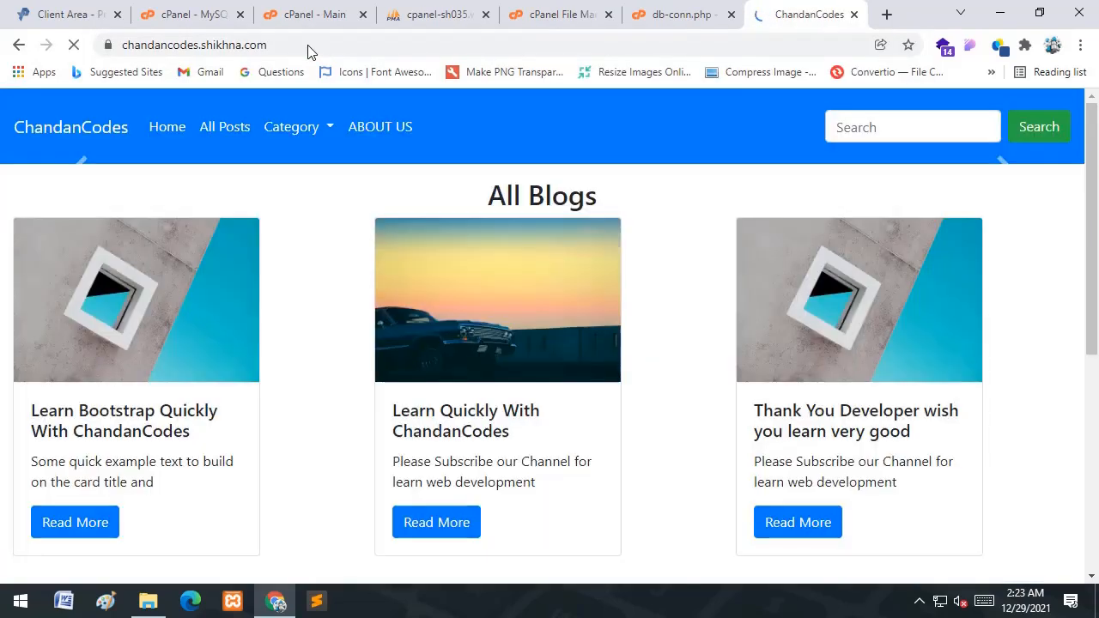
{"action": "scroll", "coordinate": [452, 353], "scroll_direction": "down", "scroll_amount": 5}
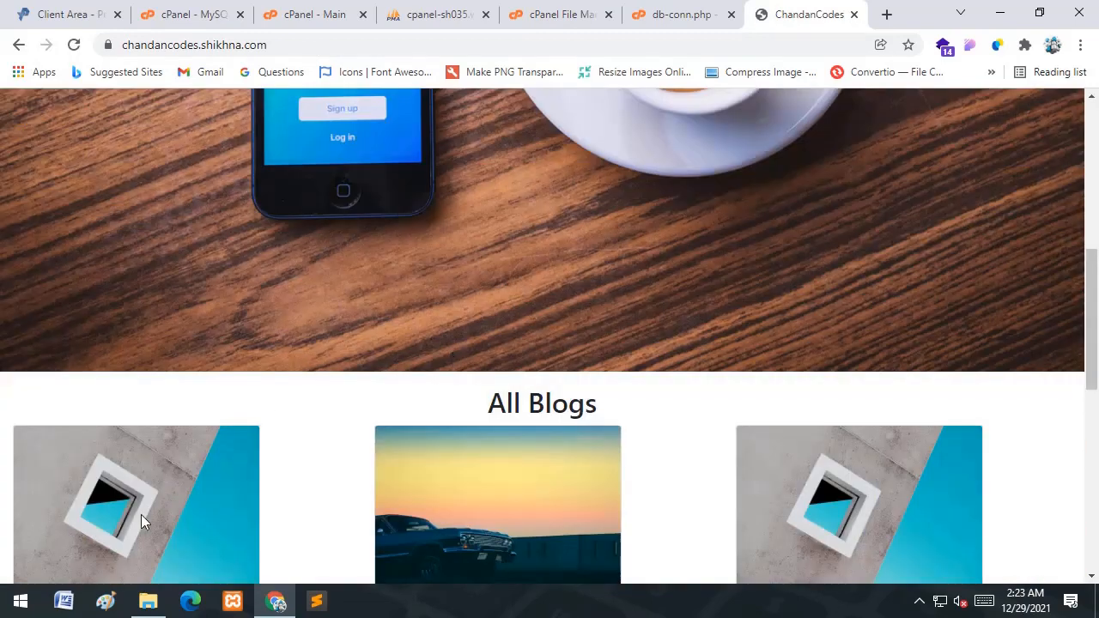
{"action": "scroll", "coordinate": [143, 516], "scroll_direction": "down", "scroll_amount": 2}
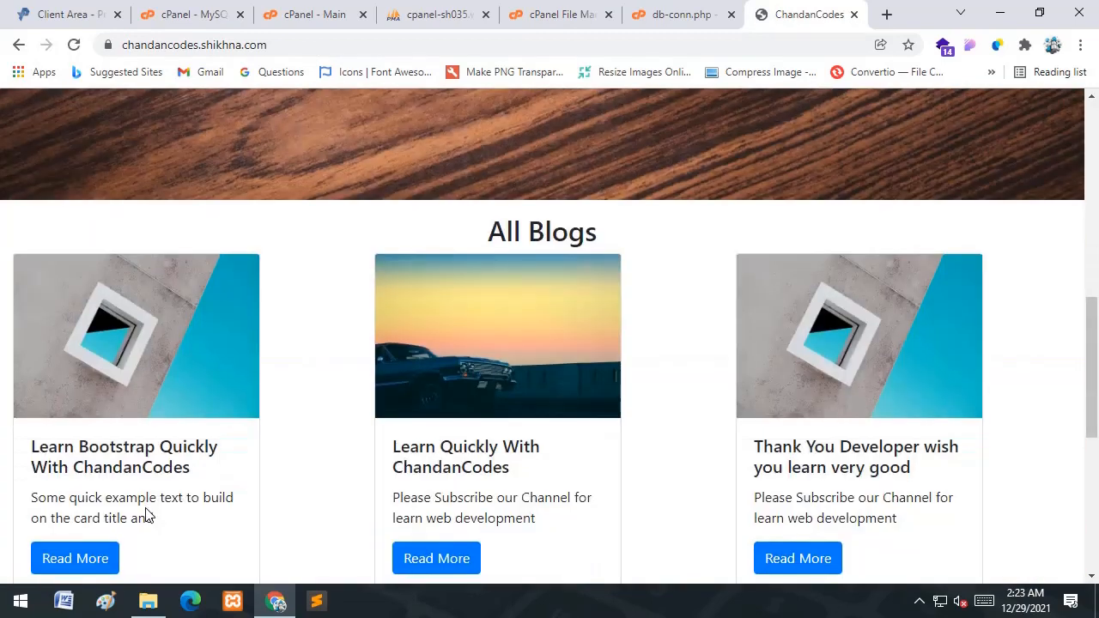
{"action": "left_click", "coordinate": [82, 570]}
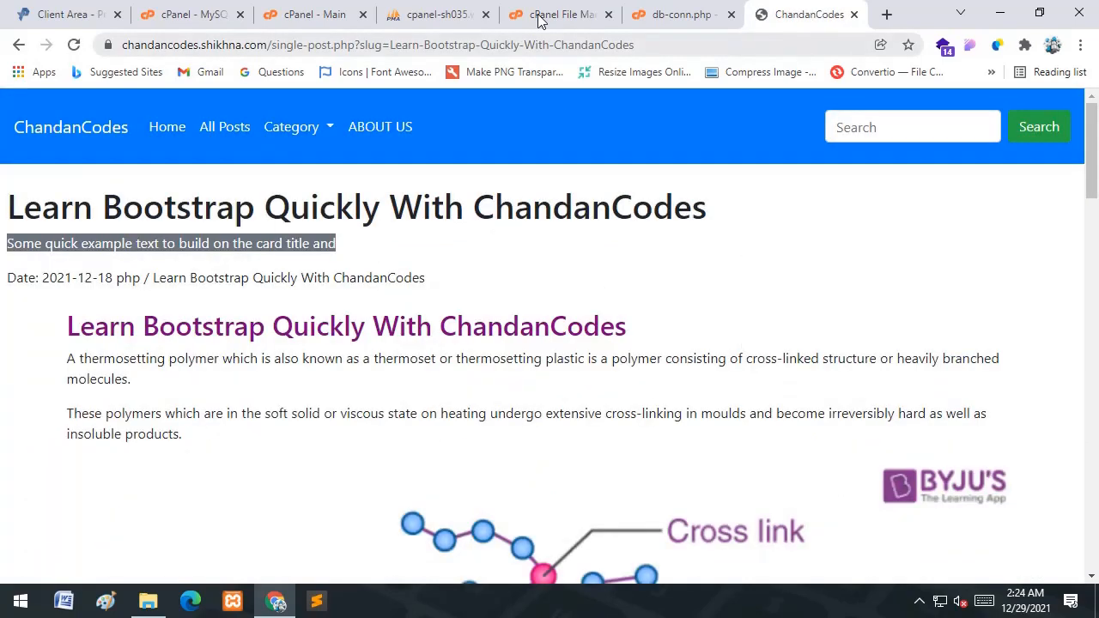
- Replace '.php?slug=' with '/' in the post address and load the clean URL
{"action": "left_click_drag", "start_coordinate": [640, 45], "coordinate": [123, 46]}
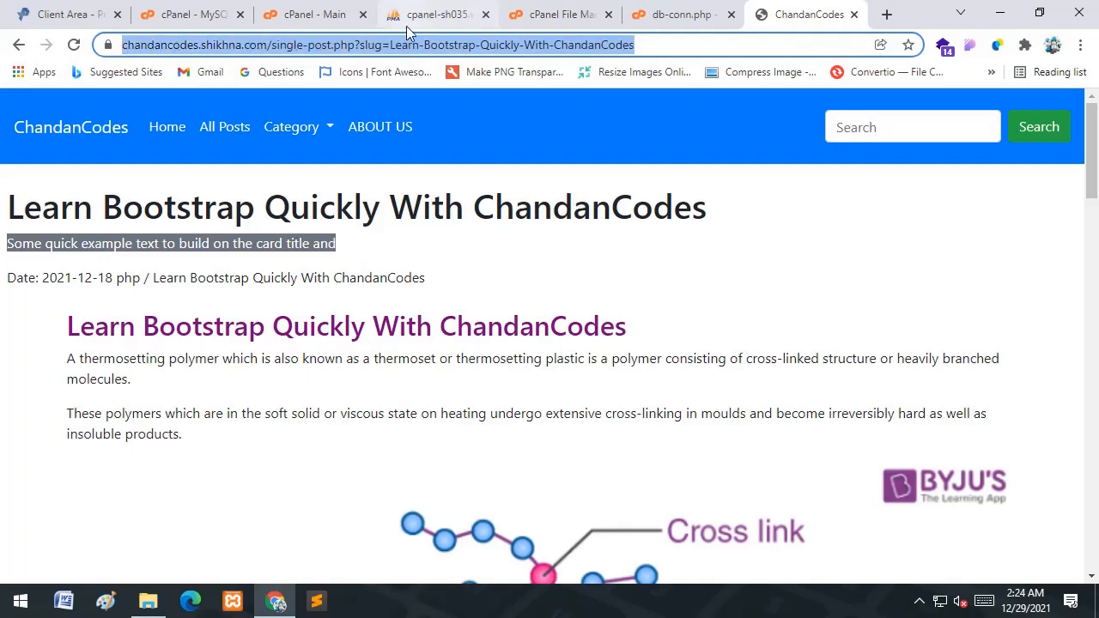
{"action": "left_click", "coordinate": [392, 45]}
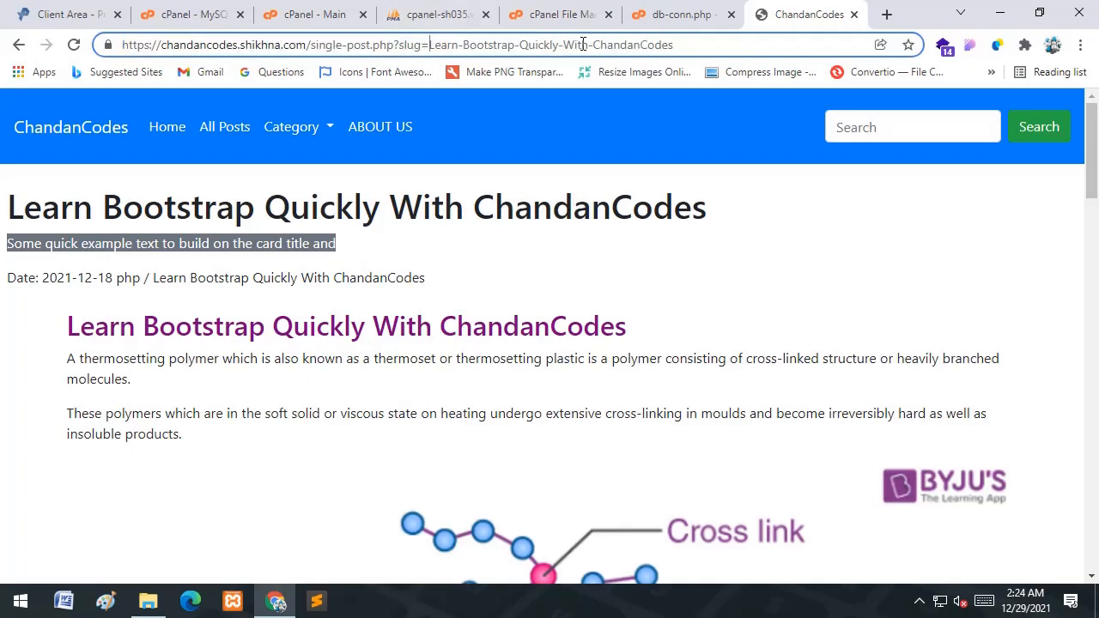
{"action": "left_click", "coordinate": [560, 213]}
{"action": "left_click", "coordinate": [356, 43]}
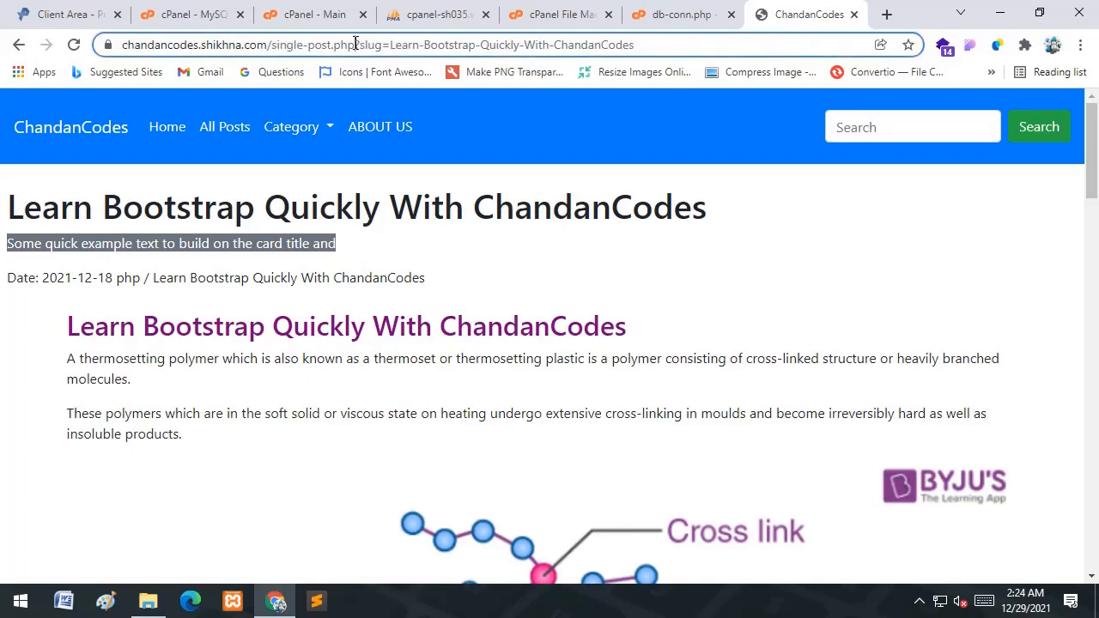
{"action": "left_click", "coordinate": [376, 43]}
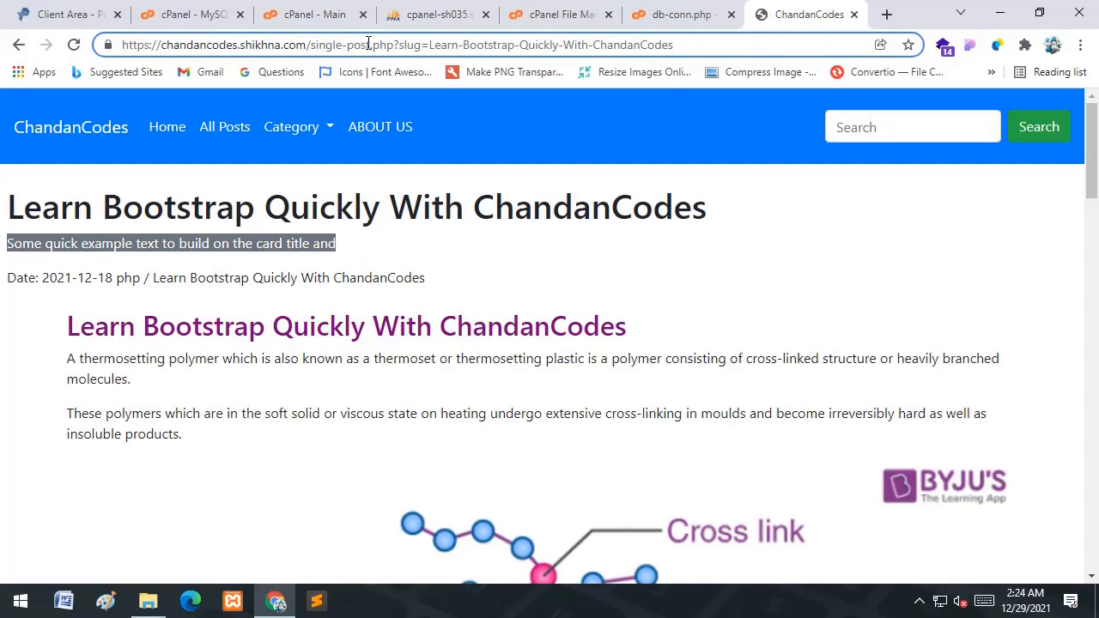
{"action": "left_click_drag", "start_coordinate": [370, 44], "coordinate": [430, 47]}
{"action": "left_click", "coordinate": [401, 45]}
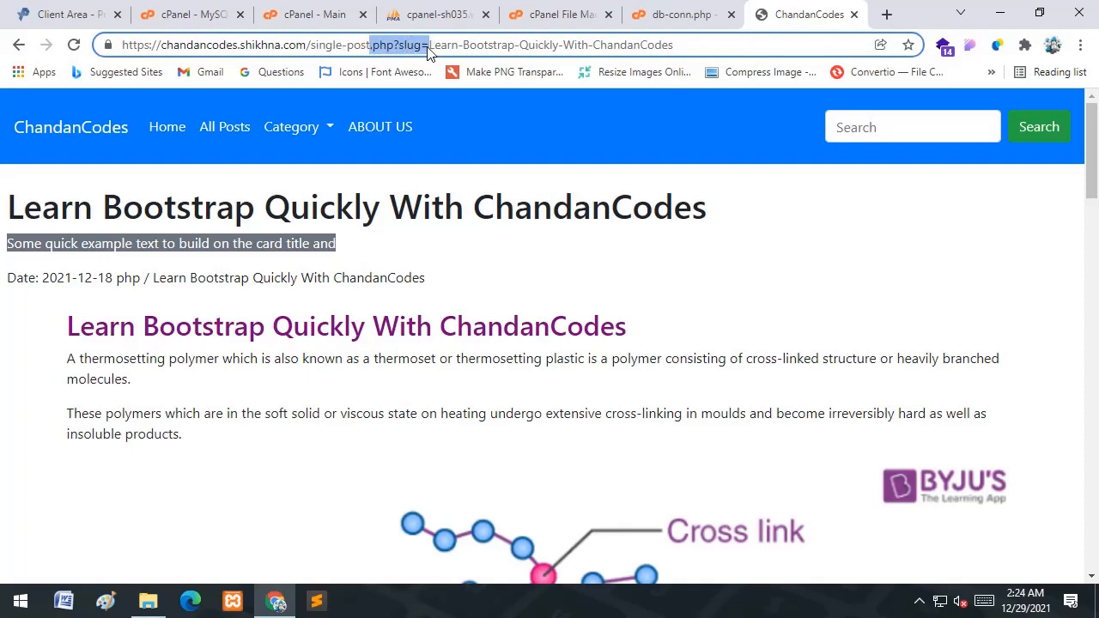
{"action": "type", "text": "/"}
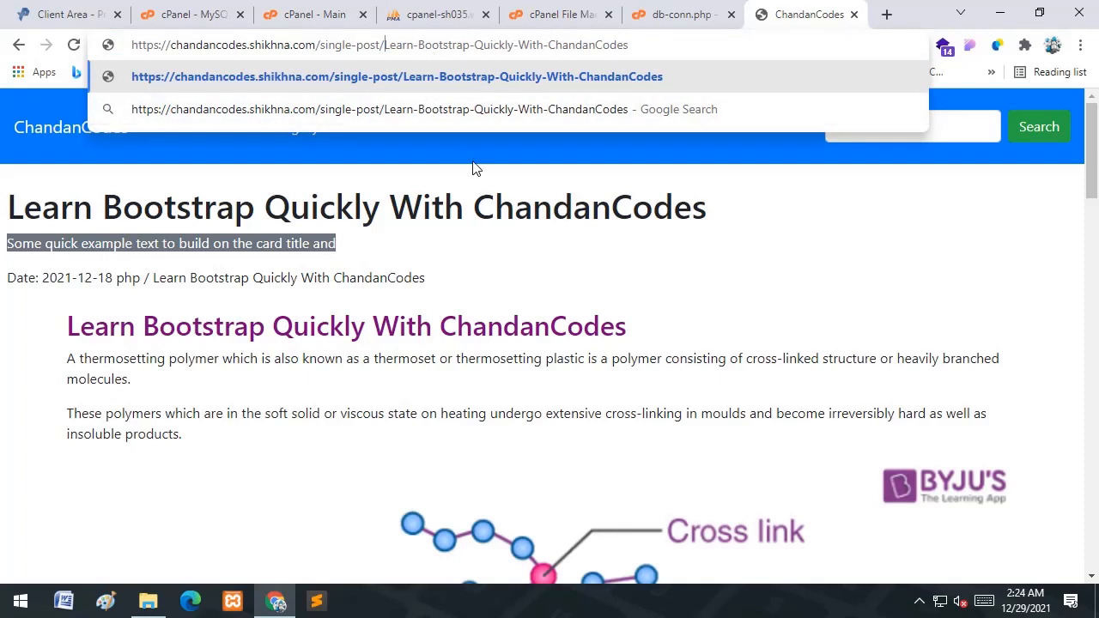
{"action": "key", "text": "Return"}
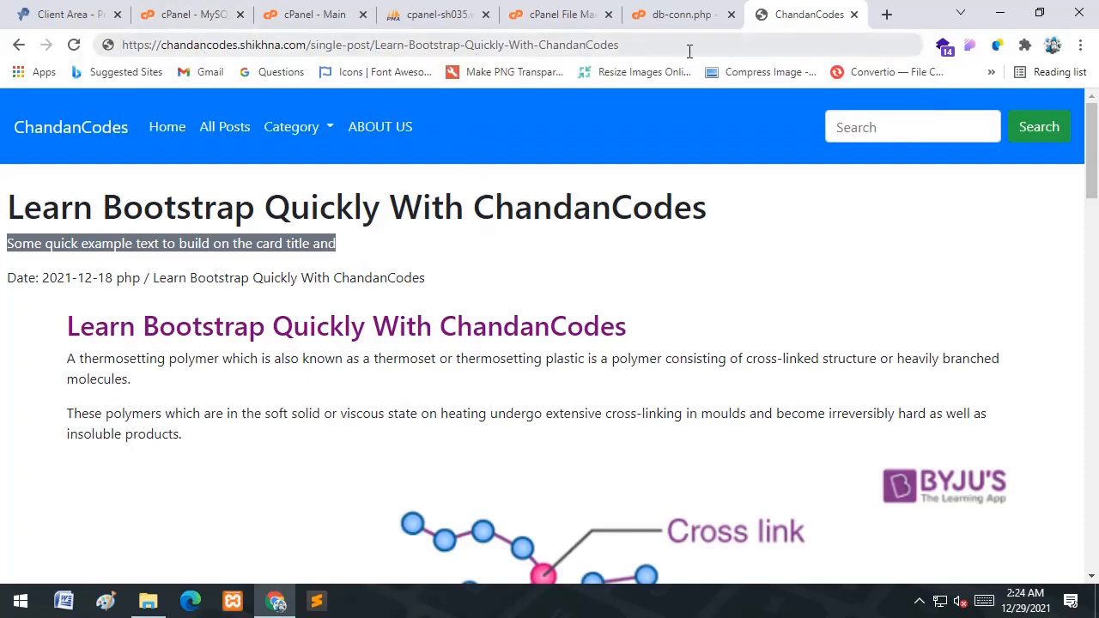
{"action": "left_click_drag", "start_coordinate": [670, 43], "coordinate": [125, 47]}
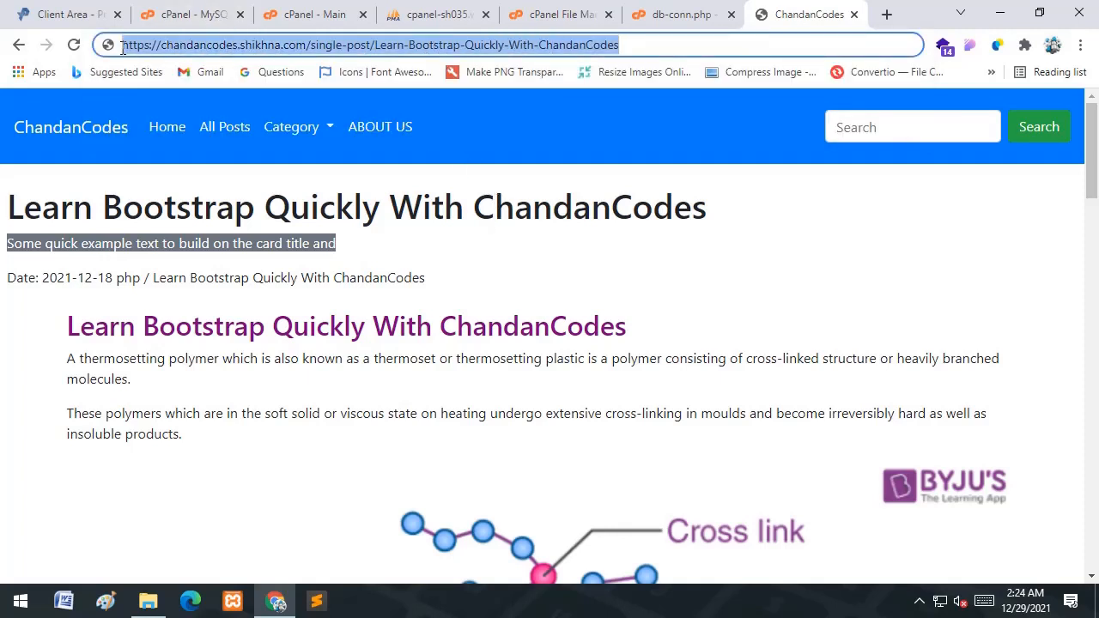
{"action": "left_click", "coordinate": [546, 237]}
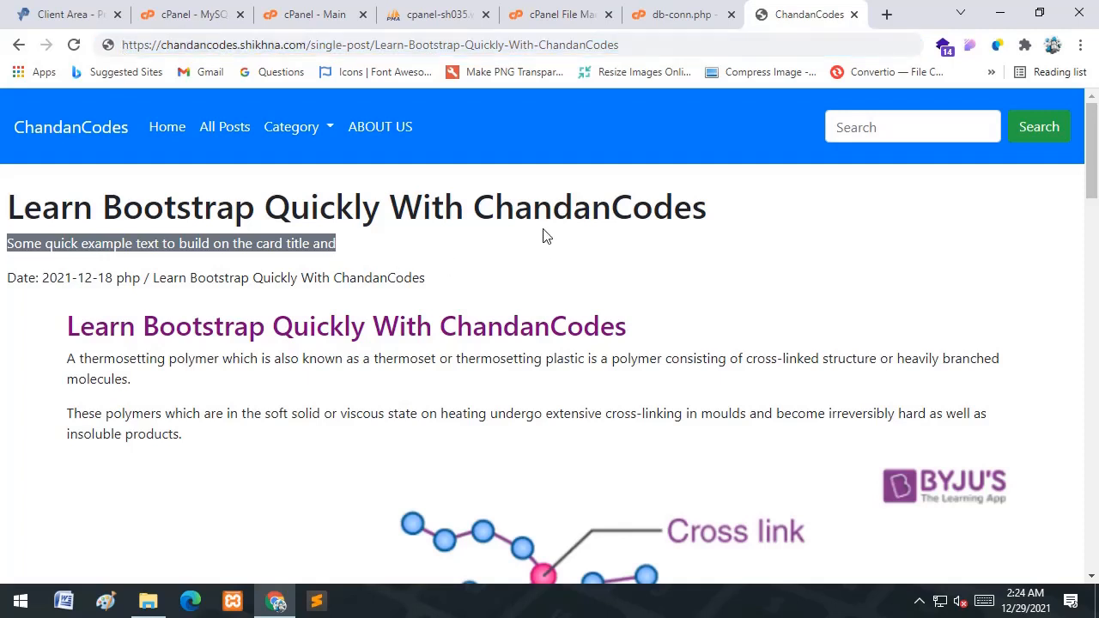